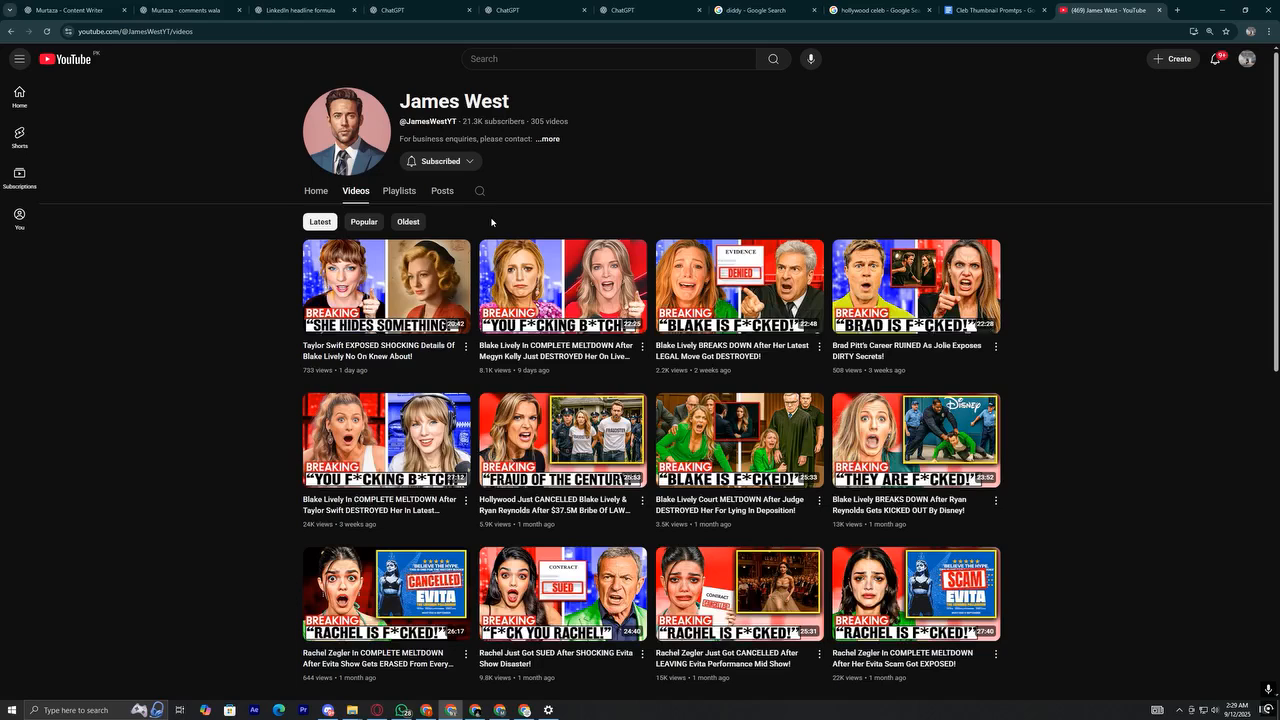
Examine the channel's video thumbnails and the emotion, background and interaction sections of the thumbnail prompt document
scroll(488, 230, down, 3)
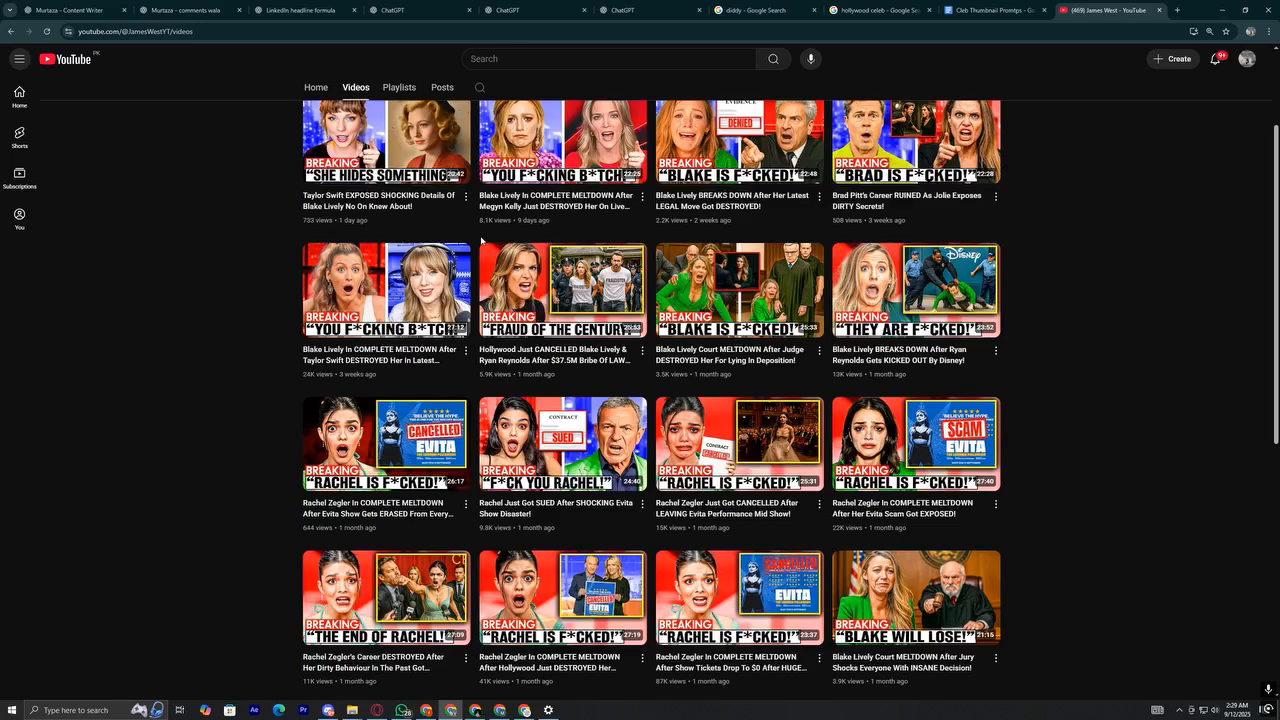
click(1005, 6)
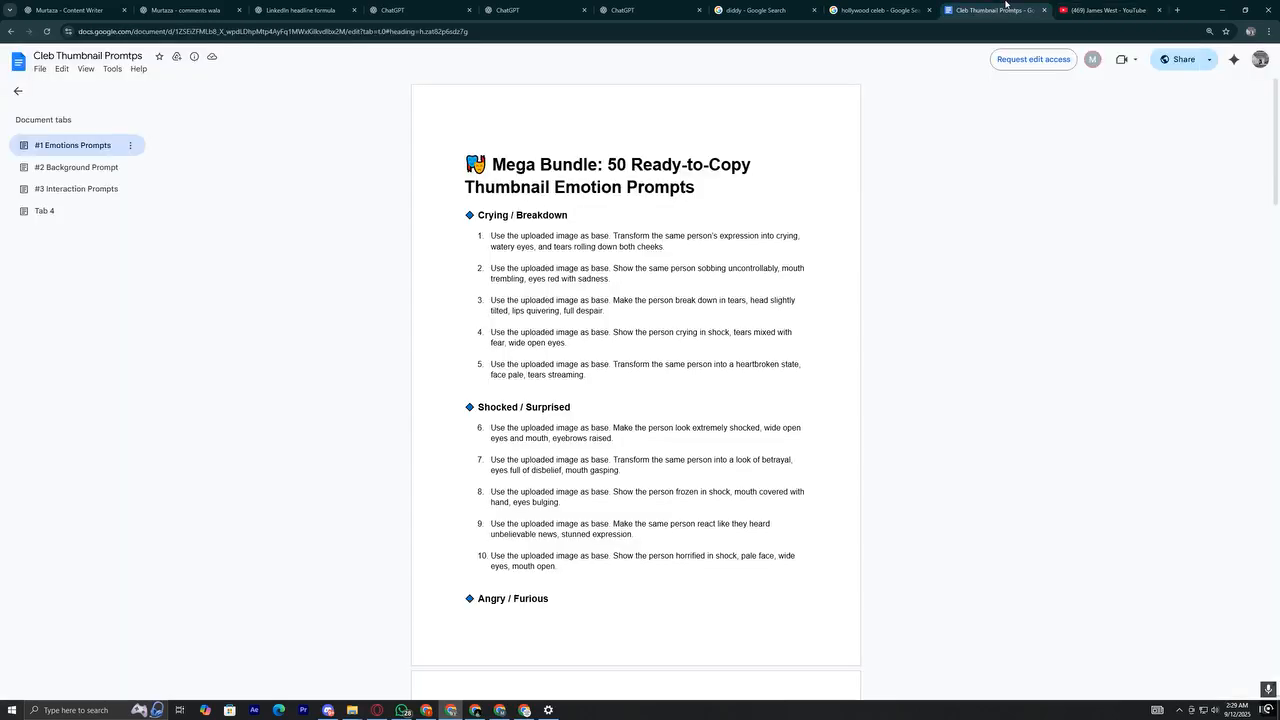
click(80, 190)
click(75, 211)
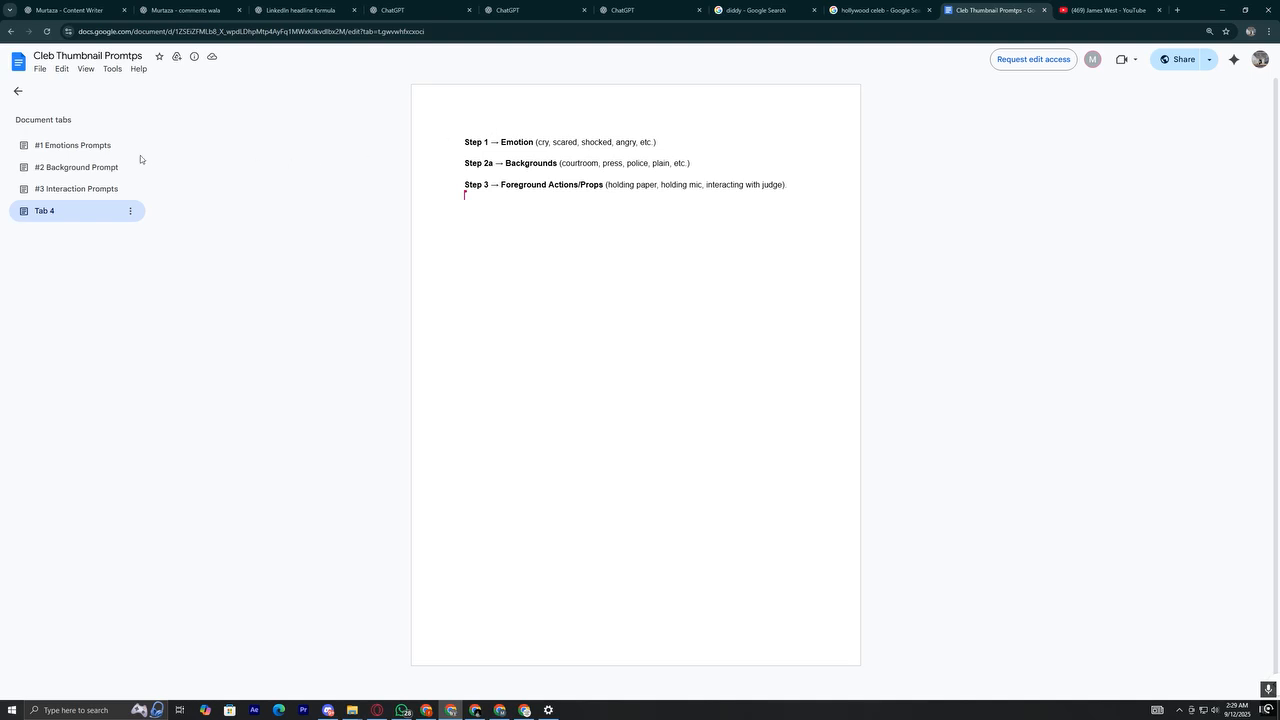
click(91, 152)
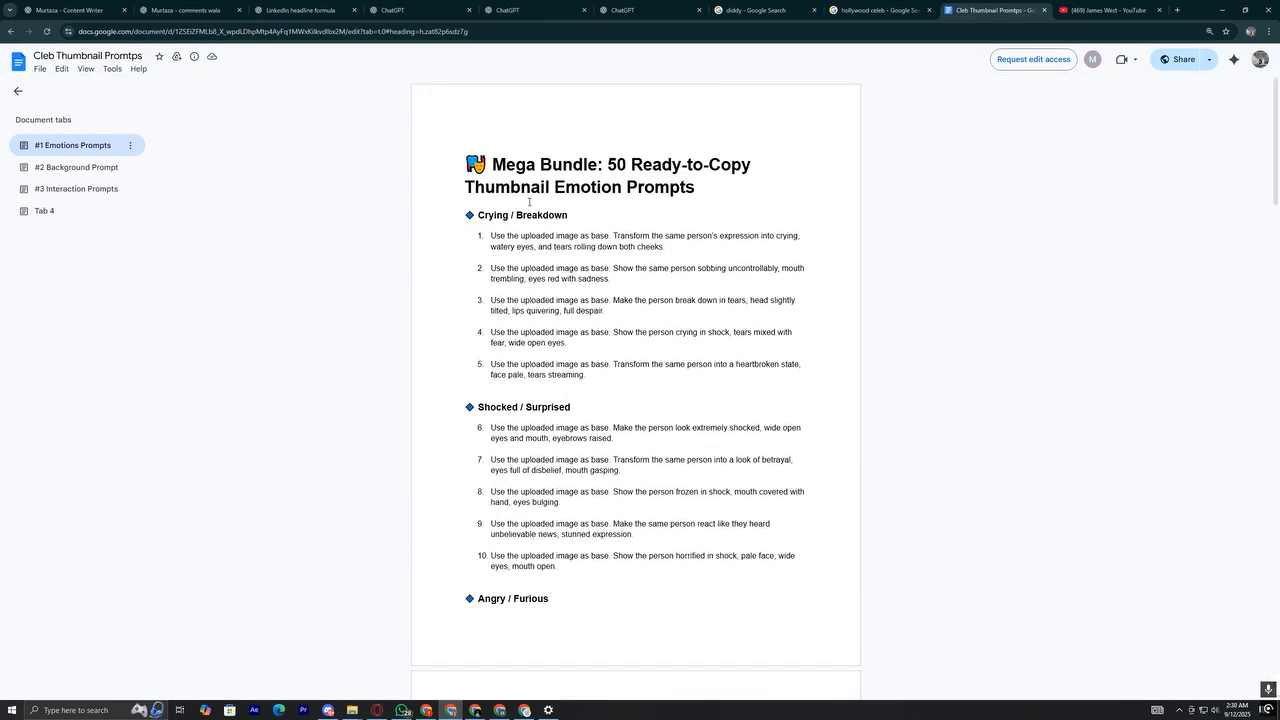
click(118, 169)
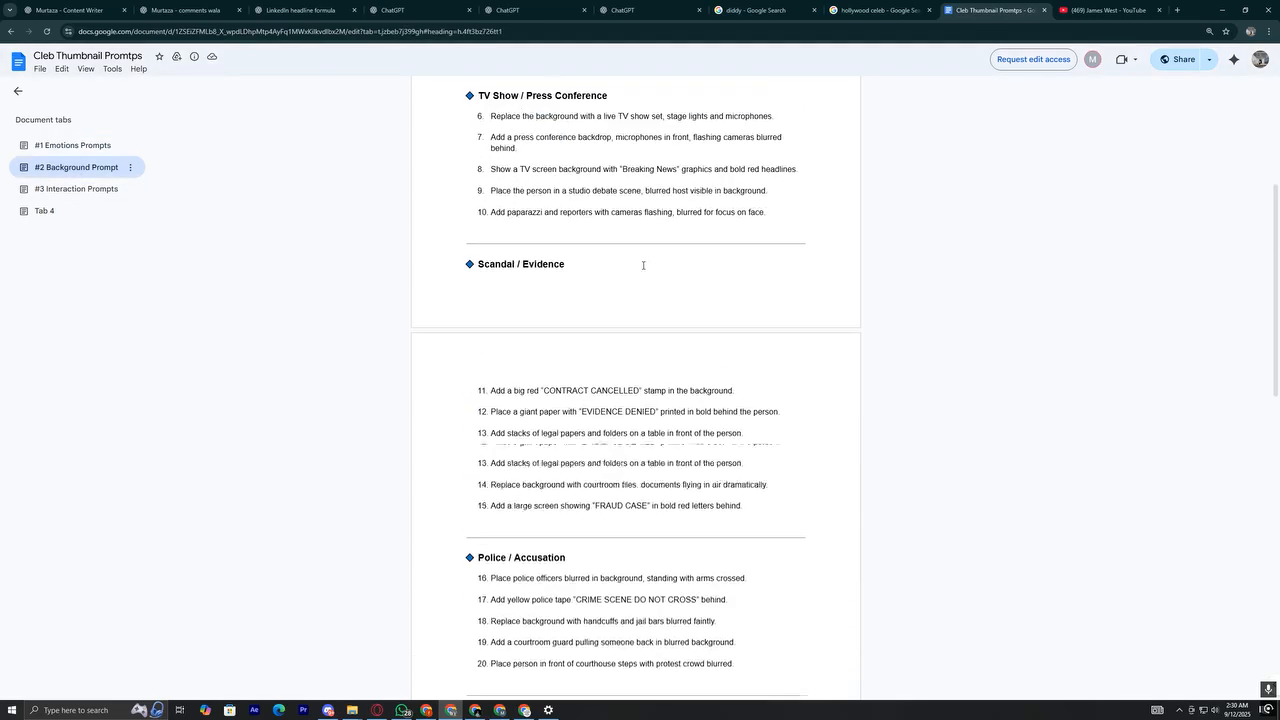
scroll(643, 265, down, 3)
scroll(643, 265, up, 15)
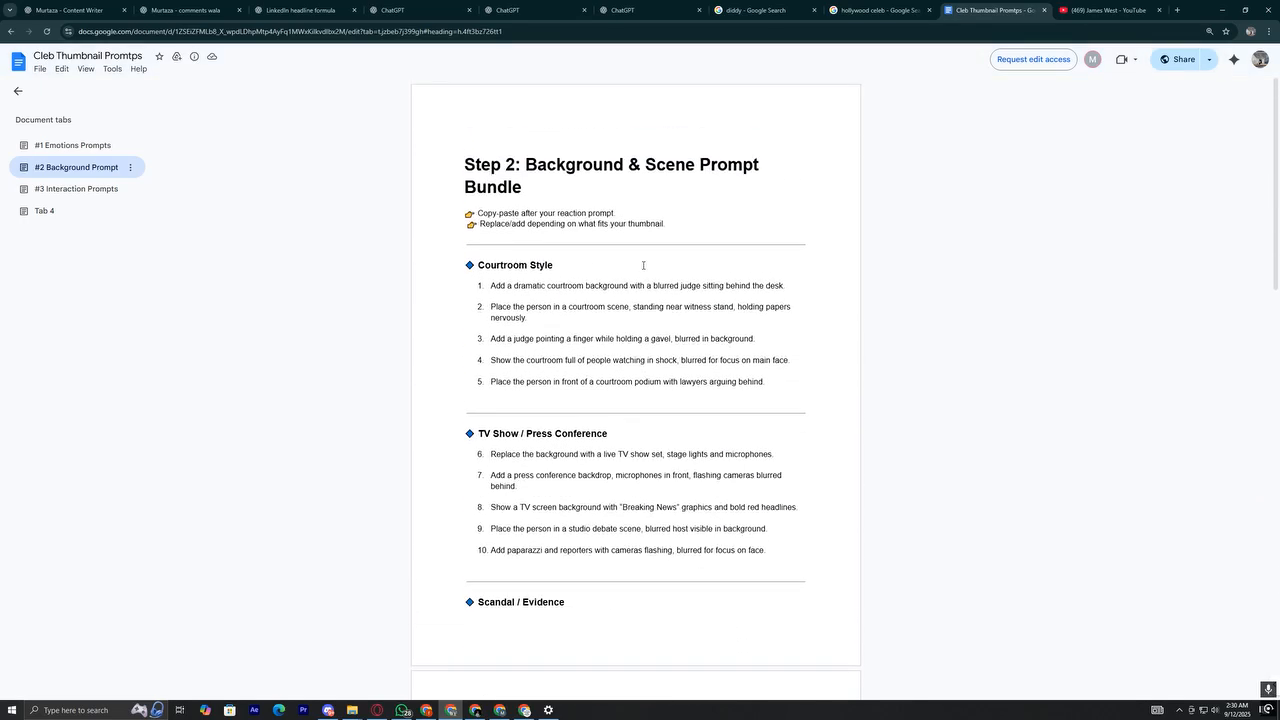
click(79, 200)
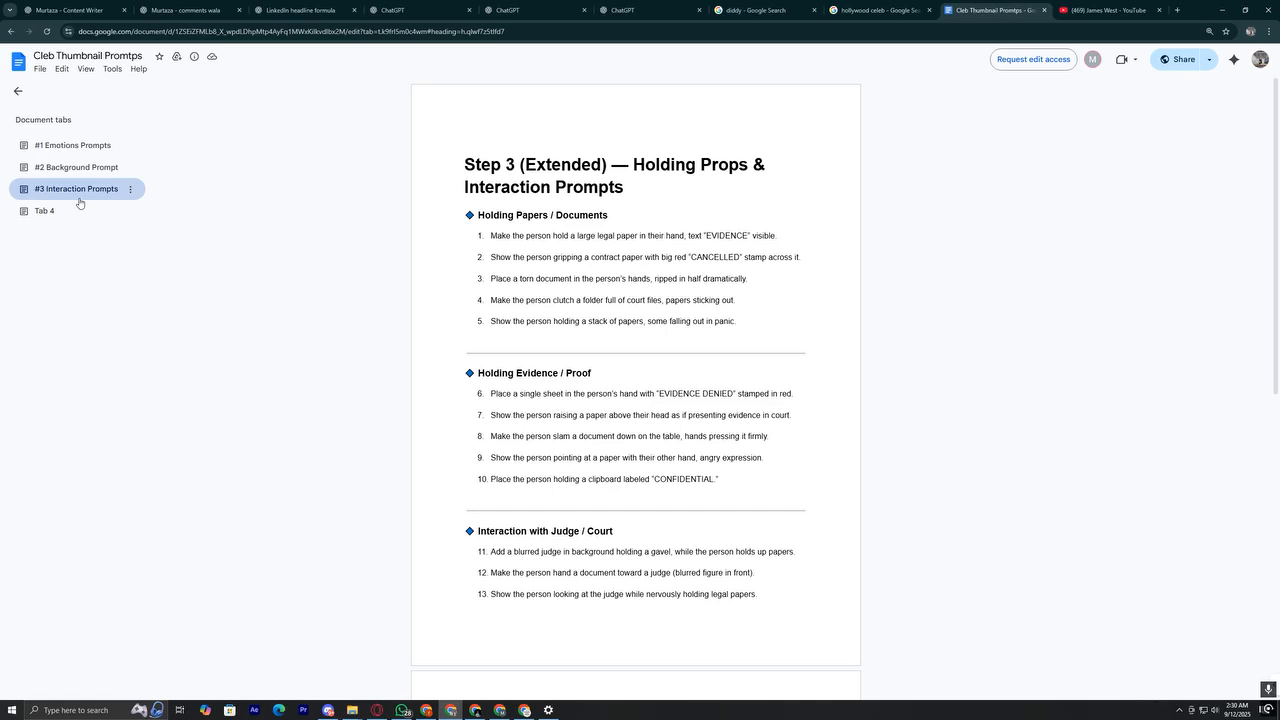
Copy emotion prompt 16 (terrified, wide watery eyes, trembling lips) from the prompt document into the first ChatGPT chat's message
click(75, 144)
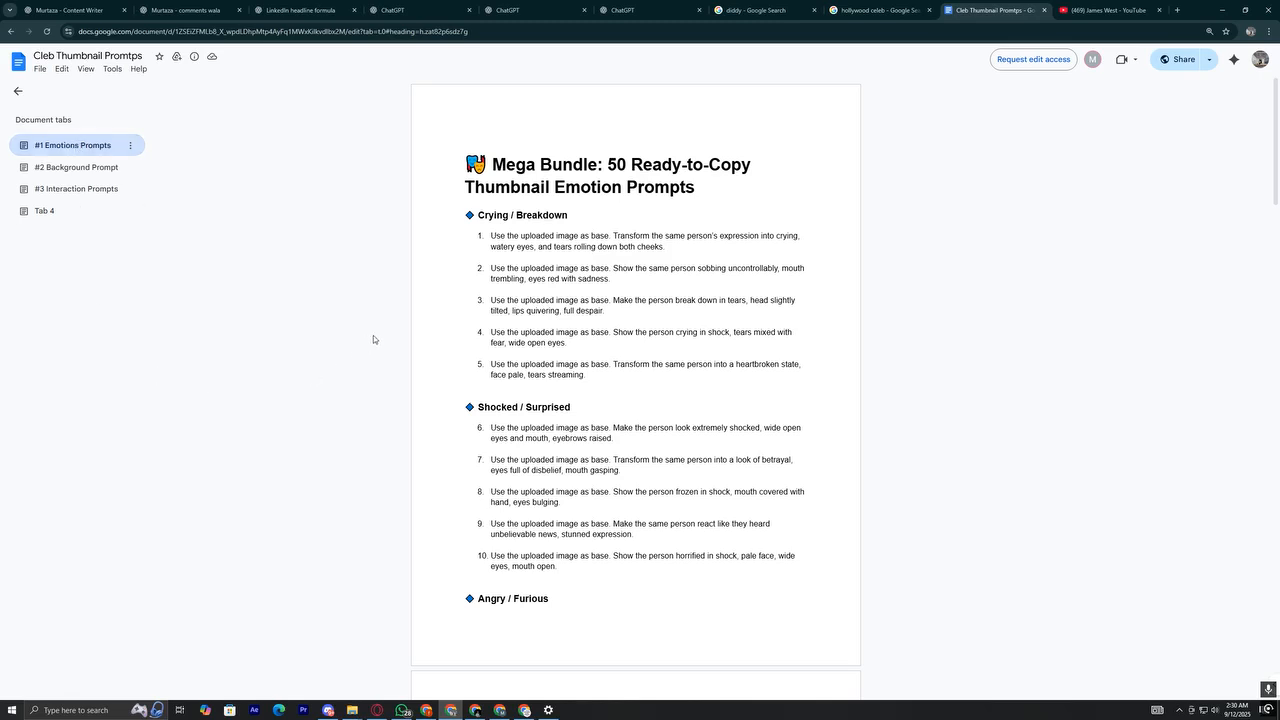
scroll(373, 335, down, 10)
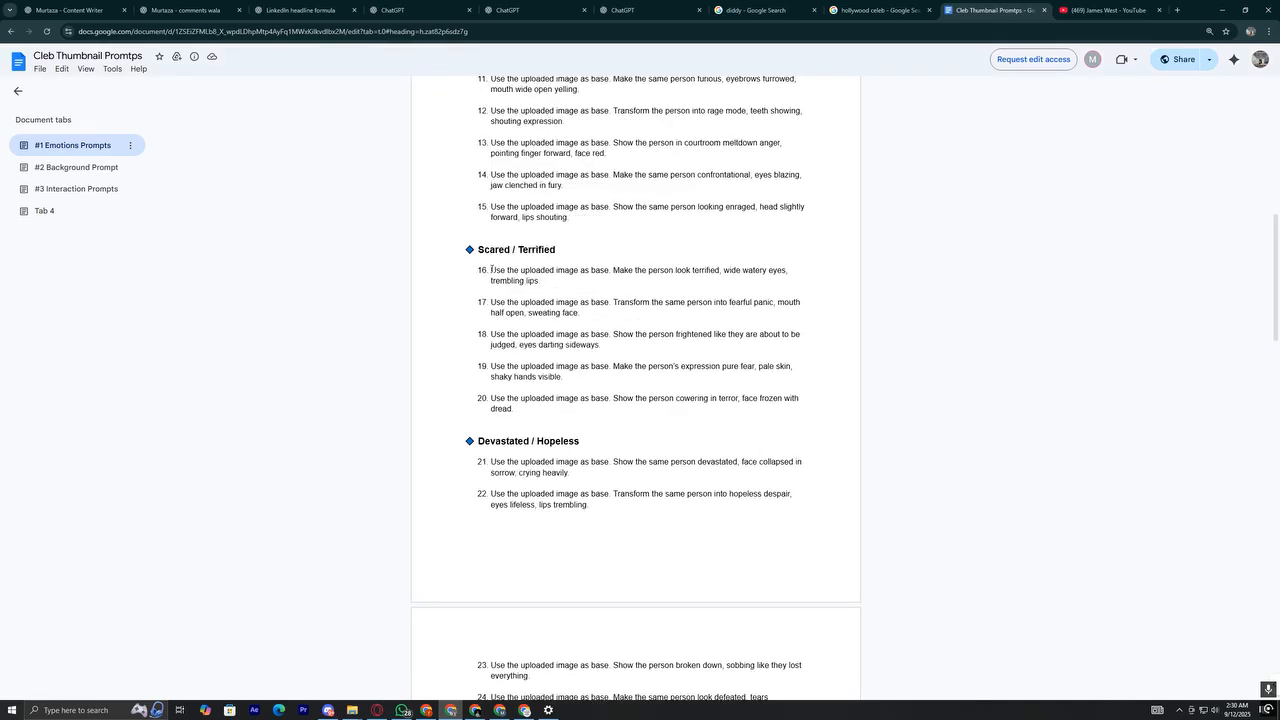
drag(490, 271, 552, 284)
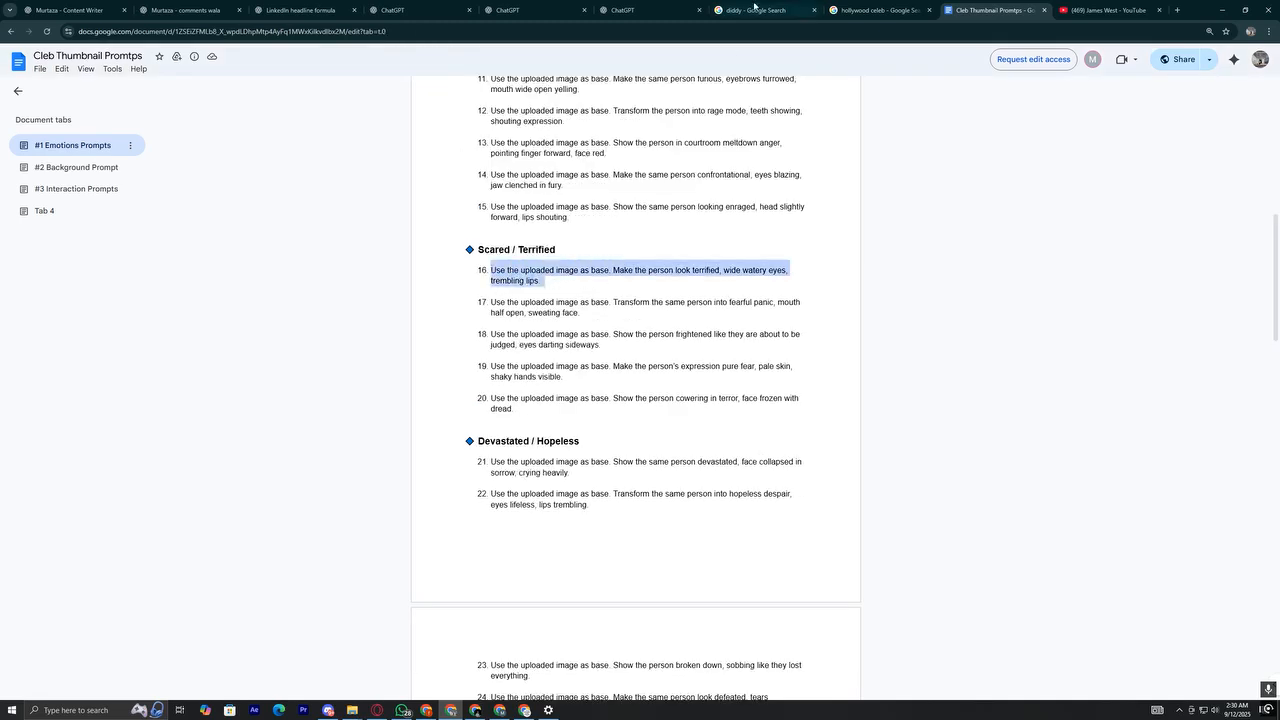
click(425, 11)
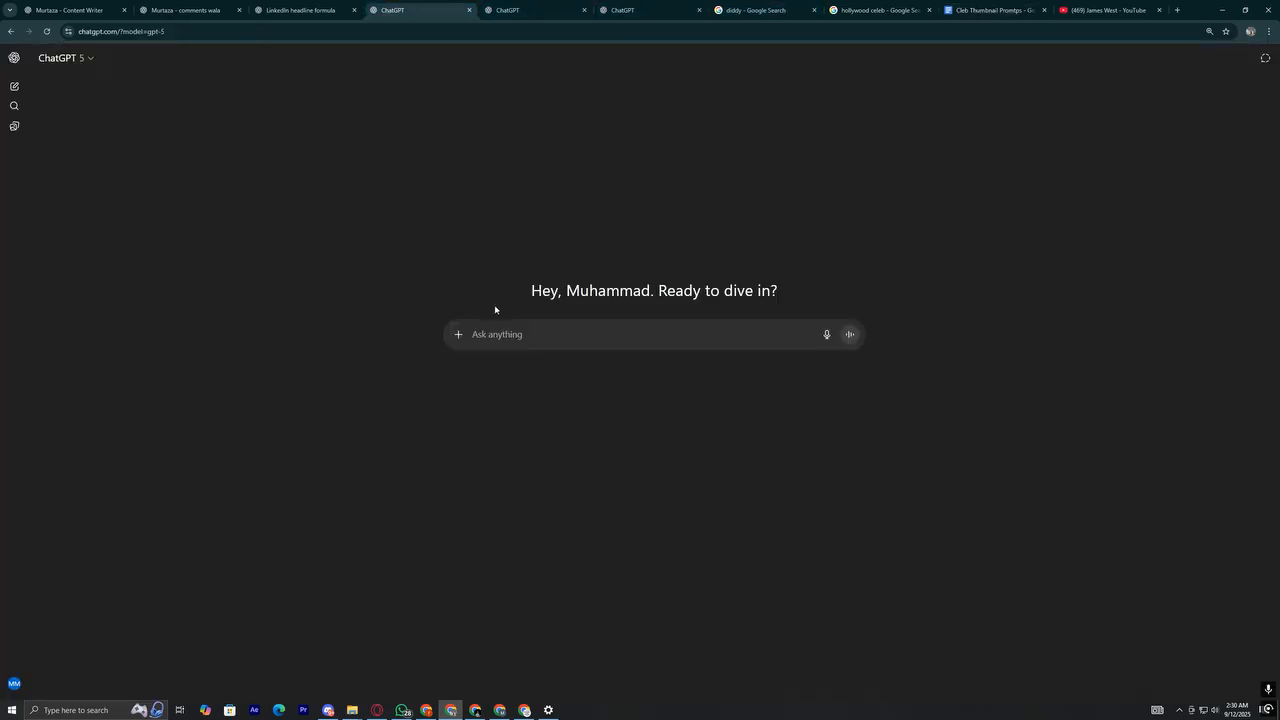
key(ctrl+v)
Copy the Business Insider portrait from the "hollywood celeb" image results and attach it to the terrified prompt in the first ChatGPT chat
click(880, 10)
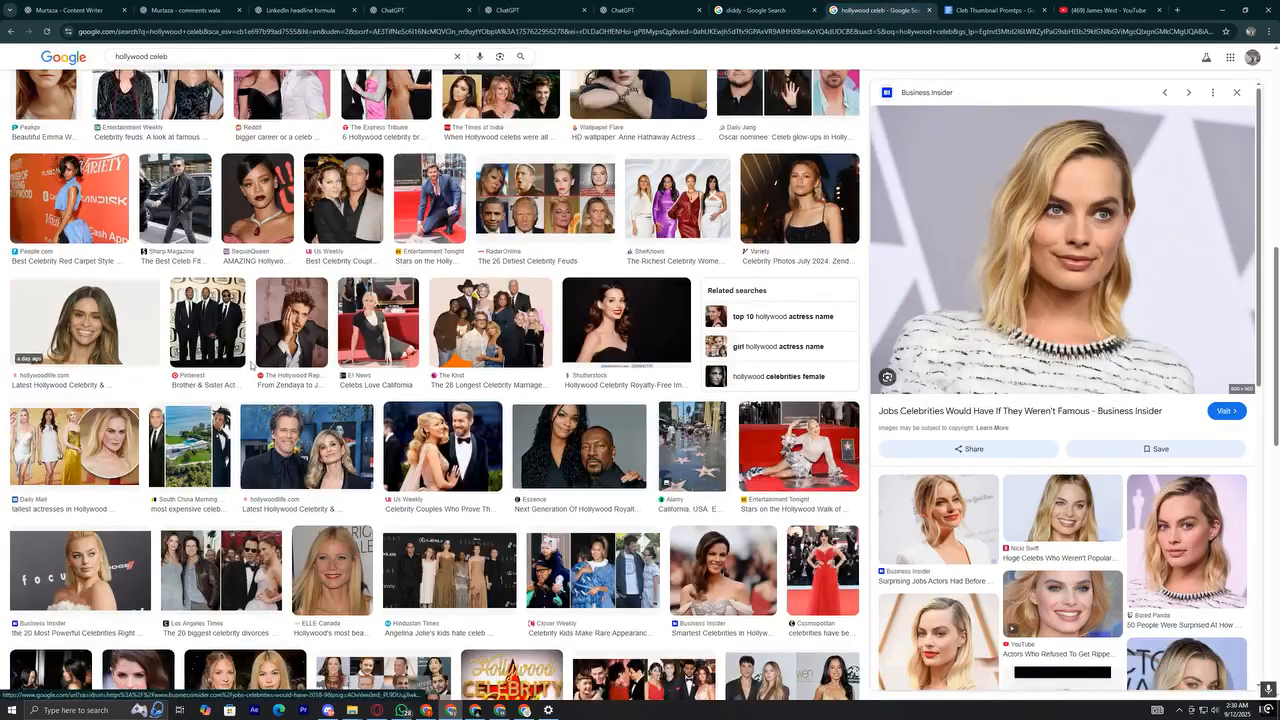
scroll(504, 497, up, 2)
scroll(504, 497, up, 5)
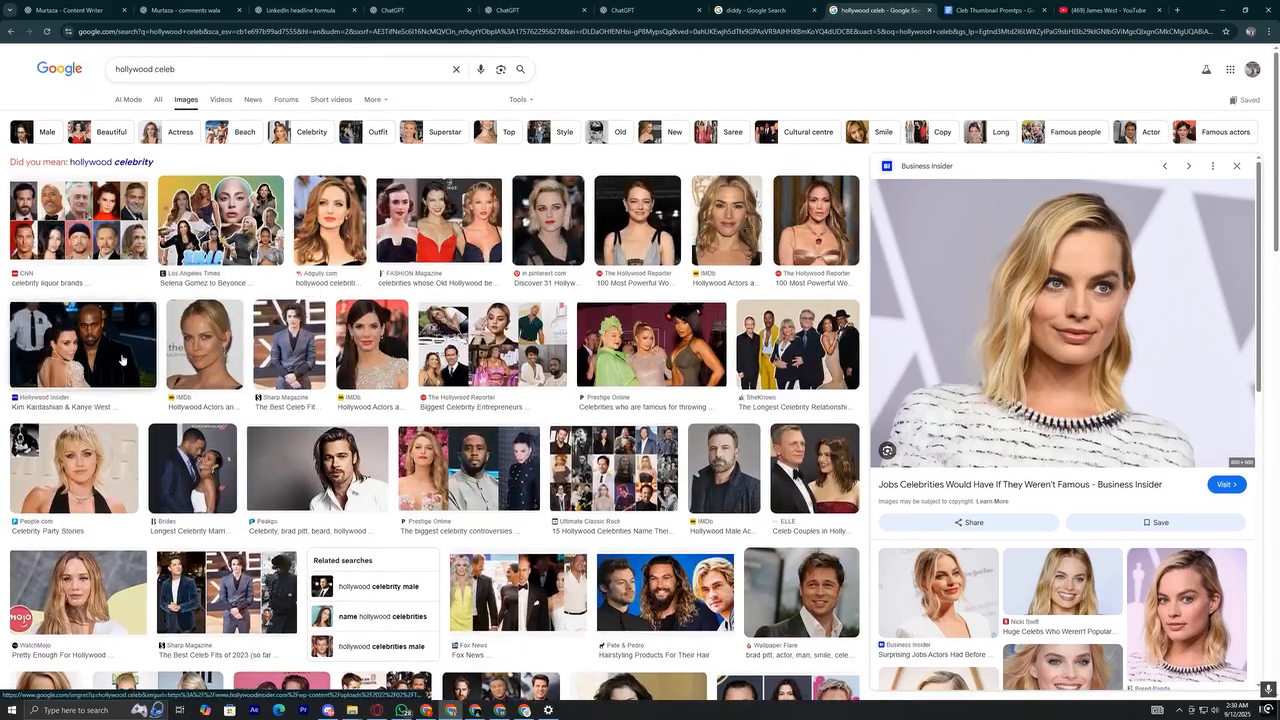
scroll(701, 367, down, 2)
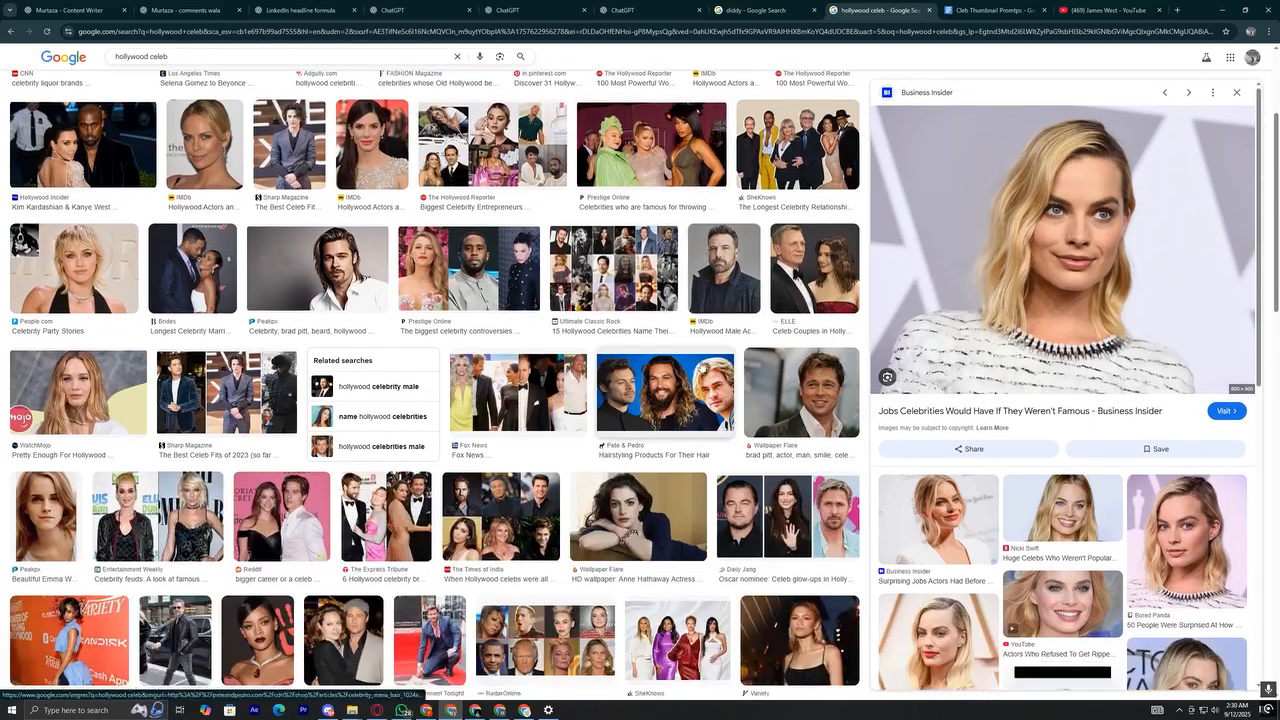
right_click(1094, 266)
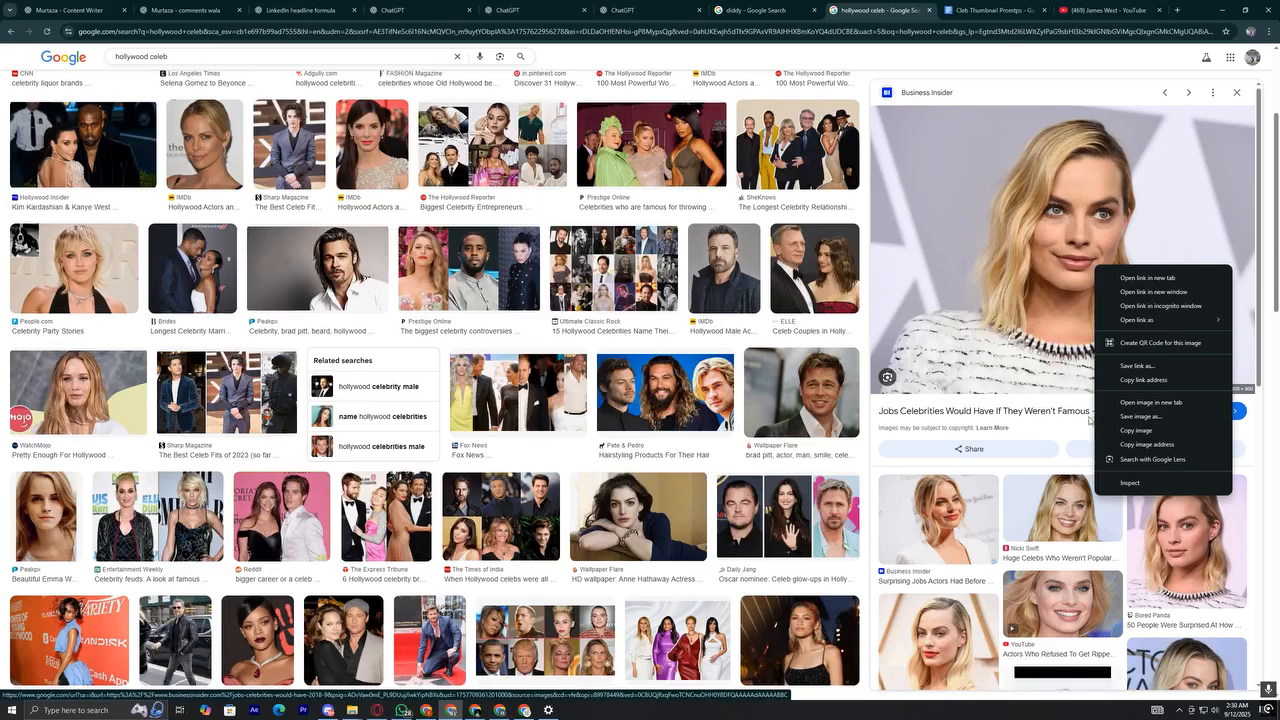
click(1133, 430)
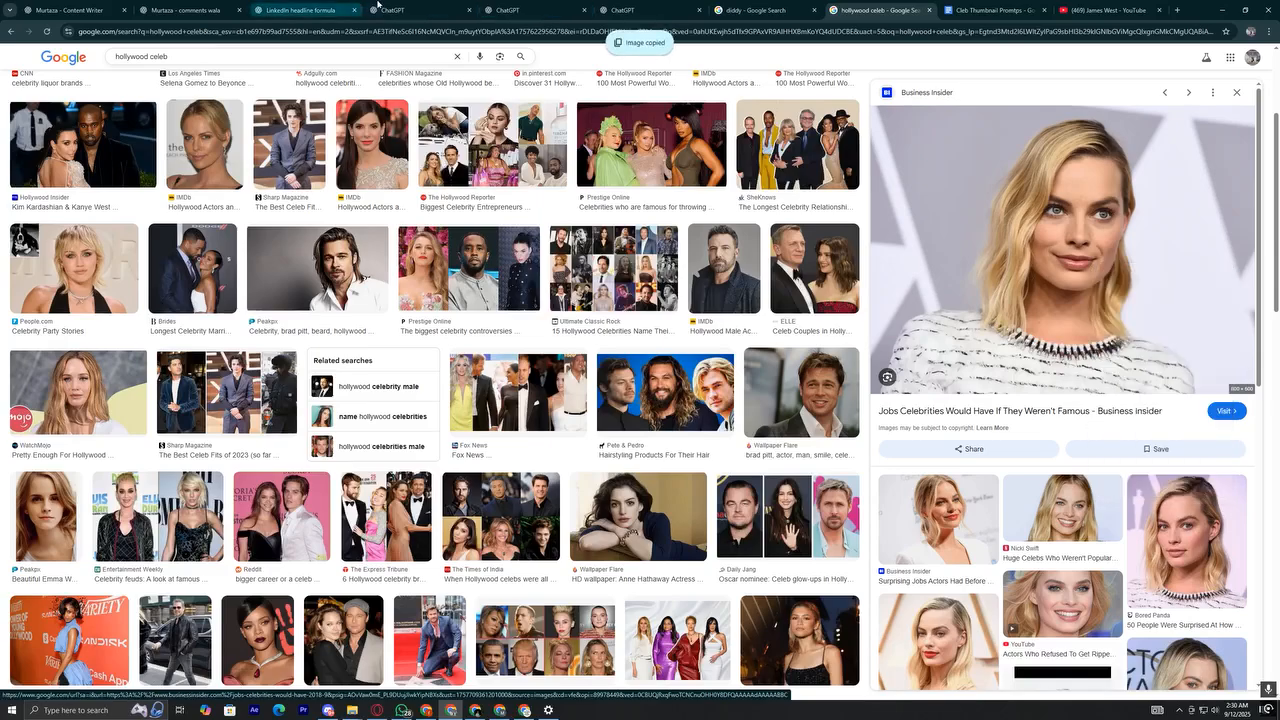
click(415, 10)
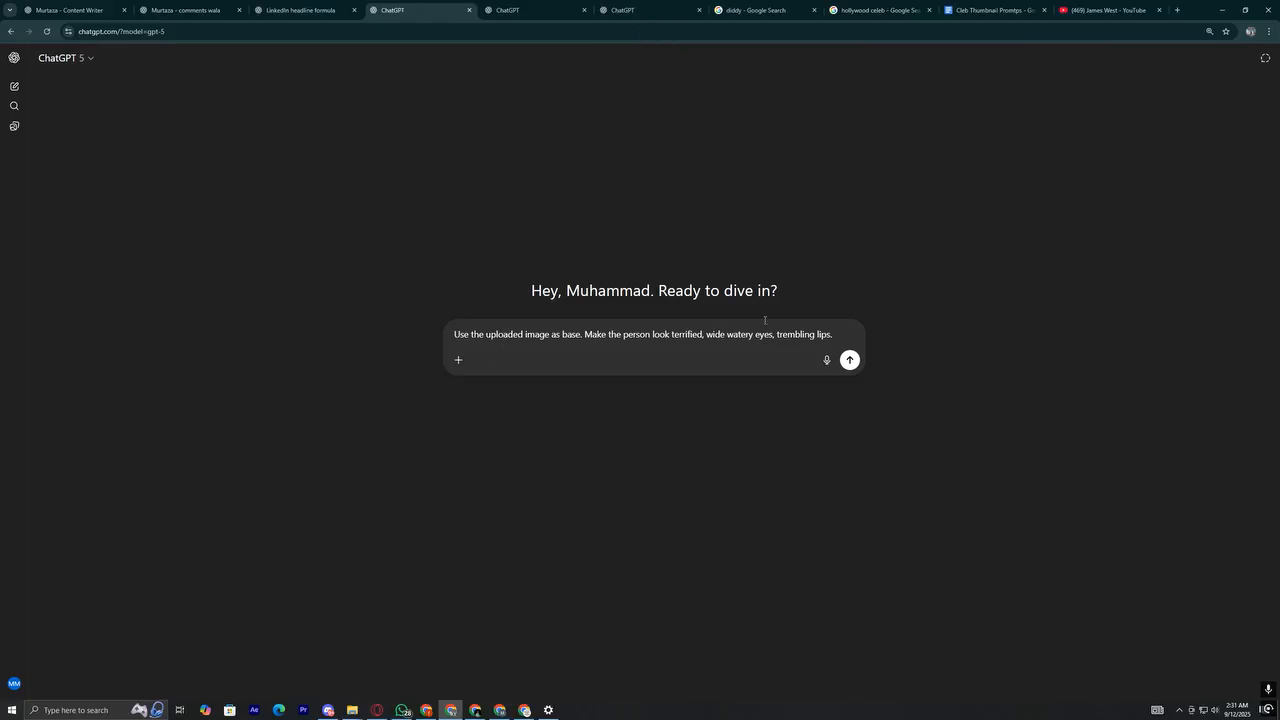
key(ctrl+v)
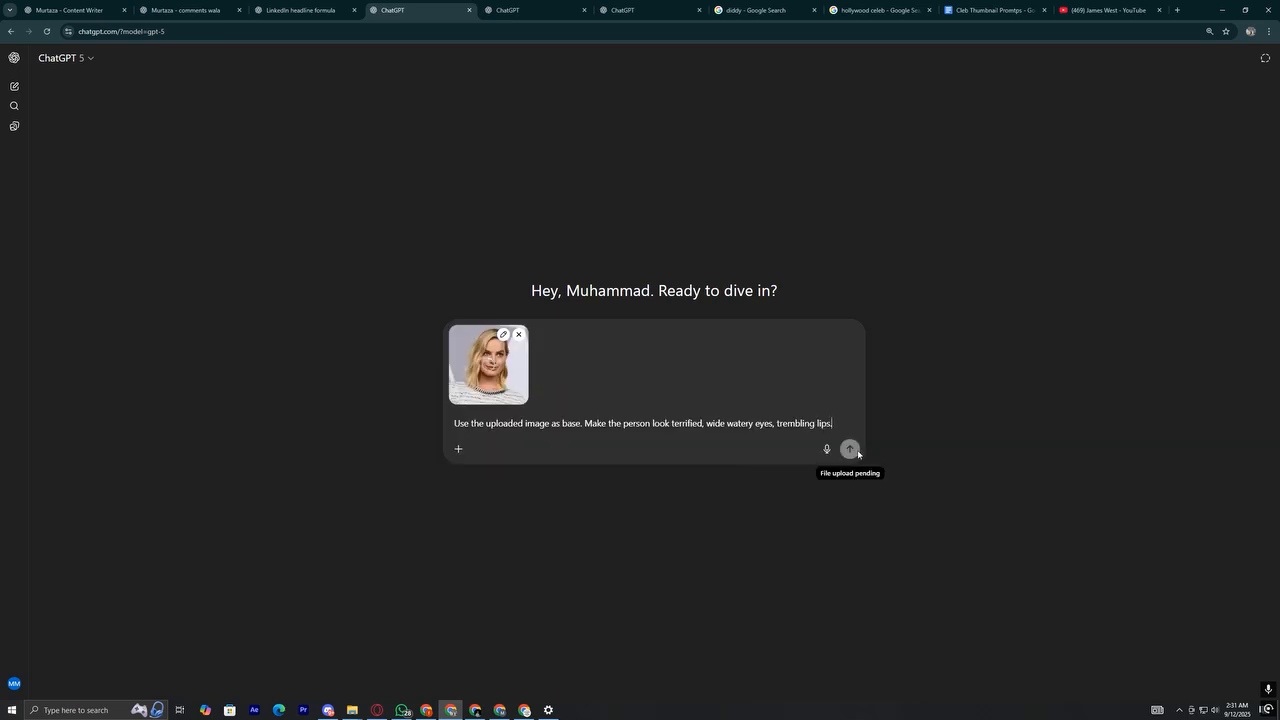
Copy the BBC portrait from the "diddy" image results and attach it to a message in the second ChatGPT chat
click(718, 8)
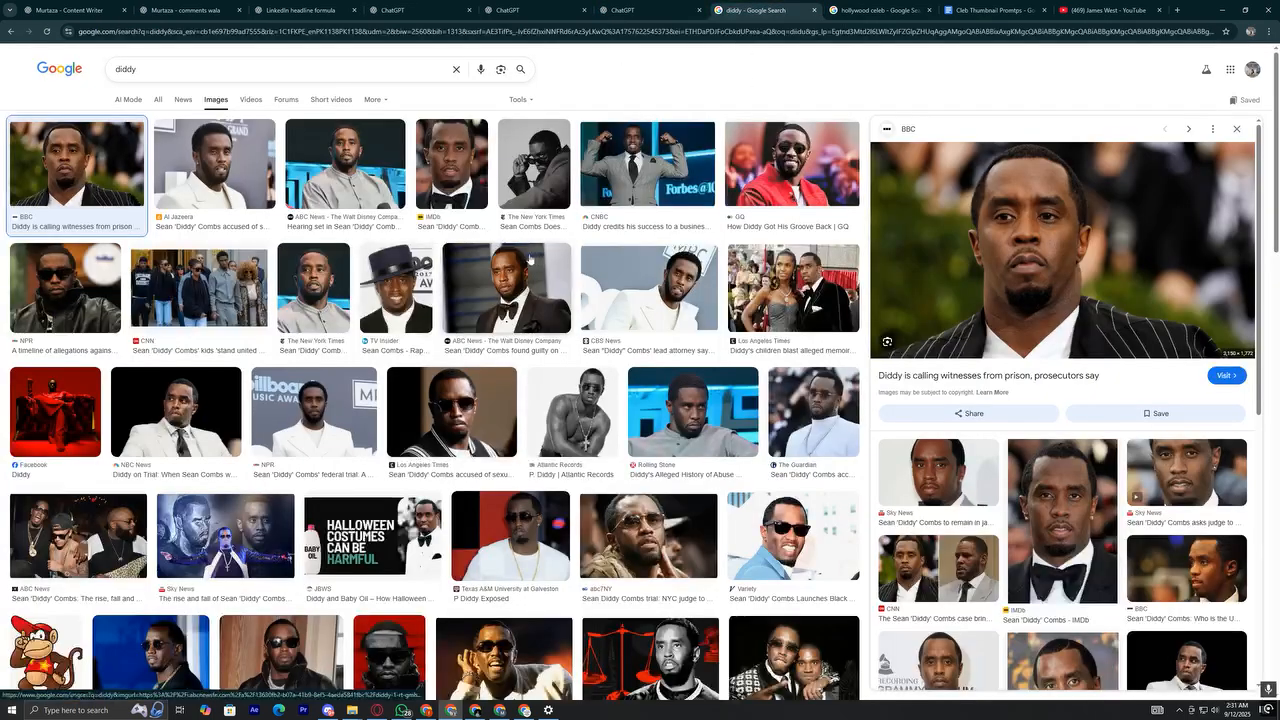
right_click(1007, 200)
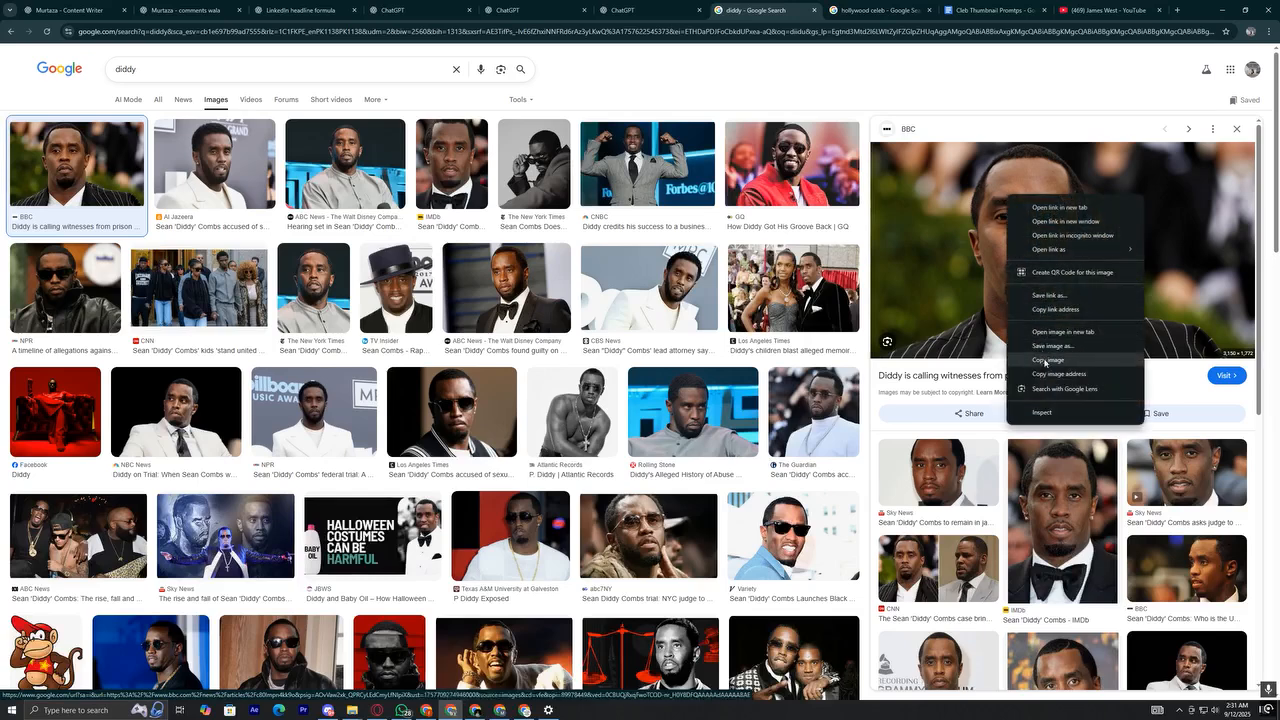
click(1043, 362)
click(482, 8)
key(ctrl+v)
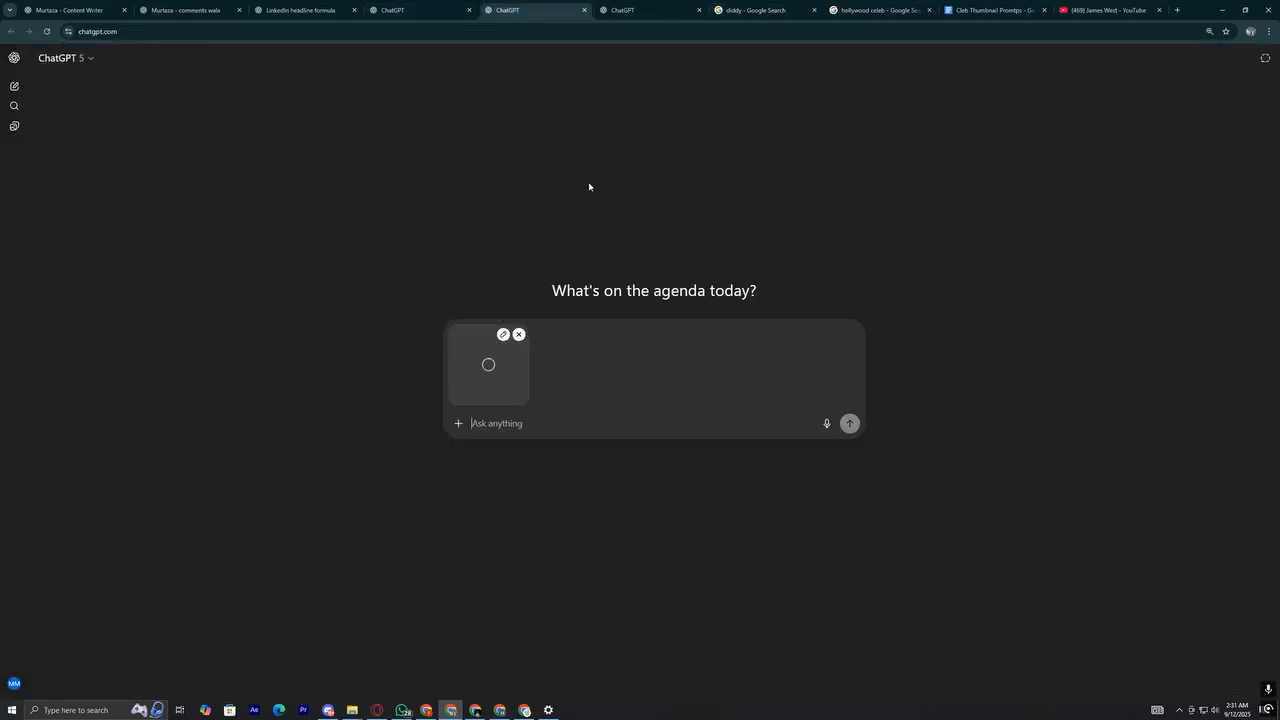
Copy emotion prompt 6 (extremely shocked, wide open eyes and mouth, eyebrows raised) from the document into the second ChatGPT chat's message
click(990, 10)
scroll(471, 309, up, 8)
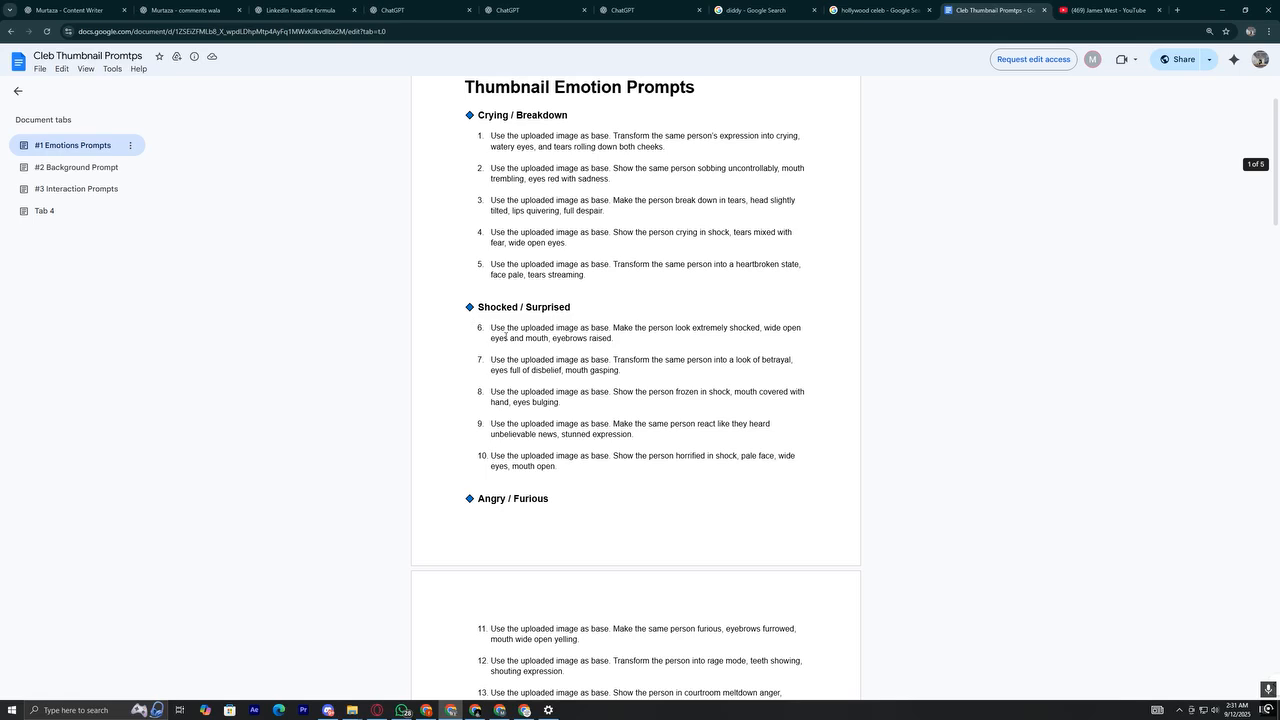
drag(621, 338, 491, 329)
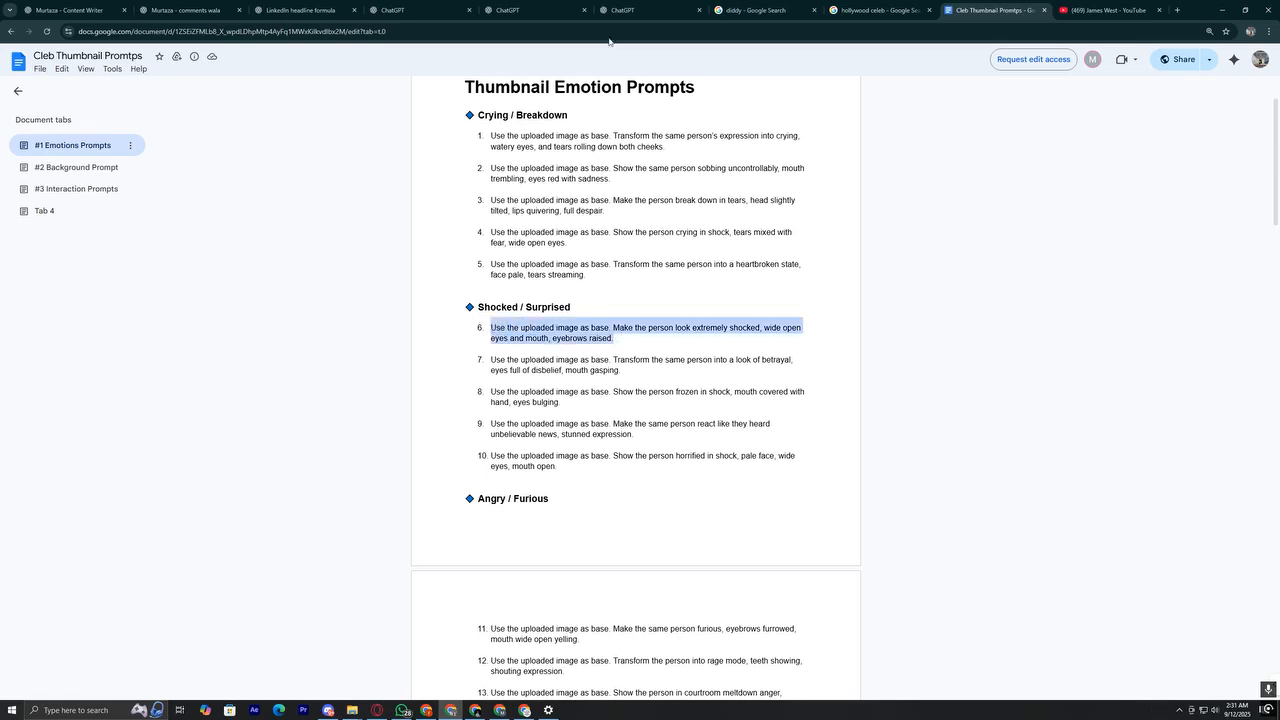
click(505, 6)
key(ctrl+v)
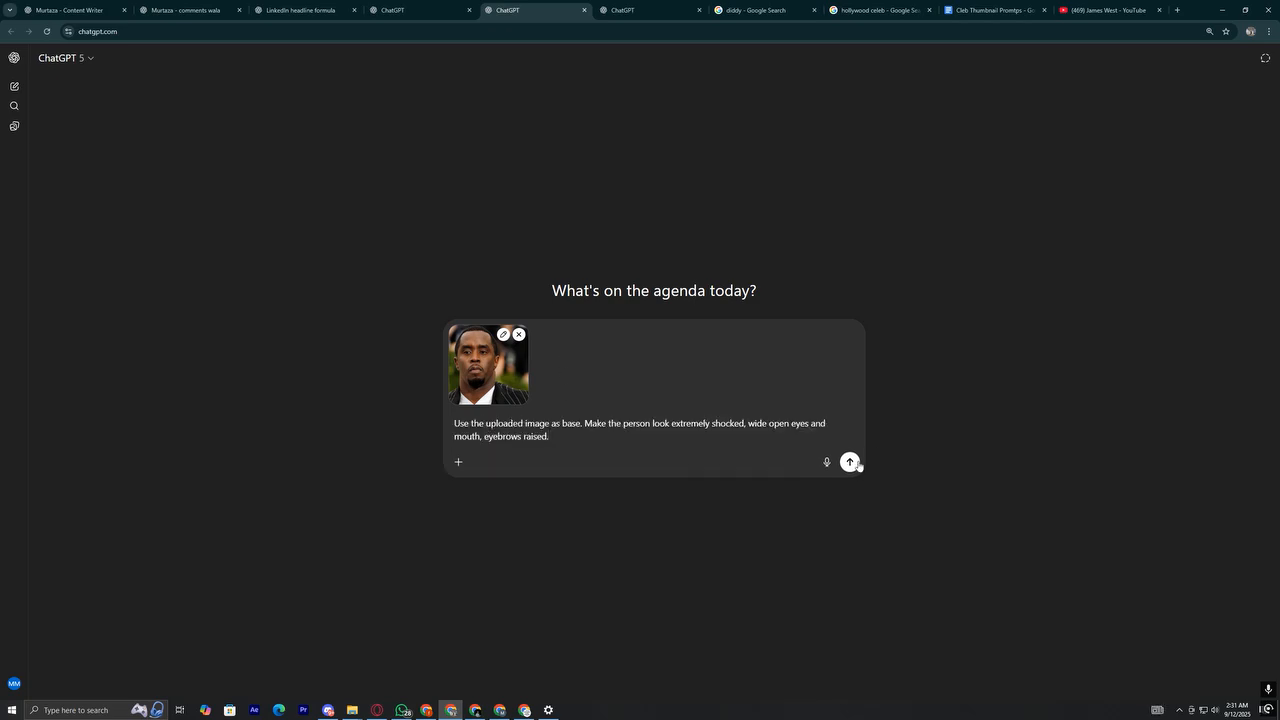
Send the shocked-expression request in the second chat and the terrified-expression request in the first chat
click(853, 463)
click(439, 5)
click(849, 448)
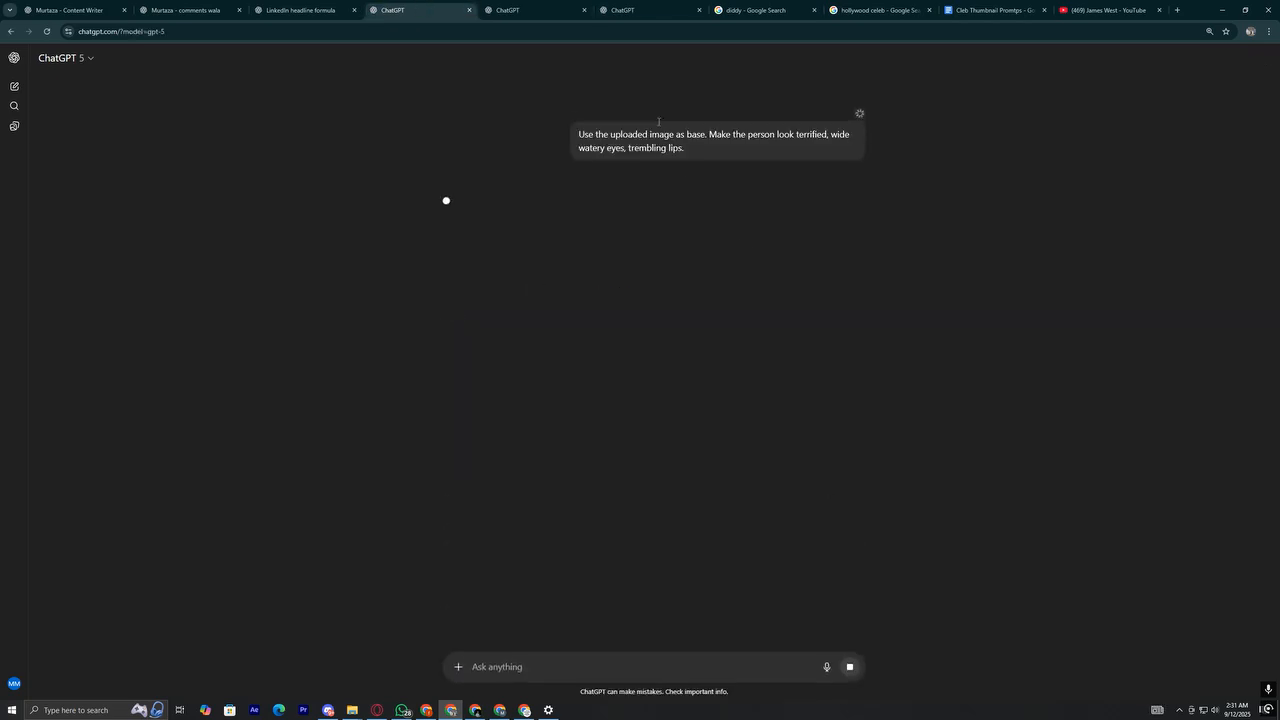
Replace the "hollywood celeb" query with "trump" and search Google Images
click(878, 10)
scroll(739, 215, down, 4)
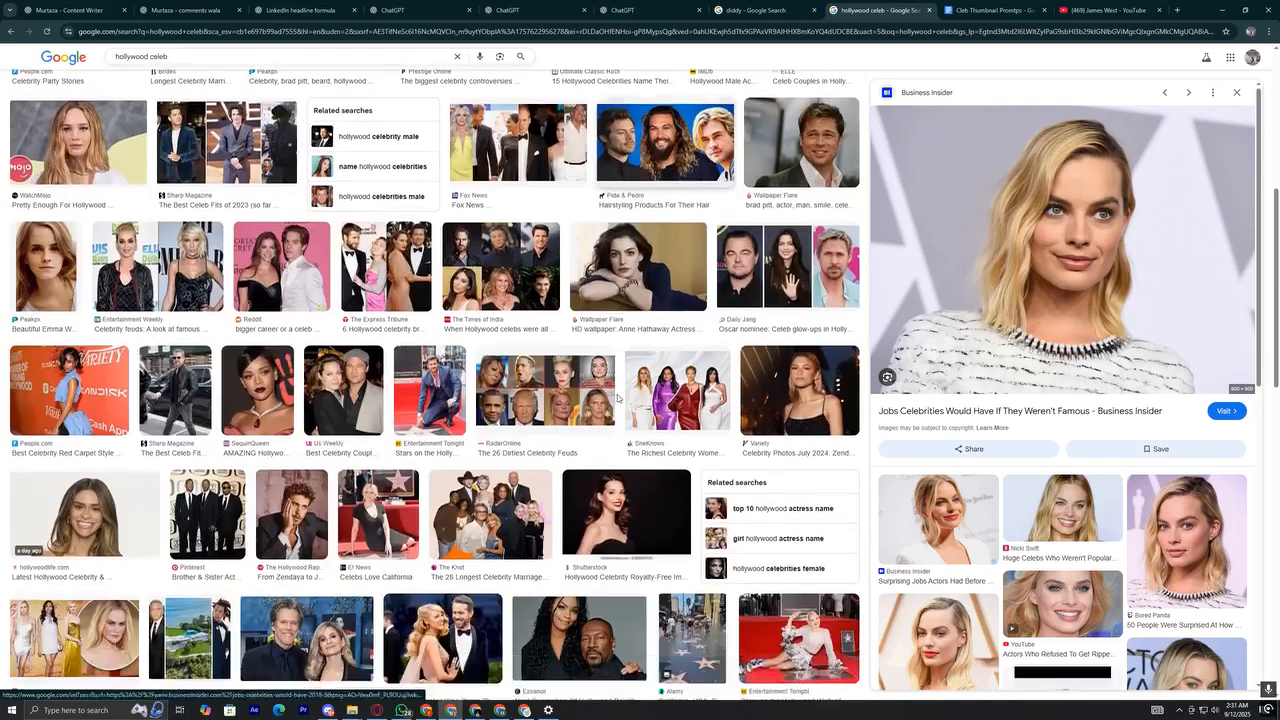
scroll(617, 398, down, 4)
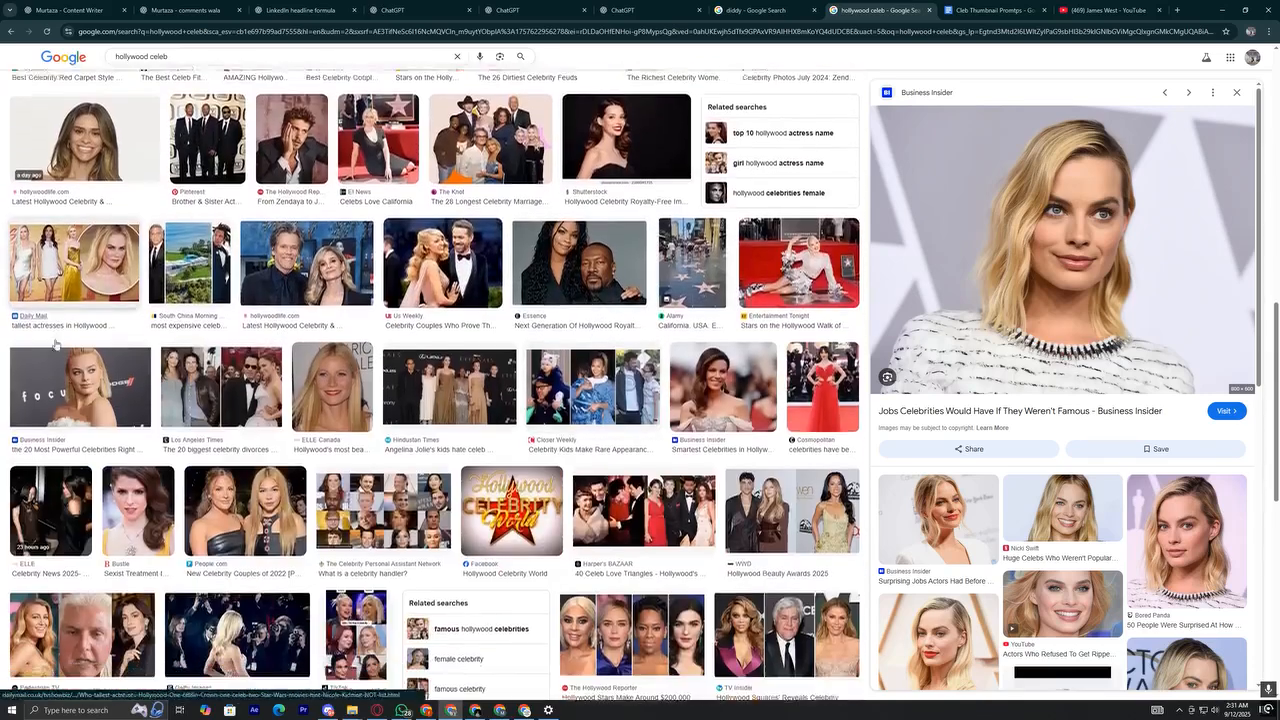
scroll(183, 375, down, 5)
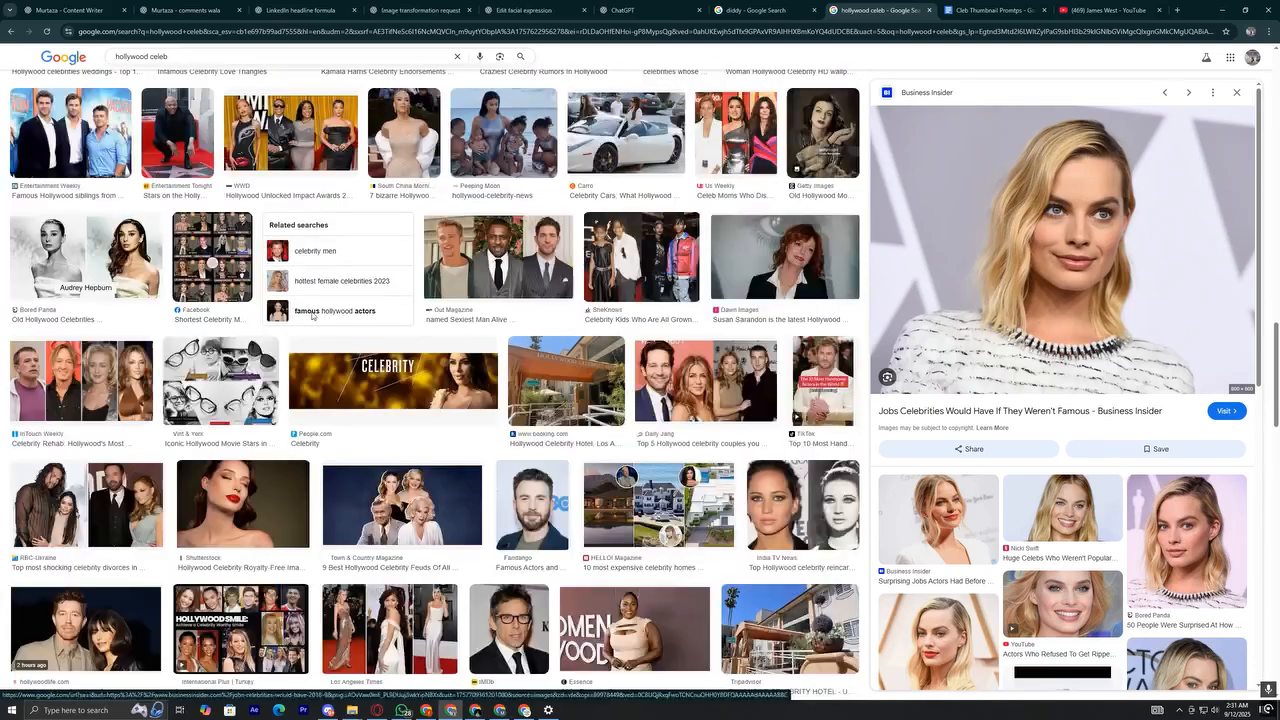
click(288, 56)
text(trump)
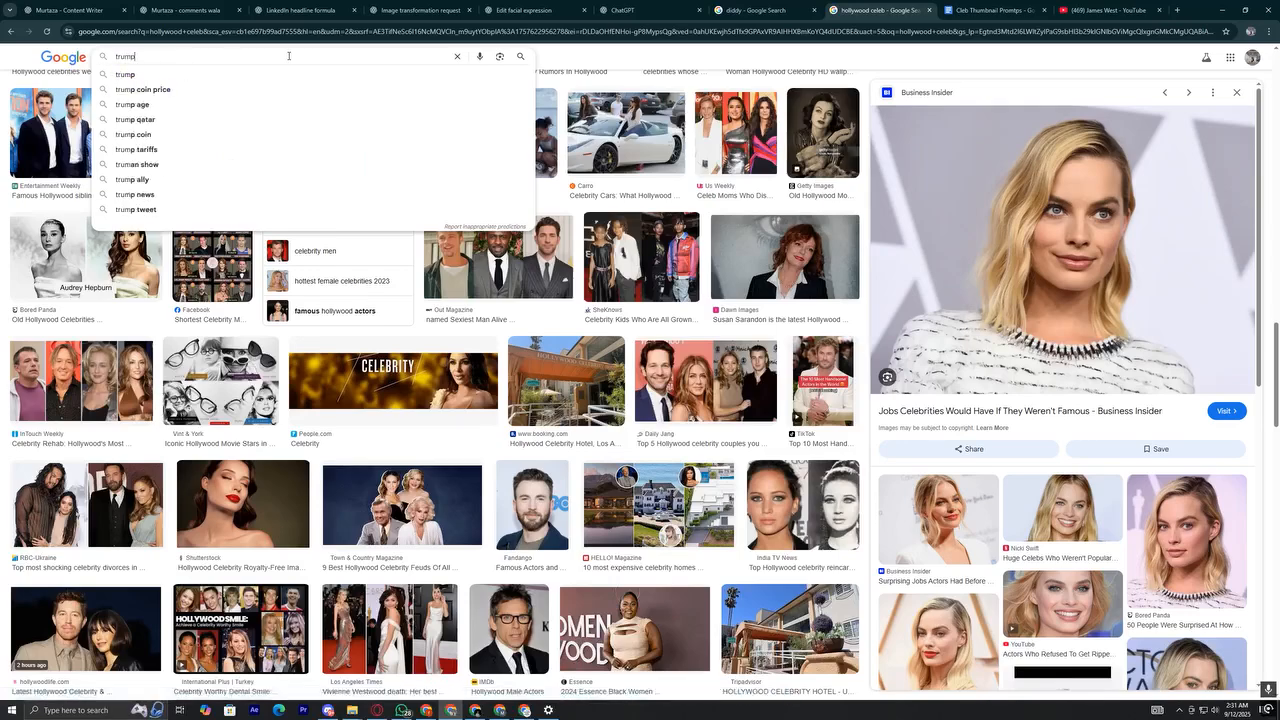
key(Return)
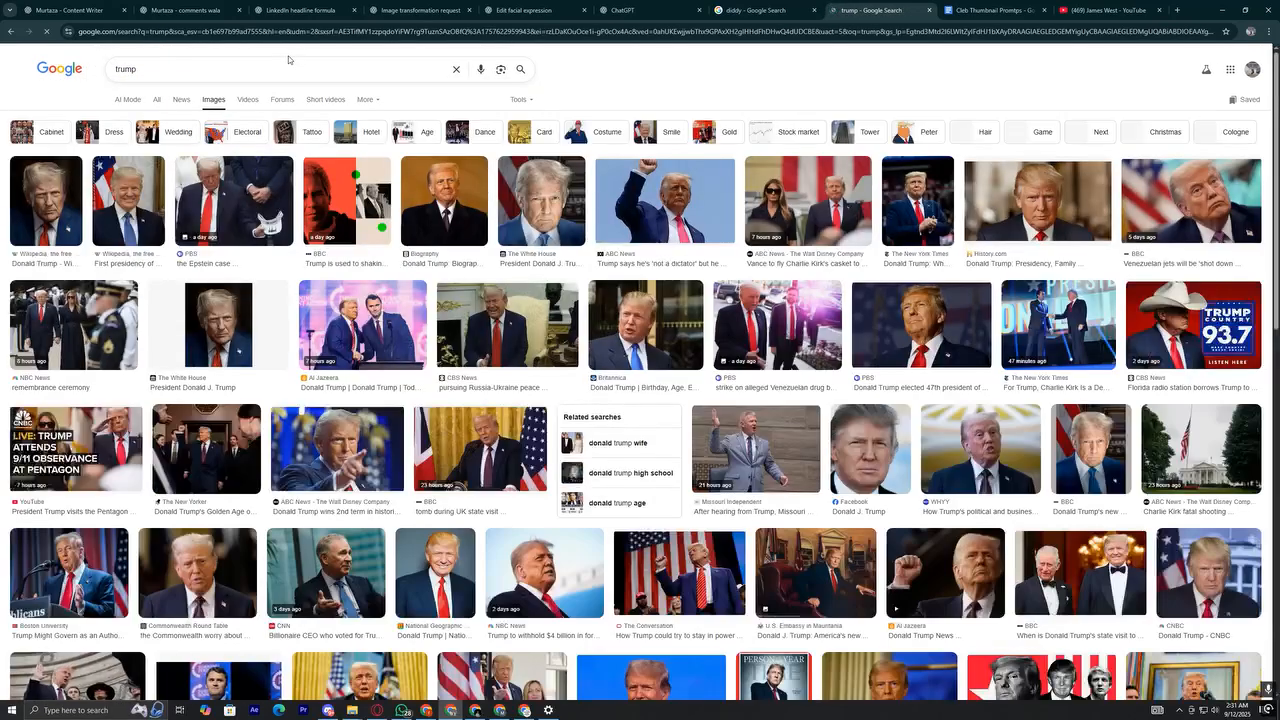
Copy the History.com portrait from the "trump" image results and attach it to a message in the third ChatGPT chat
click(982, 198)
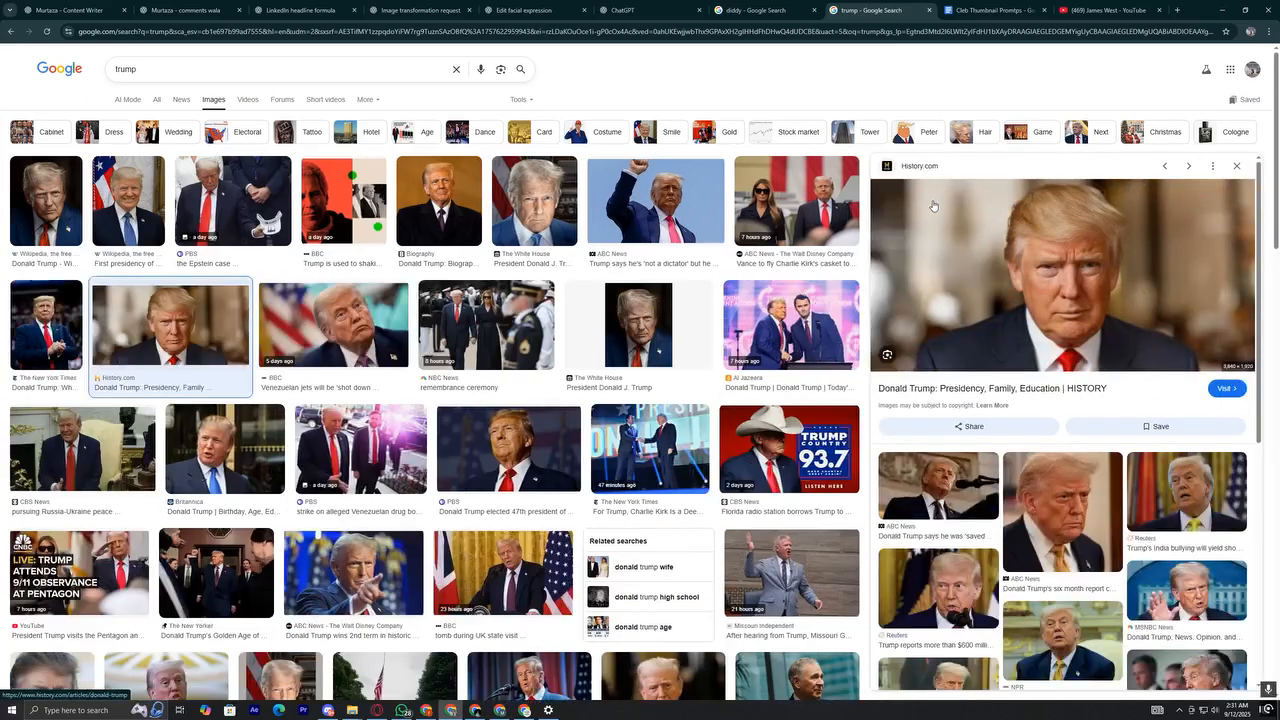
right_click(987, 252)
click(1039, 415)
click(640, 10)
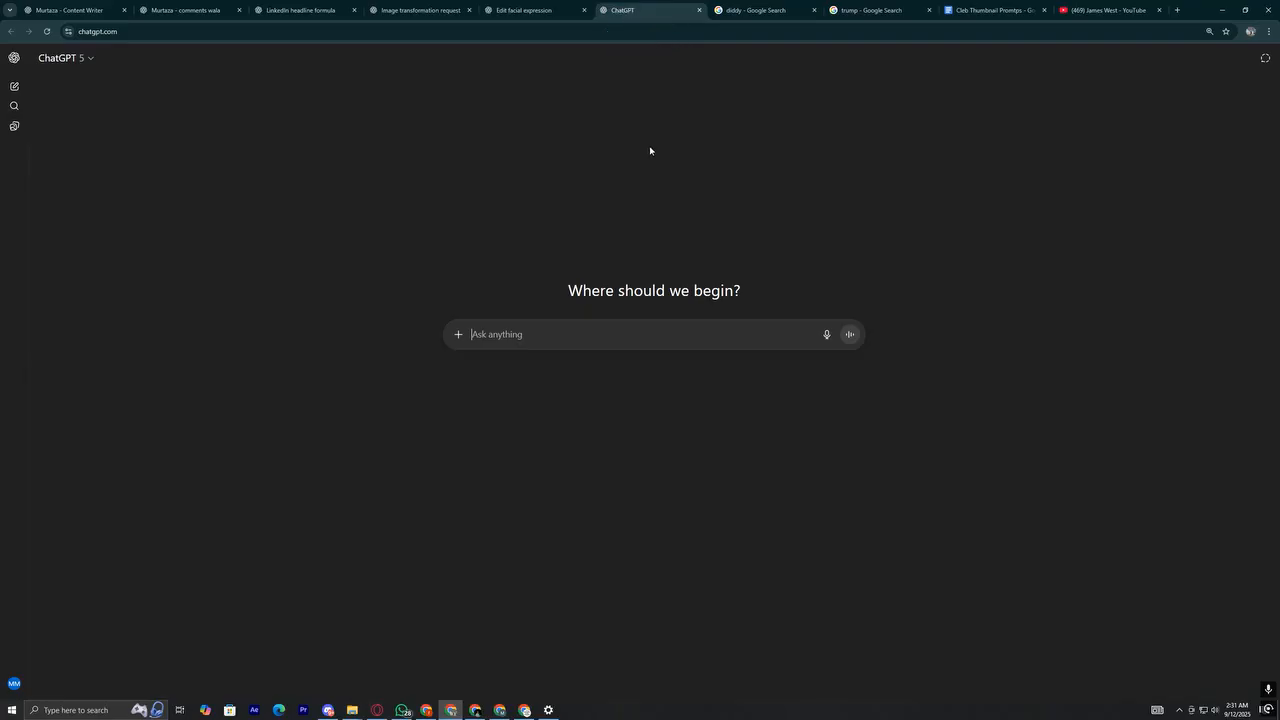
key(ctrl+v)
Copy emotion prompt 11 (furious, eyebrows furrowed, mouth wide open yelling) from the document into the third ChatGPT chat's message
click(836, 8)
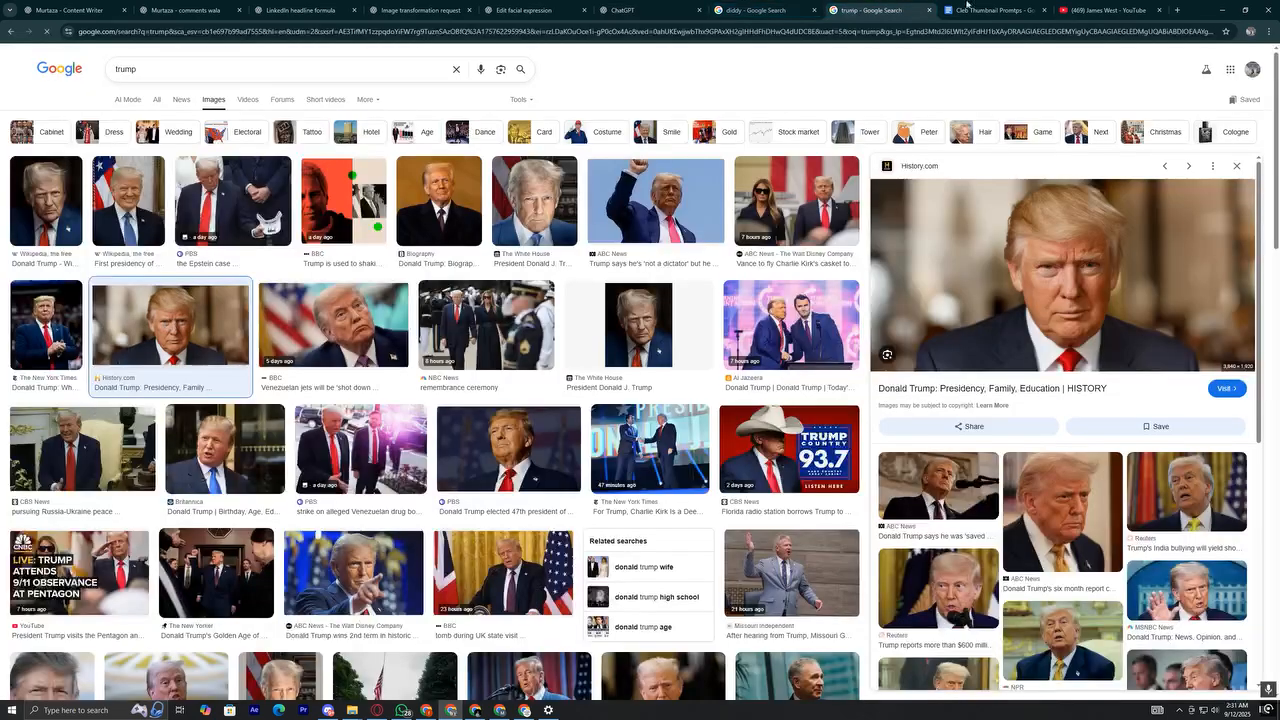
click(990, 10)
drag(585, 339, 491, 328)
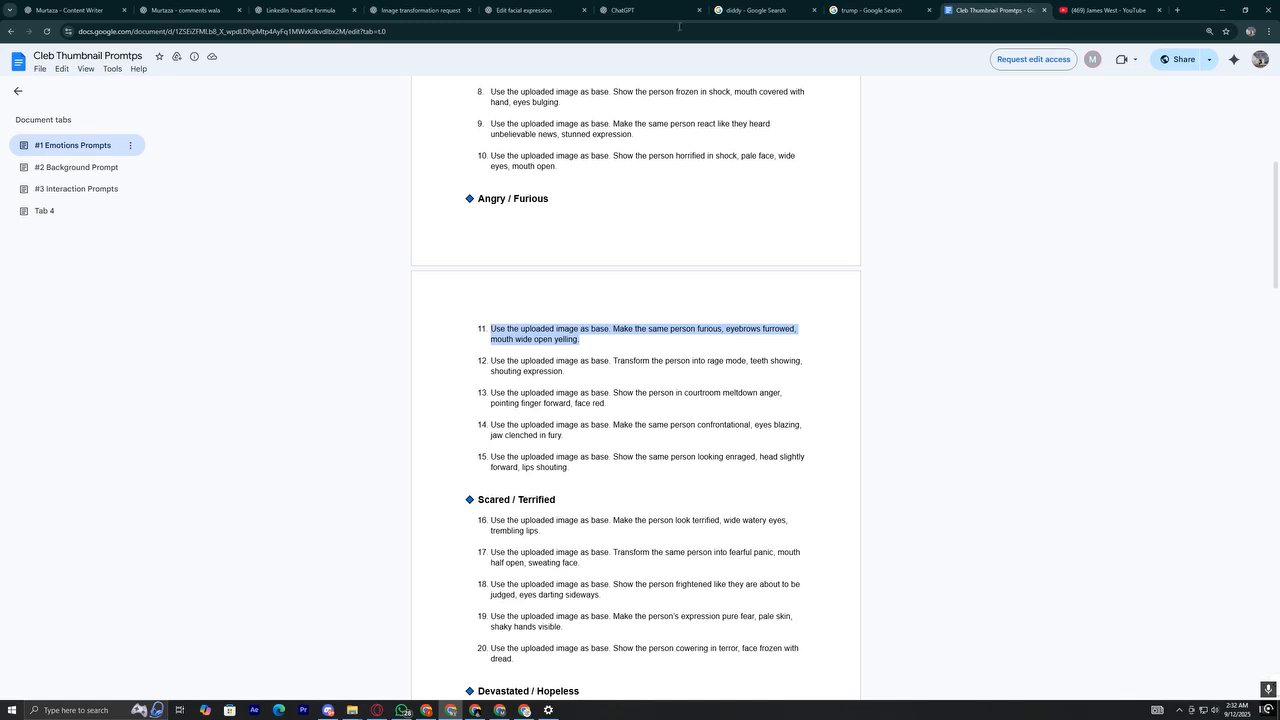
click(622, 10)
key(ctrl+v)
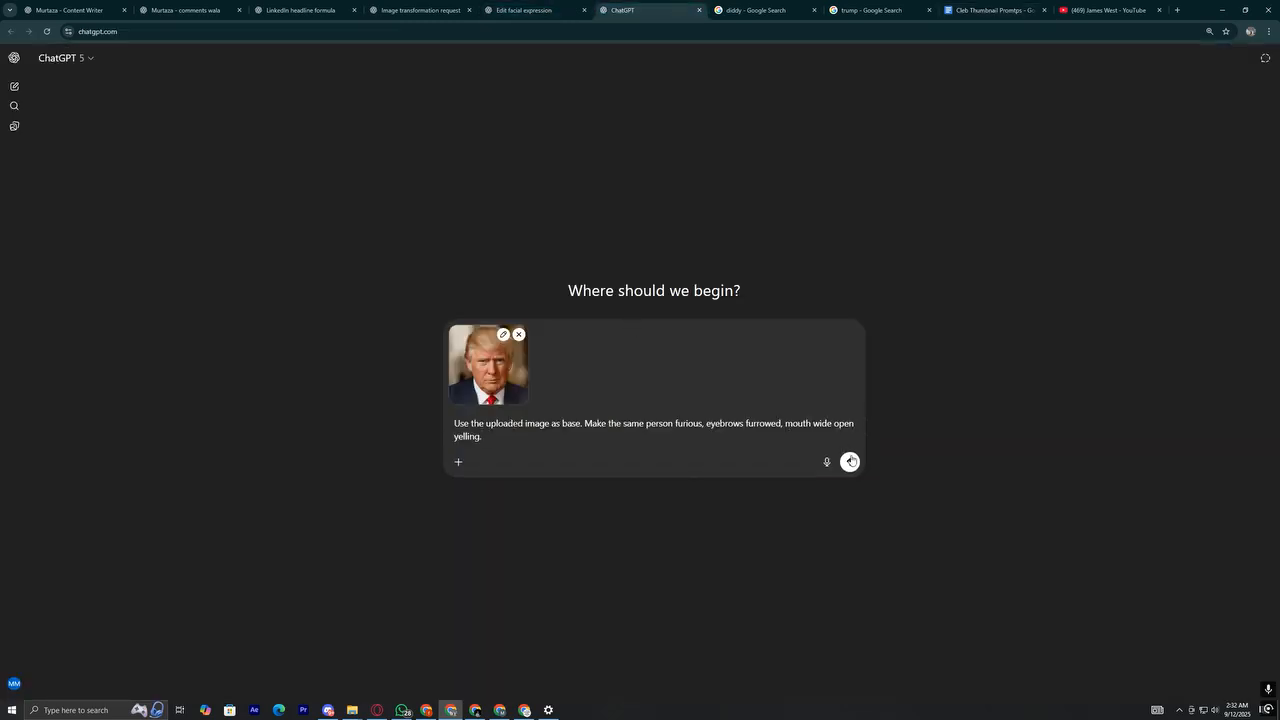
Send the furious-expression request in the third ChatGPT chat and check the image generation in the first and second chats
click(850, 461)
click(410, 10)
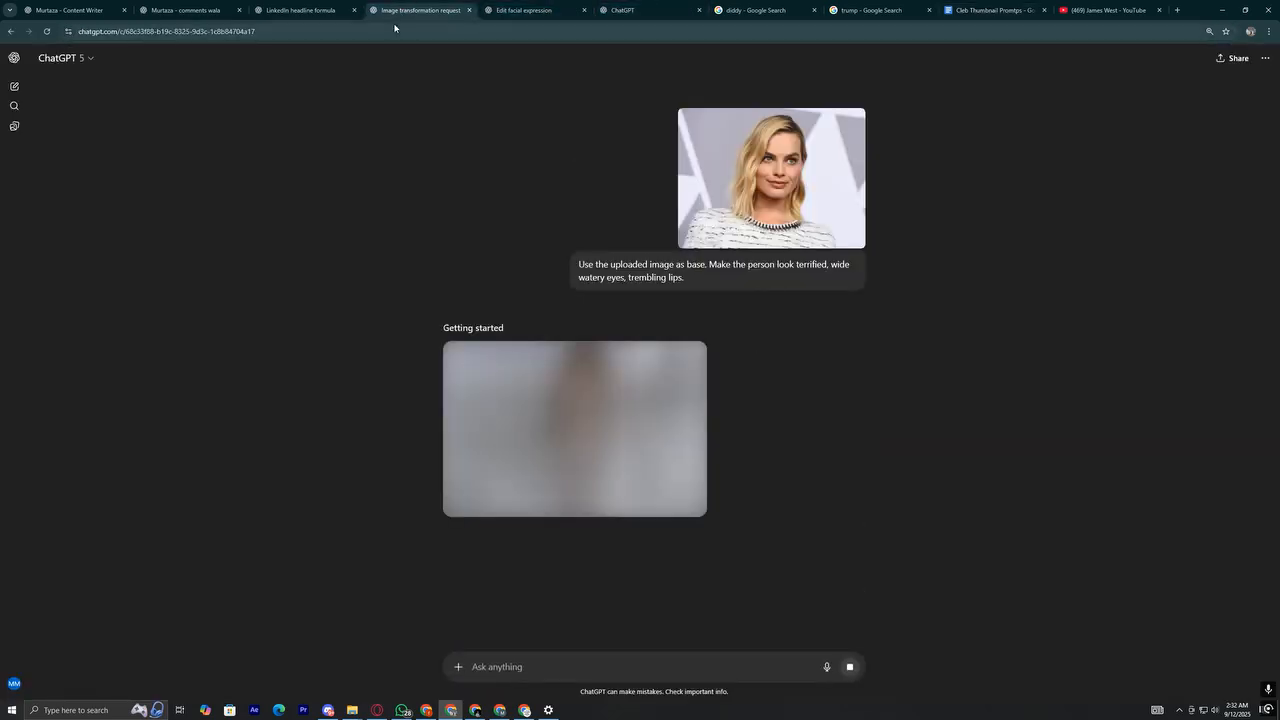
click(534, 10)
Switch to the Google Docs prompt document and review the step overview in Tab 4, the emotion prompts and the background prompts
click(990, 10)
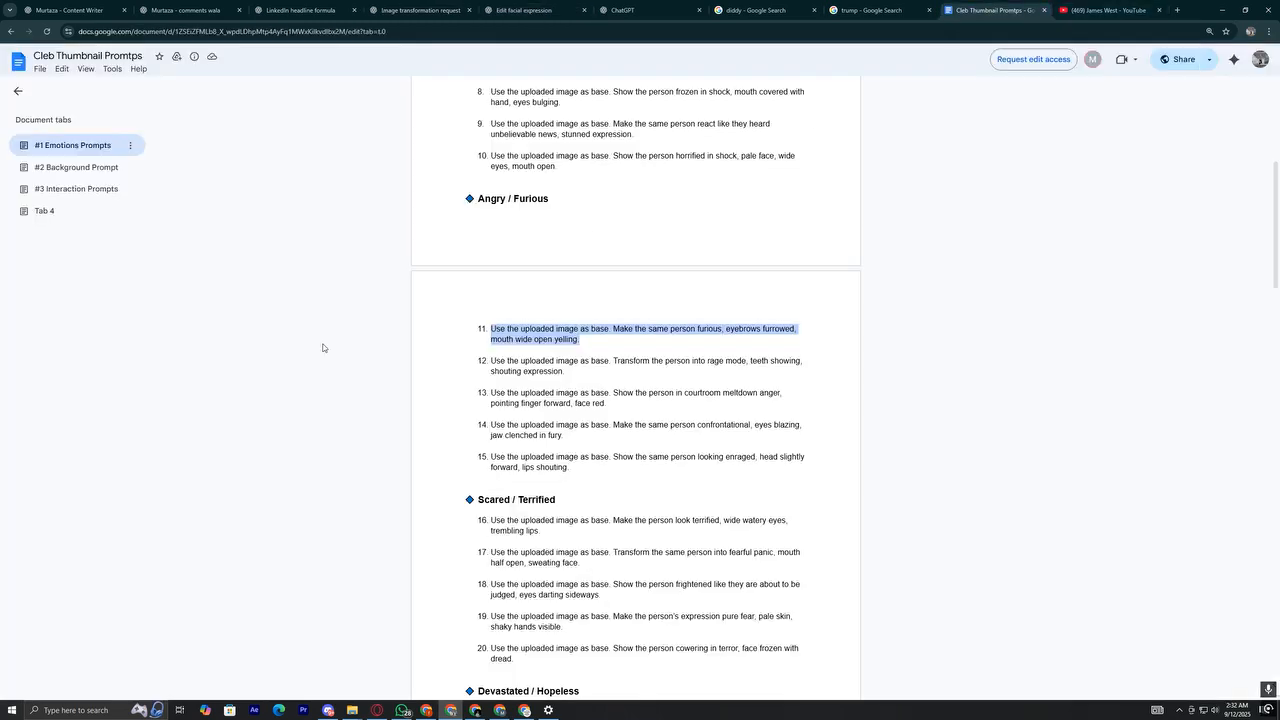
click(117, 211)
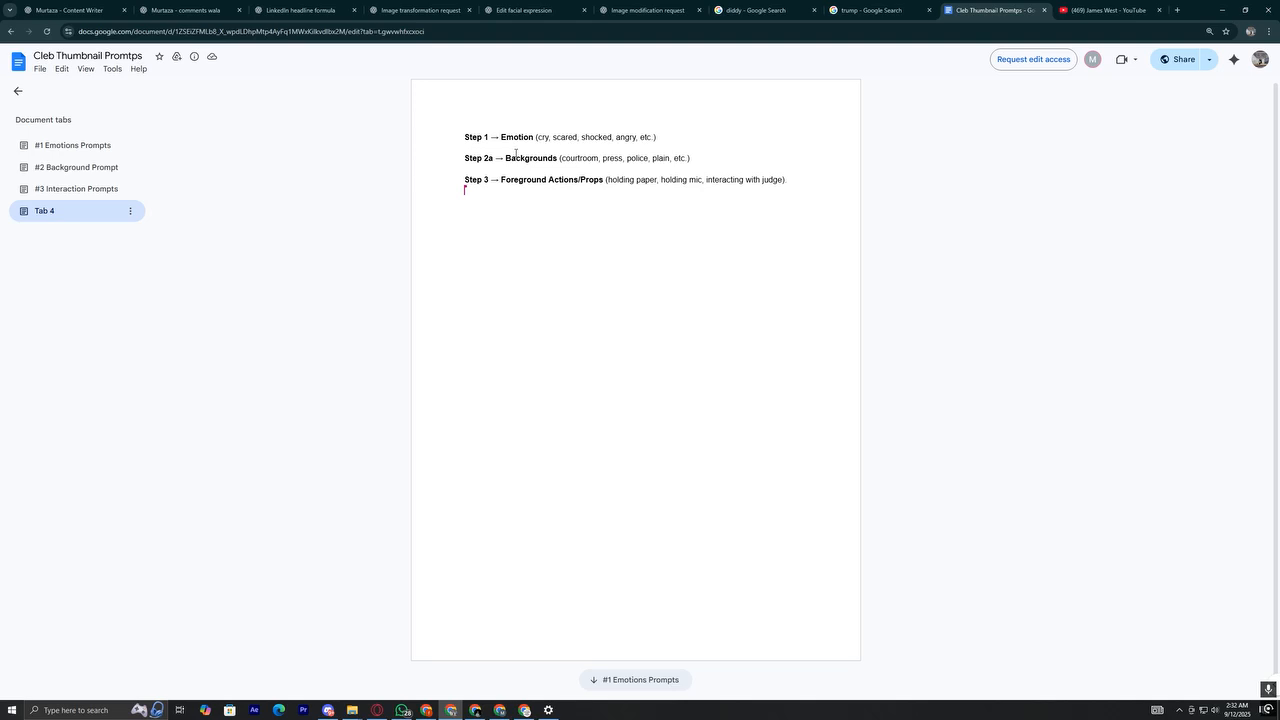
click(105, 167)
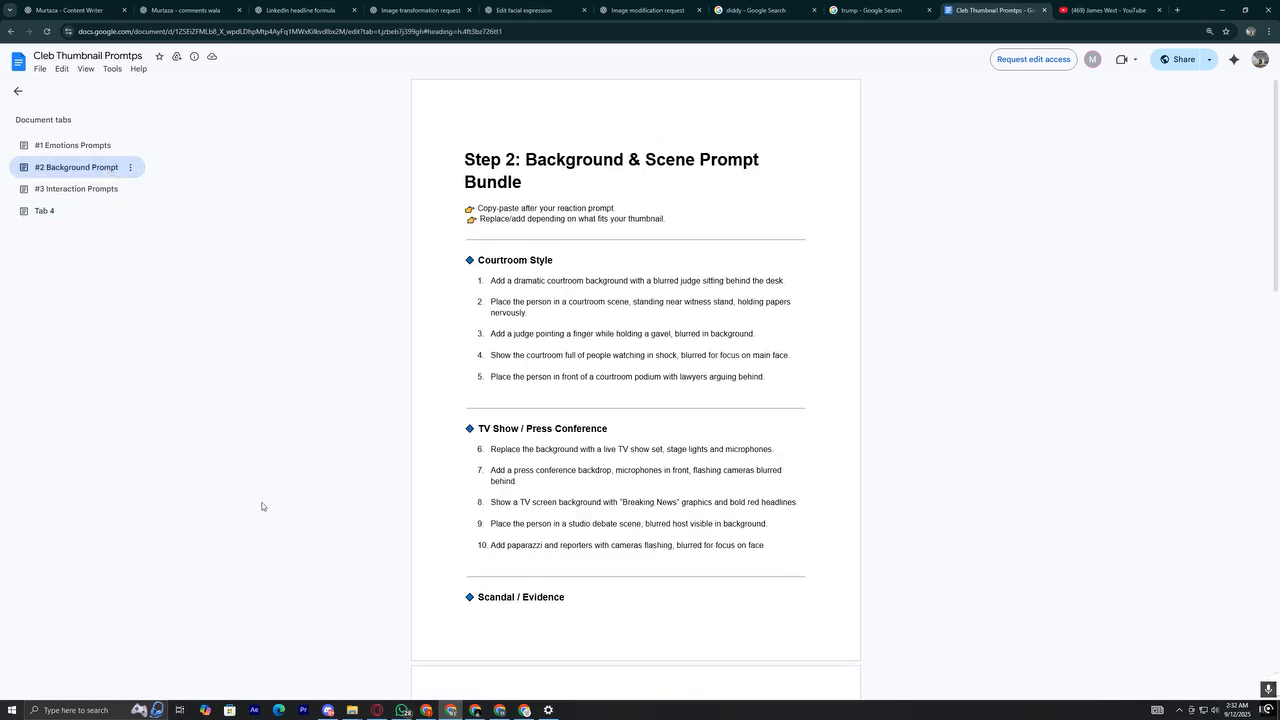
click(80, 147)
scroll(535, 353, down, 15)
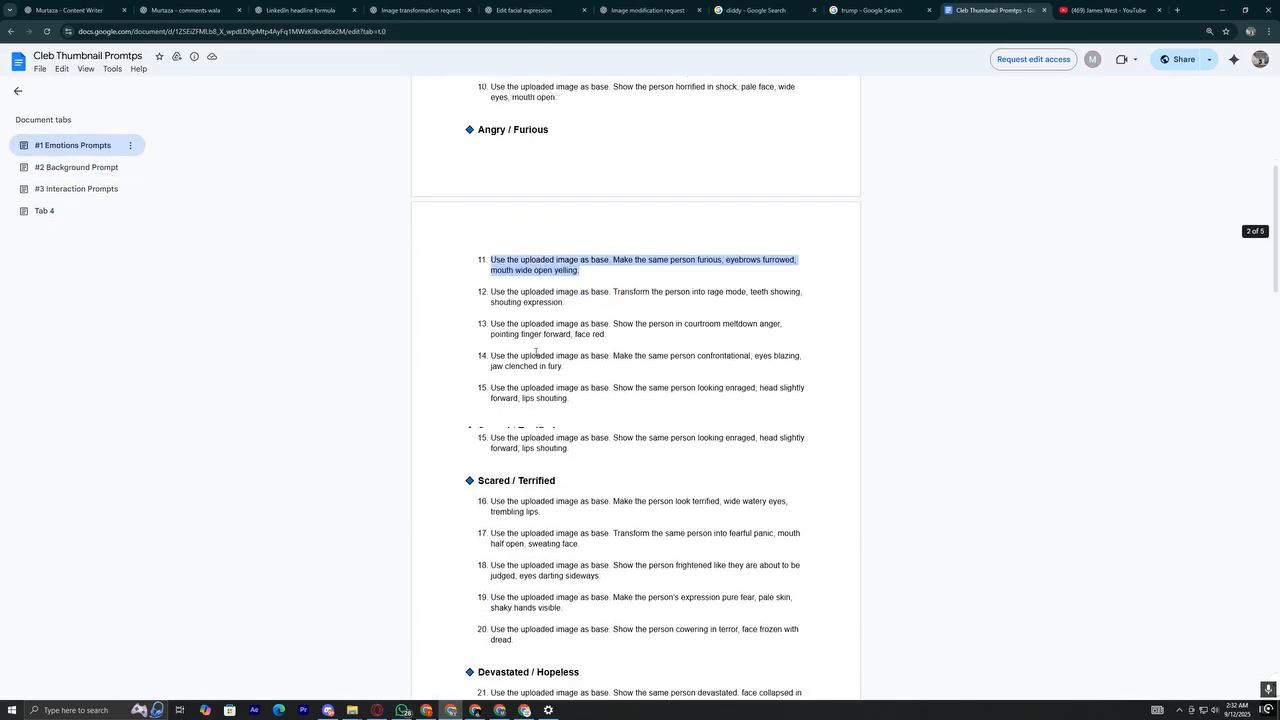
scroll(535, 353, down, 5)
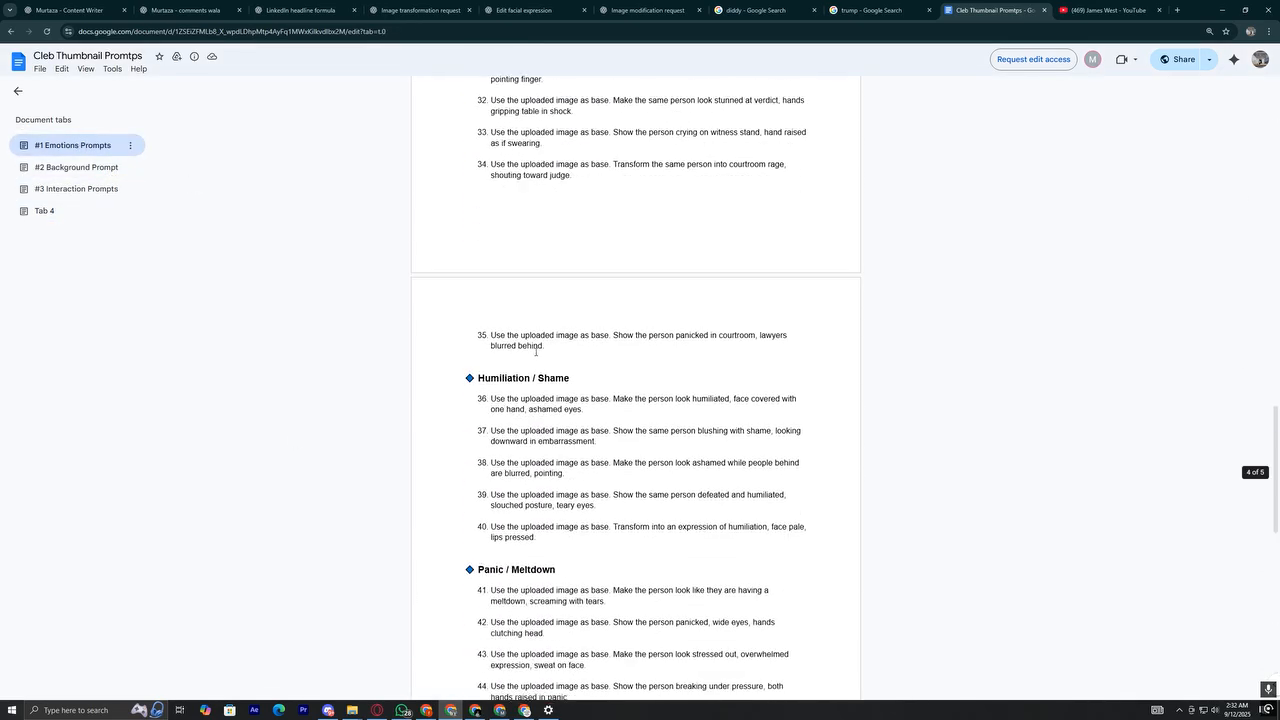
scroll(535, 353, down, 4)
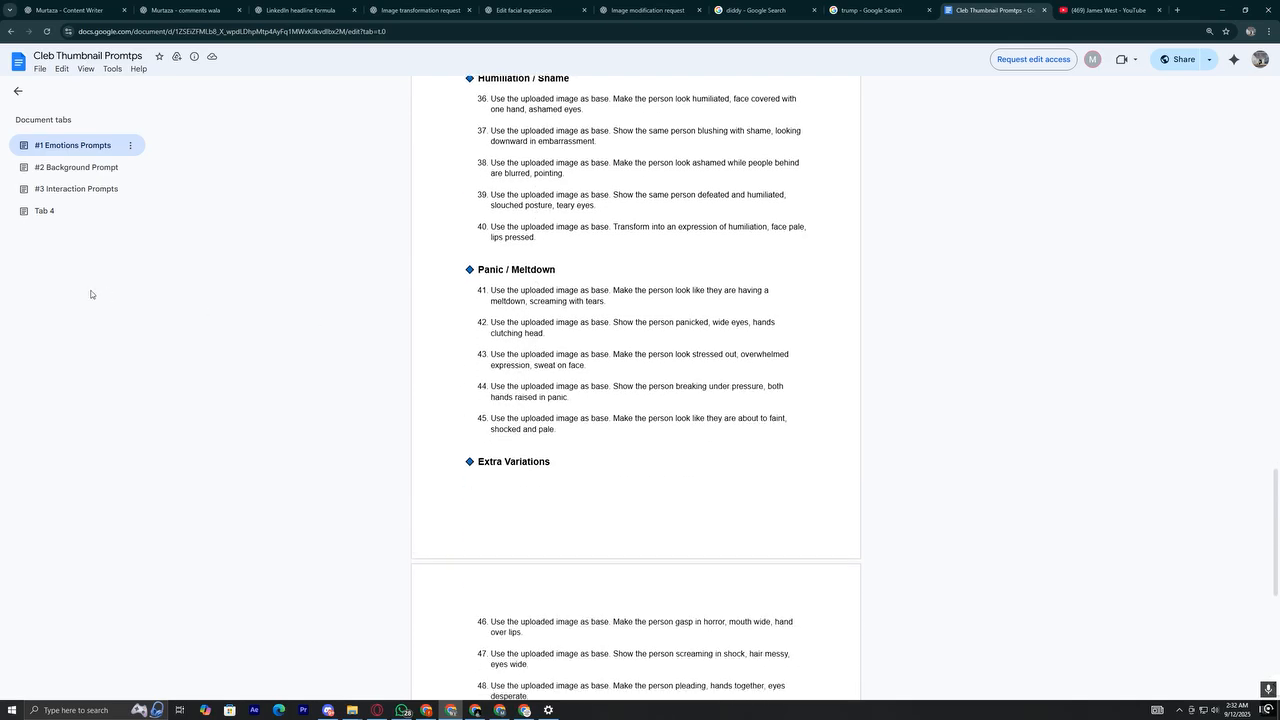
click(72, 167)
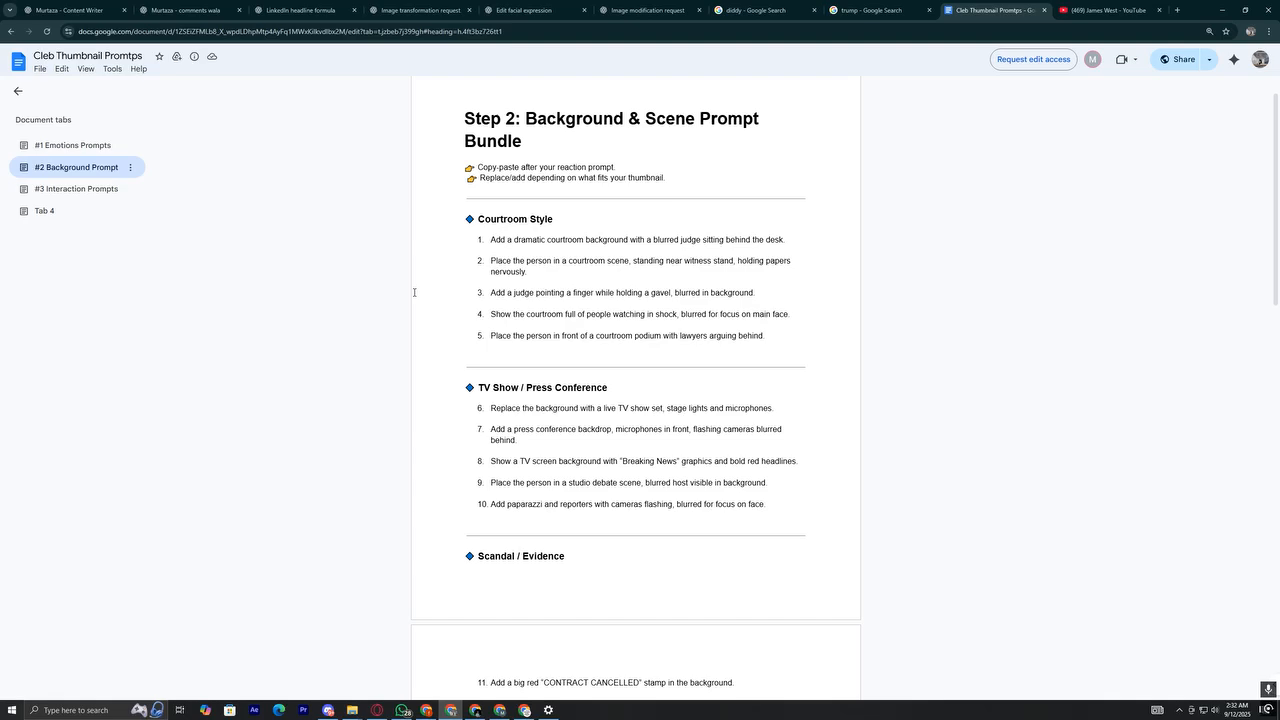
scroll(414, 292, down, 5)
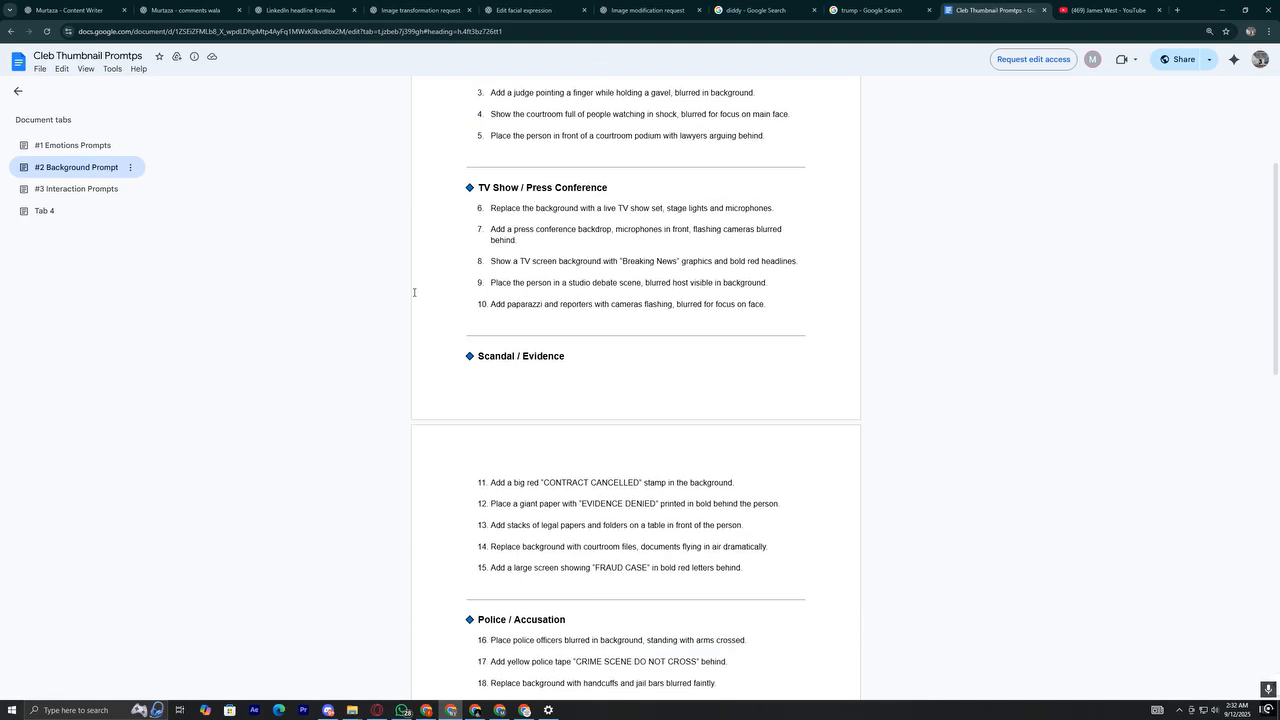
scroll(414, 292, down, 2)
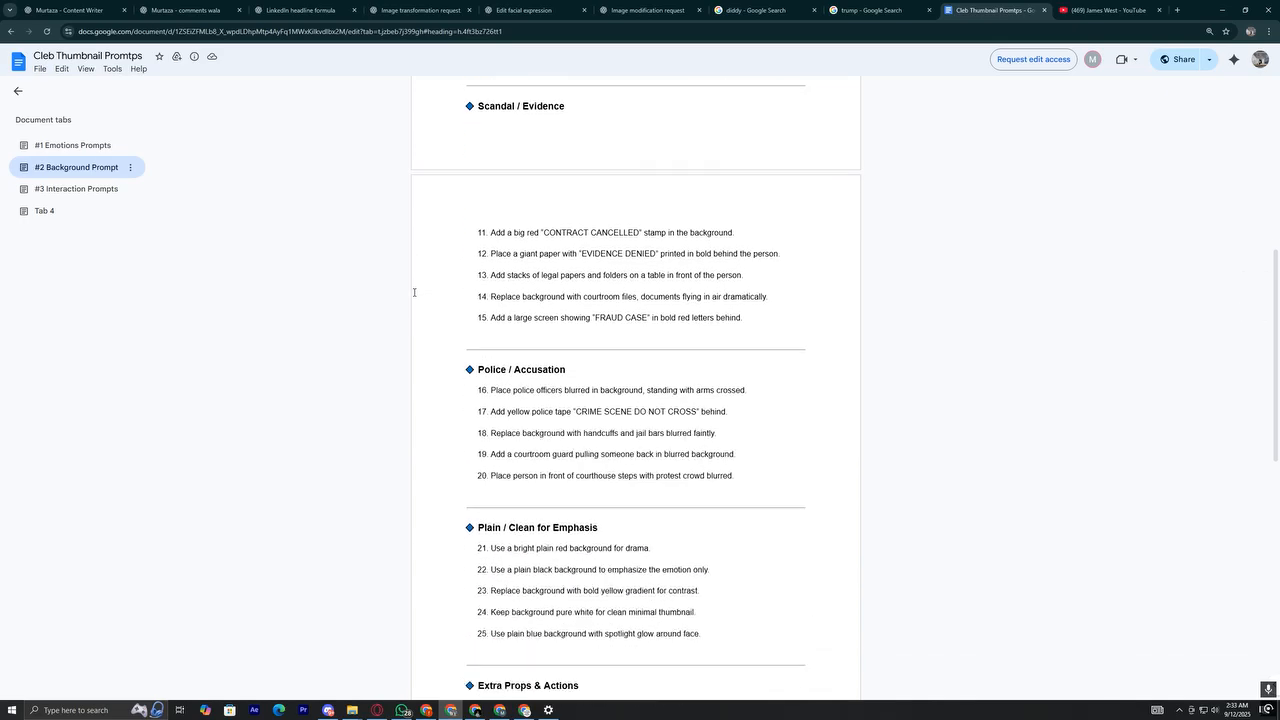
scroll(414, 292, up, 6)
scroll(414, 292, up, 1)
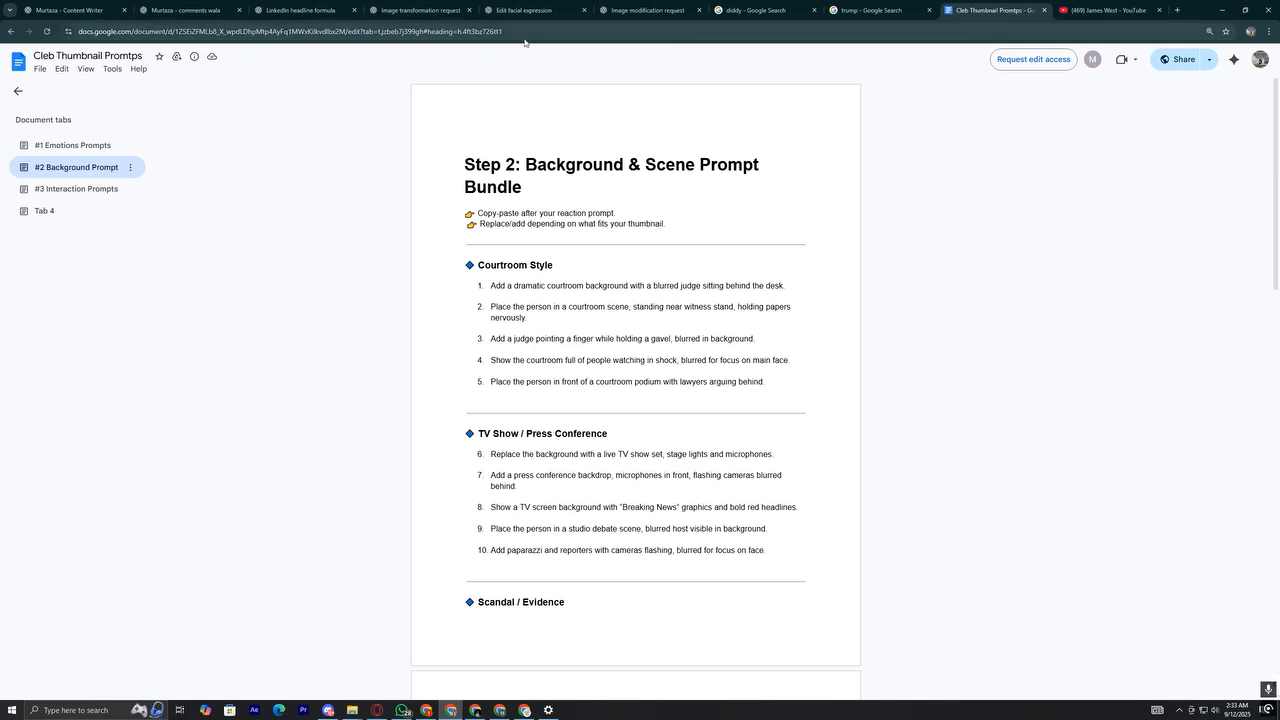
Open the earlier crying-expression chat in a separate ChatGPT tab and review its sequence of emotion, background and prop prompts with their generated images
click(671, 7)
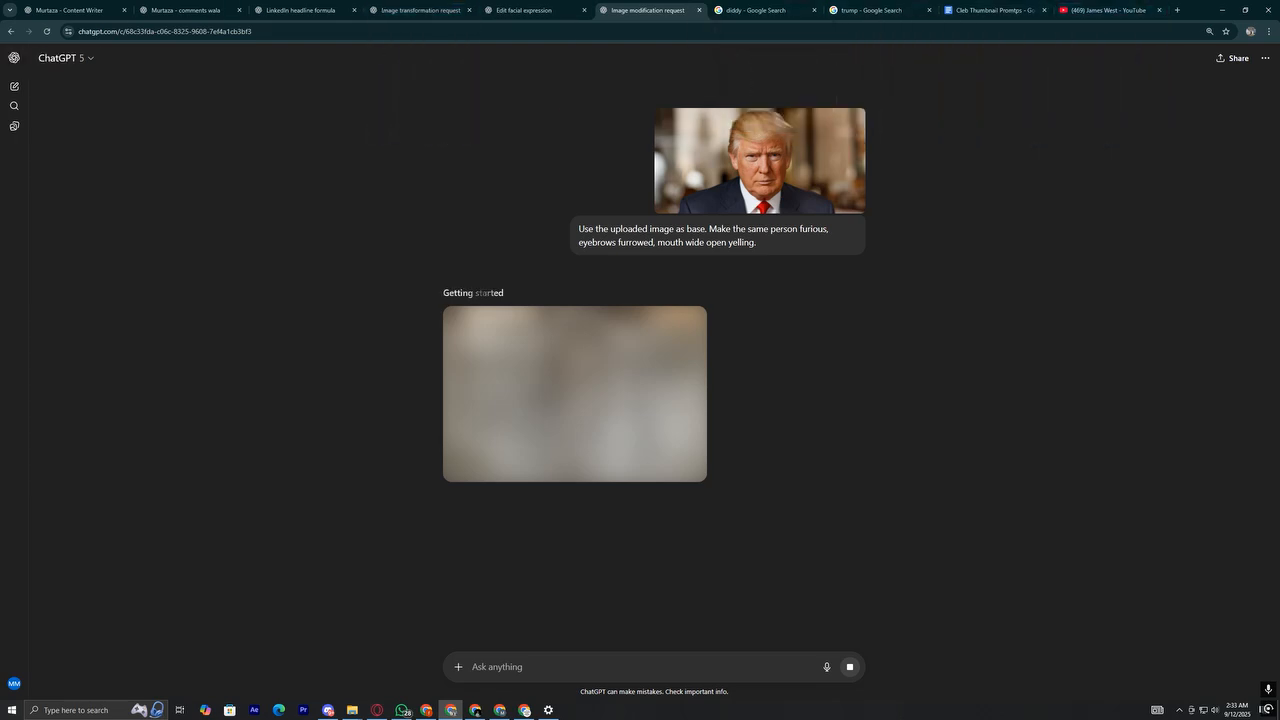
right_click(21, 87)
click(55, 95)
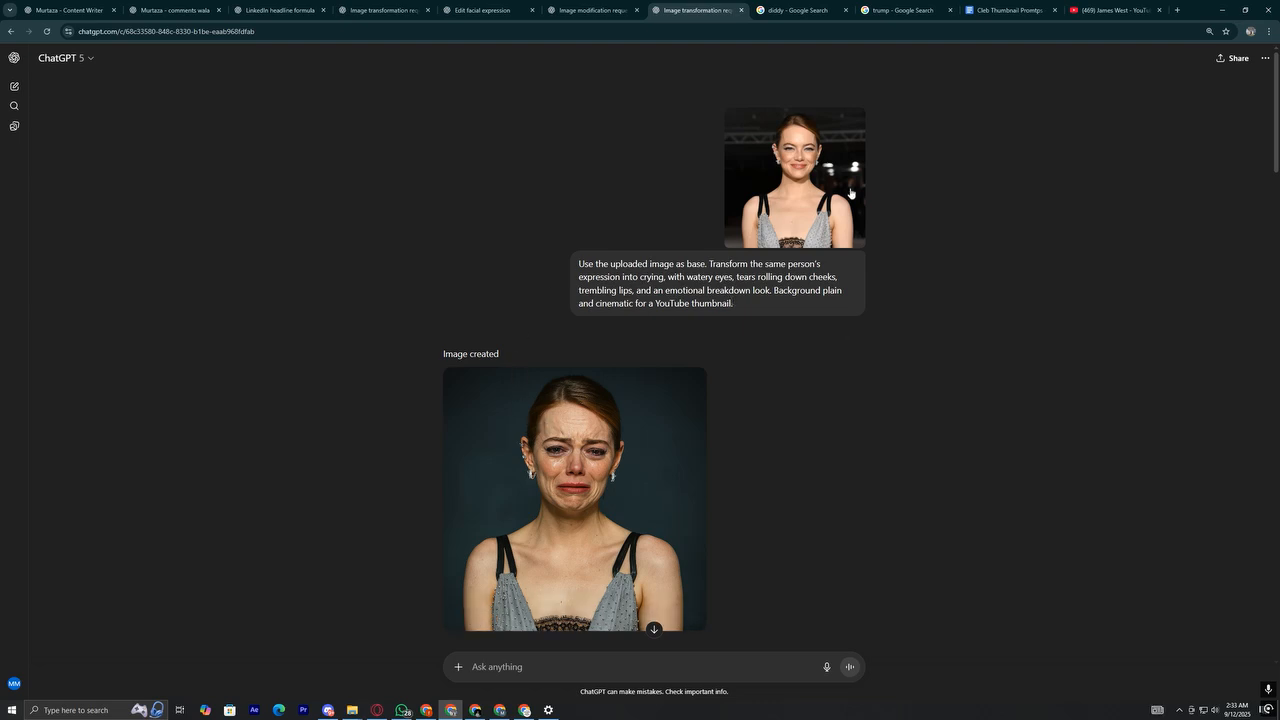
scroll(654, 351, down, 2)
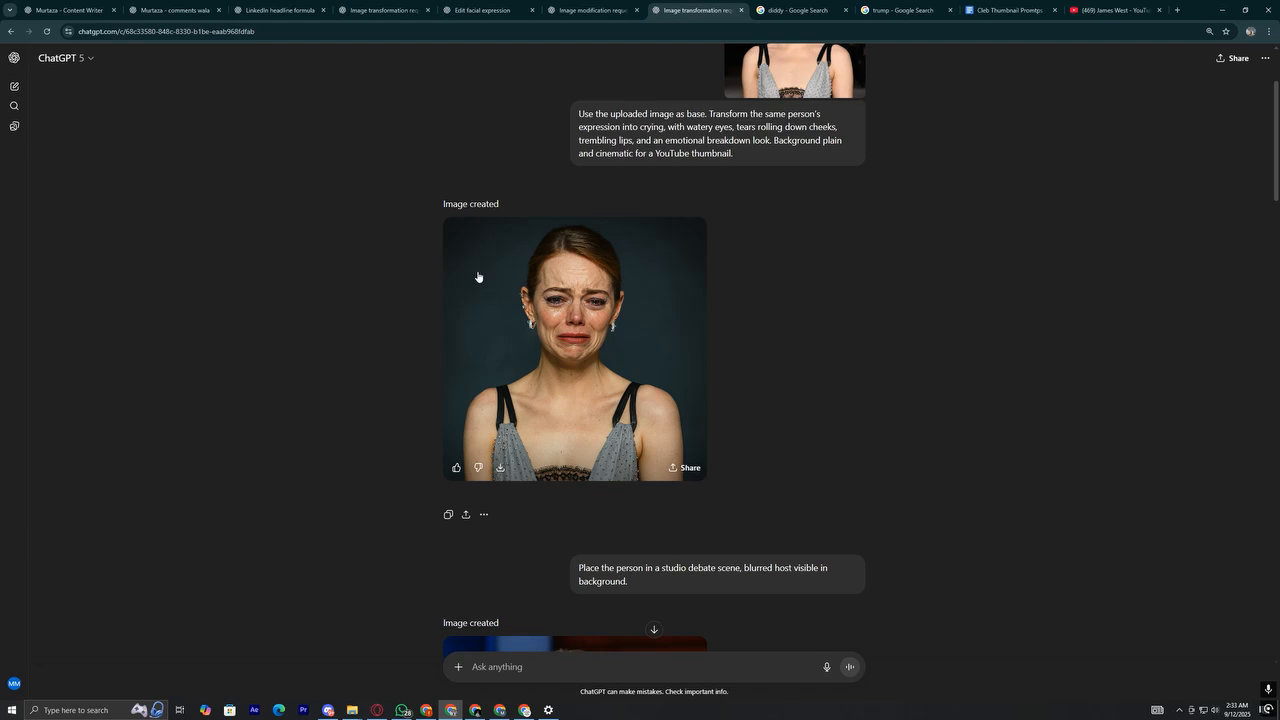
scroll(477, 277, down, 3)
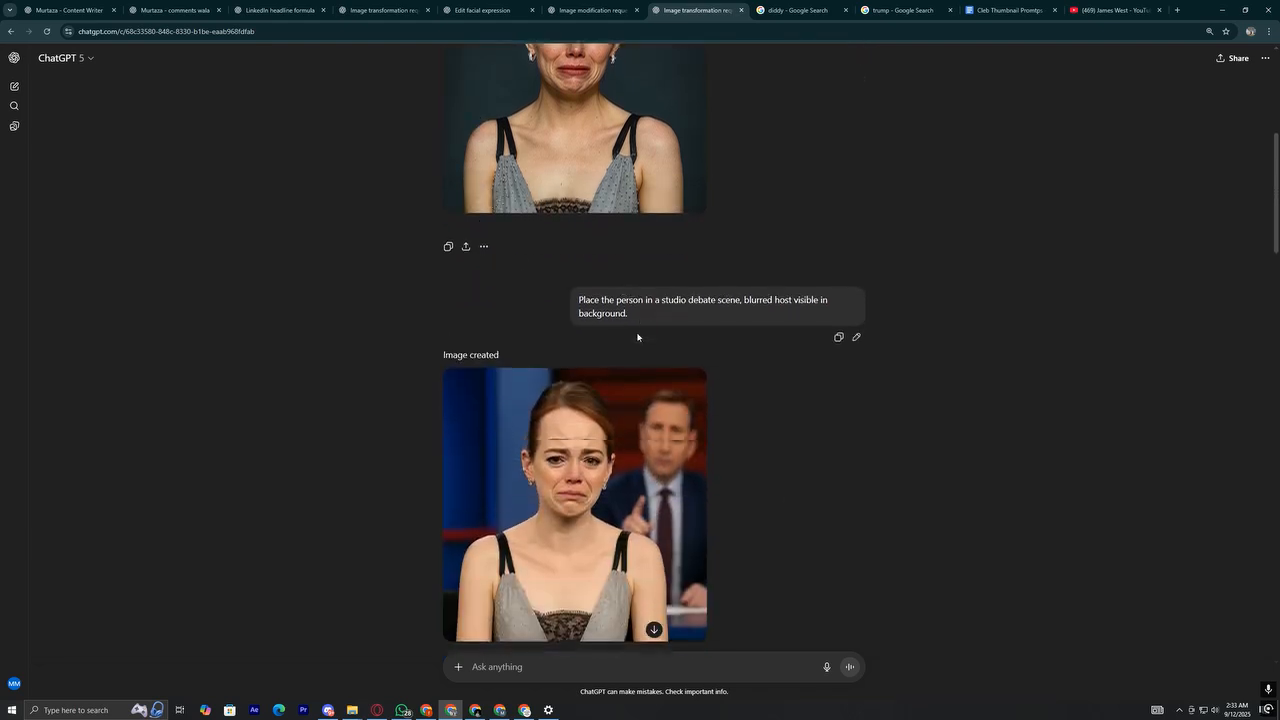
scroll(637, 337, down, 2)
scroll(477, 258, down, 3)
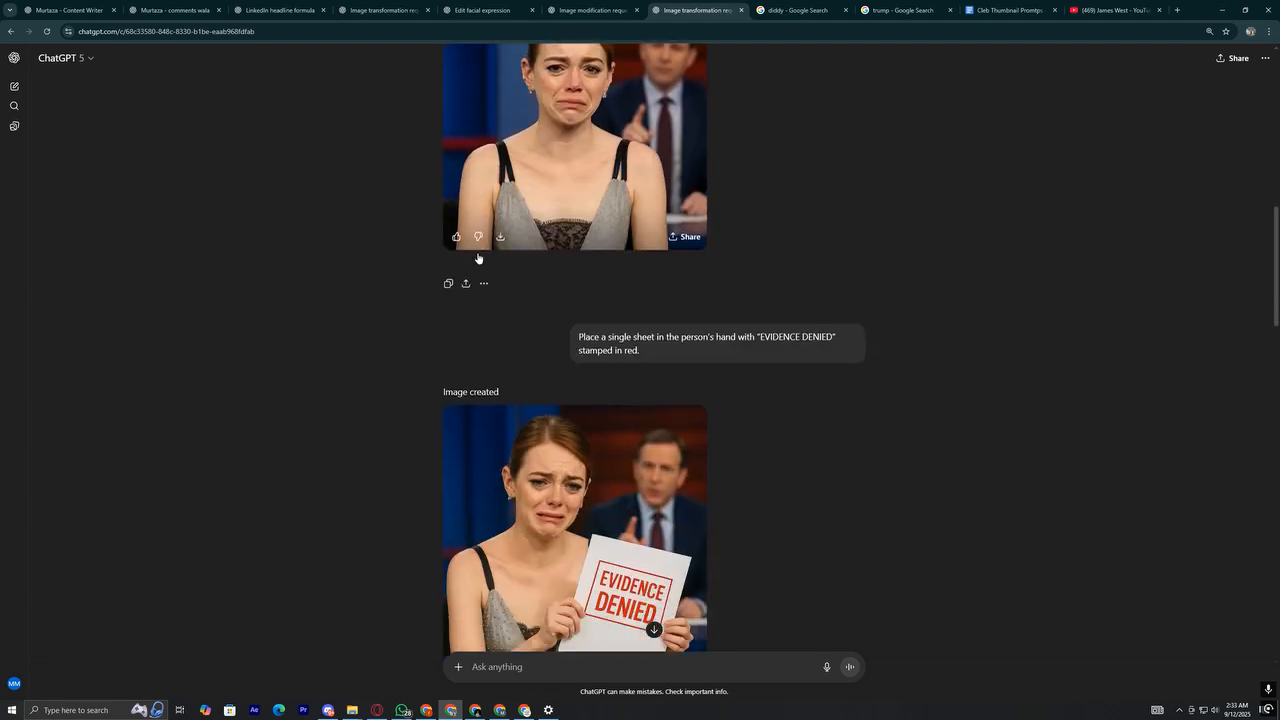
scroll(477, 258, down, 2)
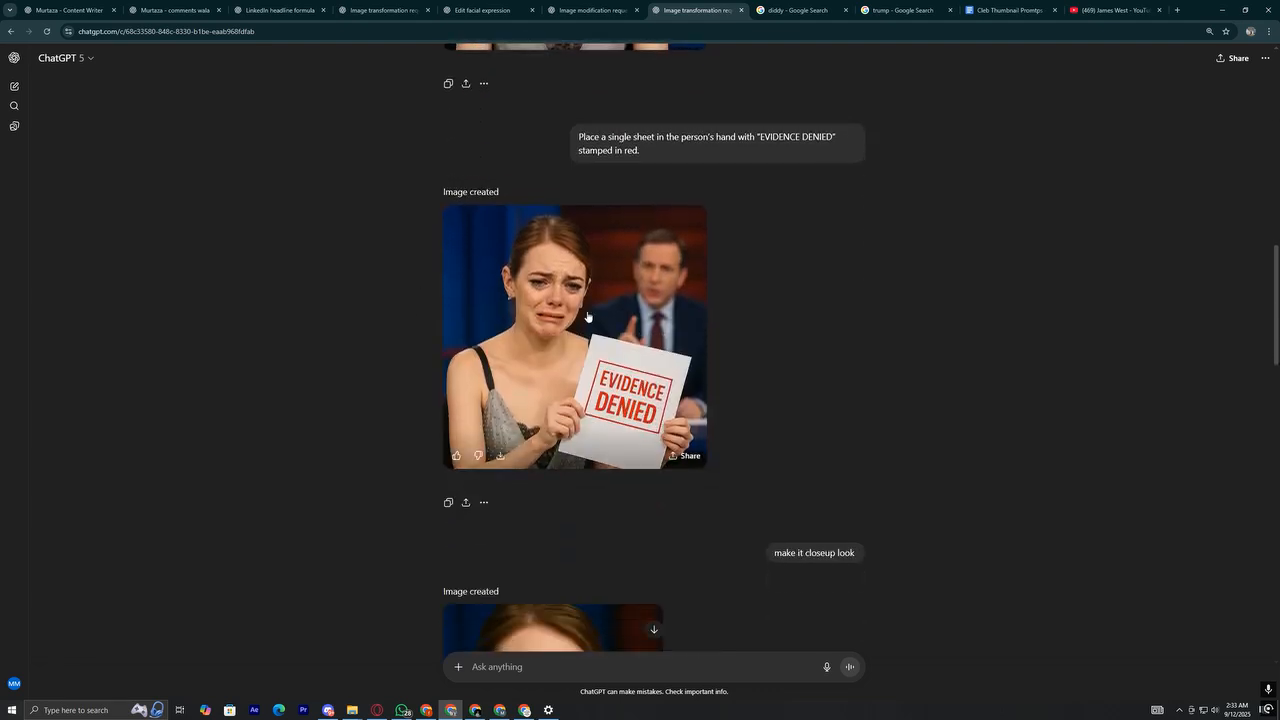
scroll(587, 317, down, 5)
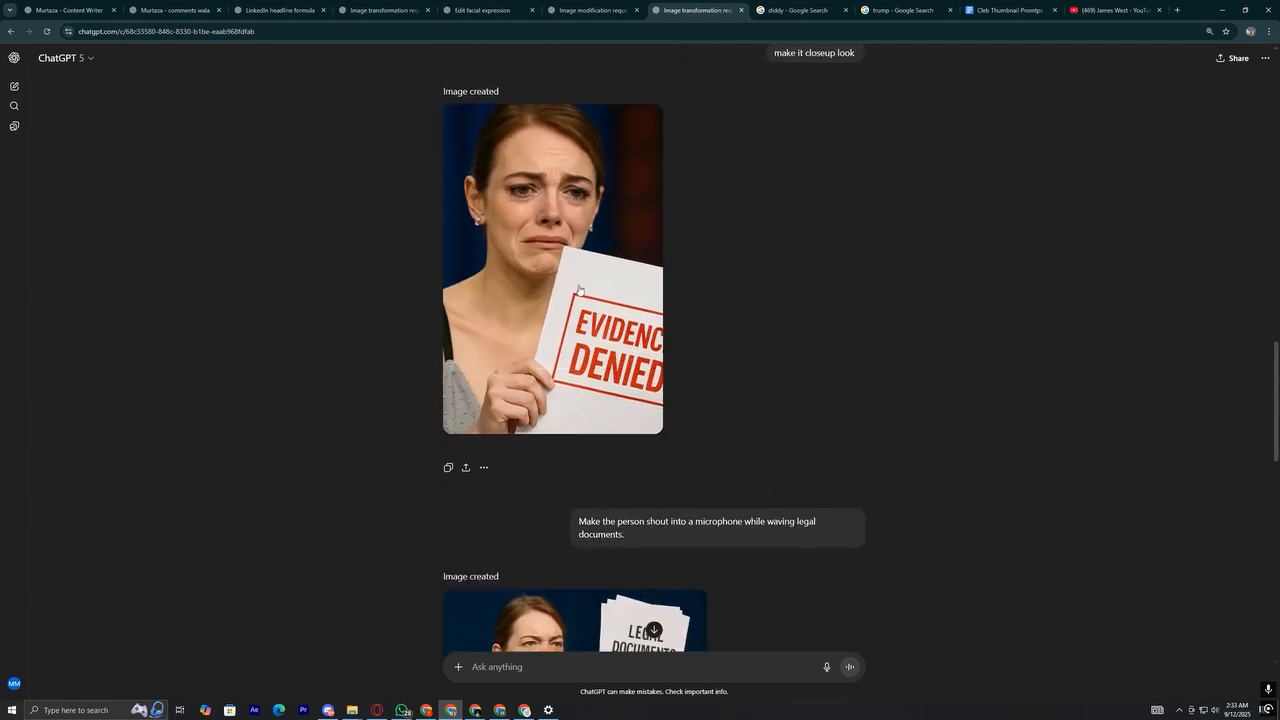
scroll(566, 267, down, 3)
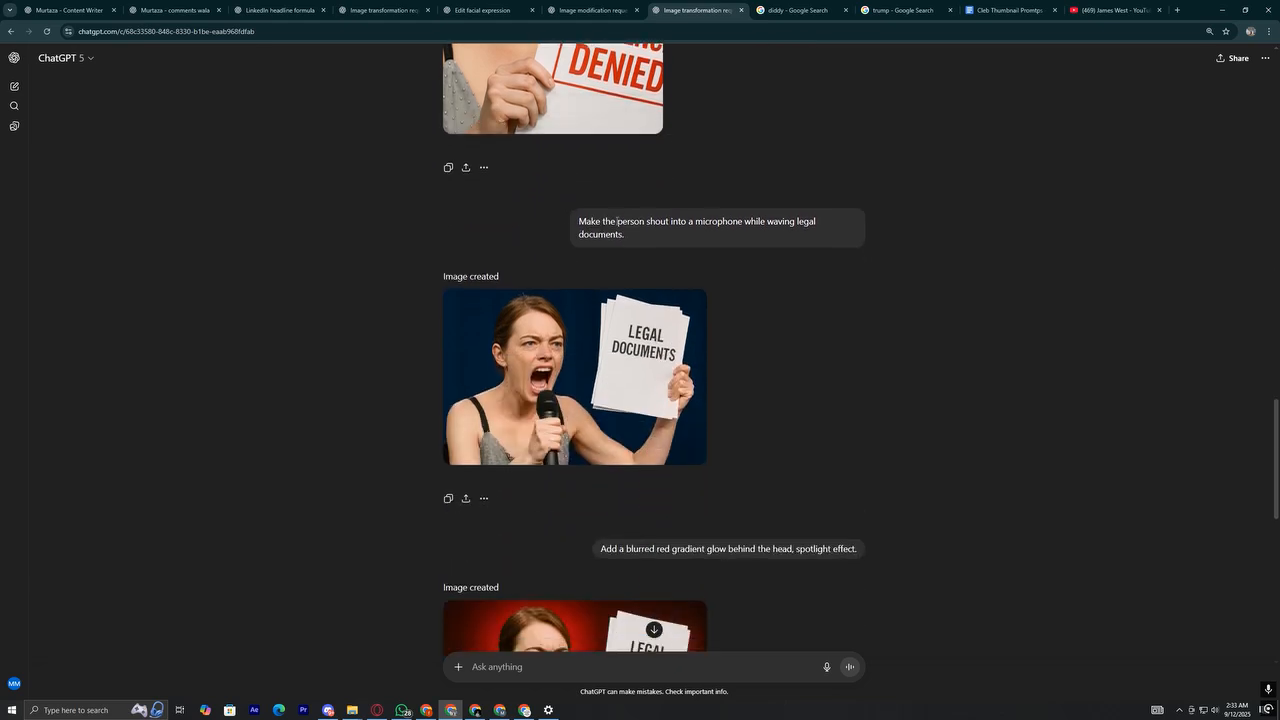
scroll(615, 267, down, 2)
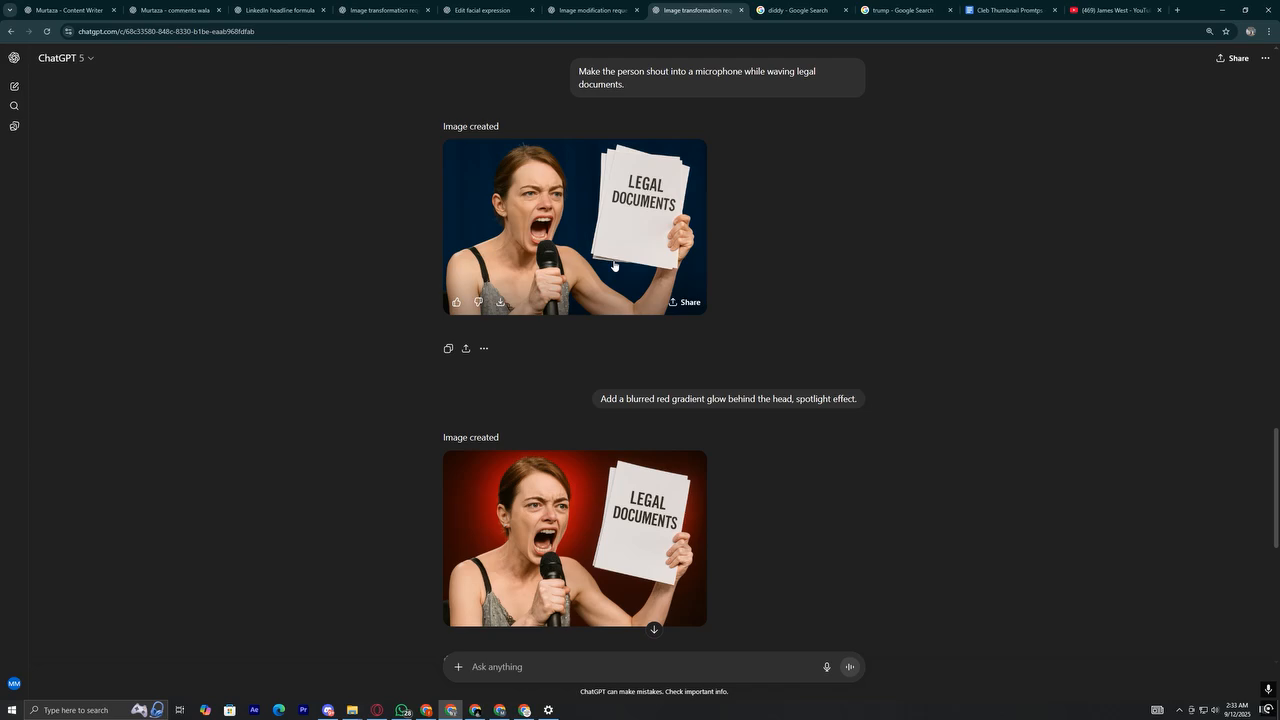
scroll(614, 265, up, 15)
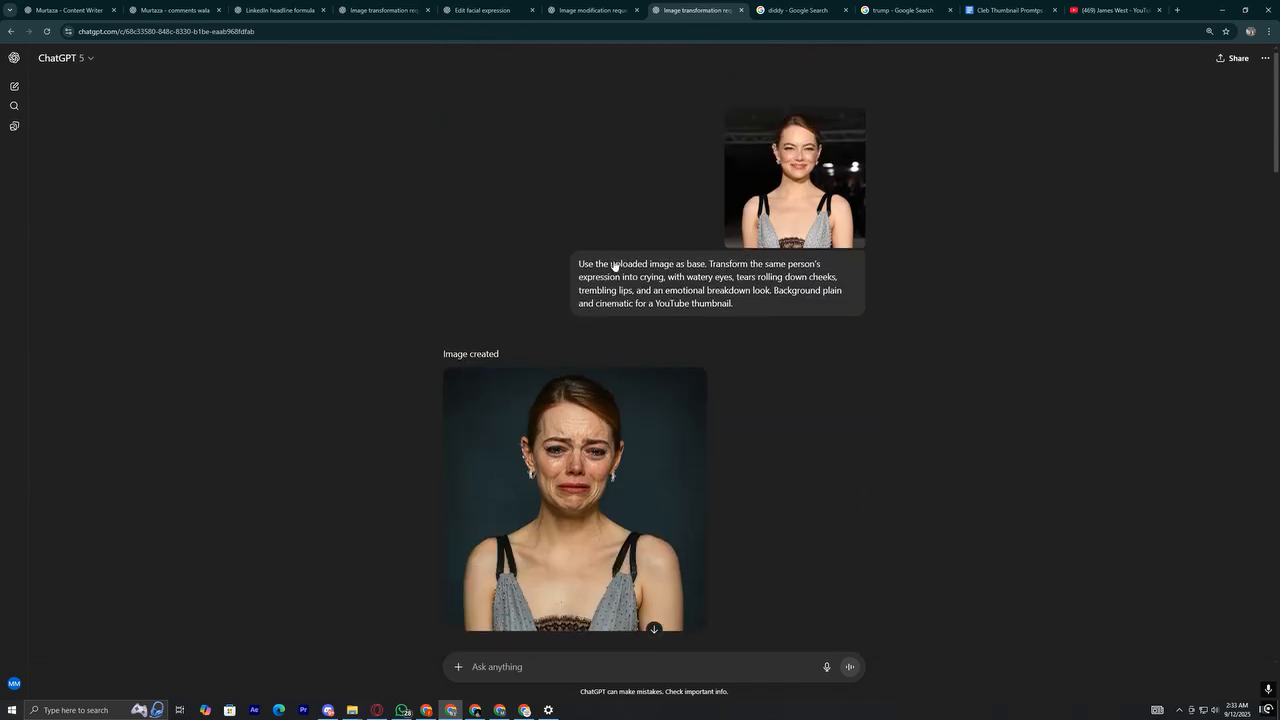
scroll(773, 213, down, 13)
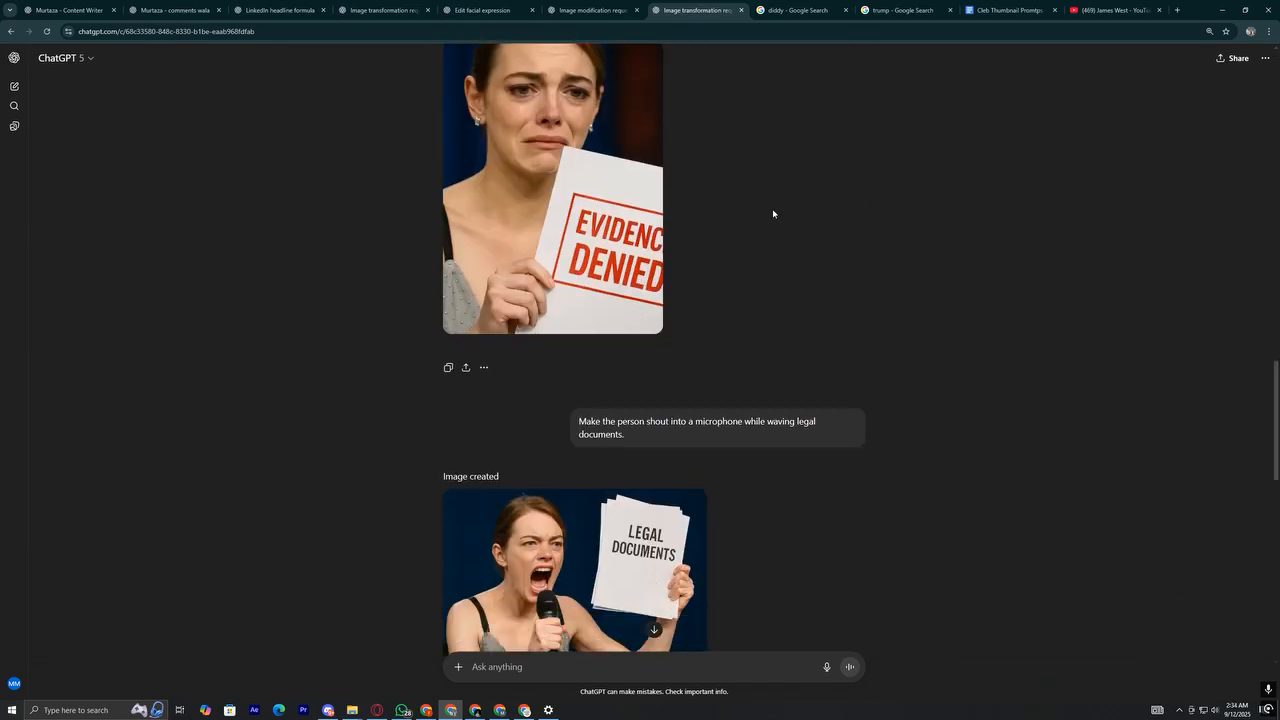
scroll(773, 213, down, 12)
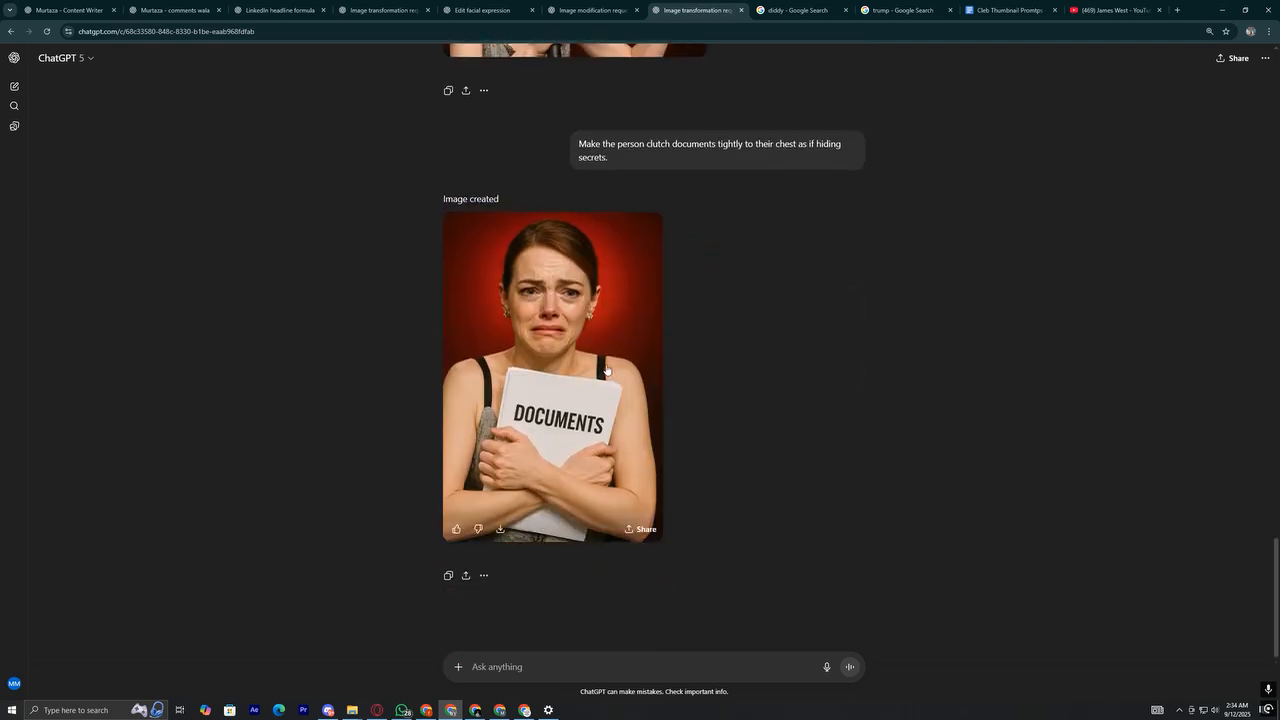
scroll(605, 367, up, 2)
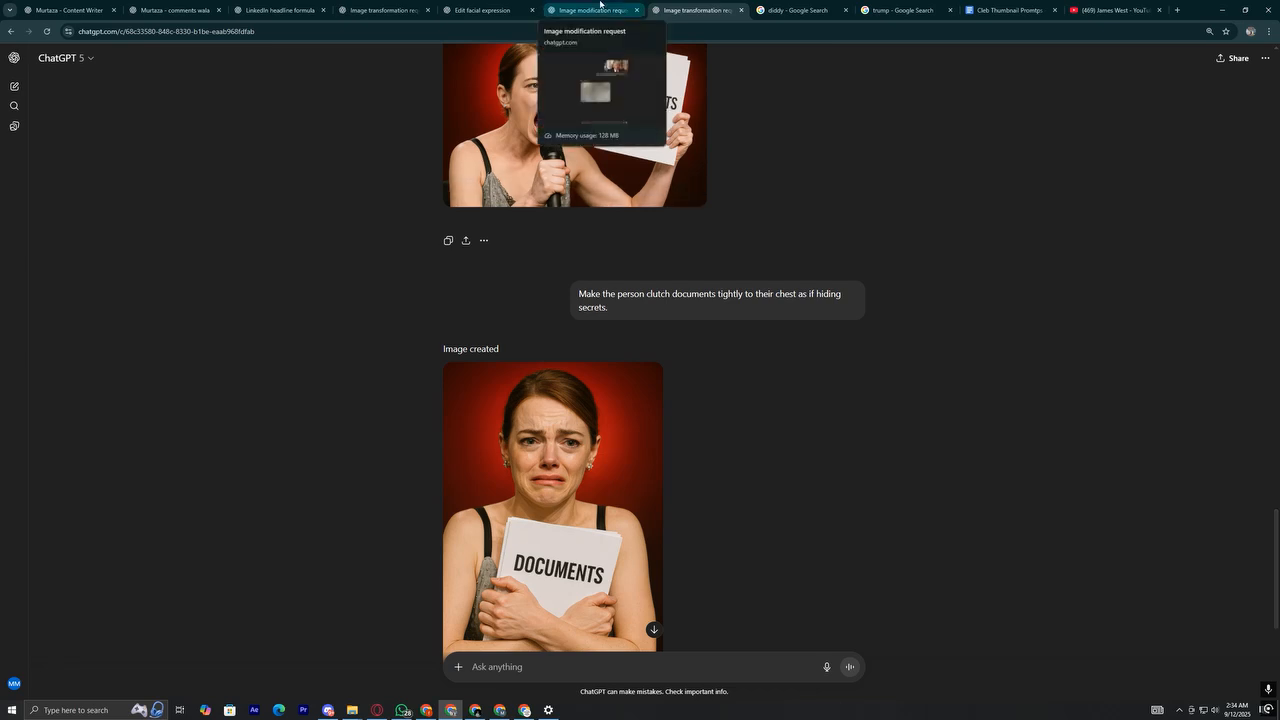
scroll(420, 206, up, 3)
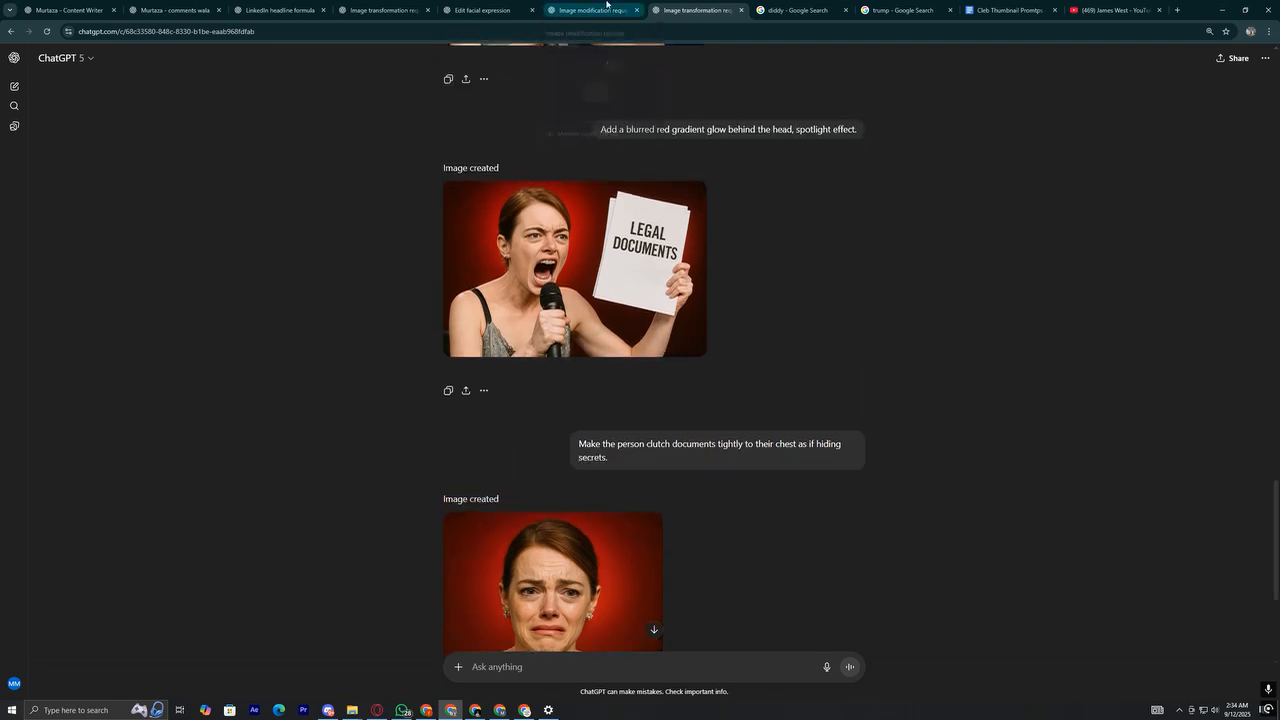
Examine the generated terrified, shocked and furious images in the first, second and third ChatGPT chats
click(378, 4)
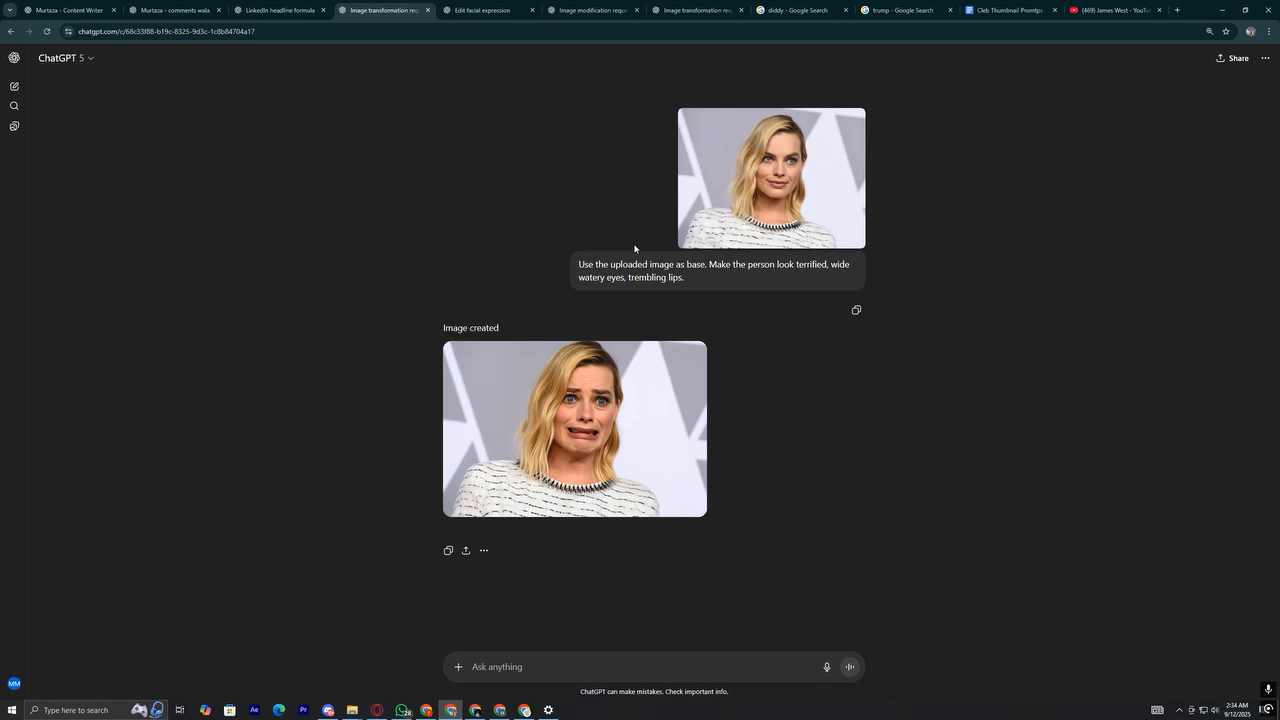
click(499, 4)
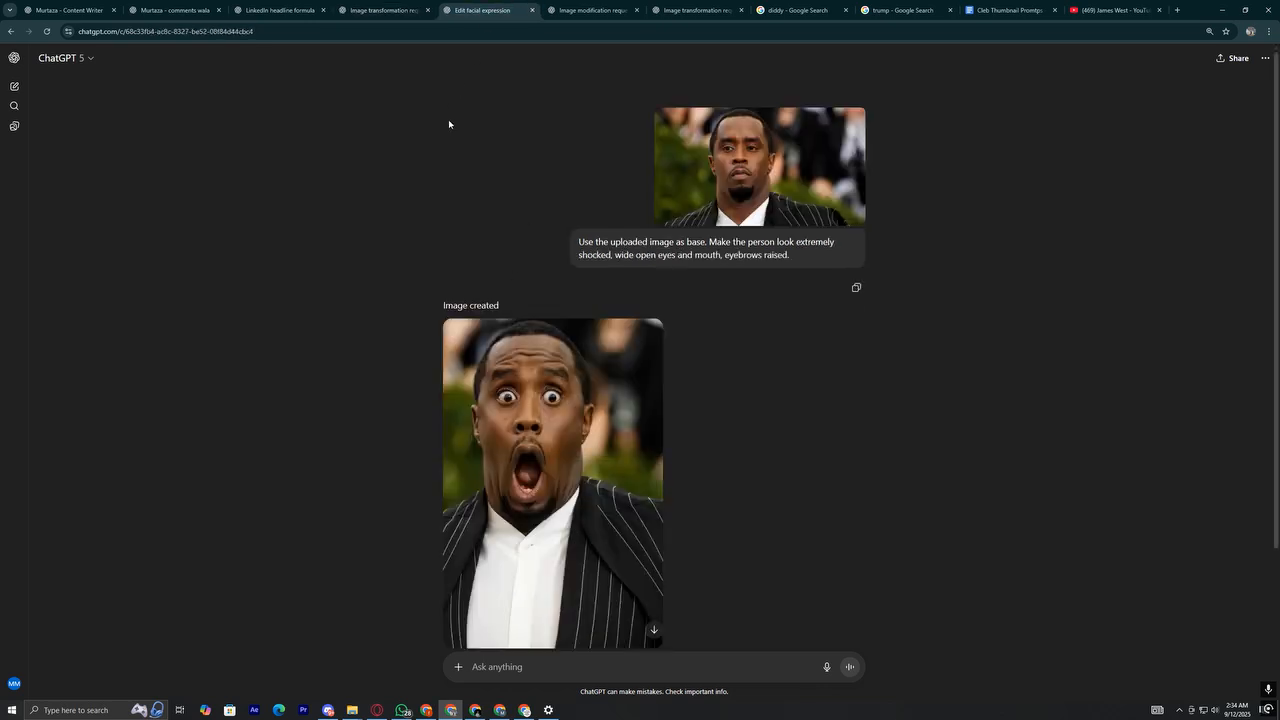
click(573, 4)
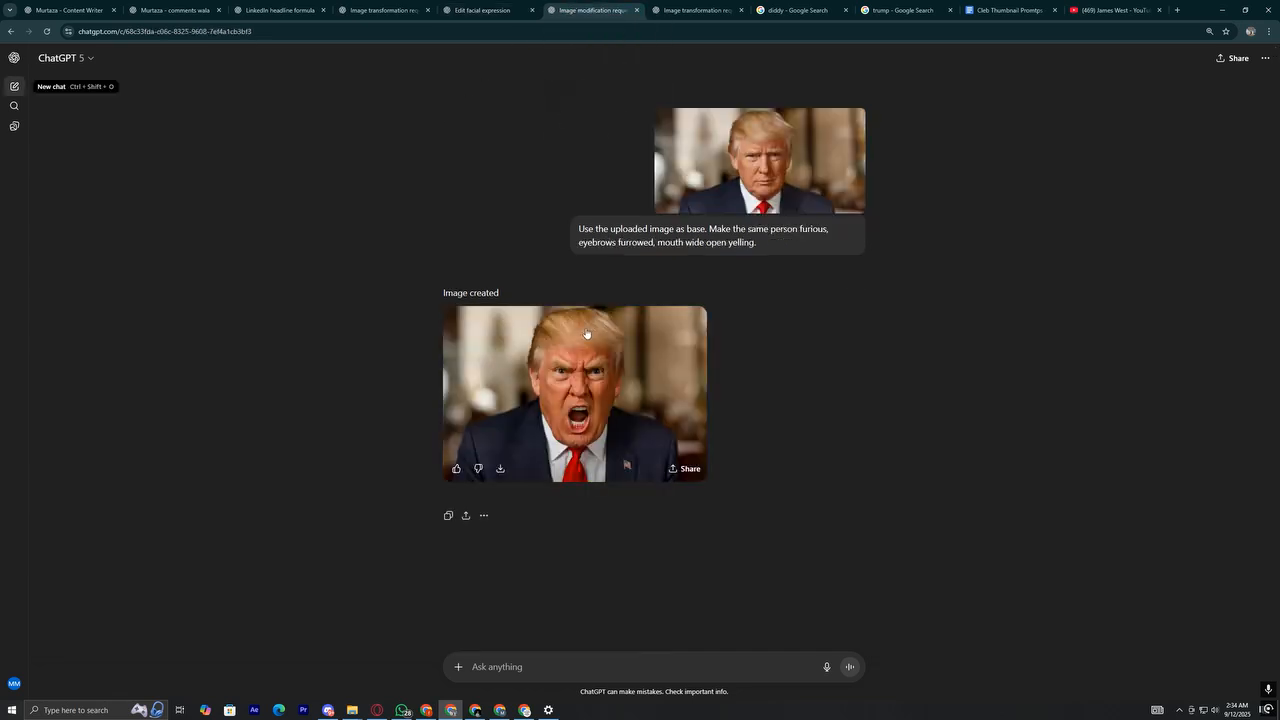
Copy the furious-expression prompt from the third chat into the second chat's message
drag(757, 248, 577, 237)
key(ctrl+c)
click(482, 10)
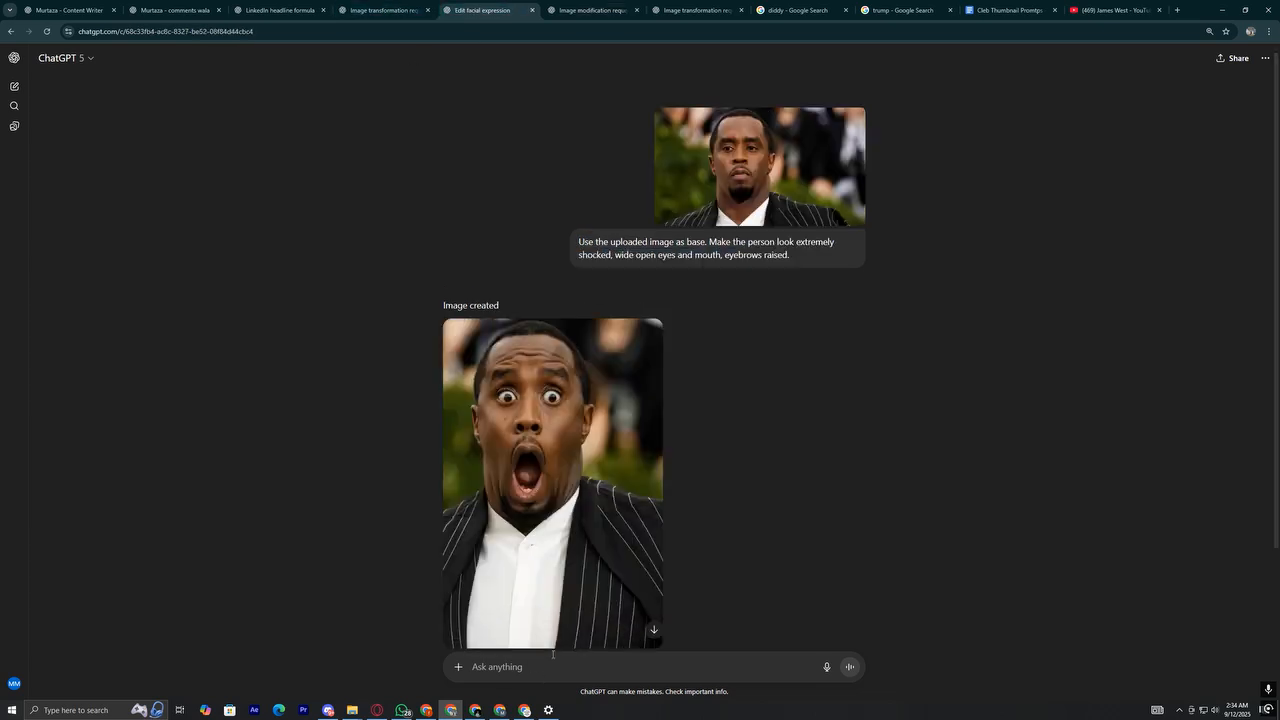
key(ctrl+v)
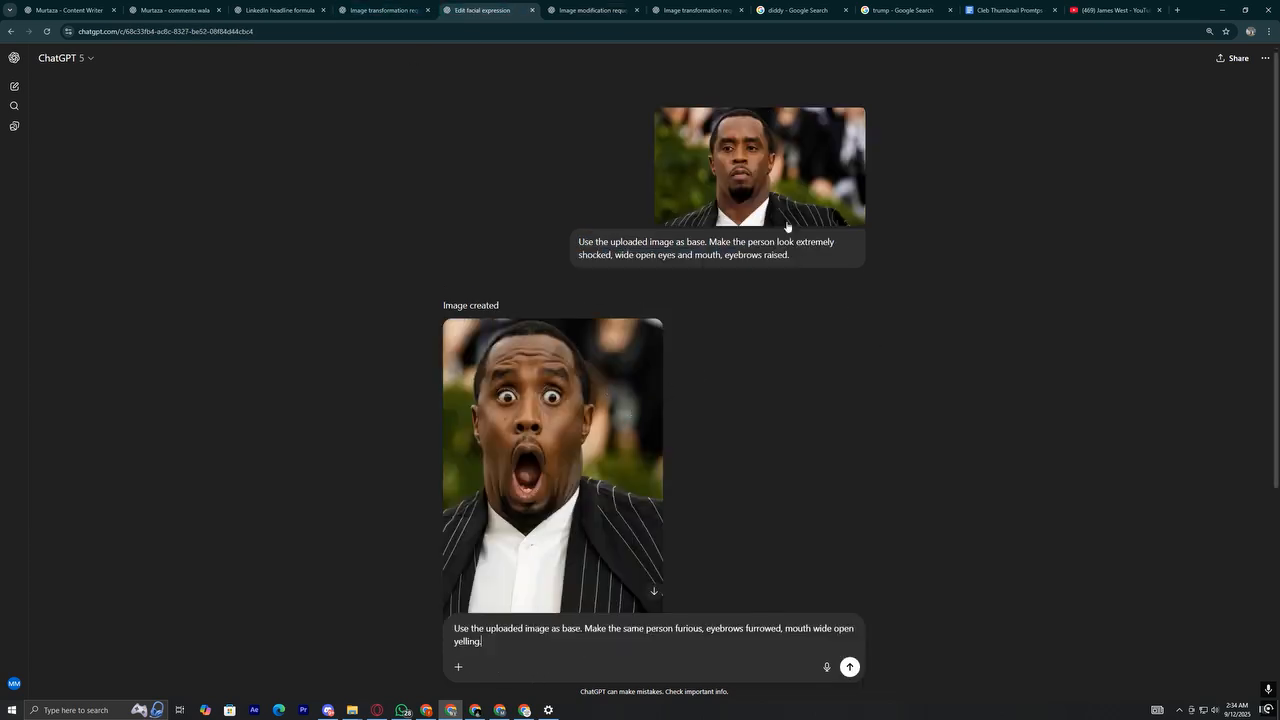
Attach a copy of the original uploaded photo to the second chat's message and send the furious-expression request
right_click(783, 207)
click(821, 242)
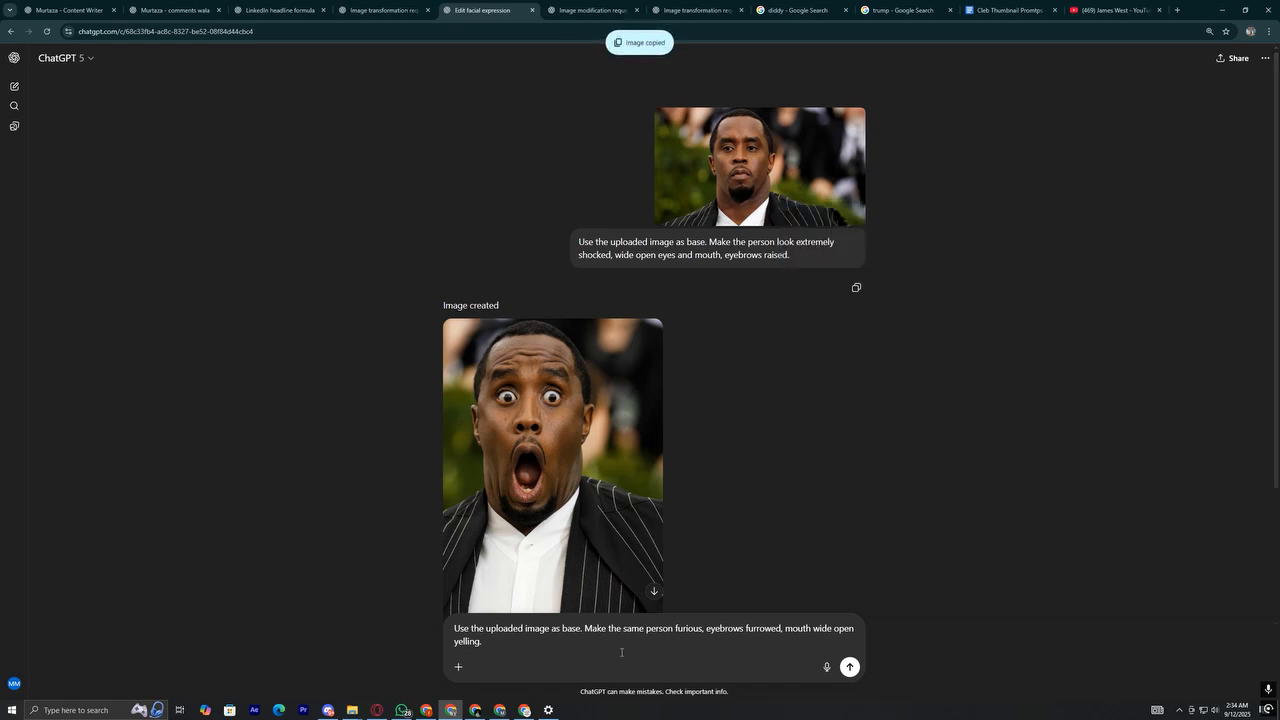
key(ctrl+v)
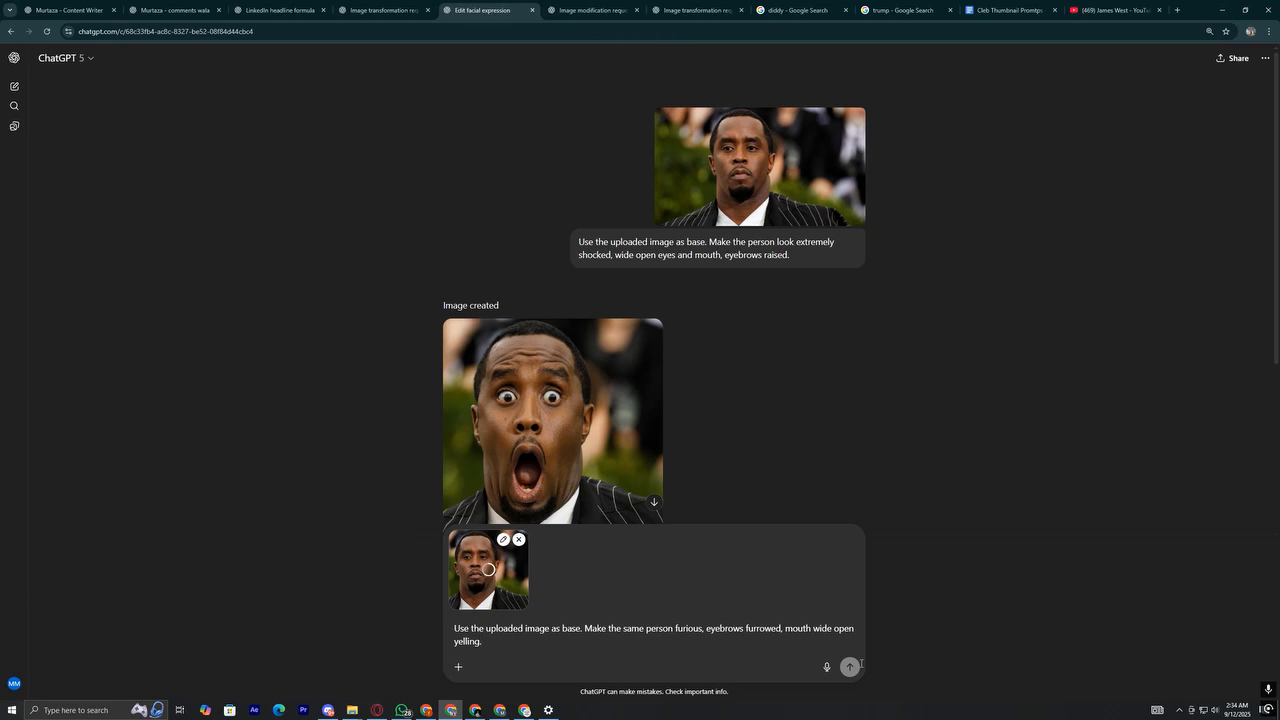
click(851, 666)
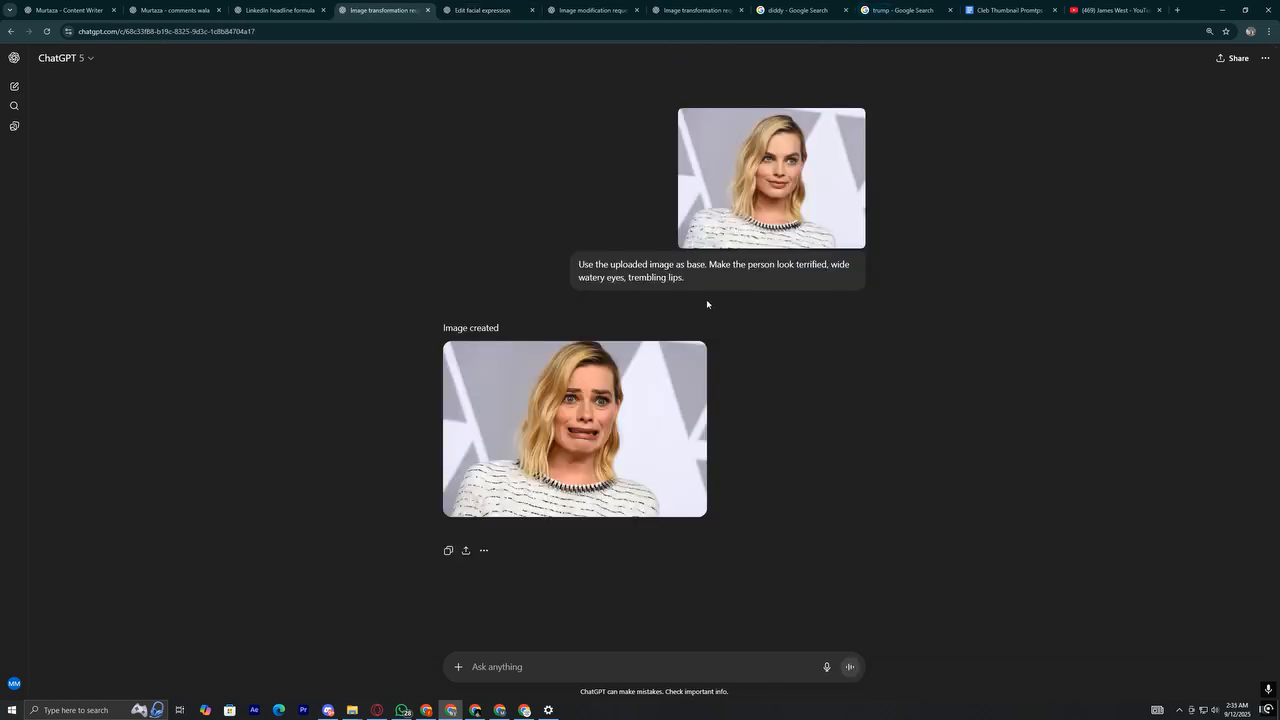
Switch to the Google Docs prompt document and copy emotion prompt 5, the heartbroken state with pale face and streaming tears, from #1 Emotions Prompts
click(995, 8)
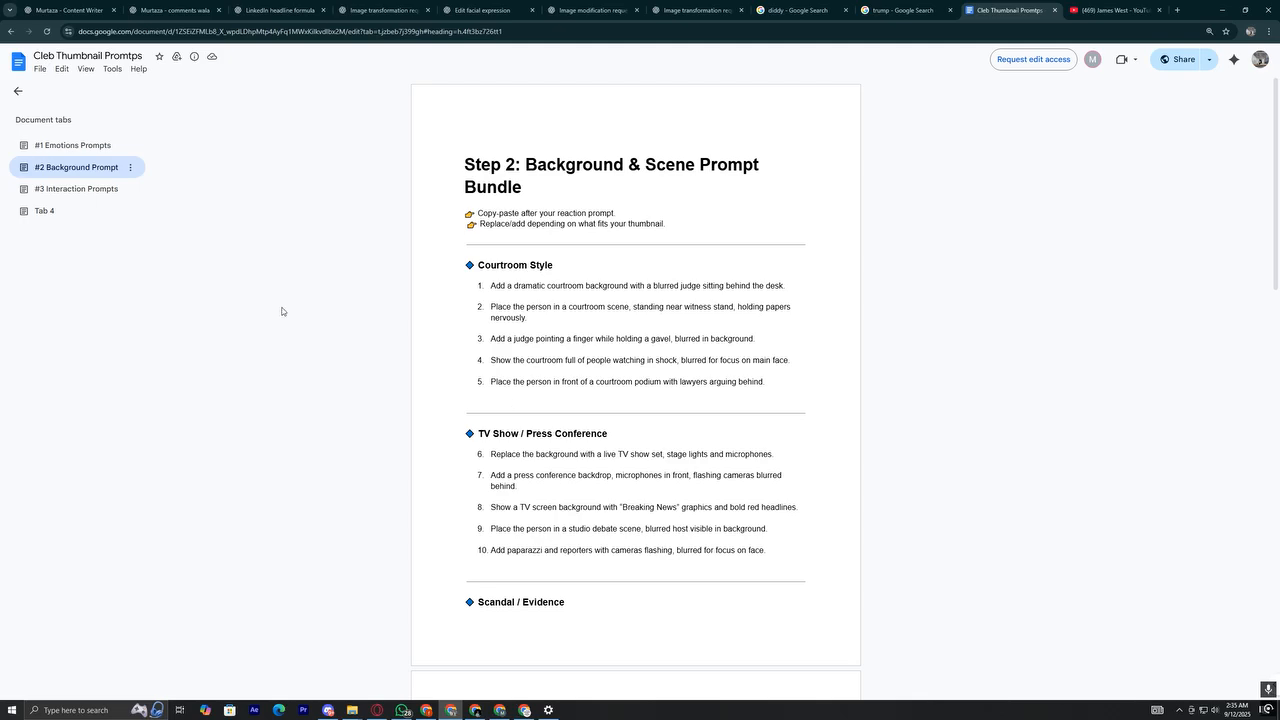
click(60, 145)
scroll(507, 276, down, 5)
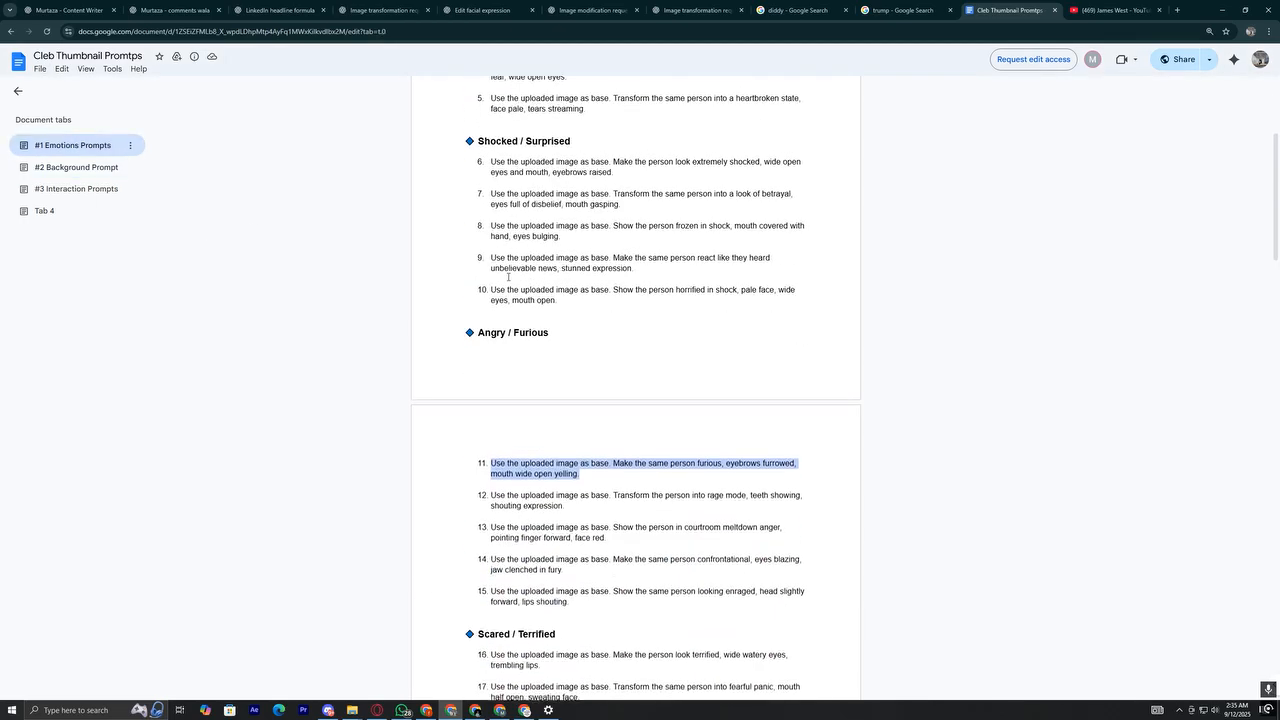
scroll(507, 276, down, 2)
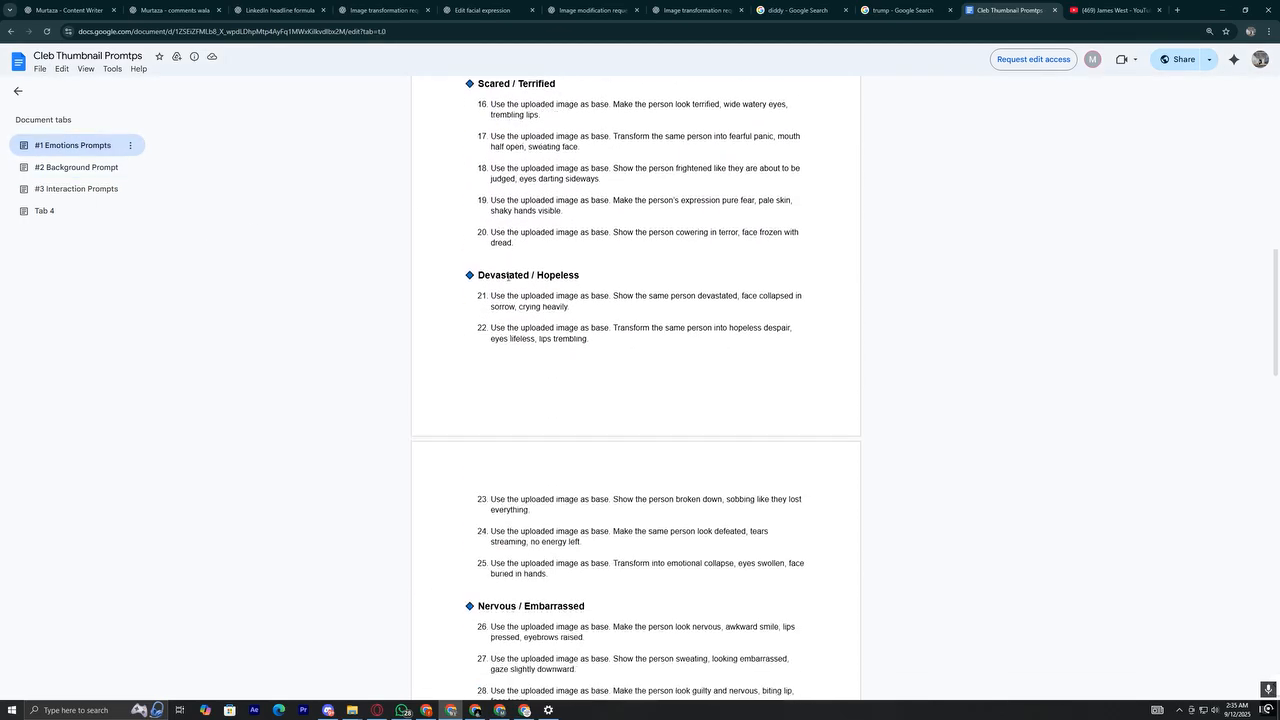
scroll(507, 276, up, 8)
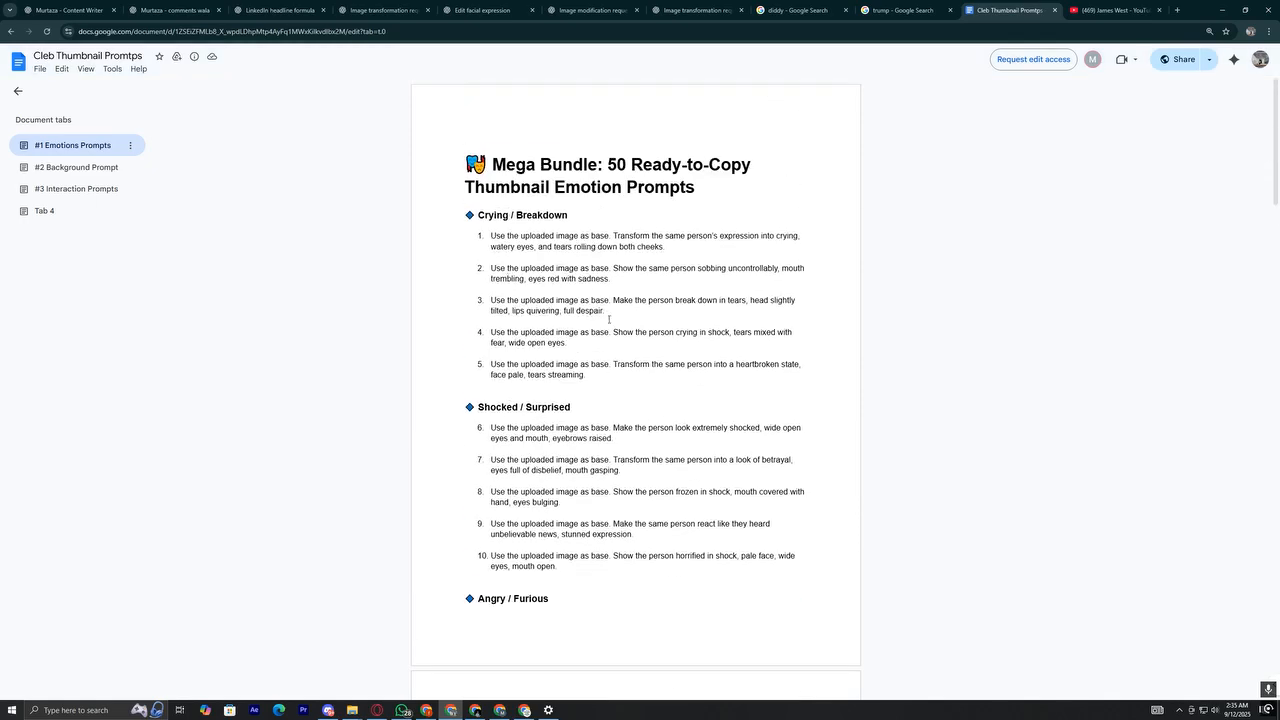
drag(613, 313, 490, 298)
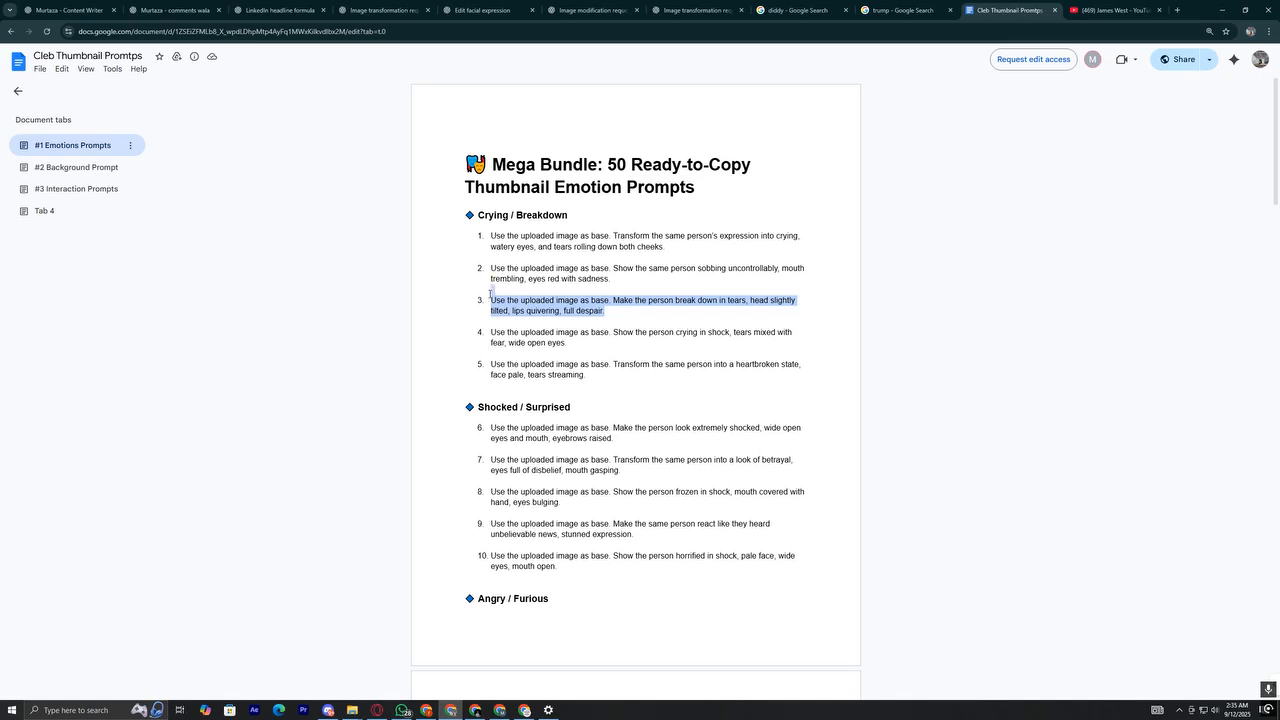
drag(586, 376, 490, 364)
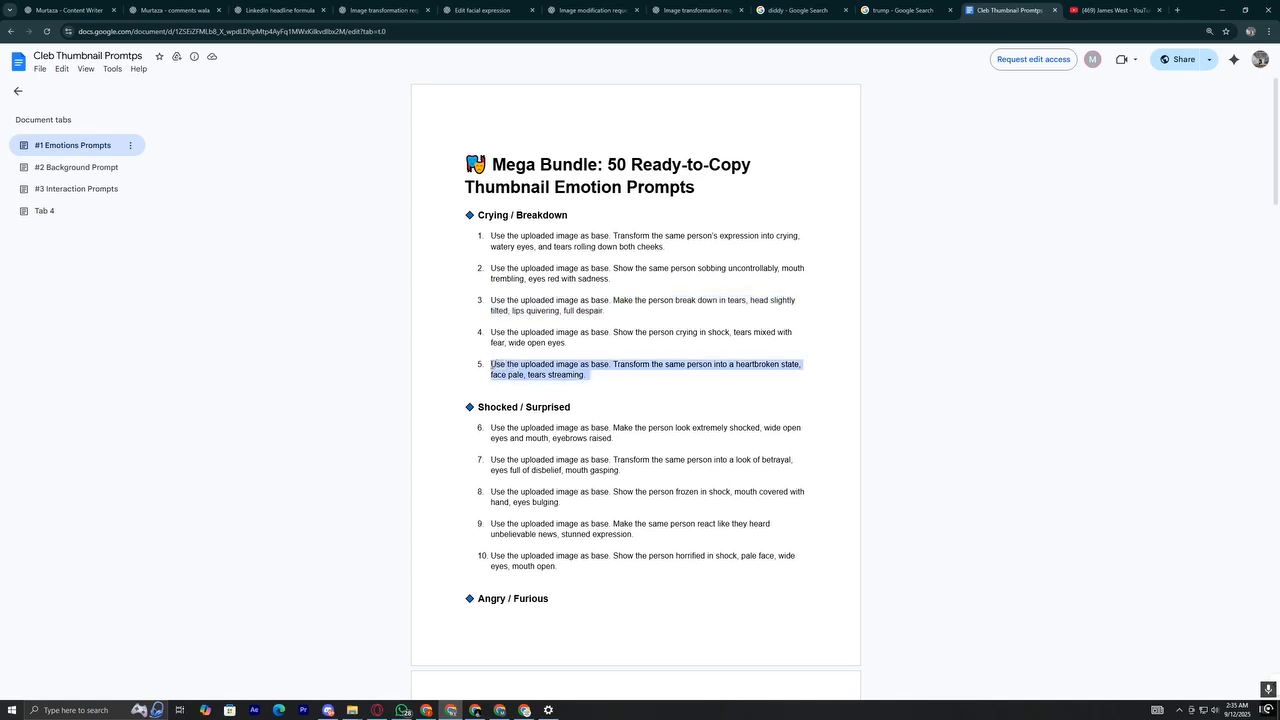
Paste the heartbroken-state prompt into the first ChatGPT chat with the terrified image and send it
click(382, 10)
key(ctrl+v)
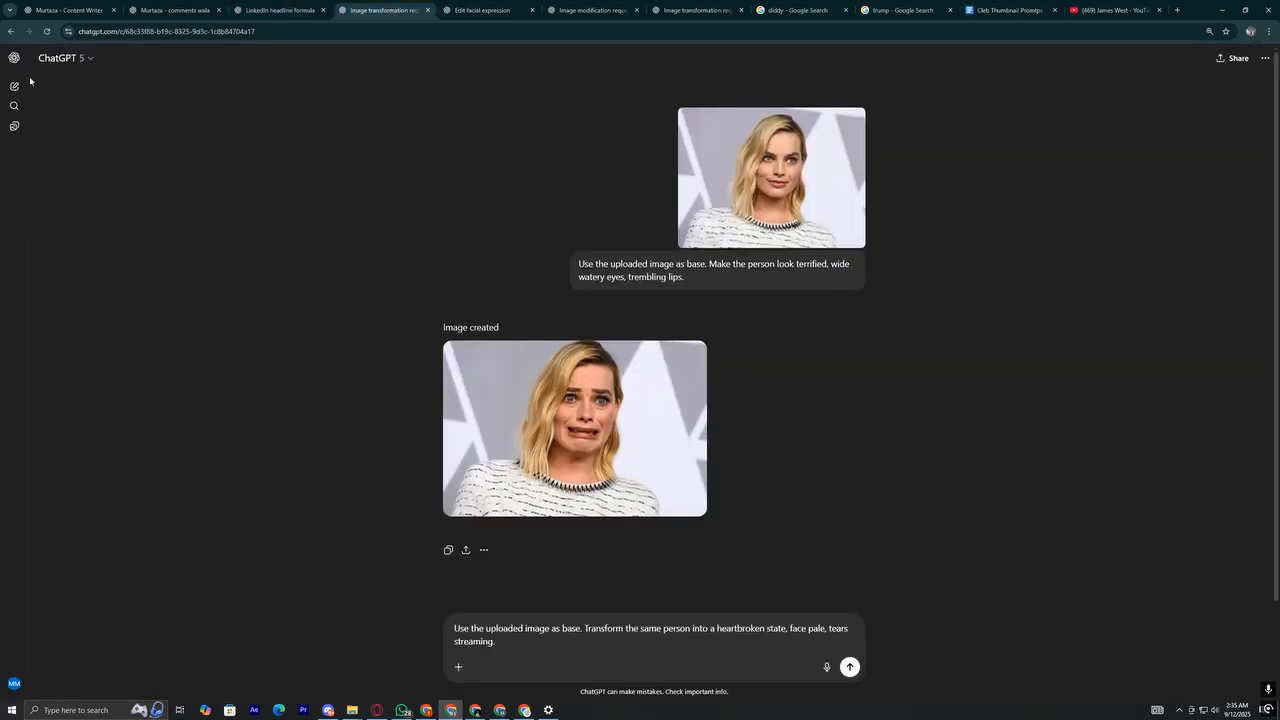
key(Return)
Open a new ChatGPT chat in its own tab, place it after the furious-image chat, and close the earlier crying-expression chat's tab
right_click(35, 96)
click(57, 98)
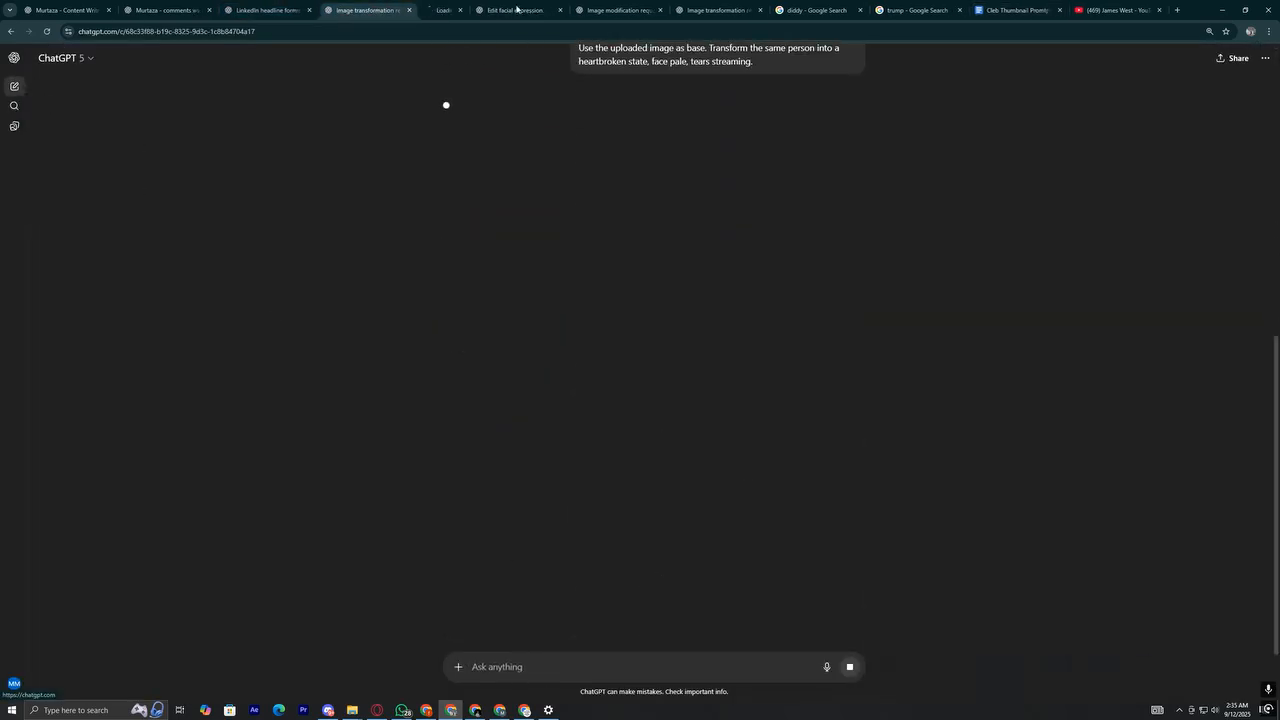
click(510, 9)
drag(547, 3, 612, 3)
click(561, 4)
click(447, 6)
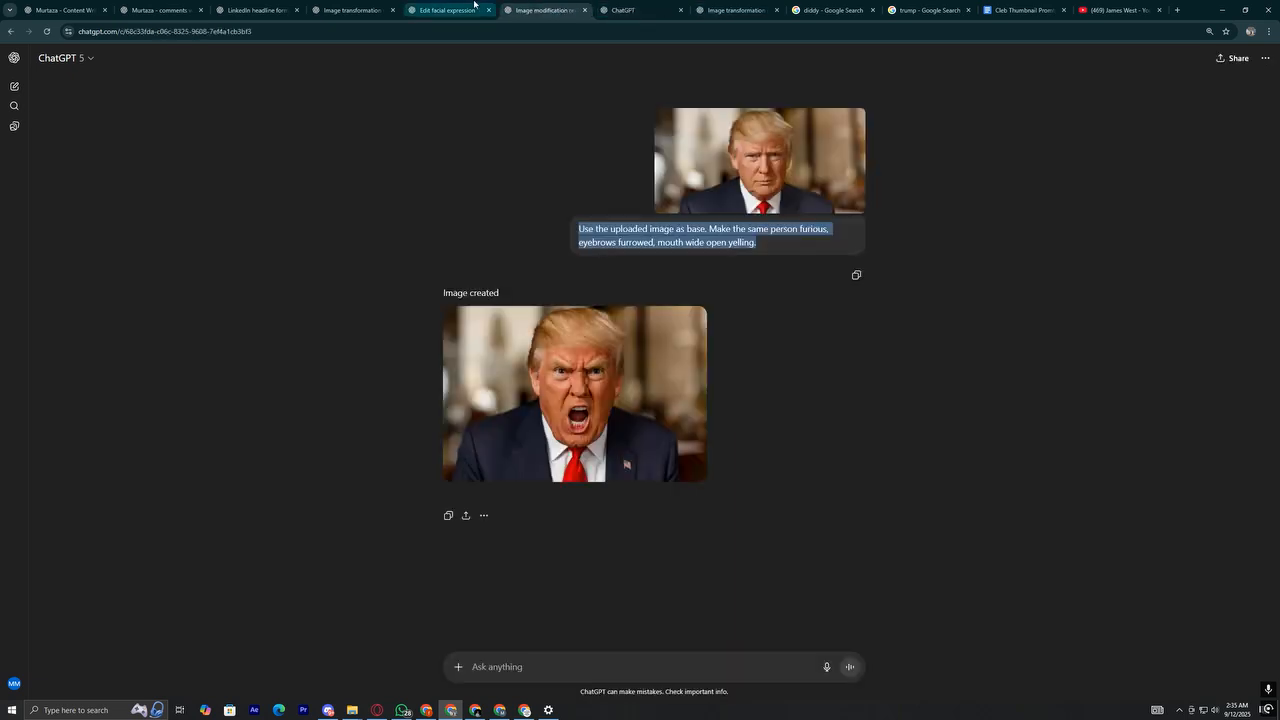
click(543, 6)
click(640, 6)
click(732, 6)
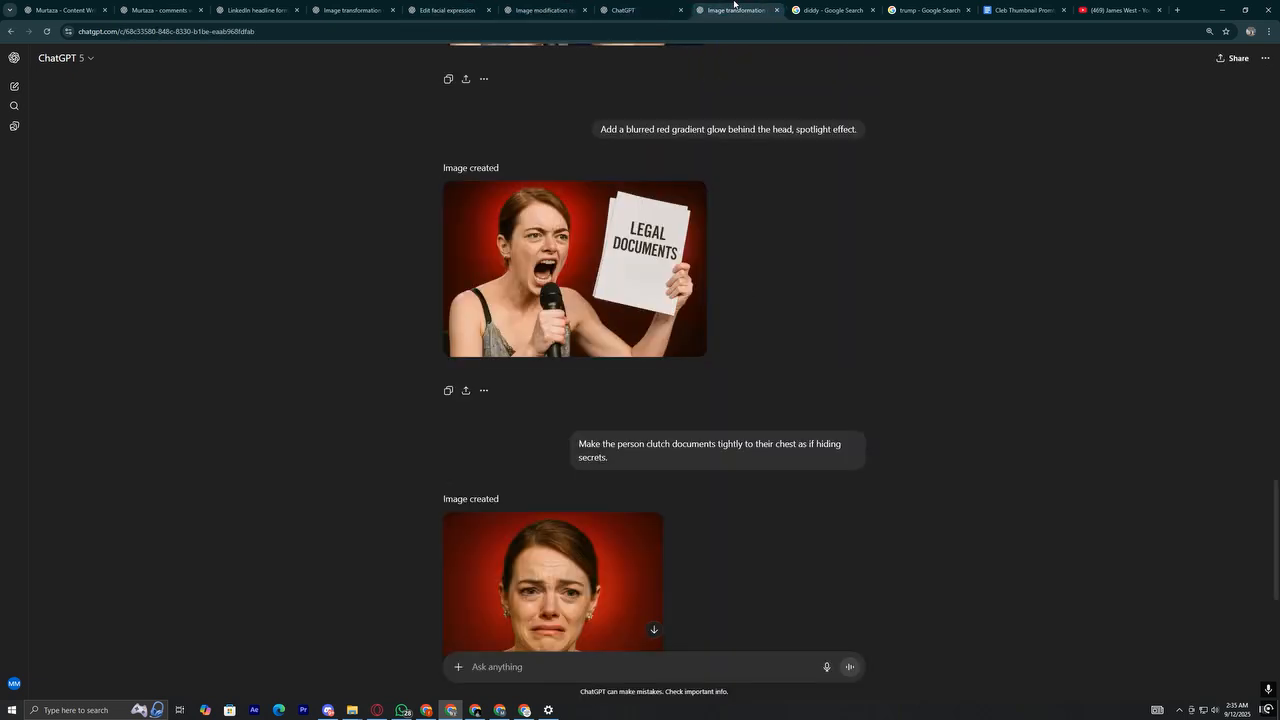
click(777, 10)
Replace the "trump" Google Images search with a search for "hollywood celeb"
click(835, 10)
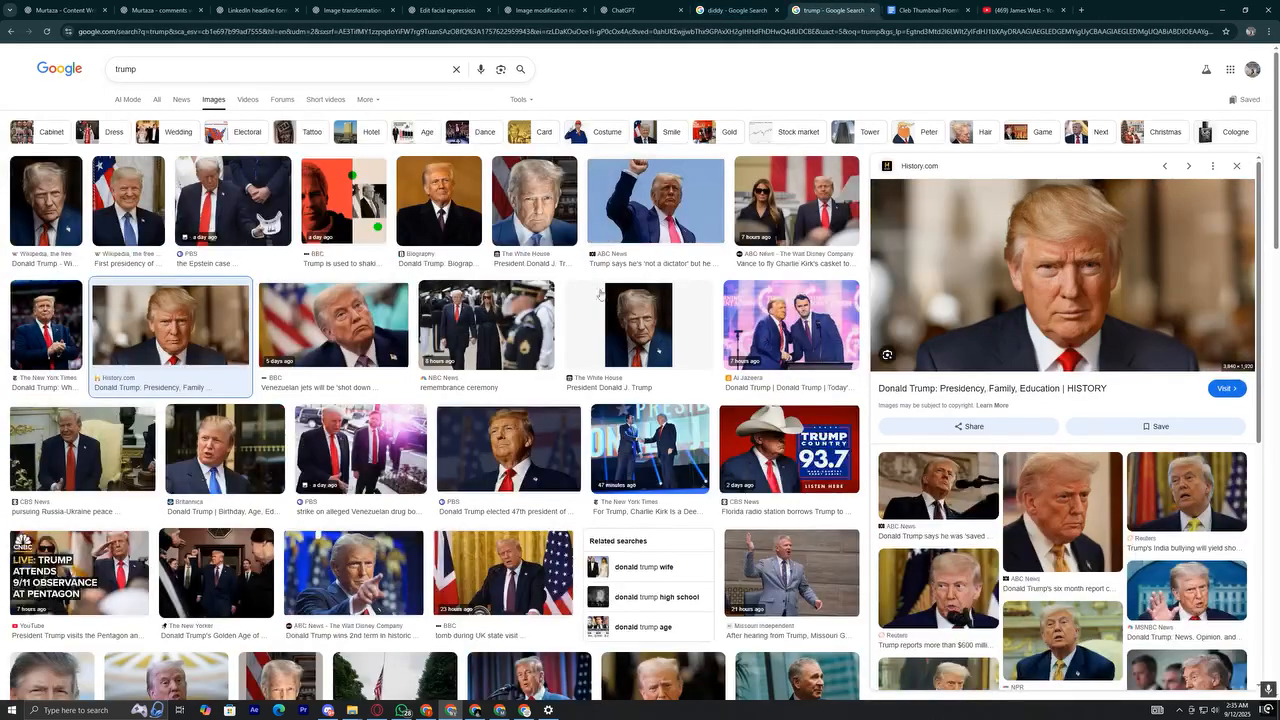
scroll(543, 522, down, 2)
click(312, 58)
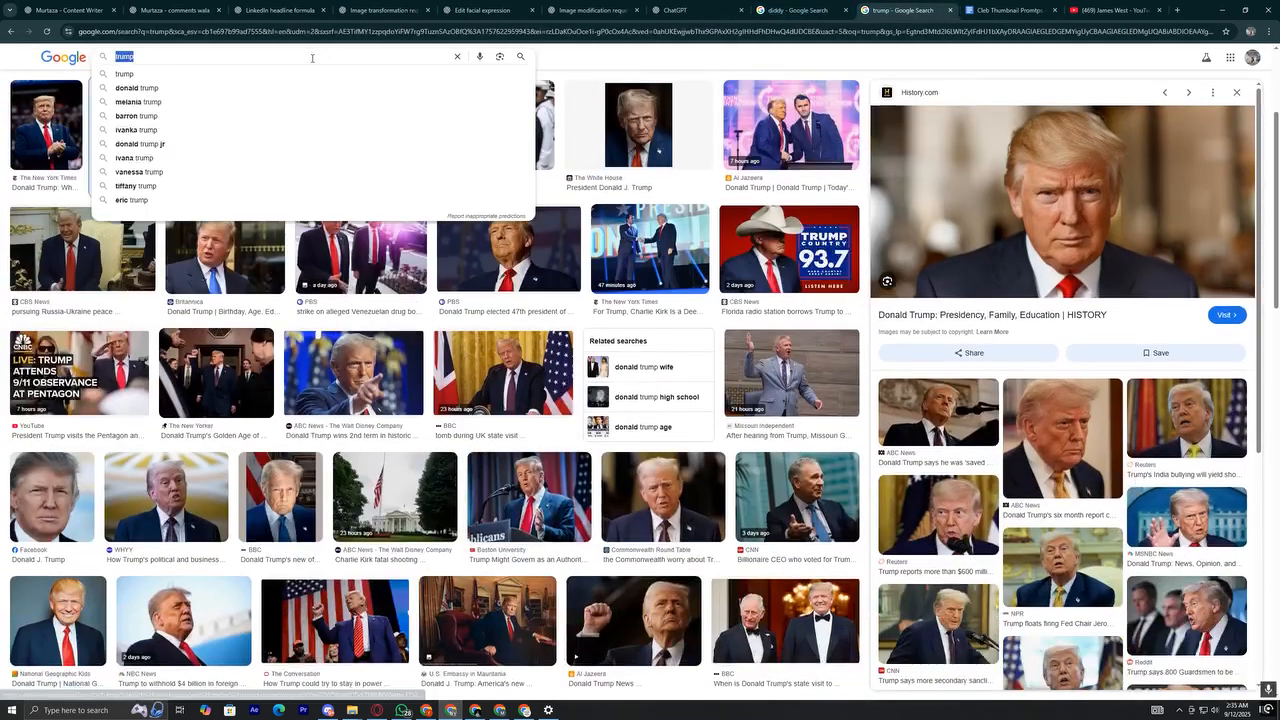
text(holl)
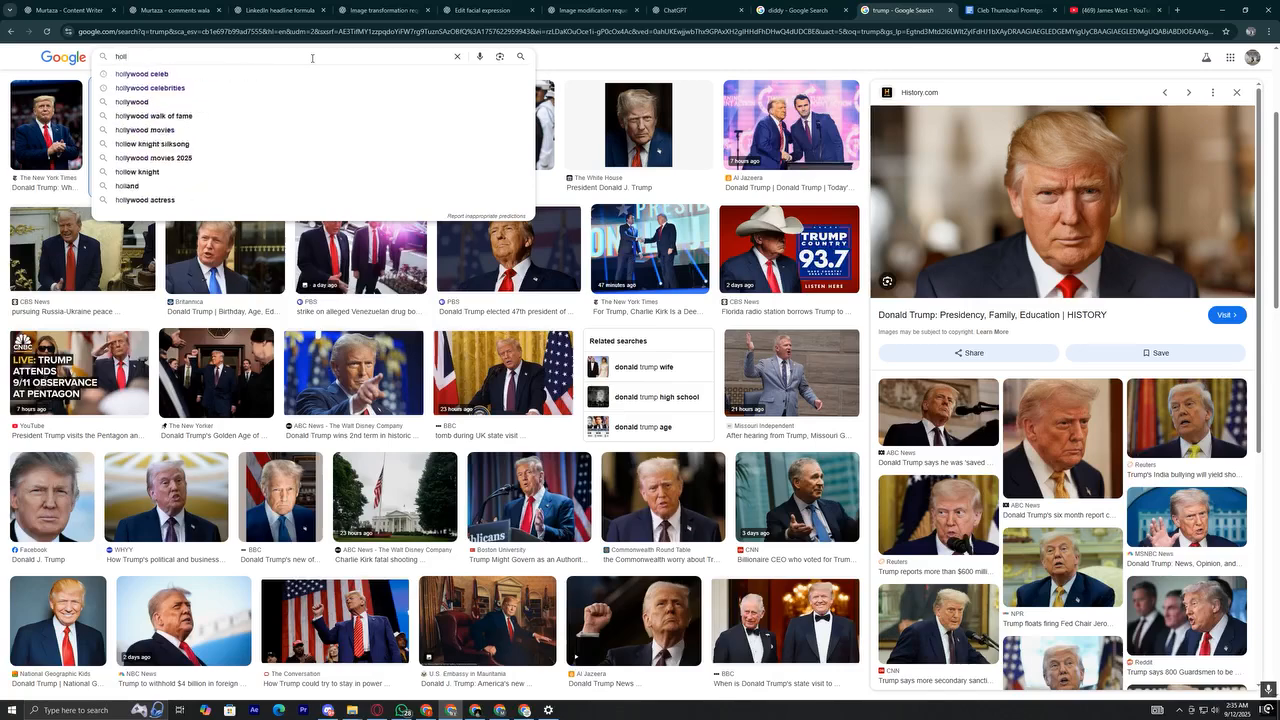
key(Down)
key(Return)
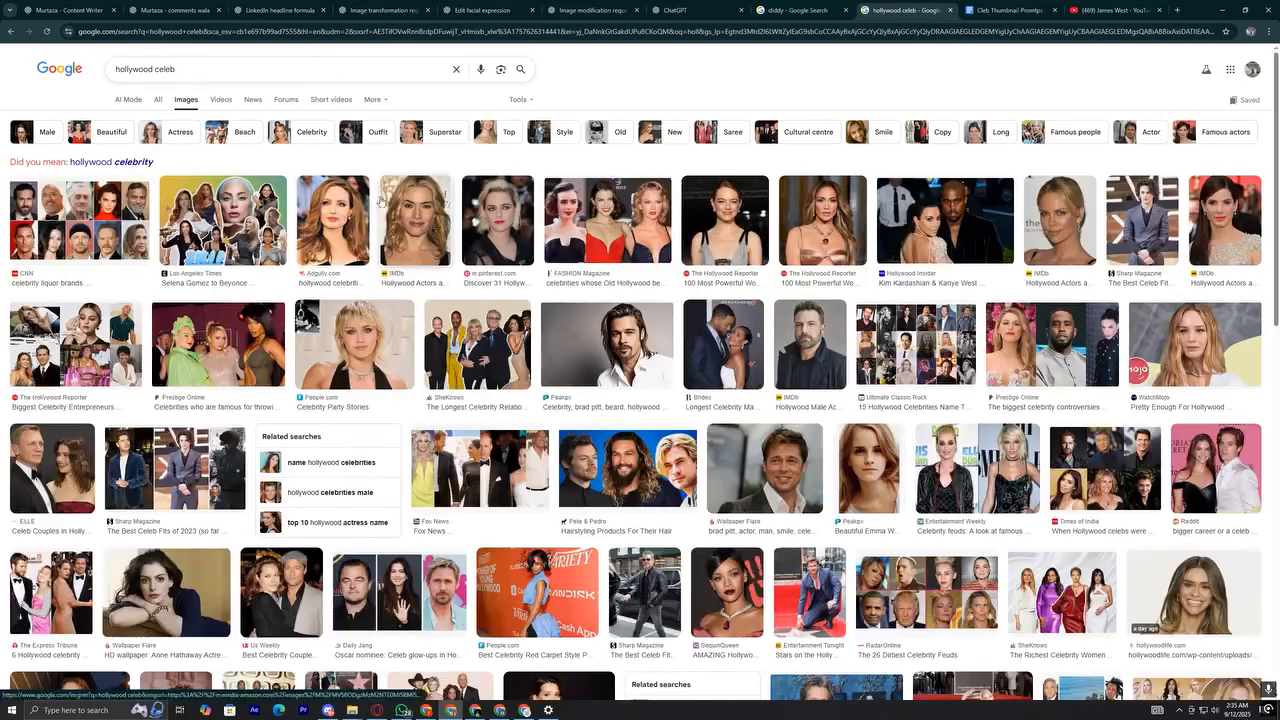
Copy the Beverly Hills Magazine portrait of Angelina Jolie from the image results and paste it into the new ChatGPT chat's message
click(343, 255)
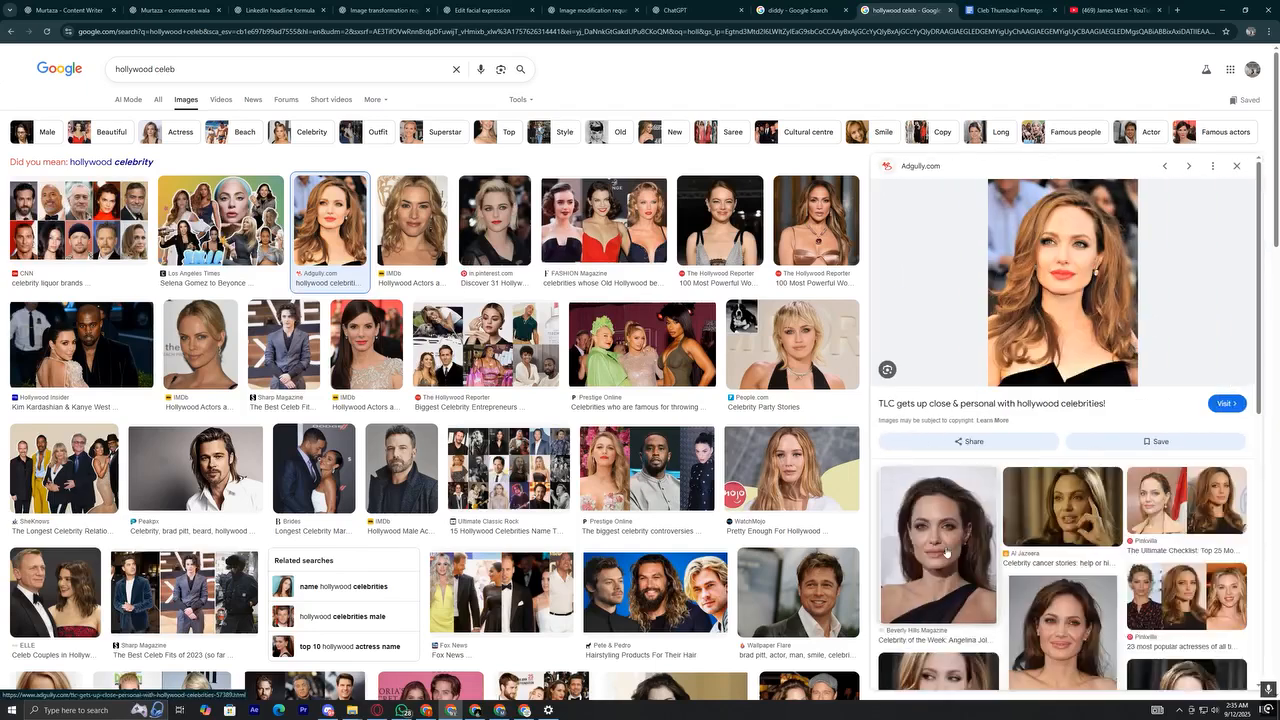
scroll(936, 352, down, 2)
click(936, 352)
right_click(1053, 266)
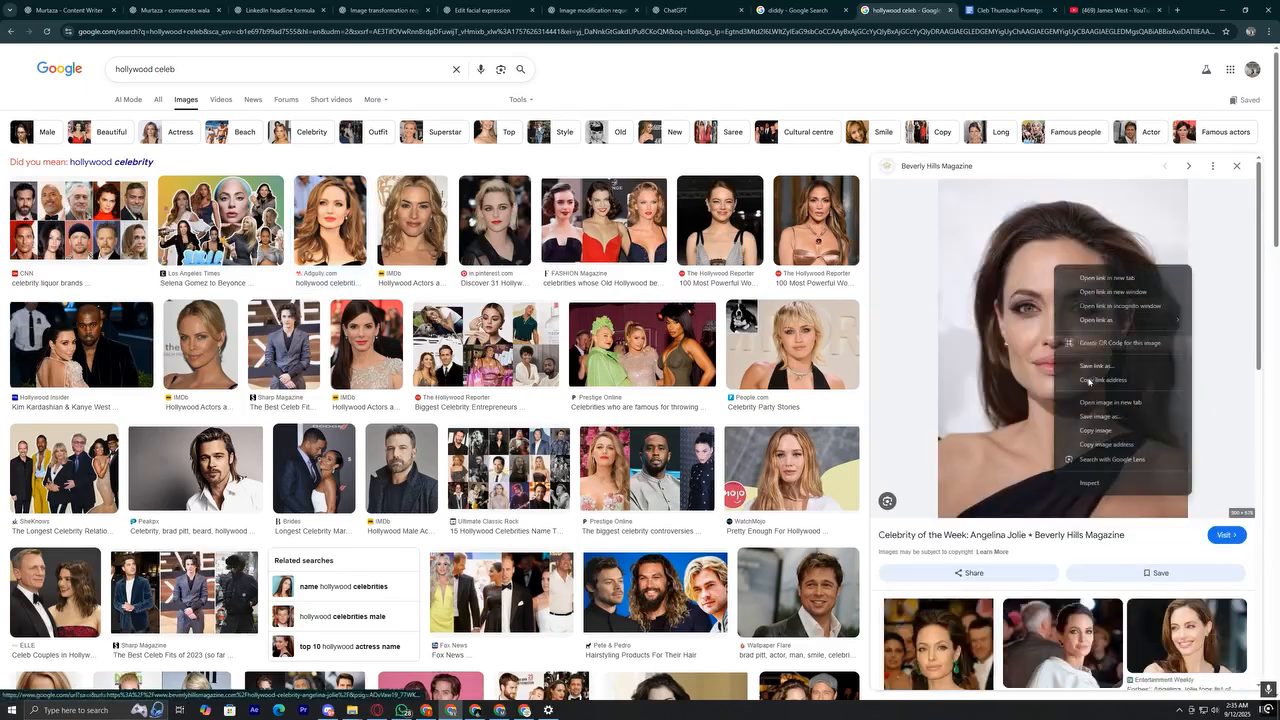
click(1105, 422)
click(690, 10)
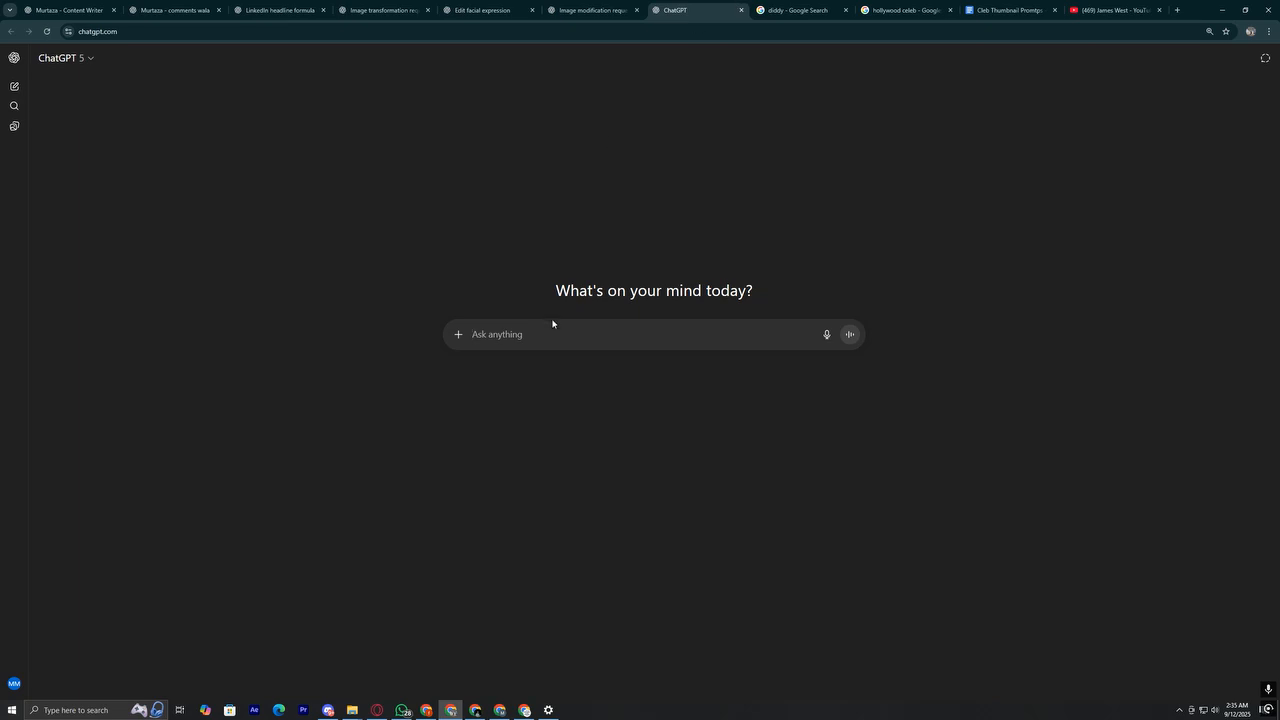
key(ctrl+v)
In the prompt document's emotion prompts, copy Courtroom Drama prompt 31 about courtroom panic and yelling while pointing a finger
click(908, 8)
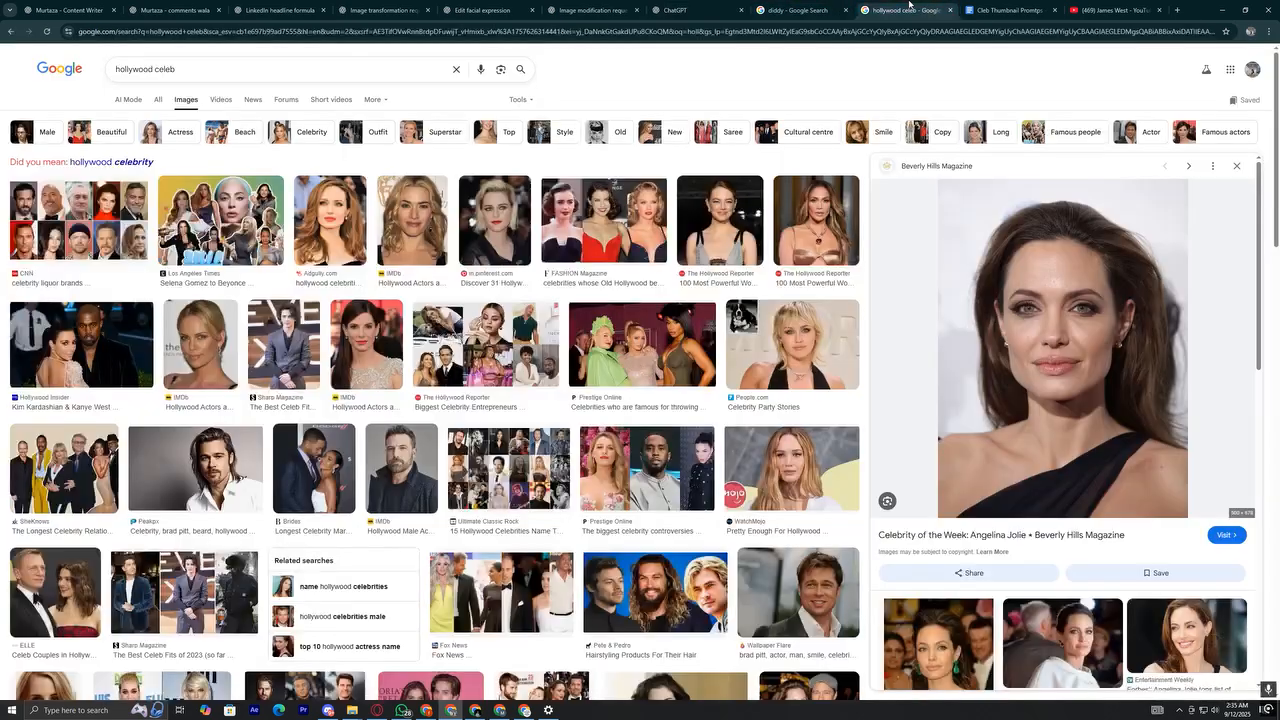
click(800, 10)
click(974, 10)
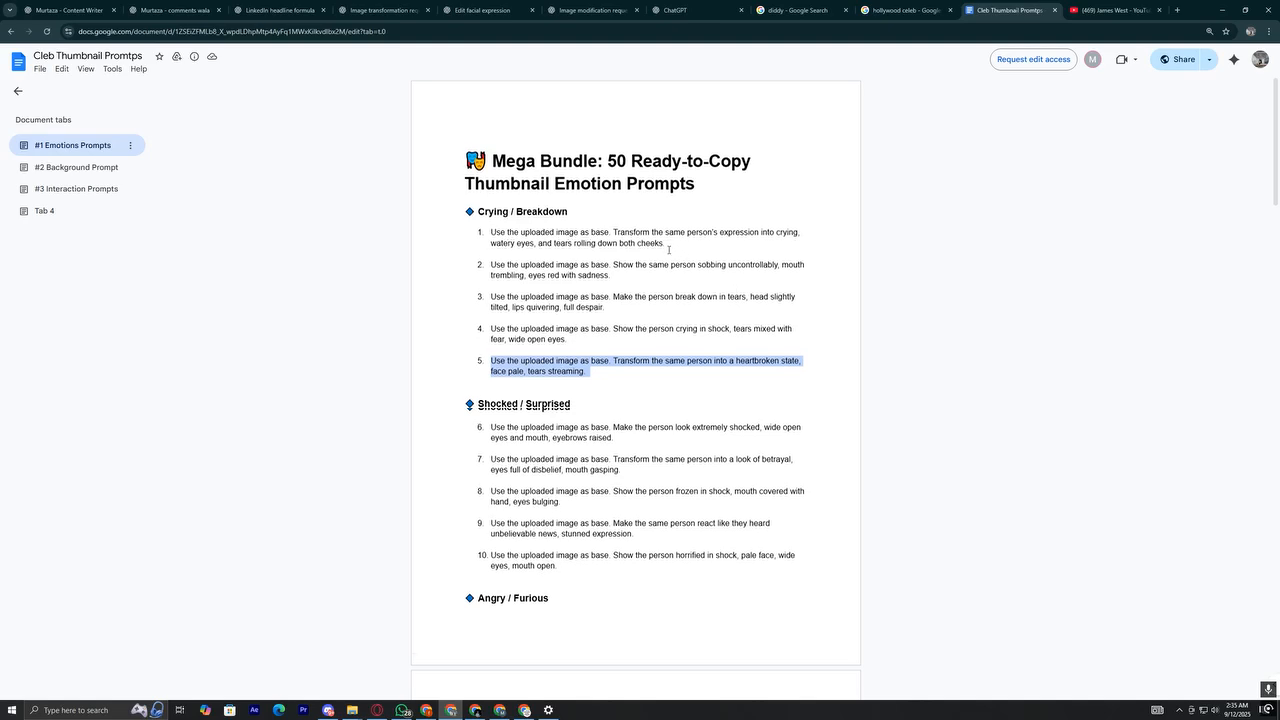
scroll(668, 249, down, 5)
scroll(668, 249, down, 5)
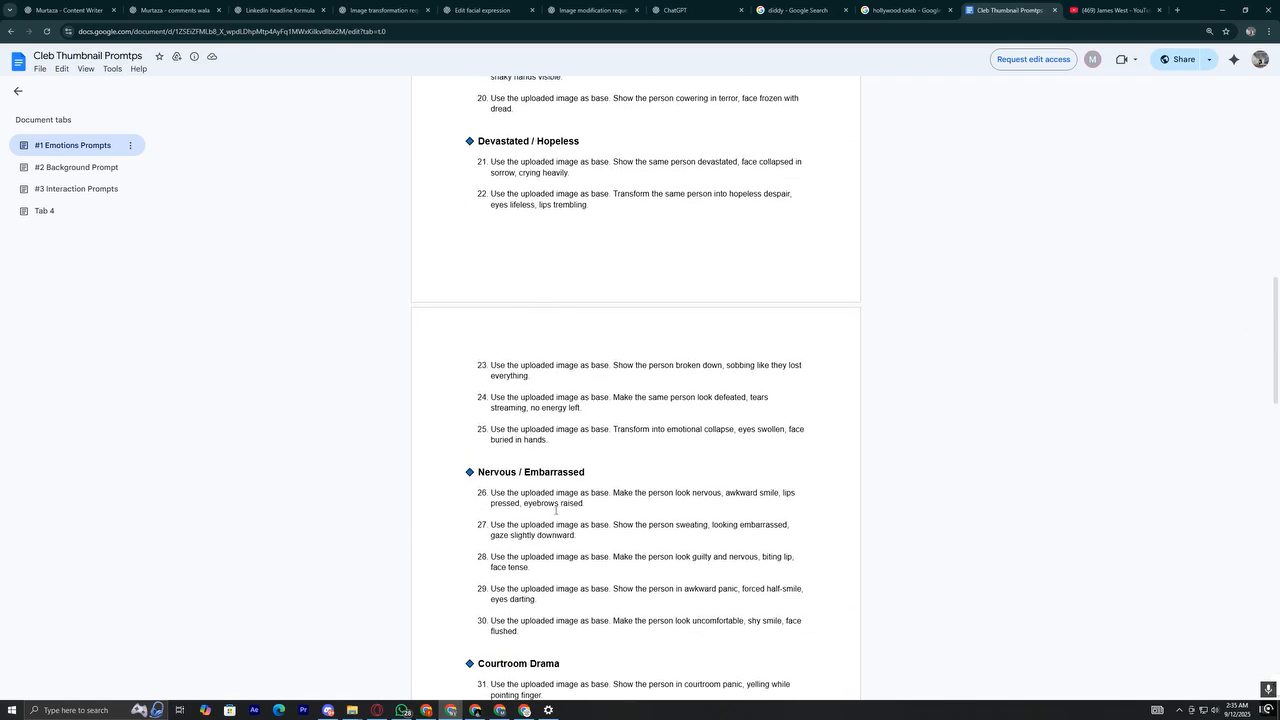
drag(590, 509, 466, 494)
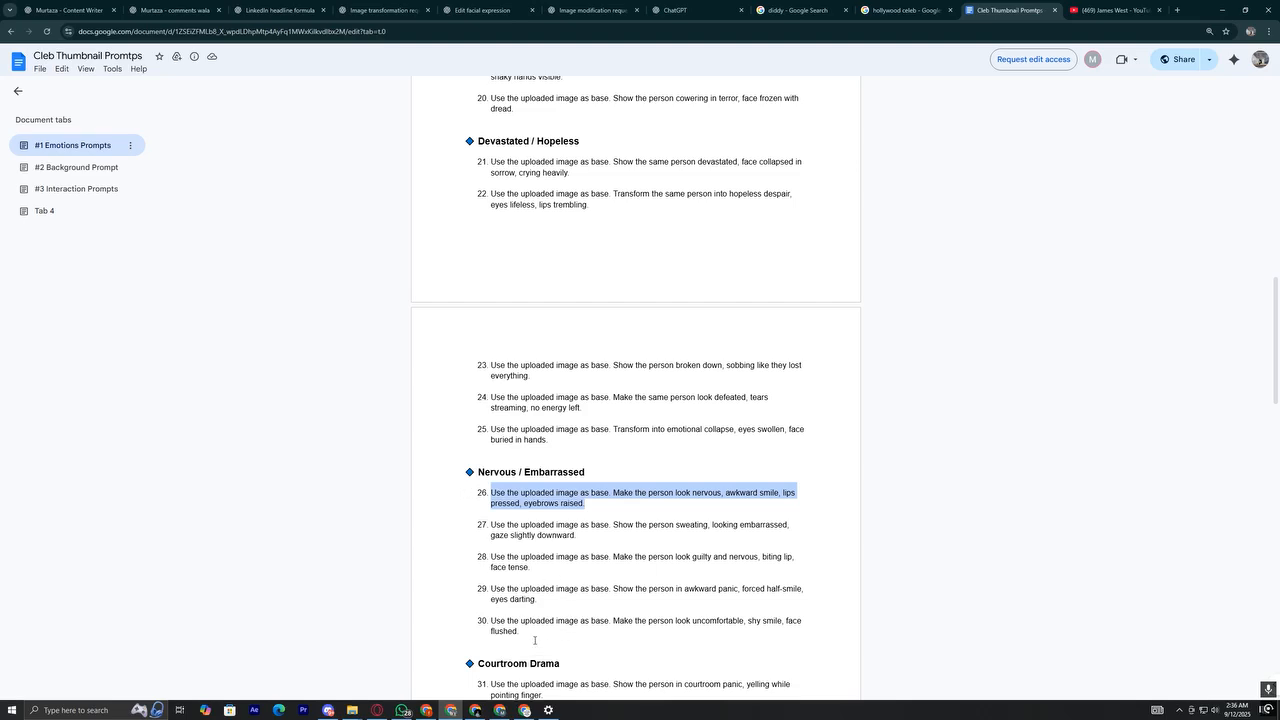
drag(521, 632, 490, 622)
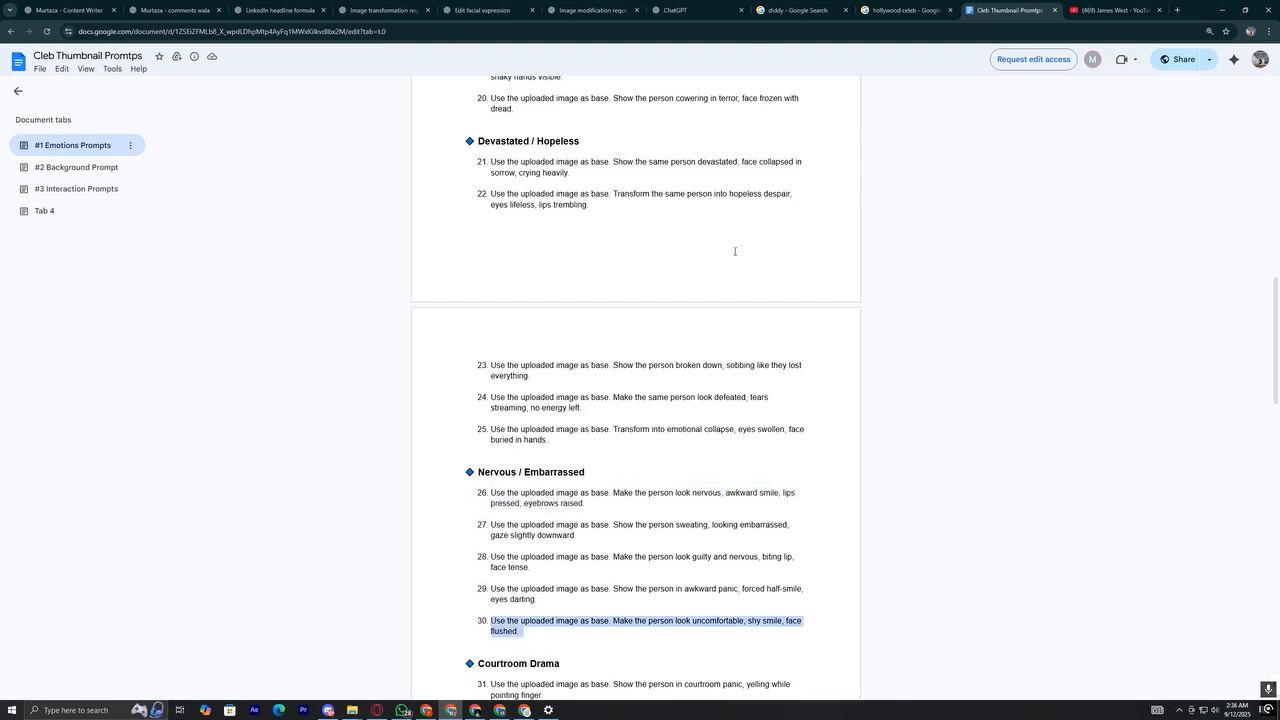
scroll(734, 251, down, 3)
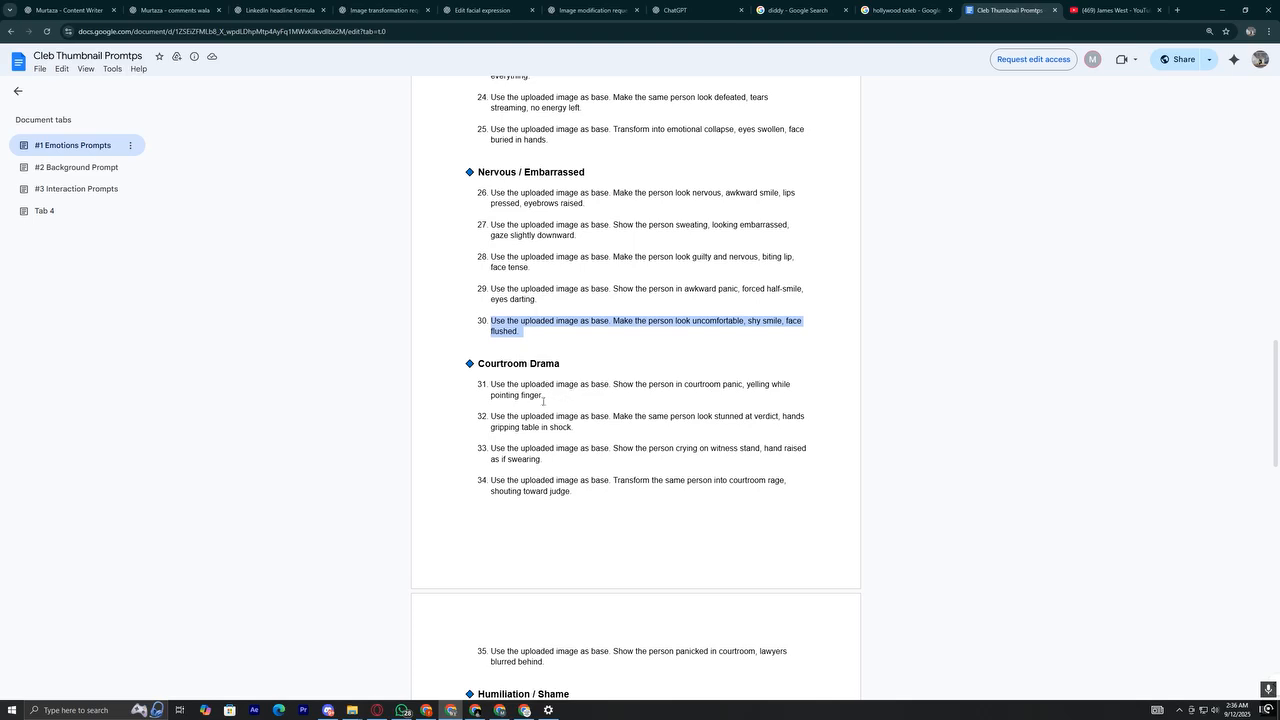
drag(543, 397, 490, 386)
key(ctrl+c)
Add the courtroom-panic prompt to the Angelina Jolie portrait in the new ChatGPT chat and send the request
click(700, 10)
key(ctrl+v)
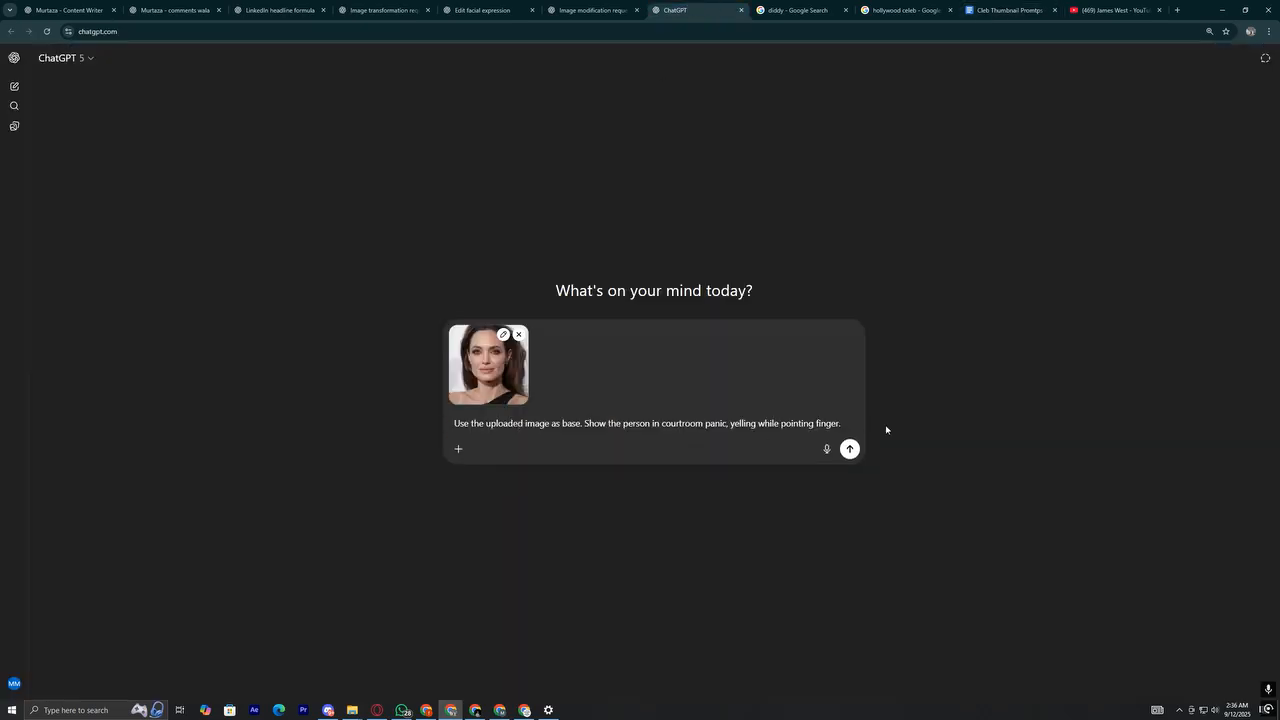
click(850, 449)
Check the image generation in the third, second and courtroom-panic ChatGPT chats
click(590, 10)
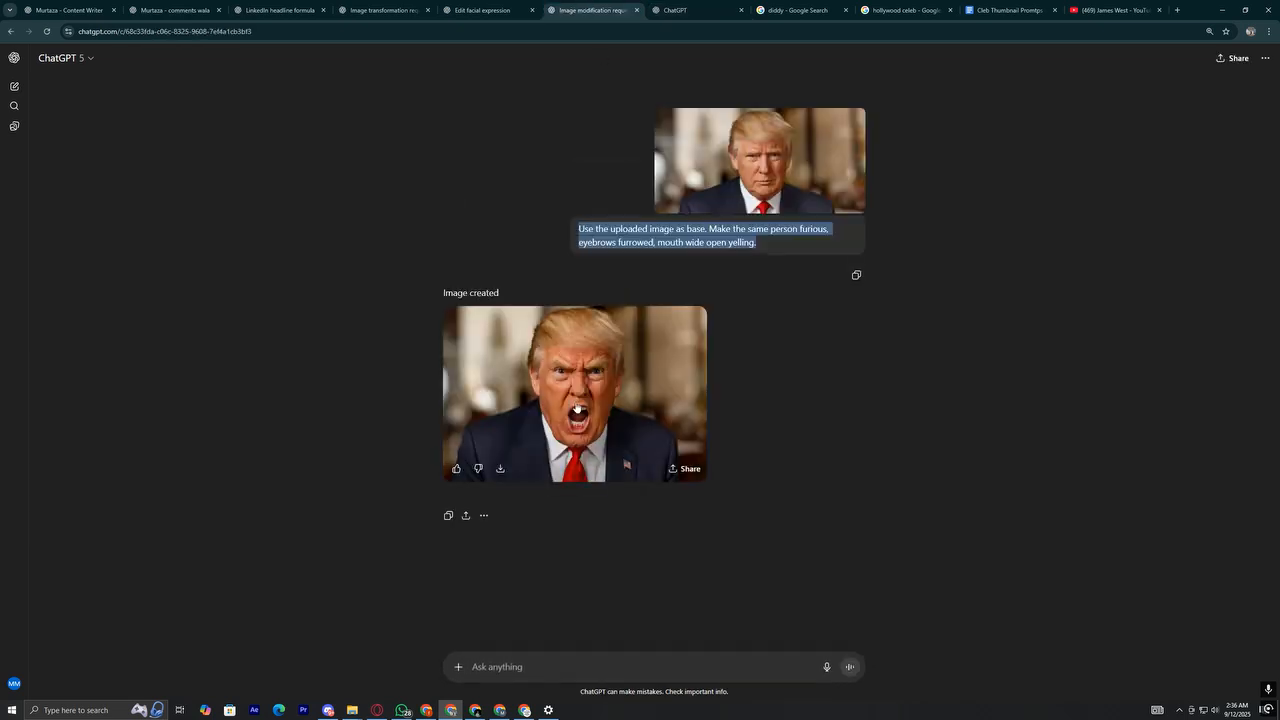
click(480, 10)
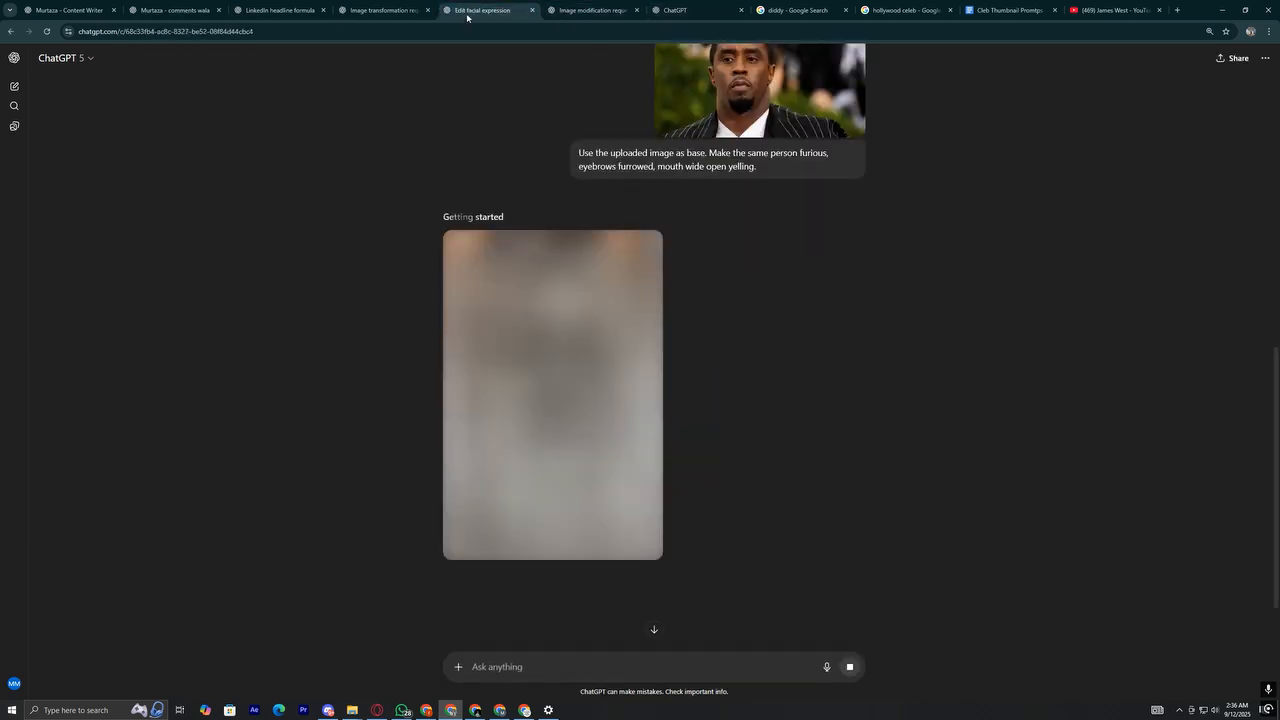
click(425, 6)
click(450, 6)
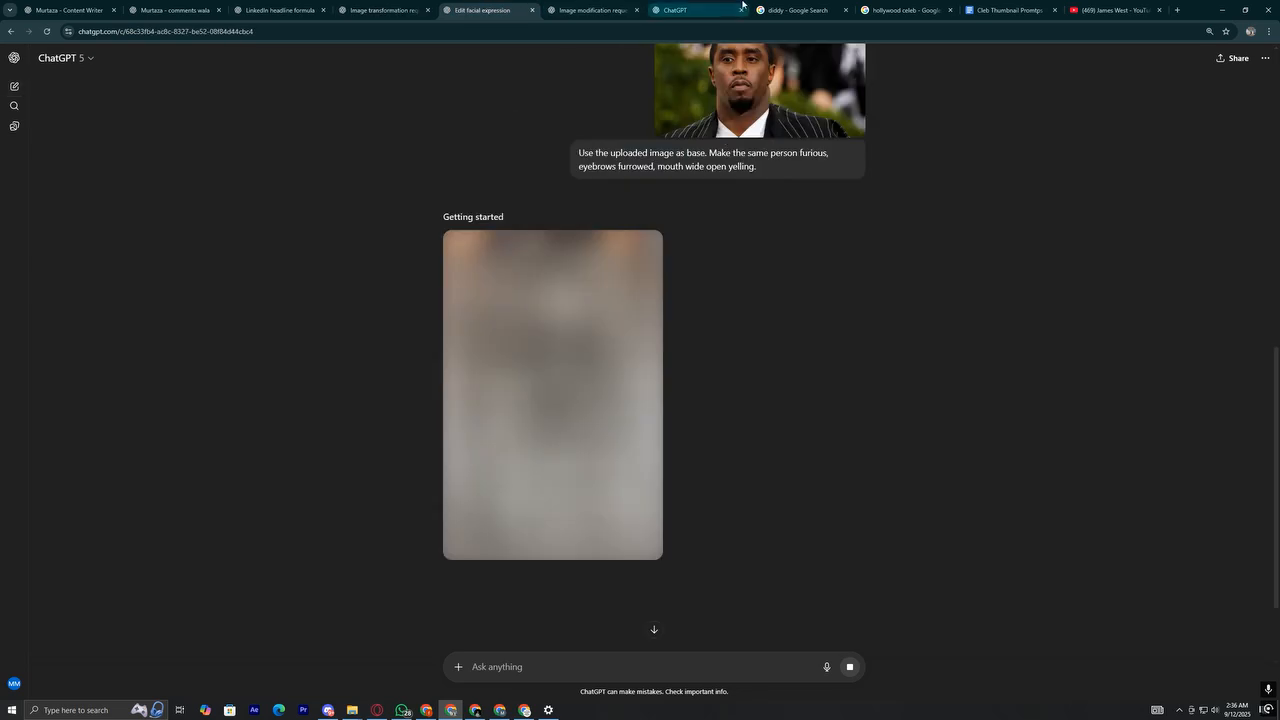
click(740, 4)
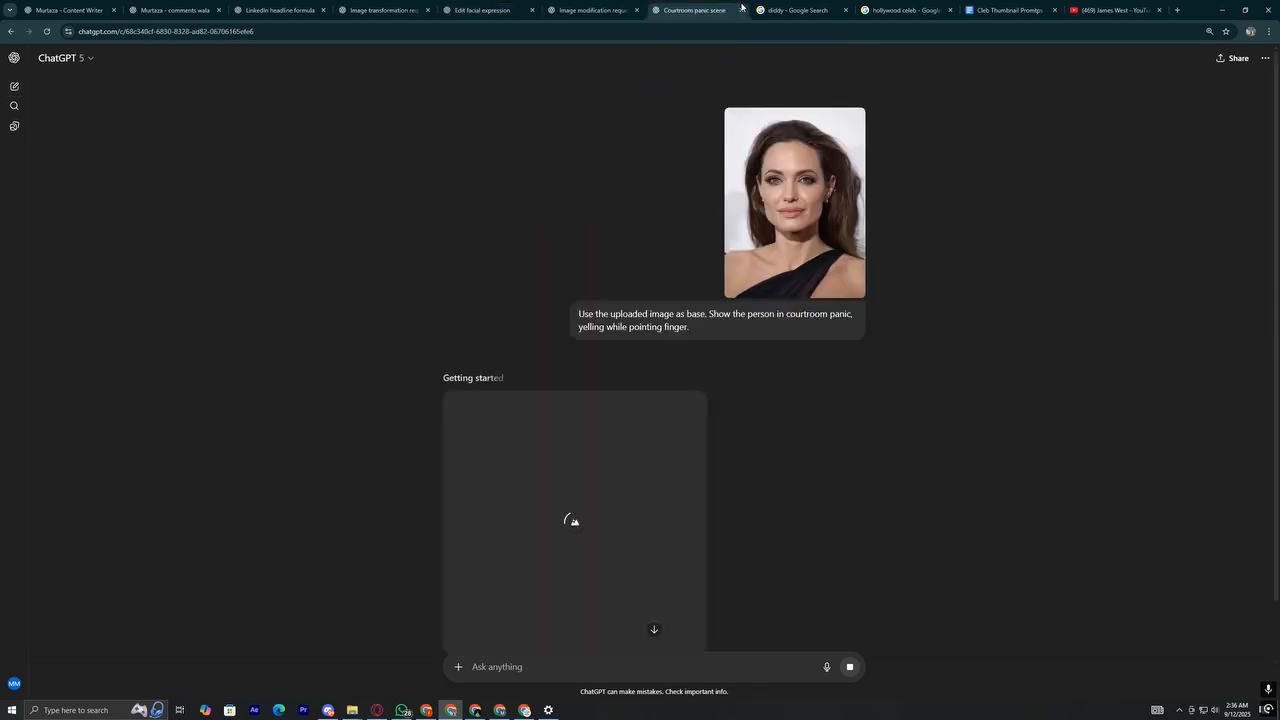
Send the correction "dont change skin color" for the heartbroken image in the first ChatGPT chat
click(385, 10)
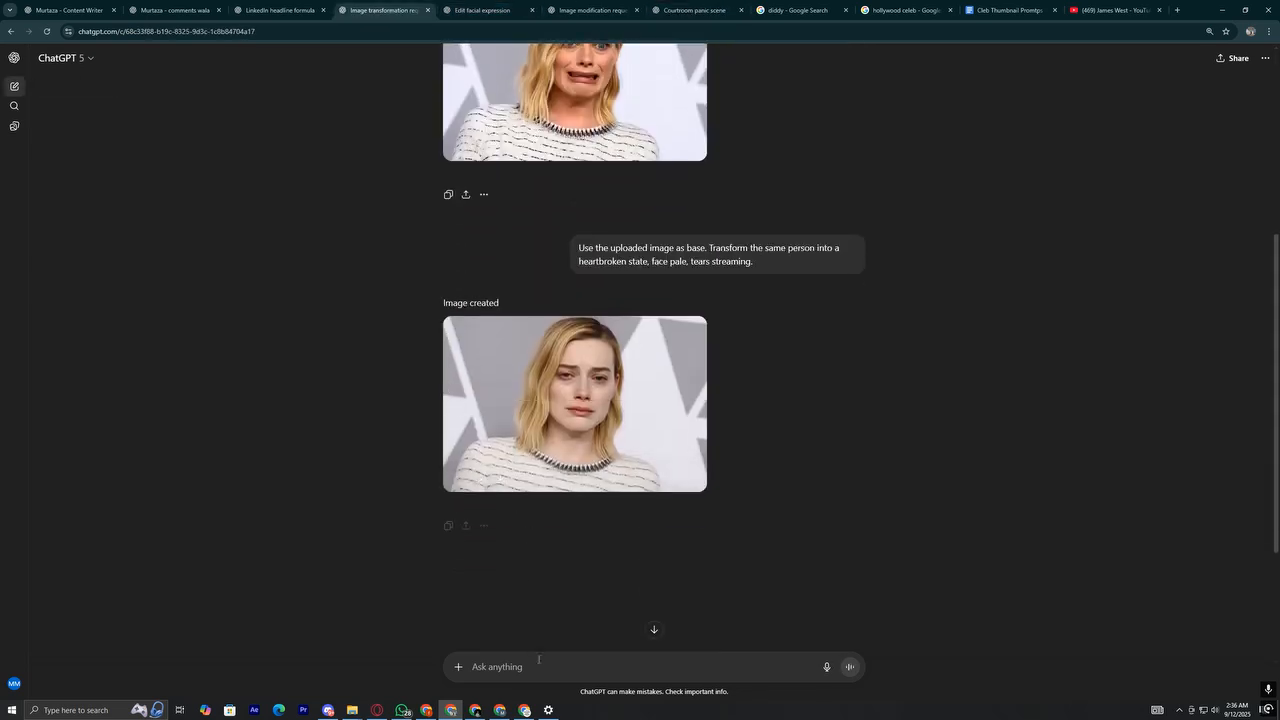
text(sk)
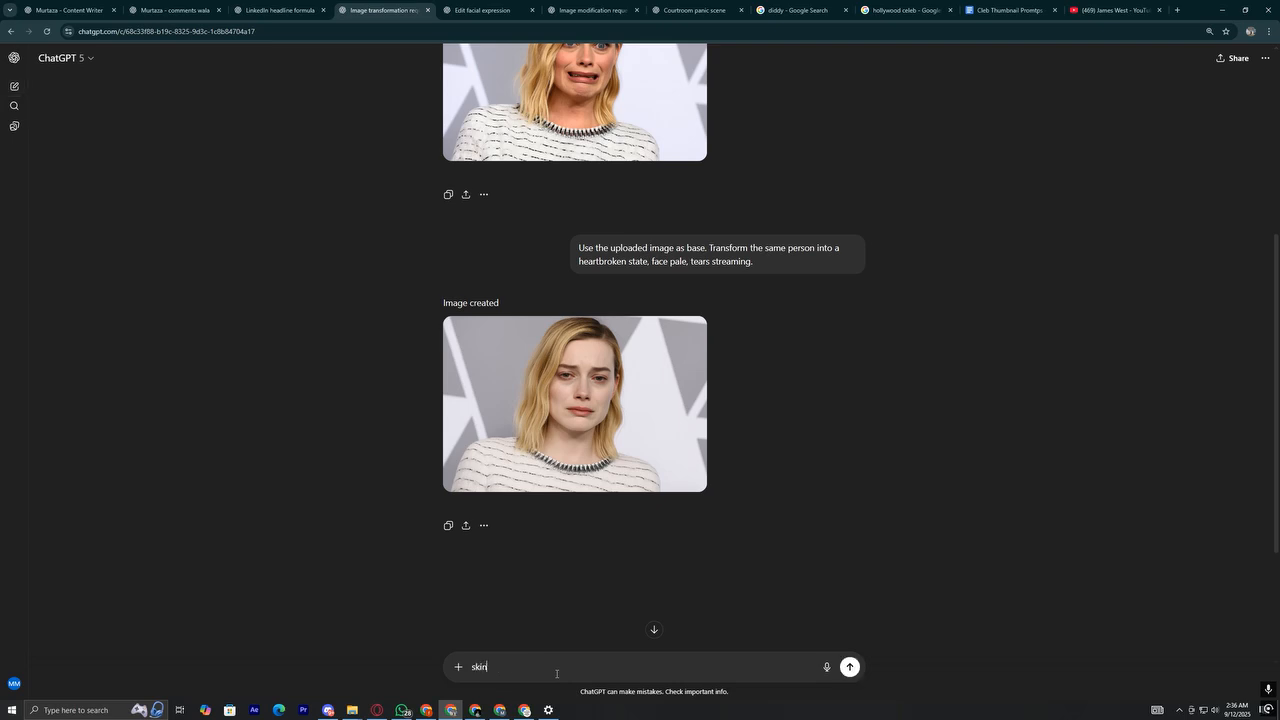
text(in)
key(ctrl+a)
text(dont change skin color)
key(Return)
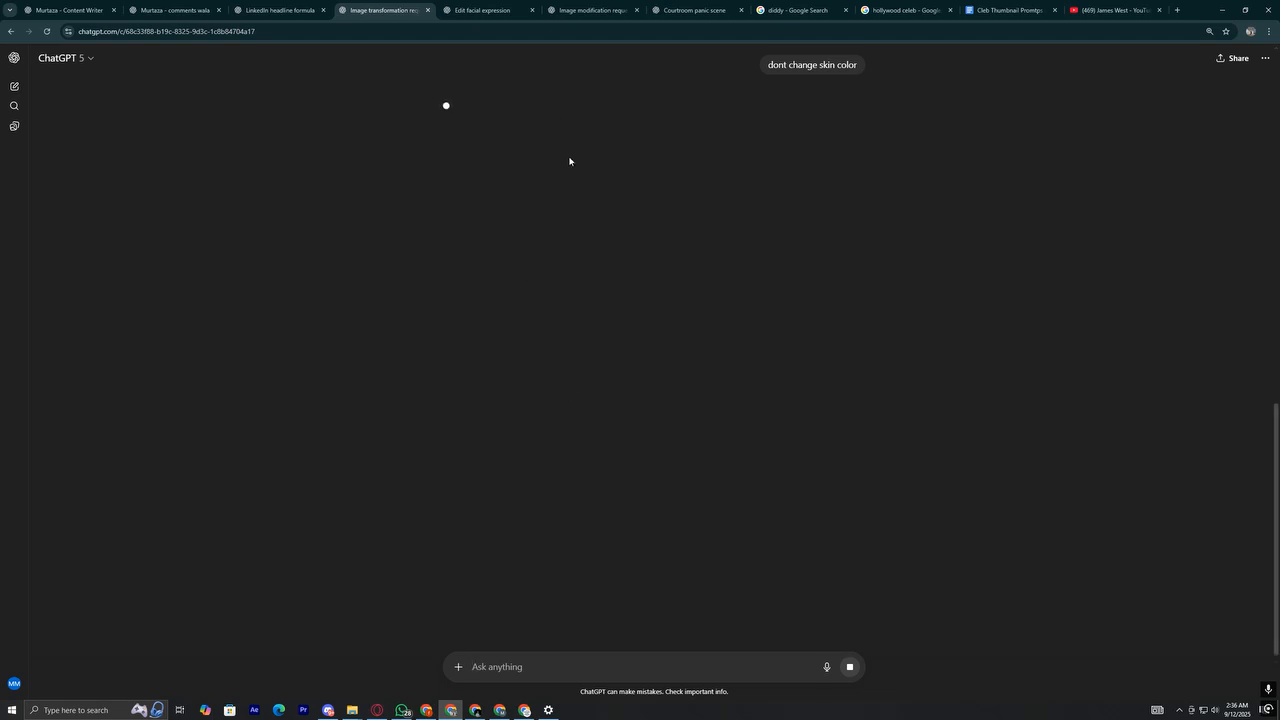
Send "now place this person in a courtooom wearing a orange suite and a mic placed infront of him" in the furious Diddy chat
click(486, 8)
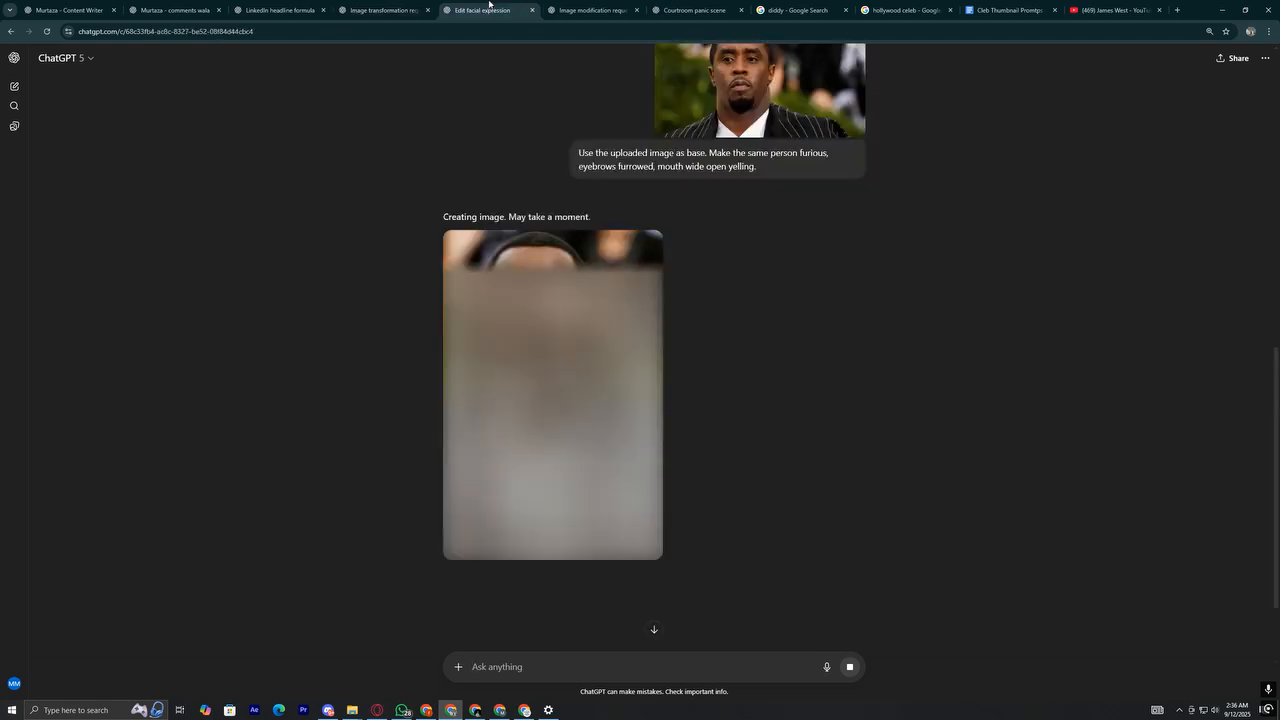
click(592, 7)
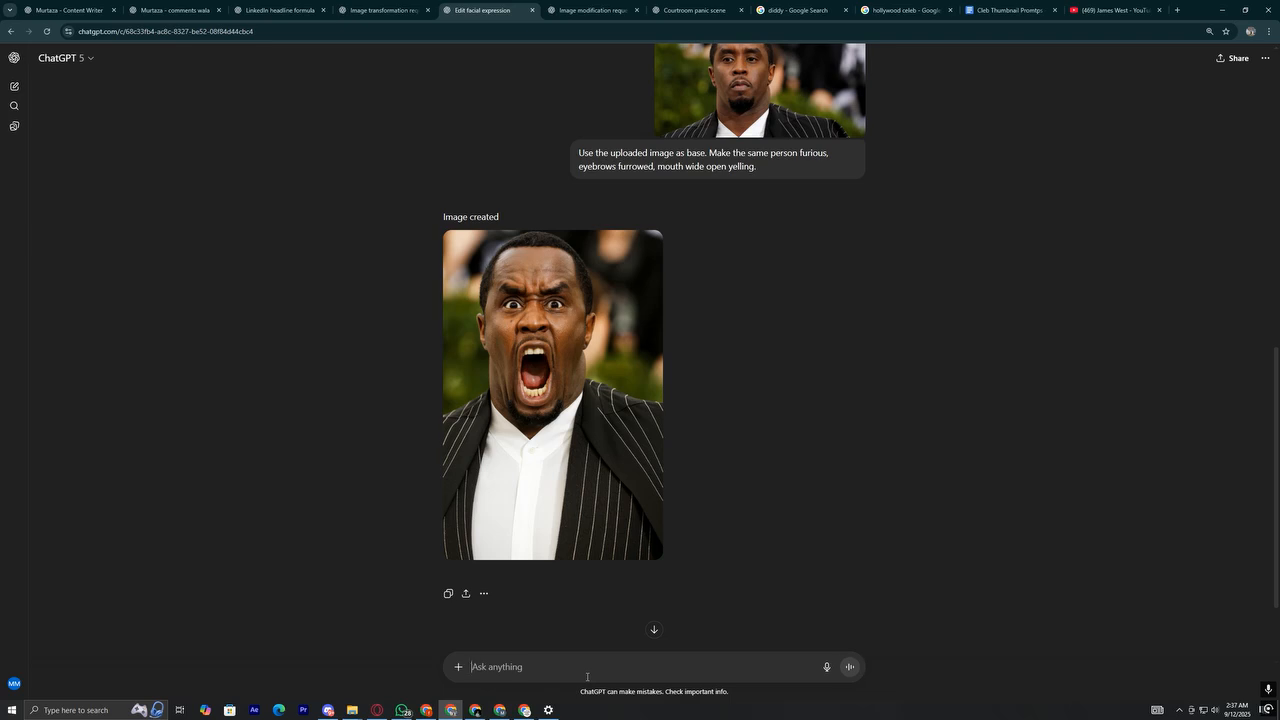
text(now place this person in )
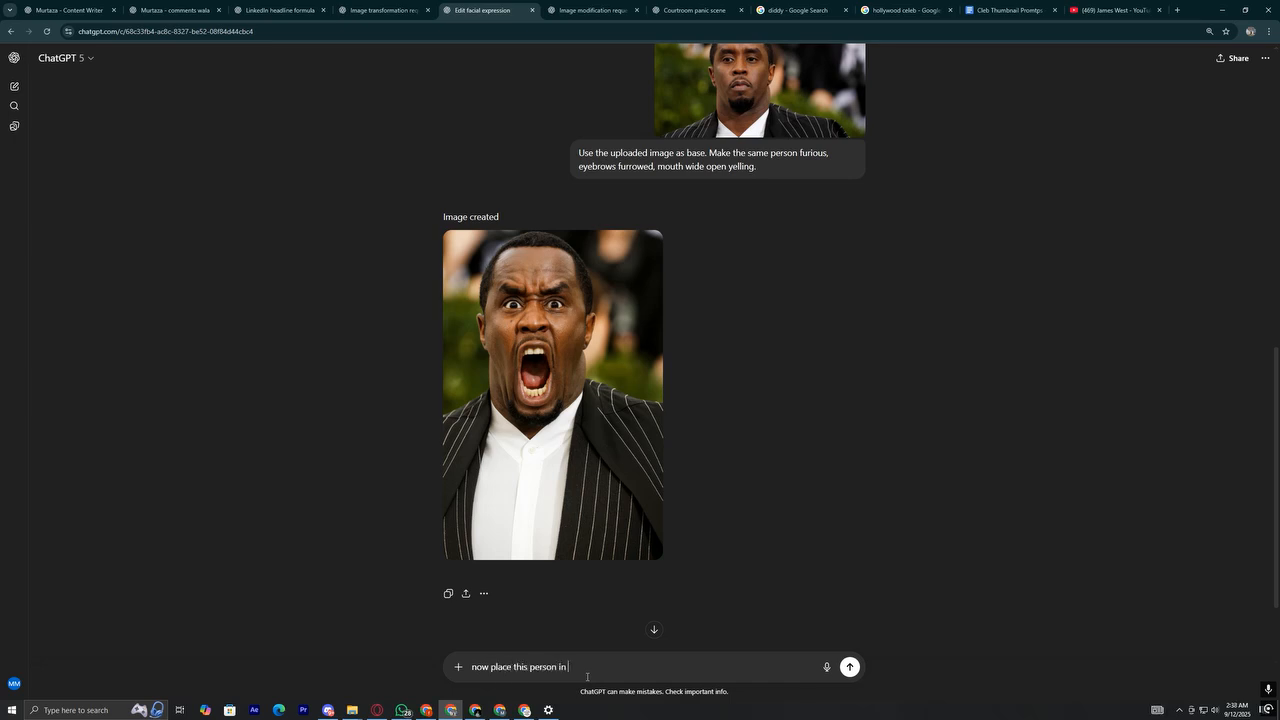
text(a courtooom wearning)
key(BackSpace)
key(BackSpace)
key(BackSpace)
key(BackSpace)
text(ing)
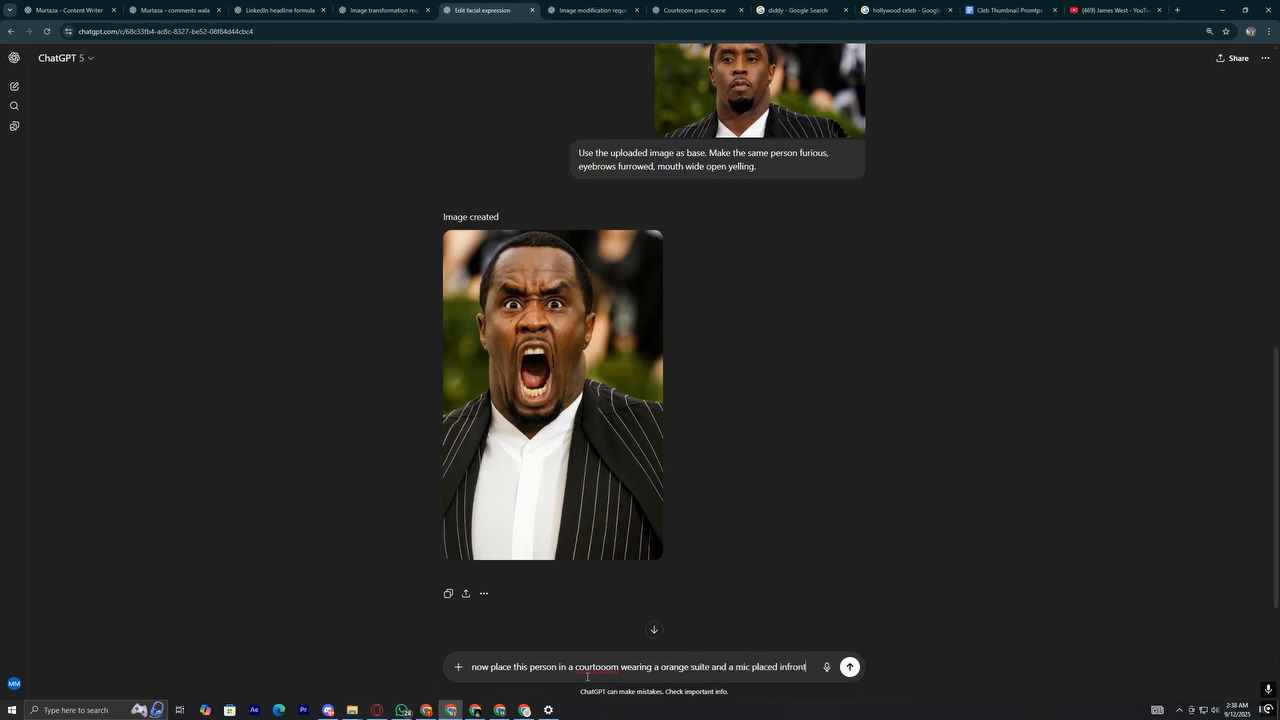
text(of him)
key(Return)
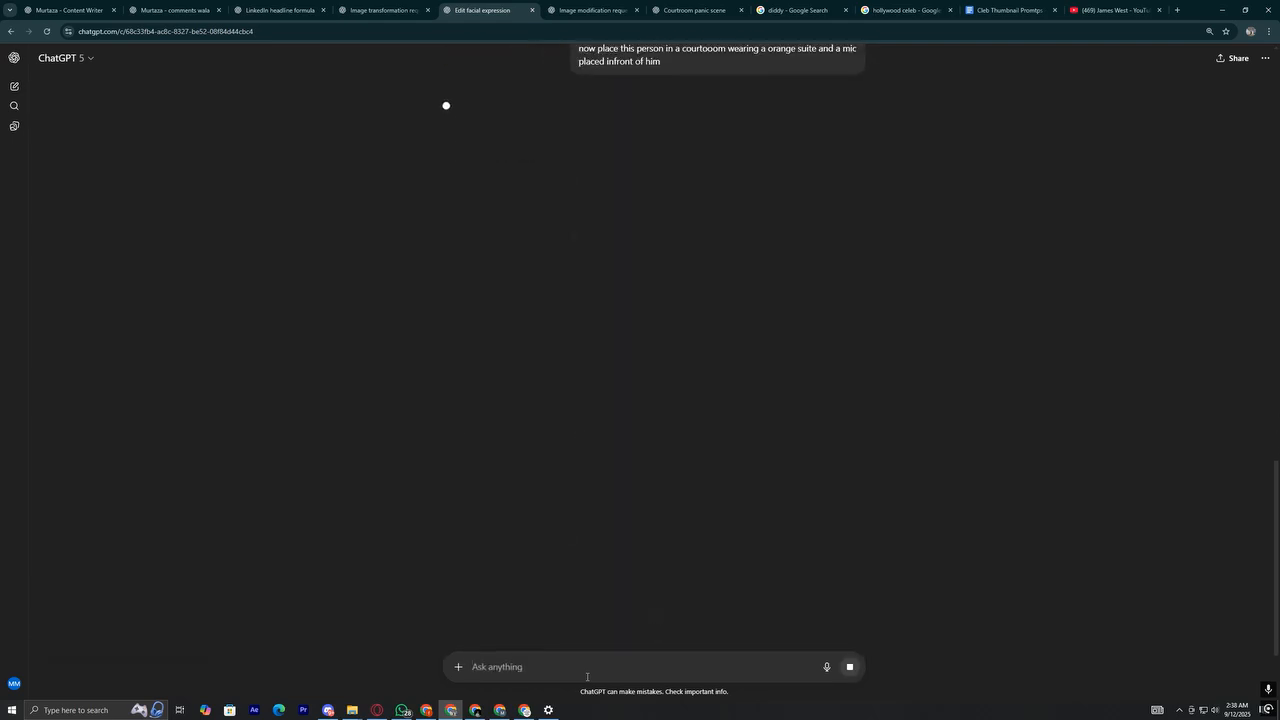
Copy the generated Angelina Jolie courtroom-panic image from ChatGPT and paste it into the blank 1920 × 1080 px Canva design
click(564, 6)
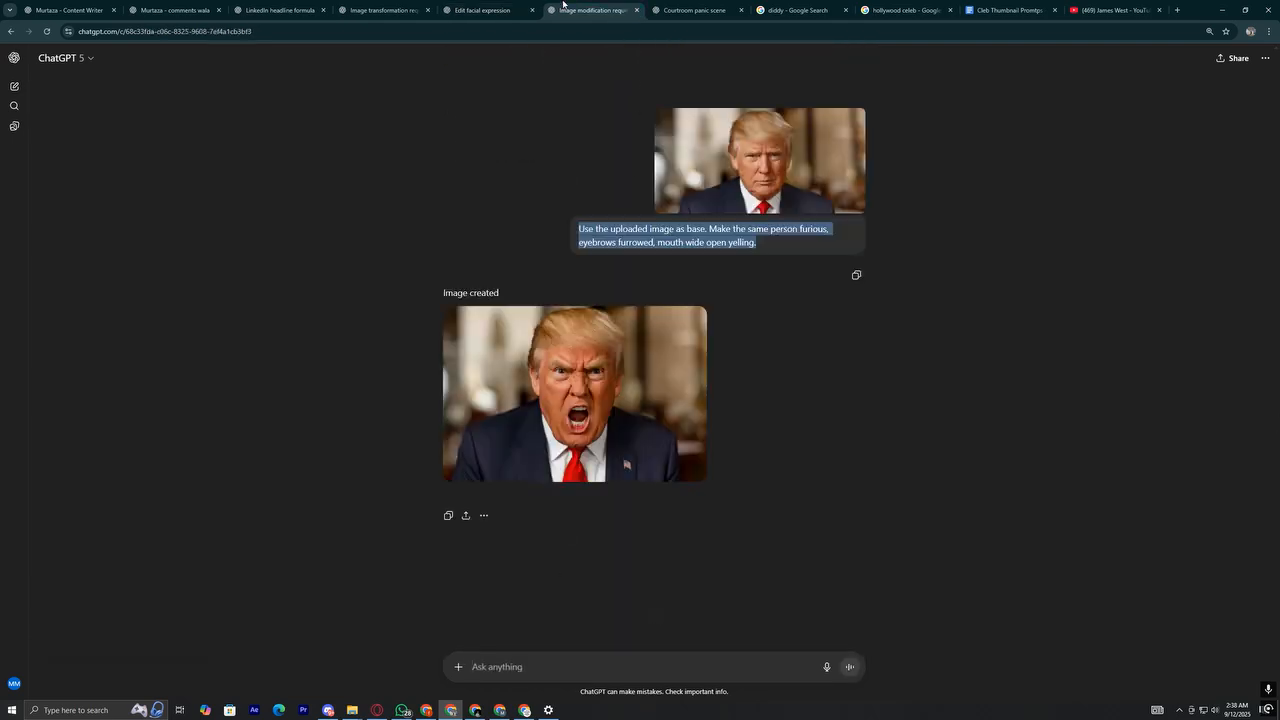
click(652, 8)
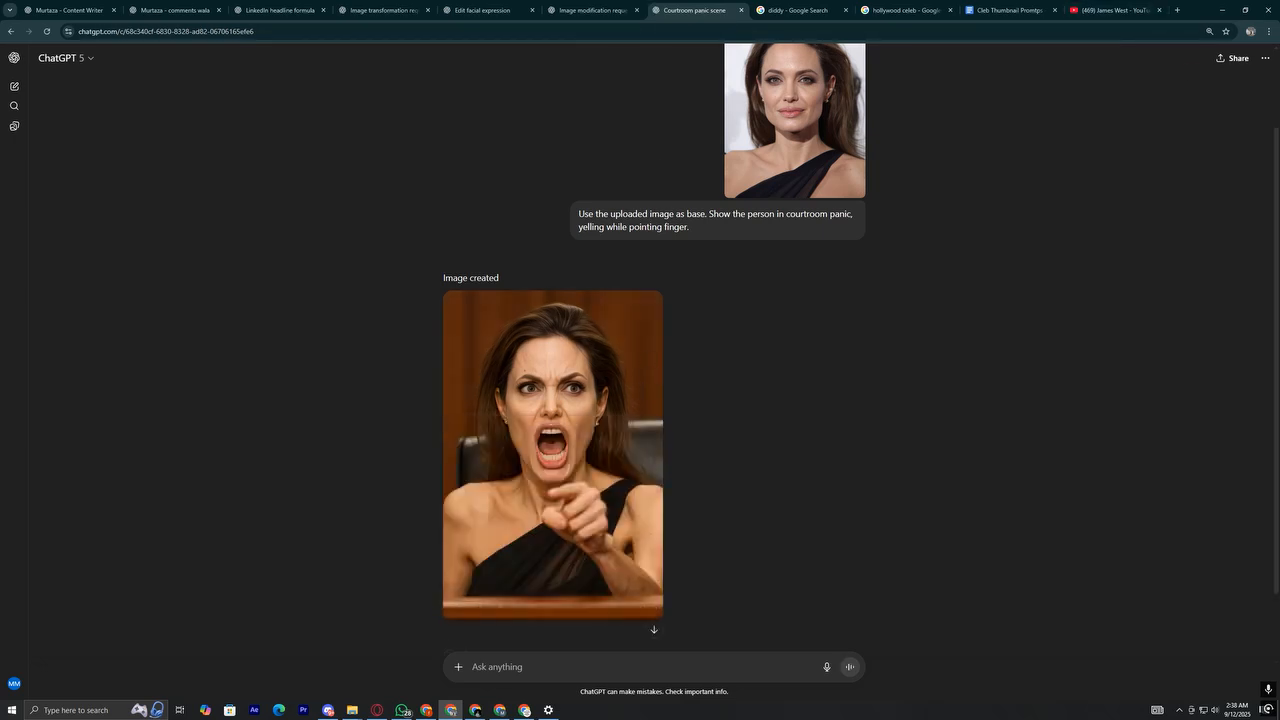
click(376, 709)
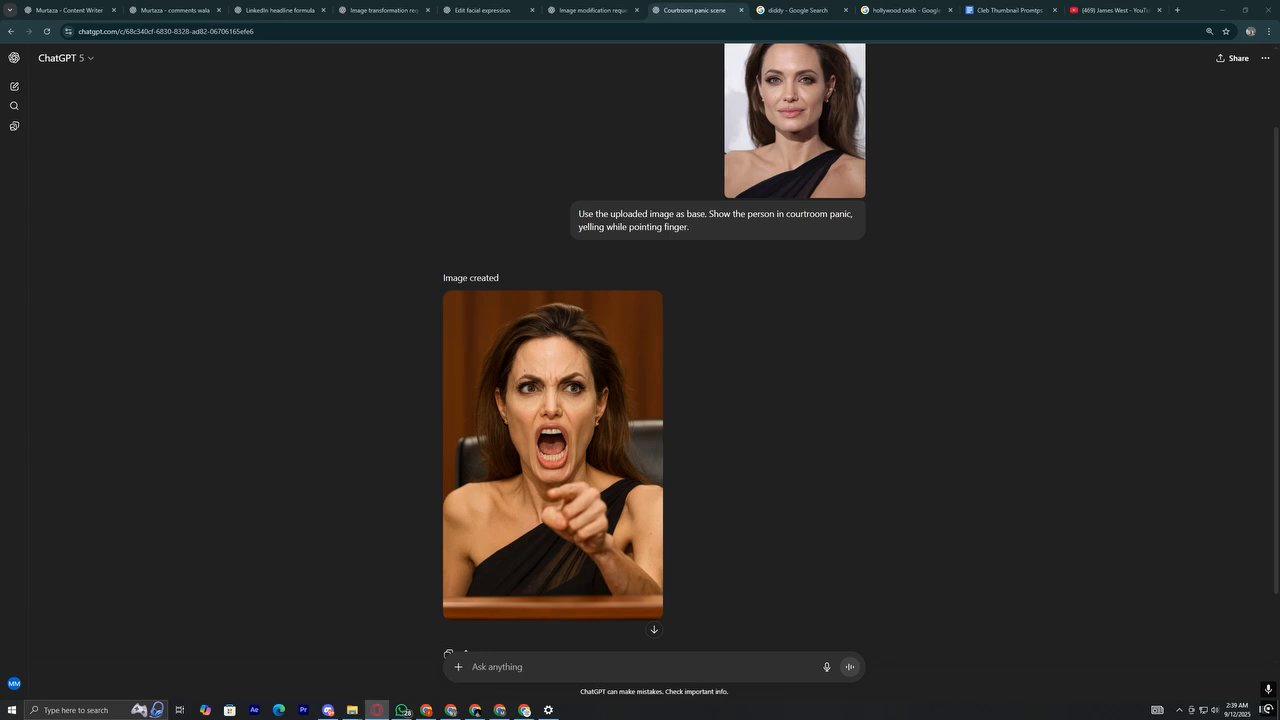
right_click(594, 434)
click(640, 475)
key(alt+Tab)
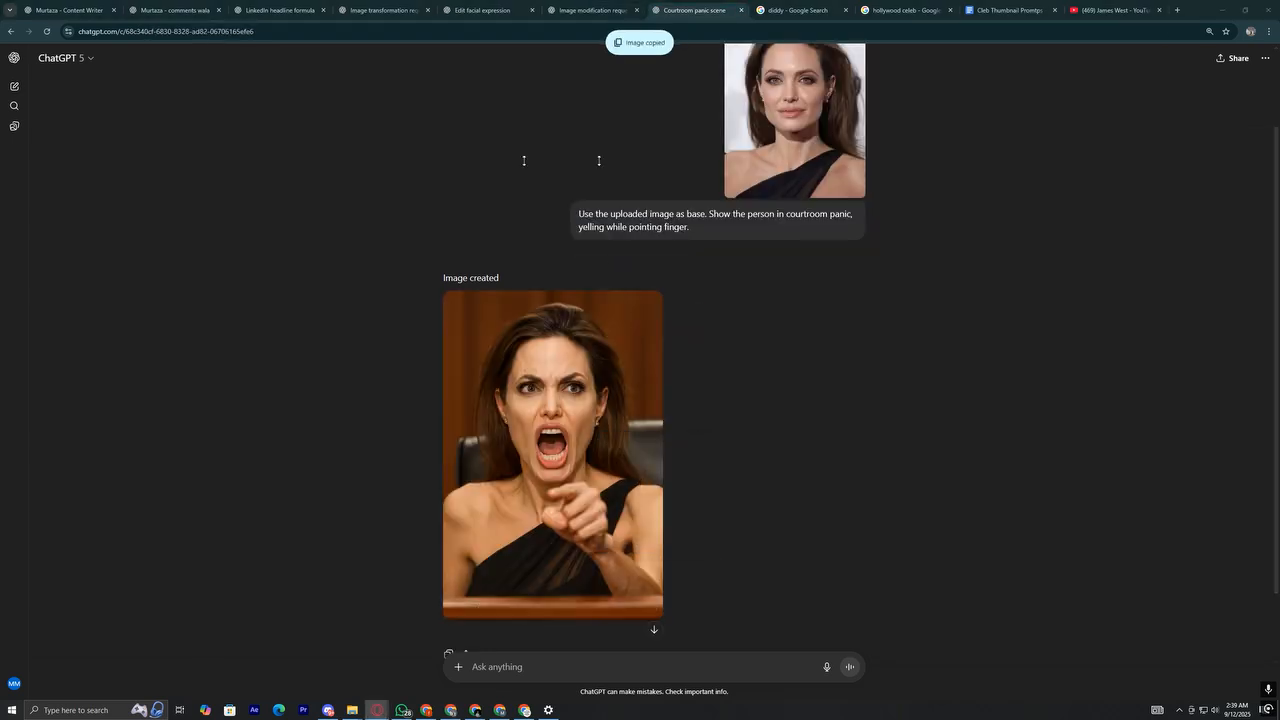
drag(1279, 200, 777, 200)
double_click(776, 197)
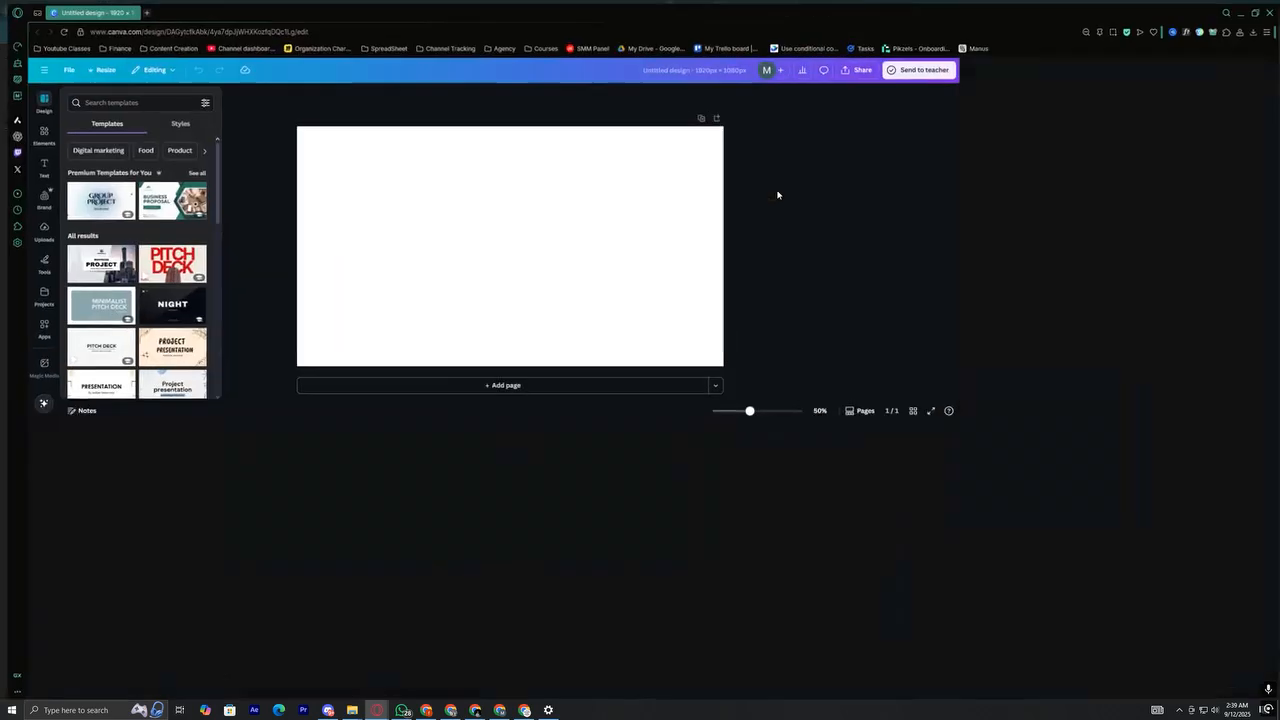
key(ctrl+v)
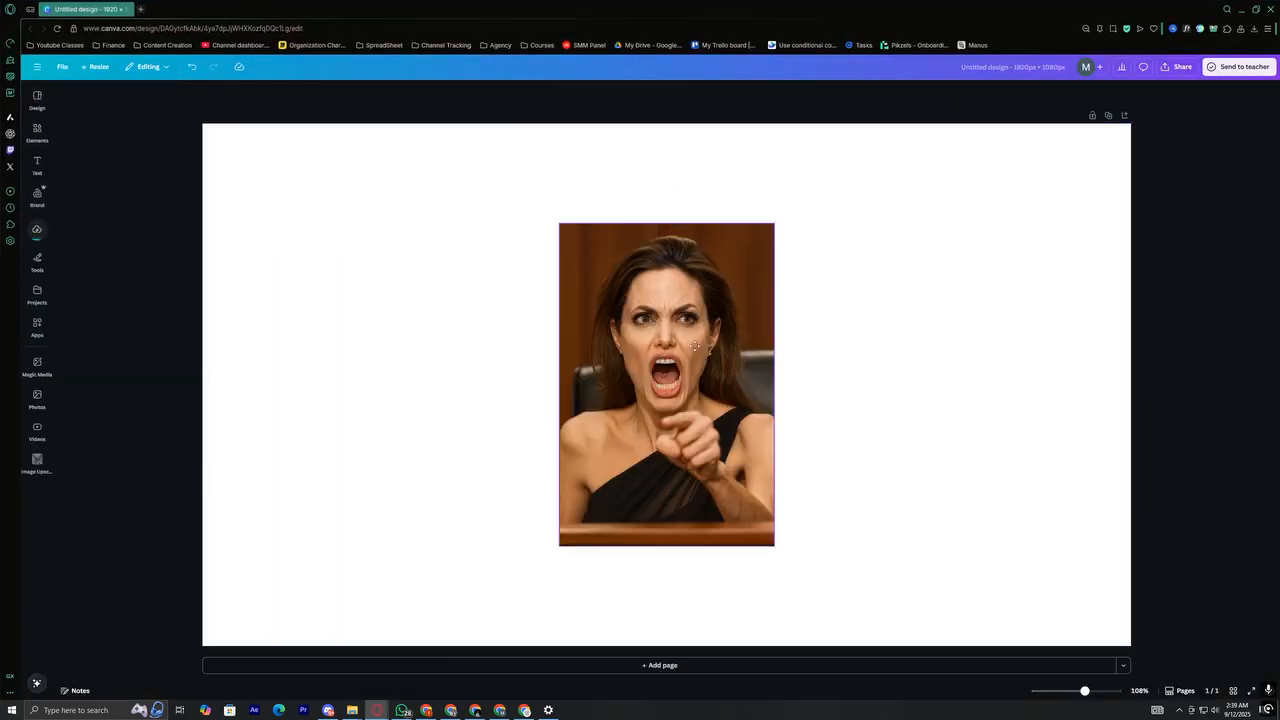
Enlarge the pasted portrait to about 983 × 1,406 px and place it over the right half of the canvas with the face fully framed
drag(656, 354, 1012, 254)
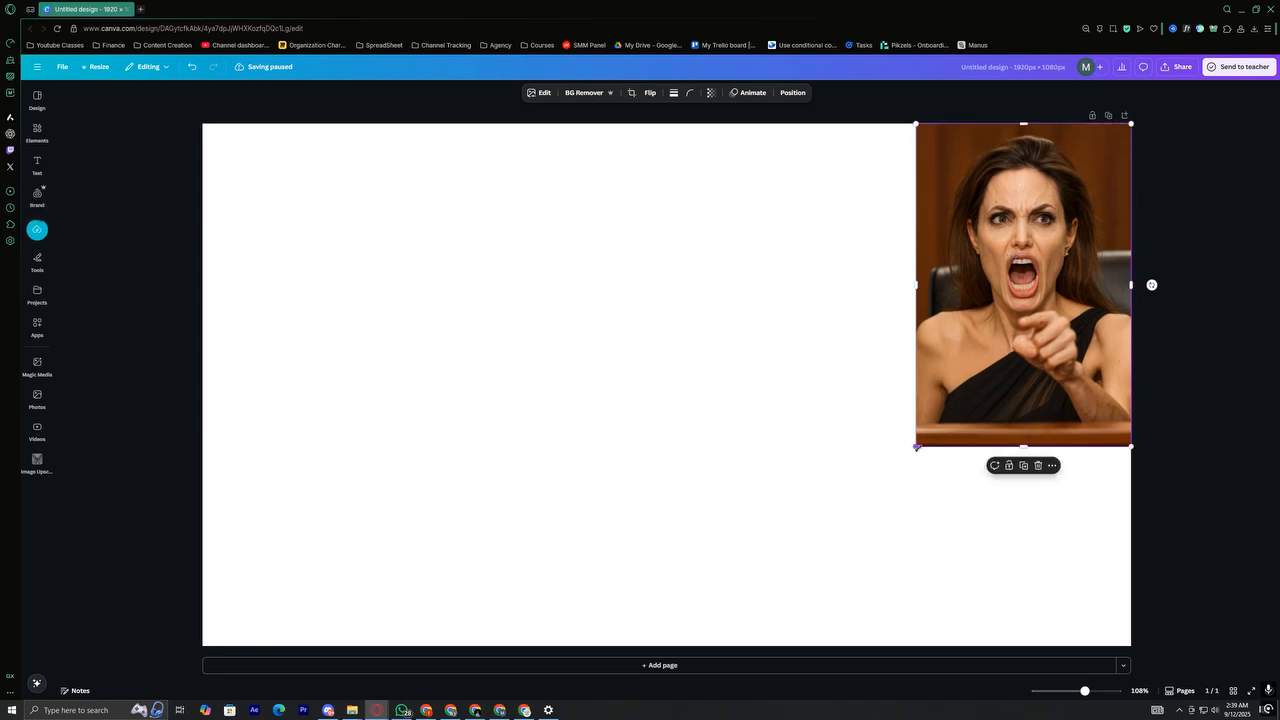
drag(916, 447, 560, 714)
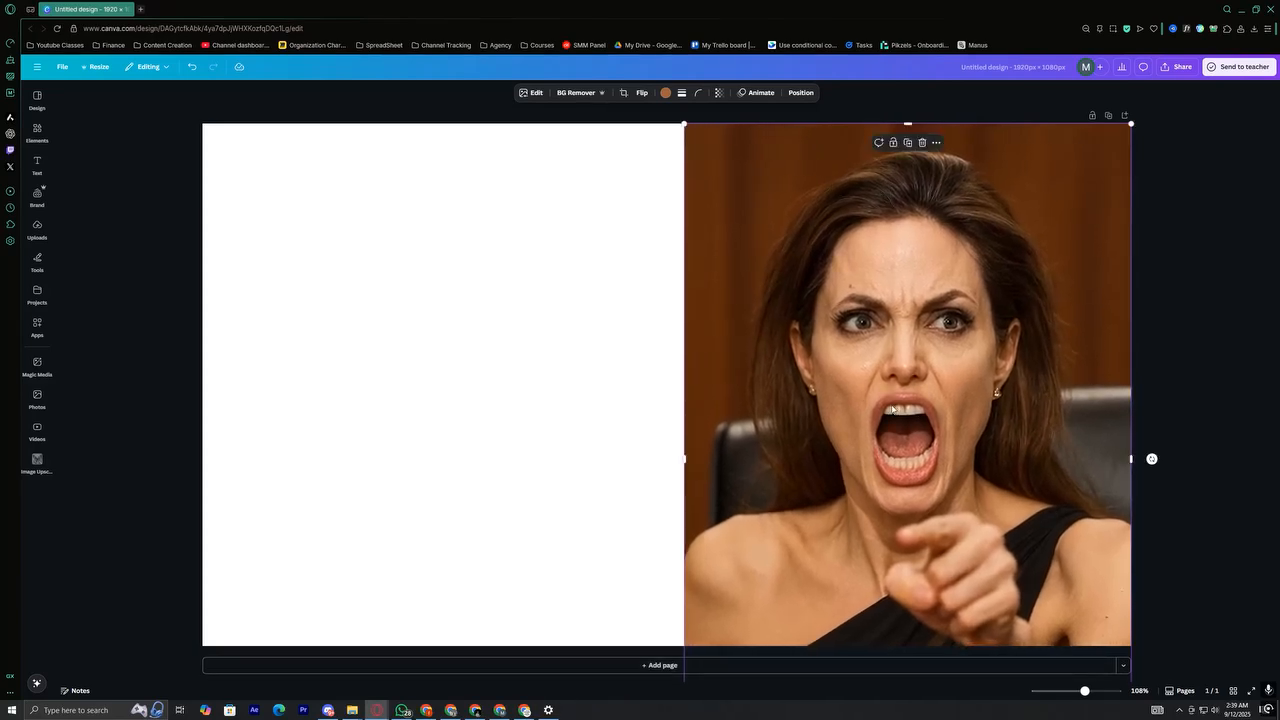
drag(893, 409, 889, 390)
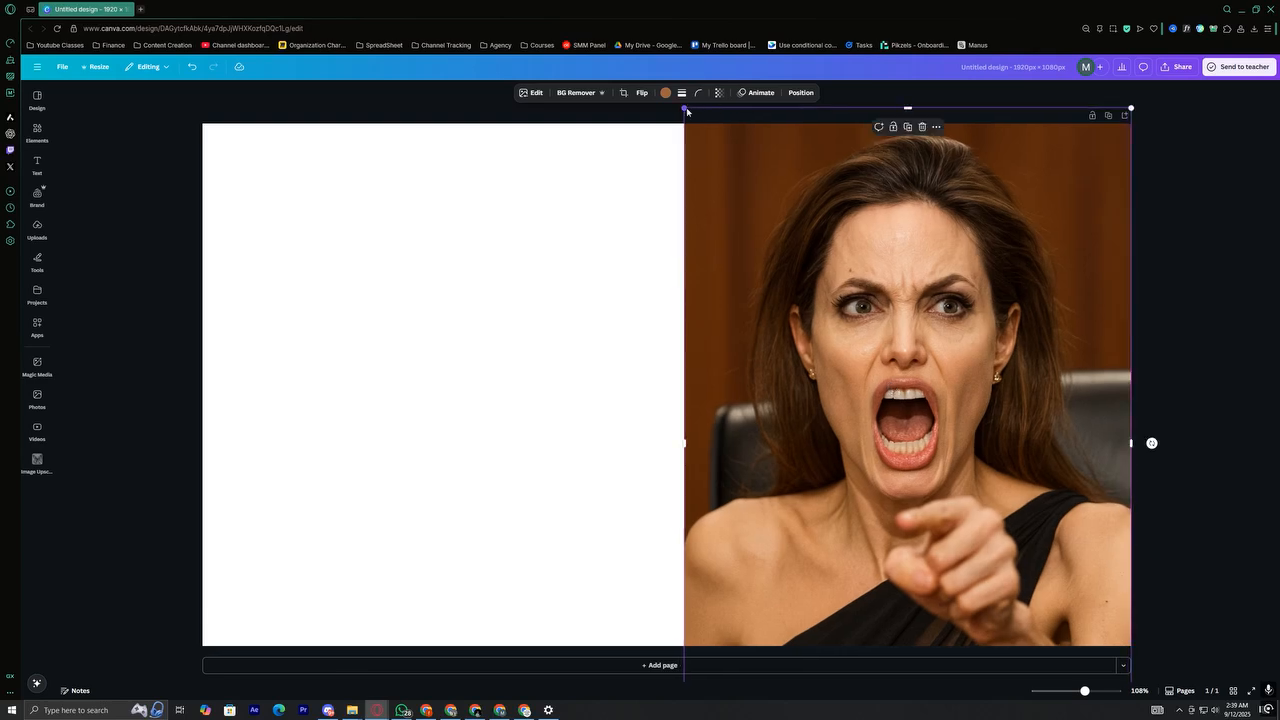
drag(681, 105, 677, 100)
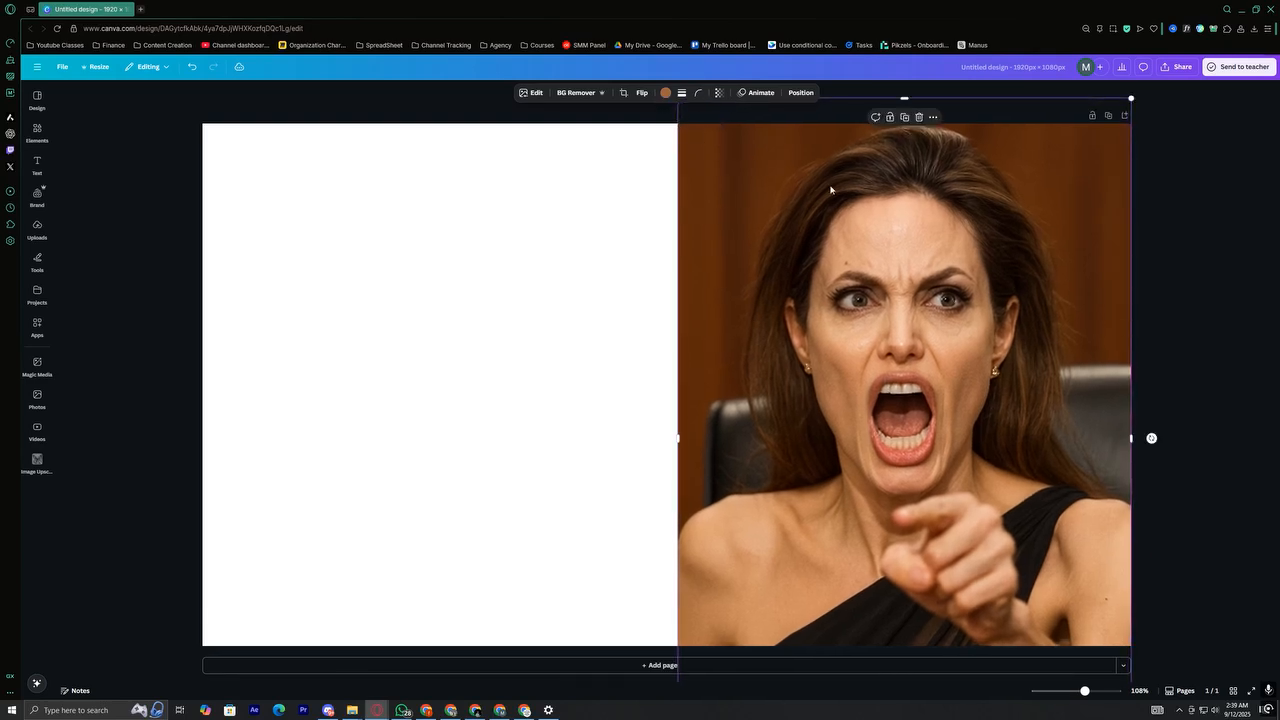
drag(831, 189, 828, 192)
click(1149, 443)
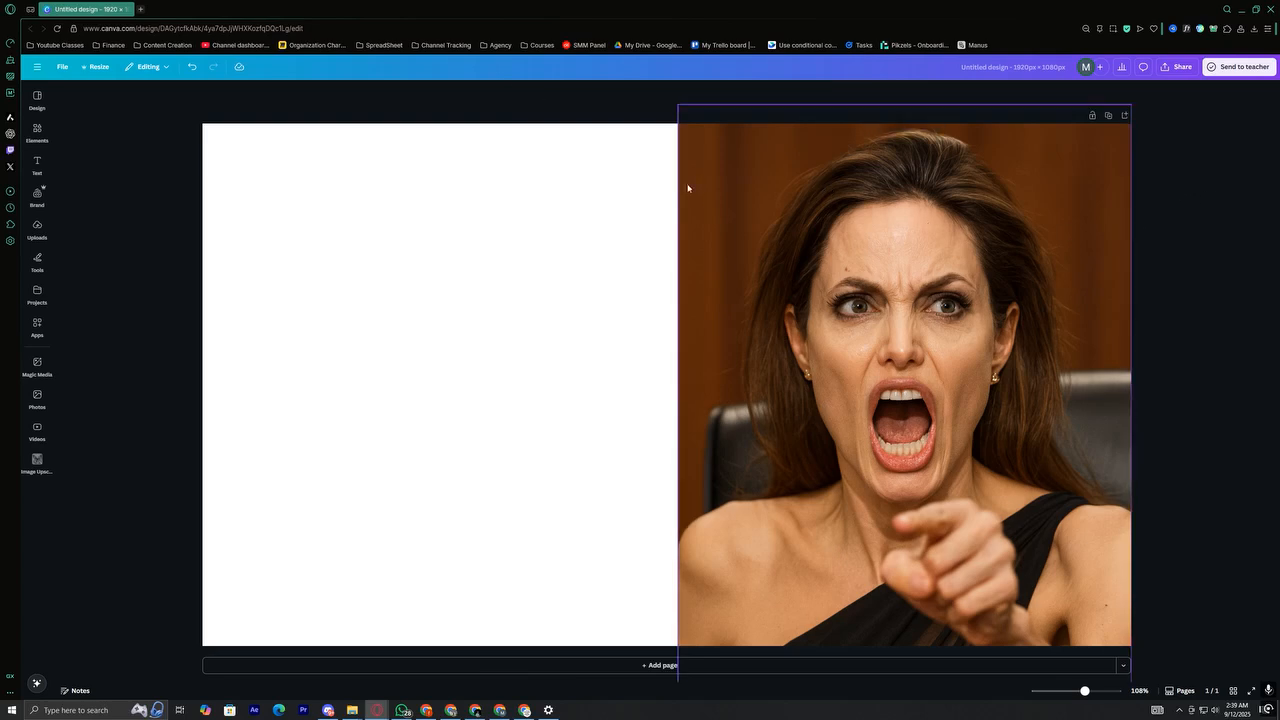
click(691, 136)
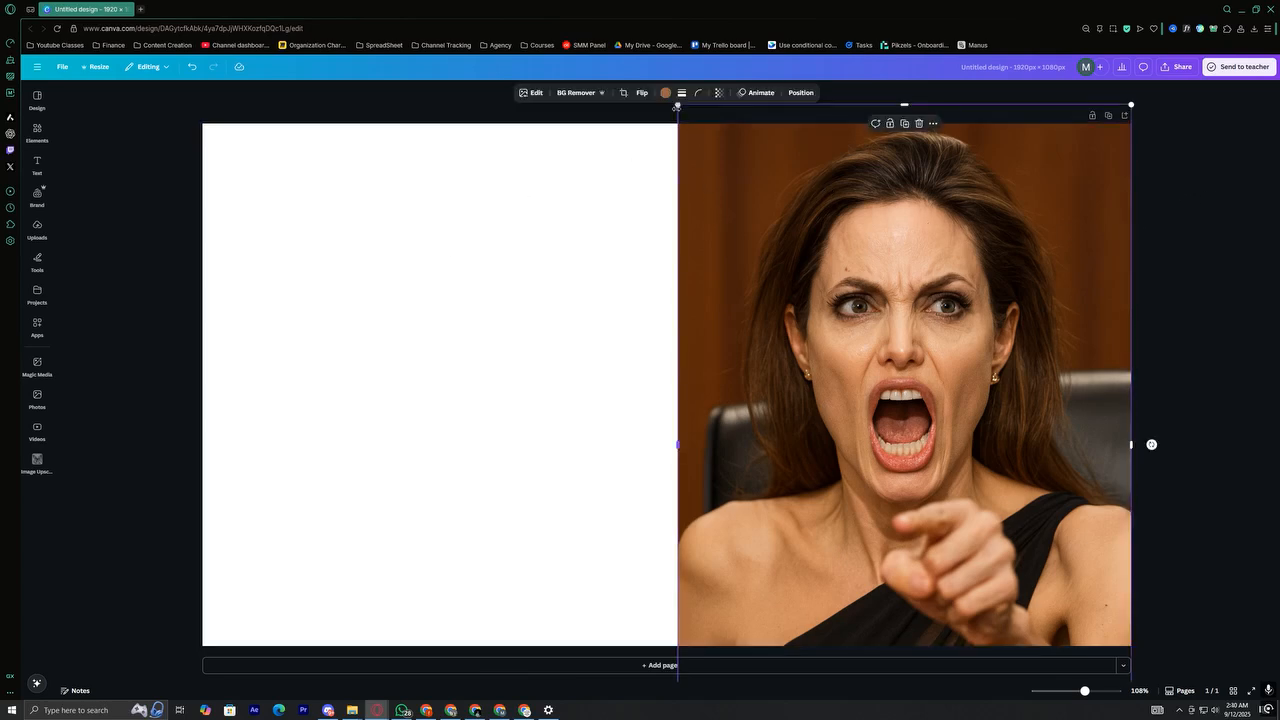
drag(677, 105, 655, 104)
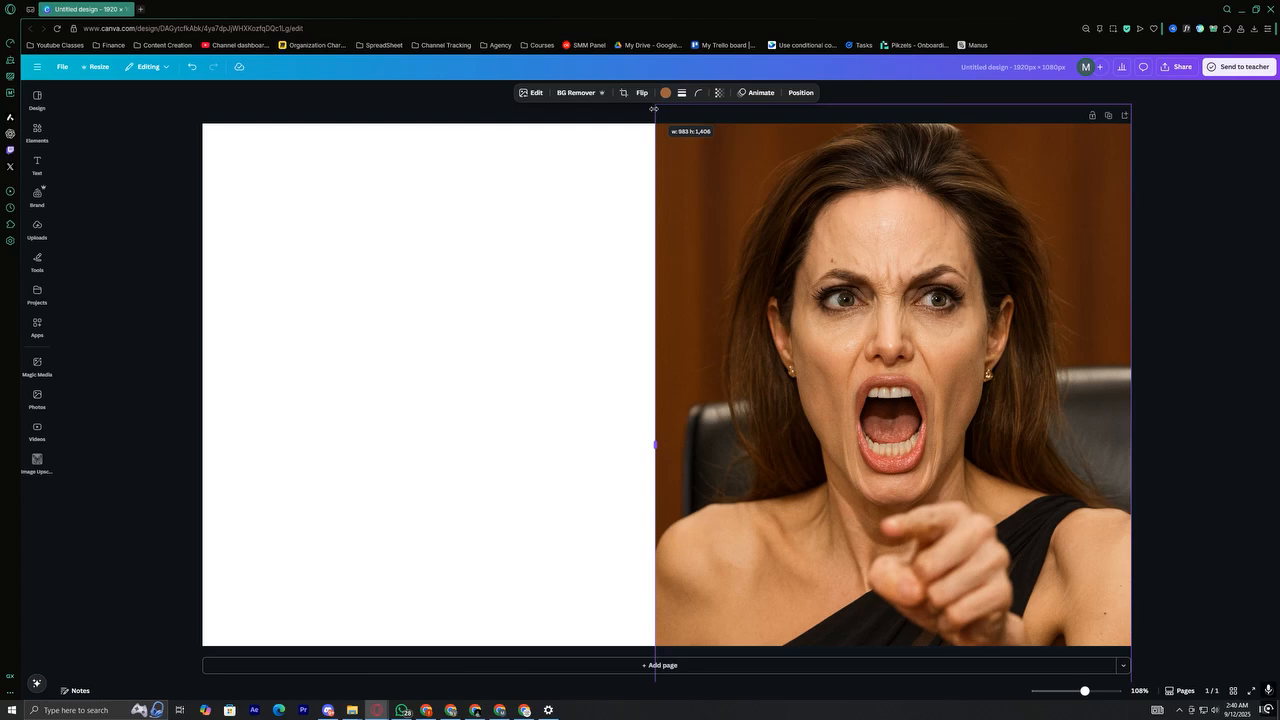
click(1198, 225)
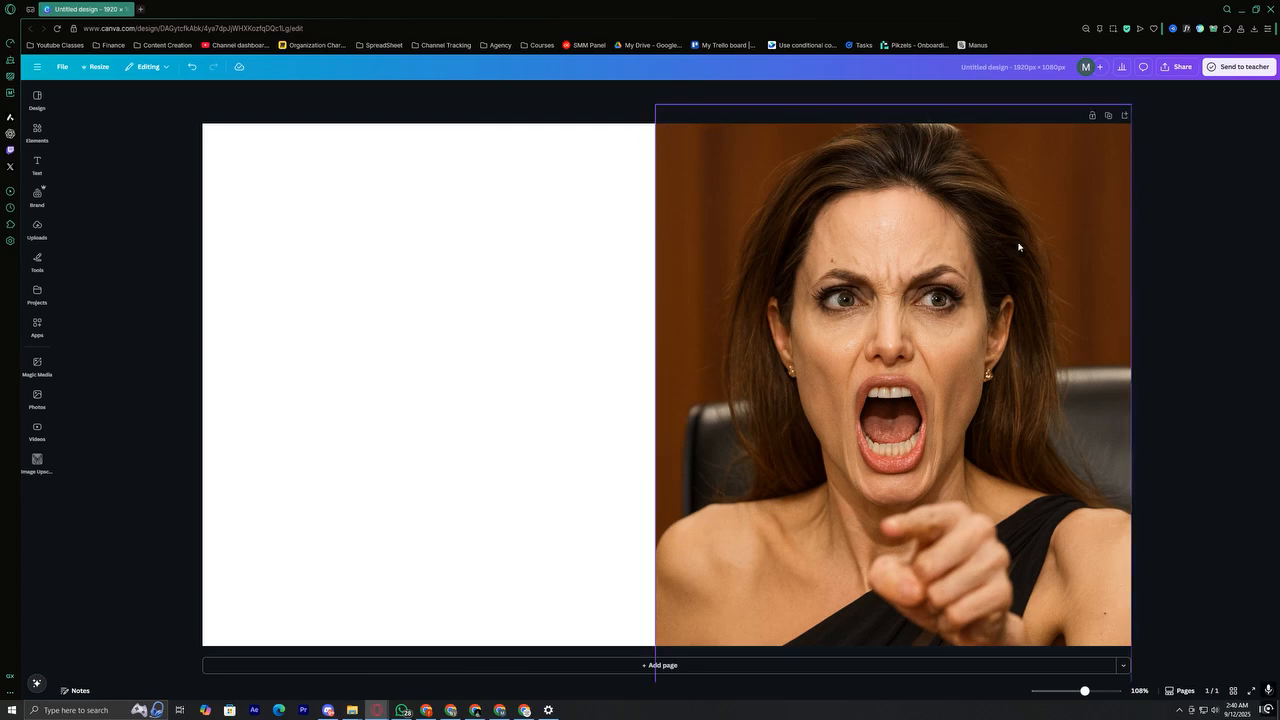
Check the re-rendered heartbroken image in ChatGPT, and copy Courtroom Style background prompt 2 about the witness stand from the prompt document
click(456, 711)
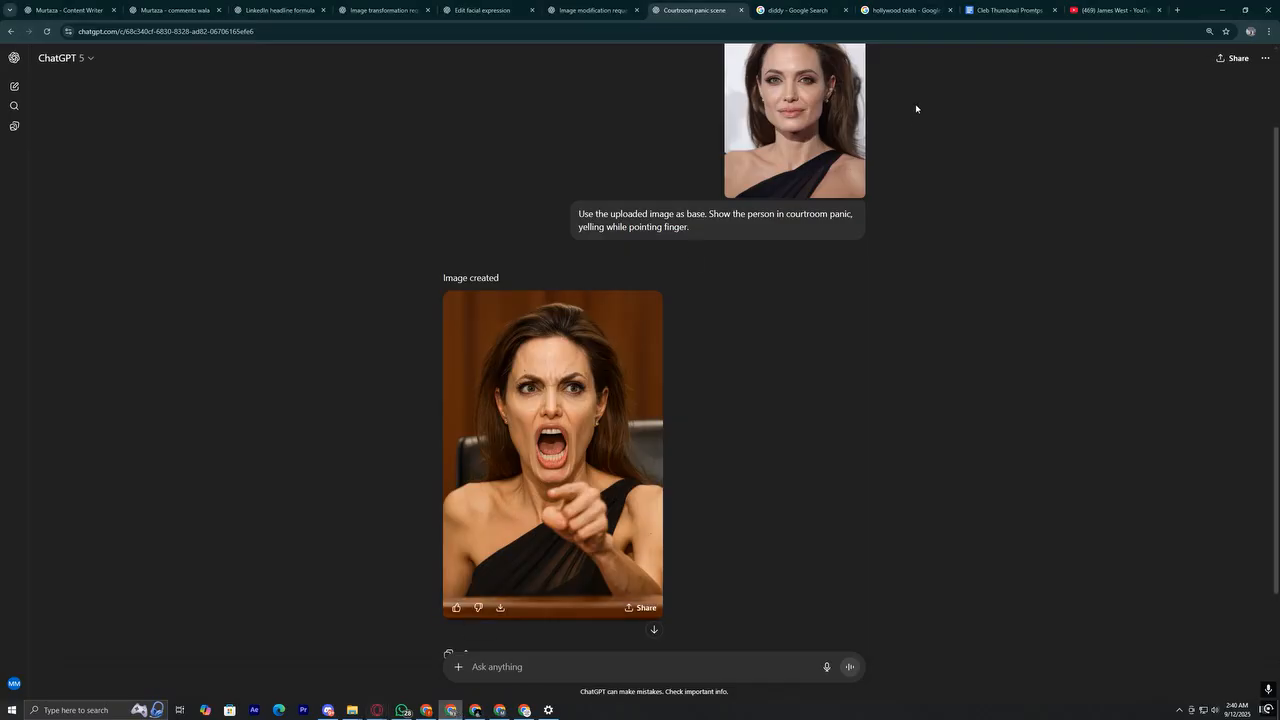
click(605, 5)
click(385, 10)
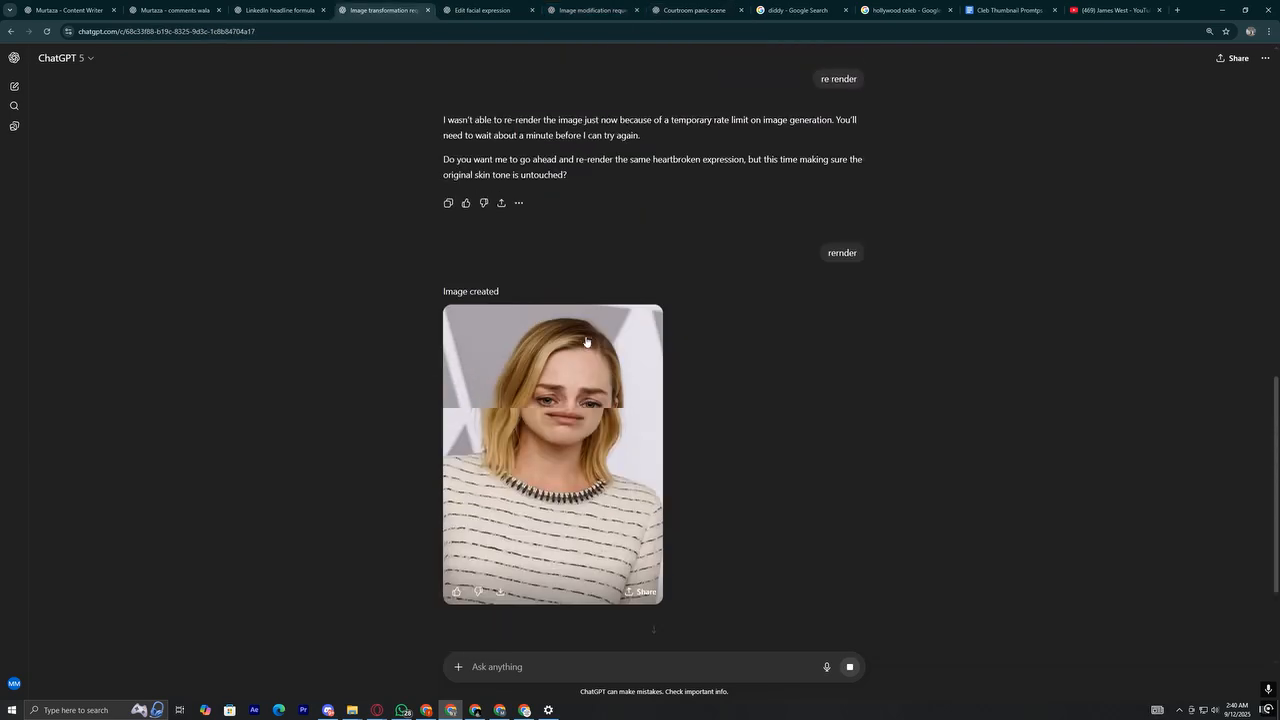
scroll(586, 340, up, 8)
scroll(586, 340, down, 15)
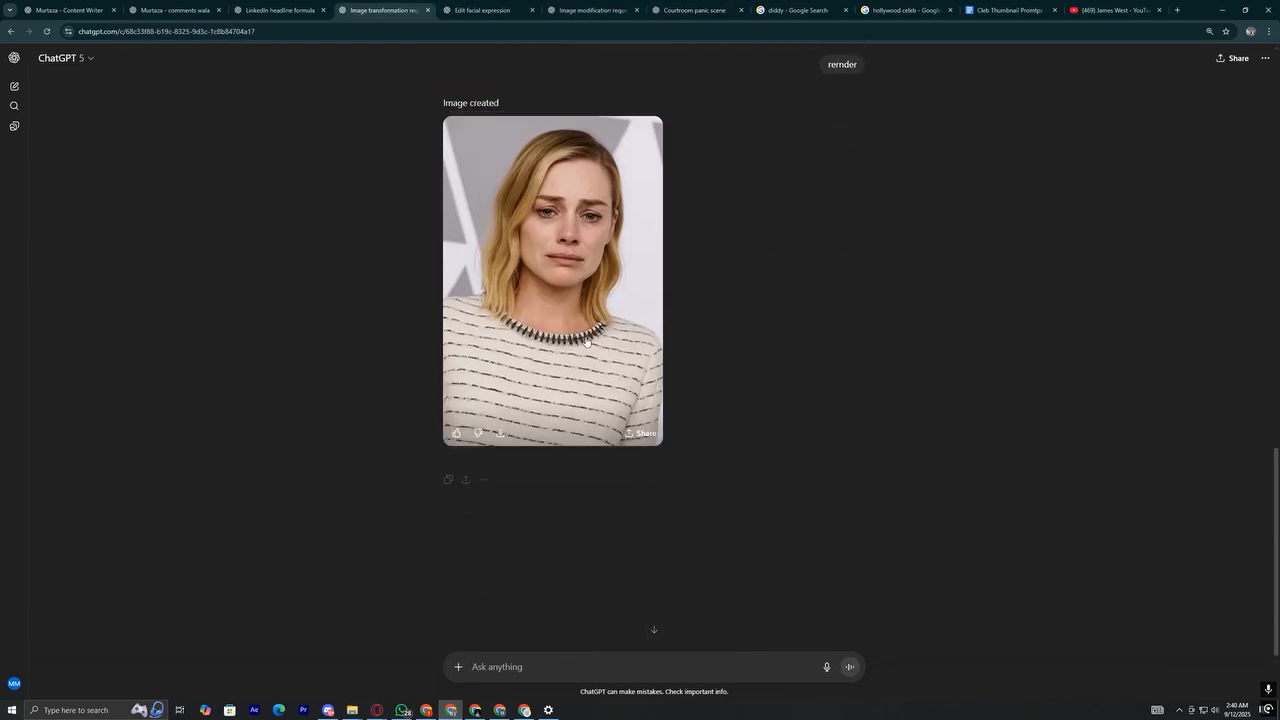
click(1005, 10)
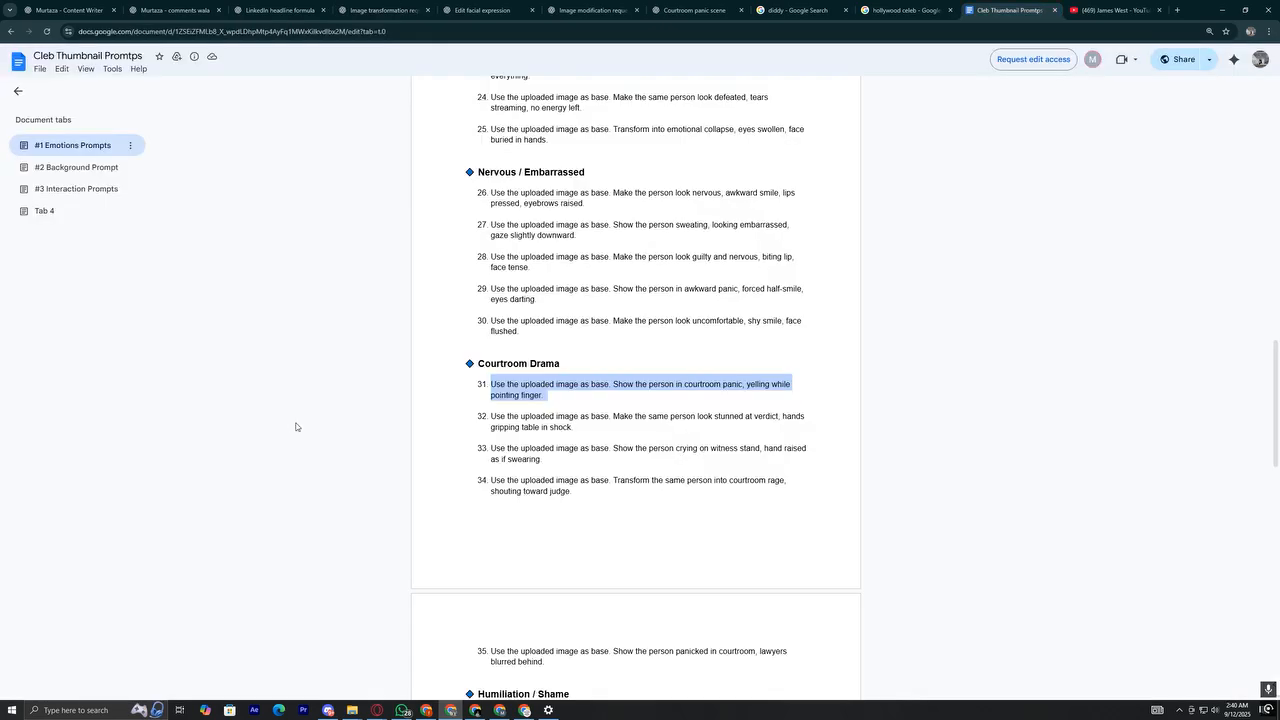
click(76, 189)
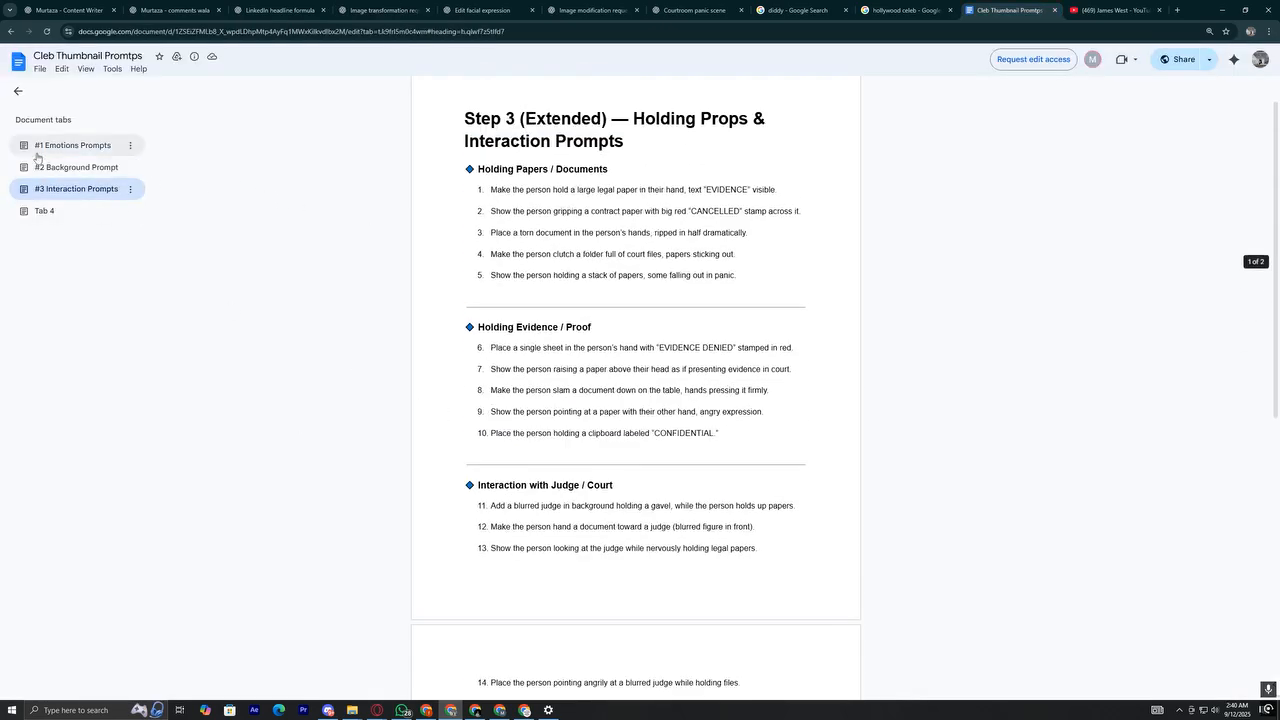
click(76, 167)
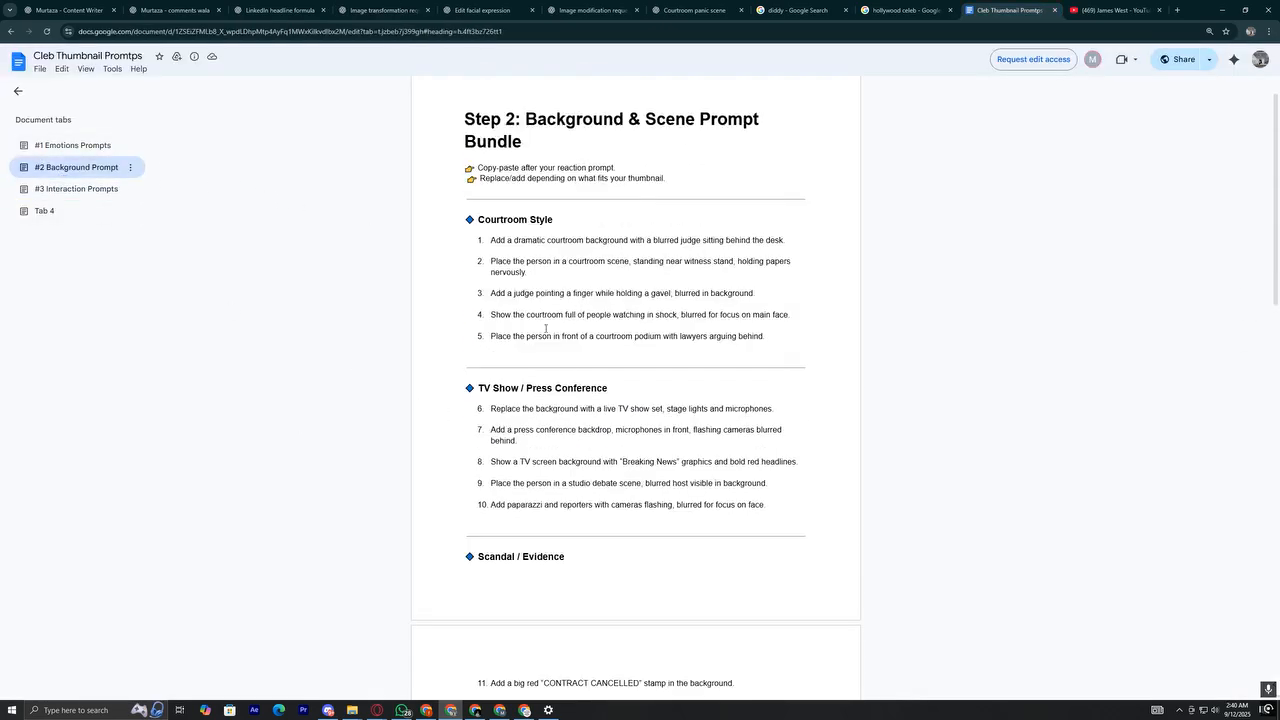
triple_click(560, 265)
key(ctrl+c)
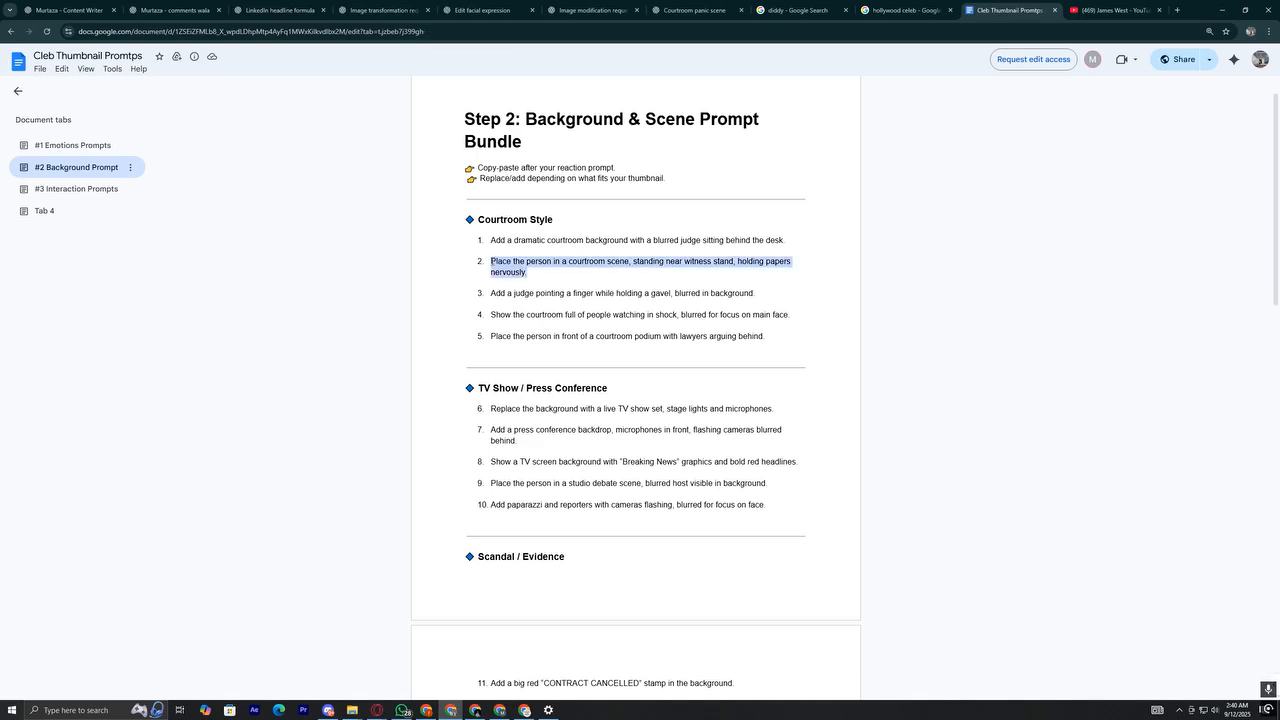
Send the copied prompt about a courtroom scene with nervously held papers in the heartbroken-woman ChatGPT chat
click(383, 10)
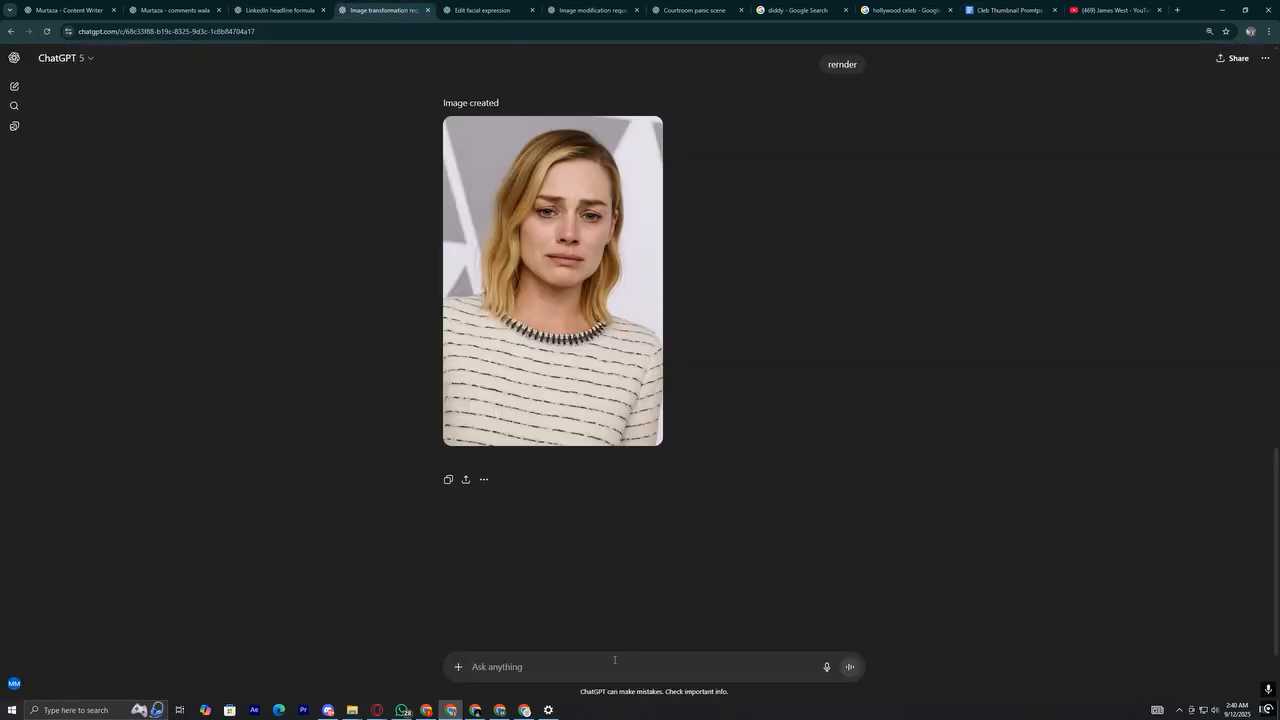
key(ctrl+v)
key(Return)
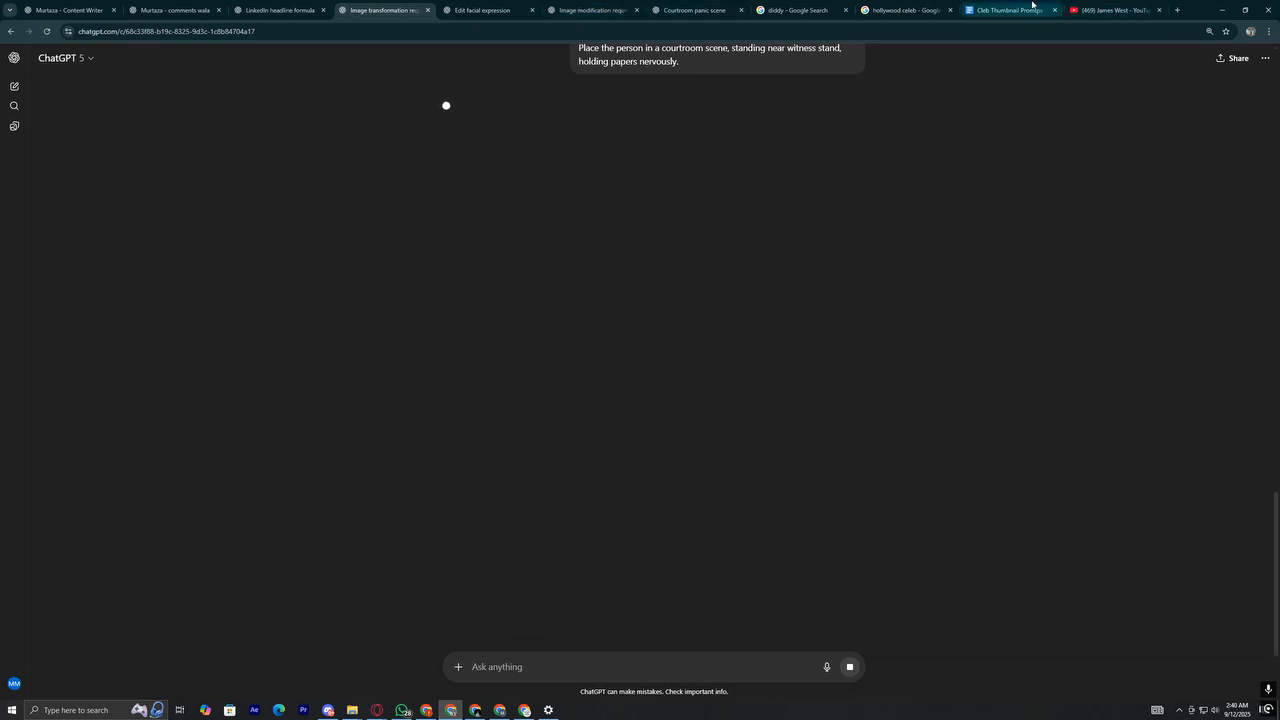
With the YouTube breaking-news thumbnails as reference, switch to Canva, add a white square and place it low on the empty left half
click(504, 5)
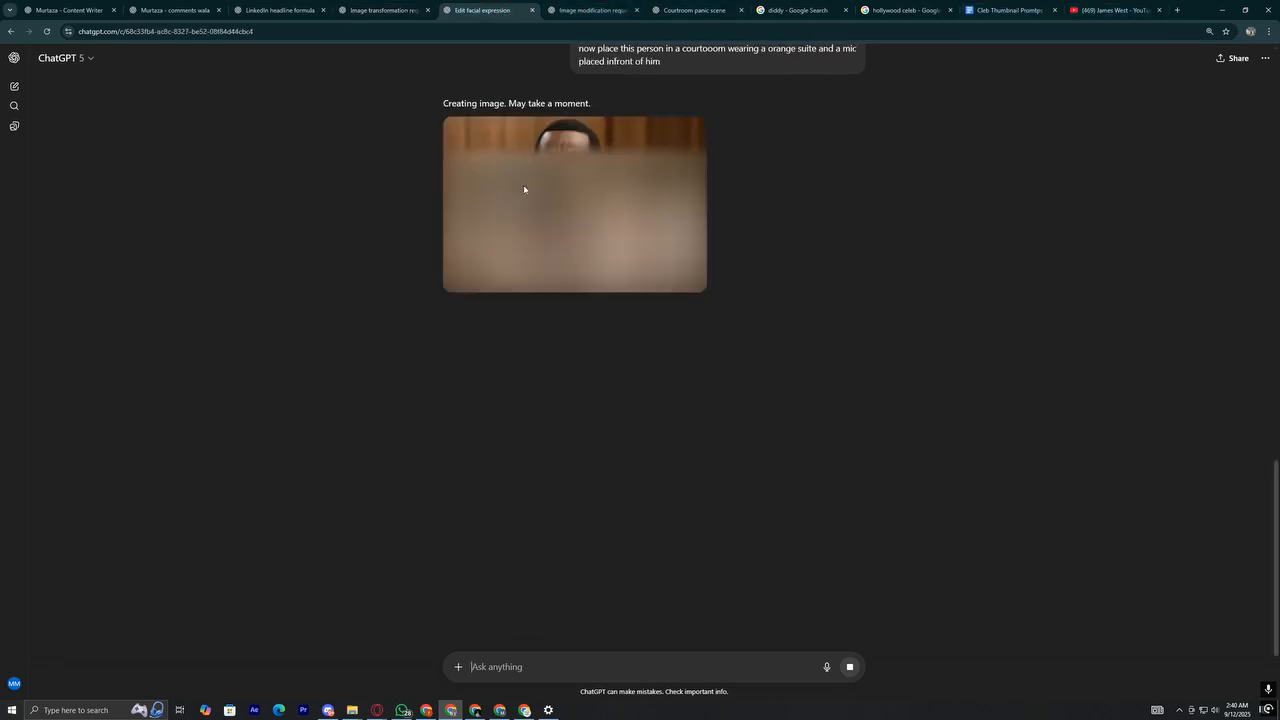
click(1112, 9)
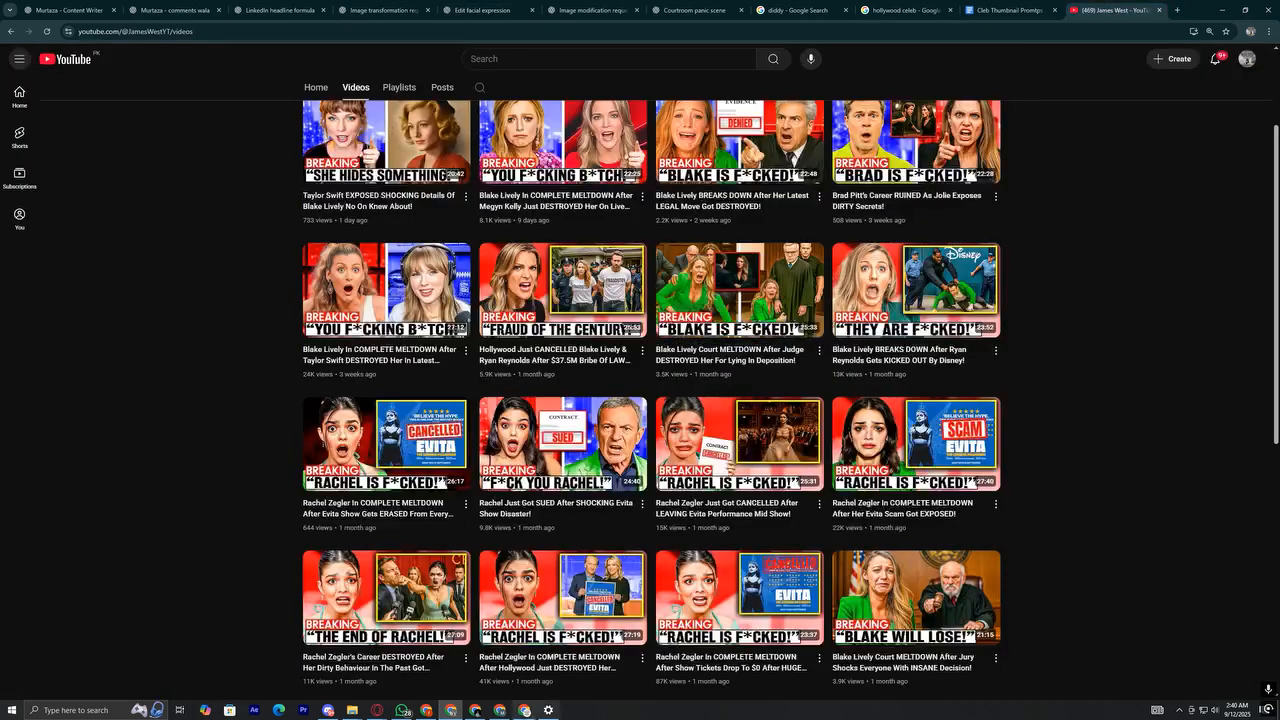
click(393, 692)
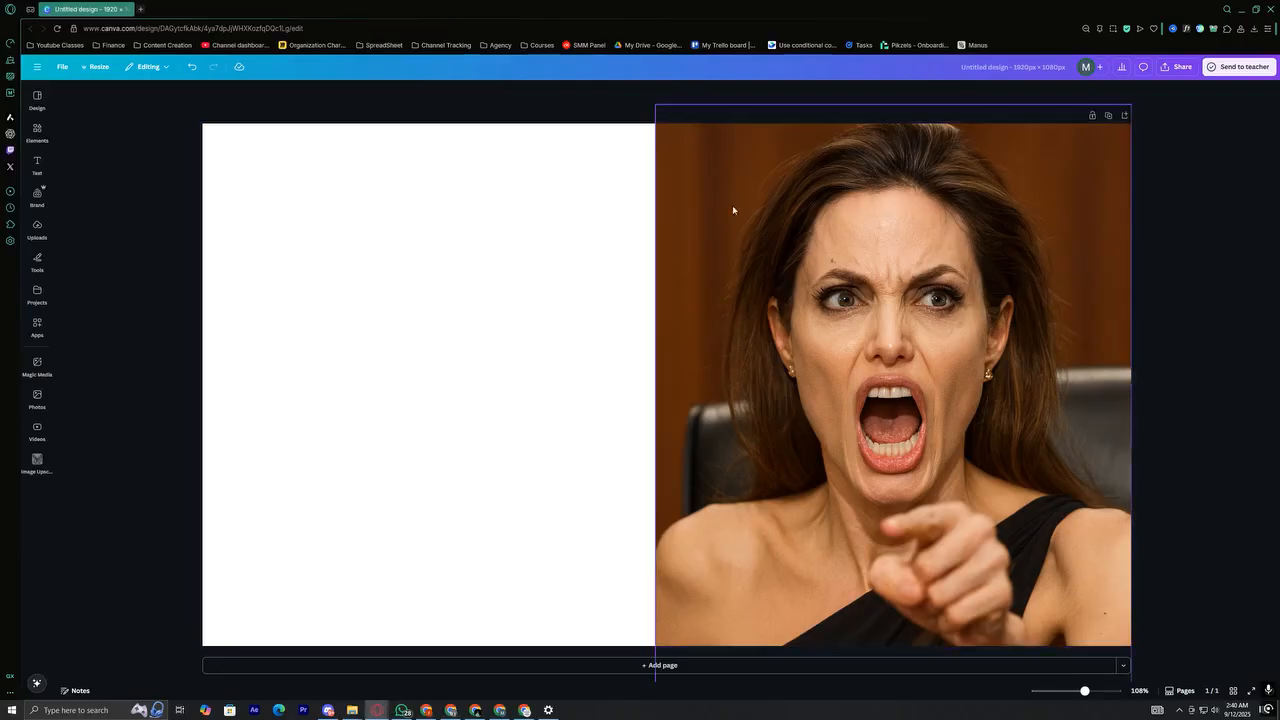
click(38, 133)
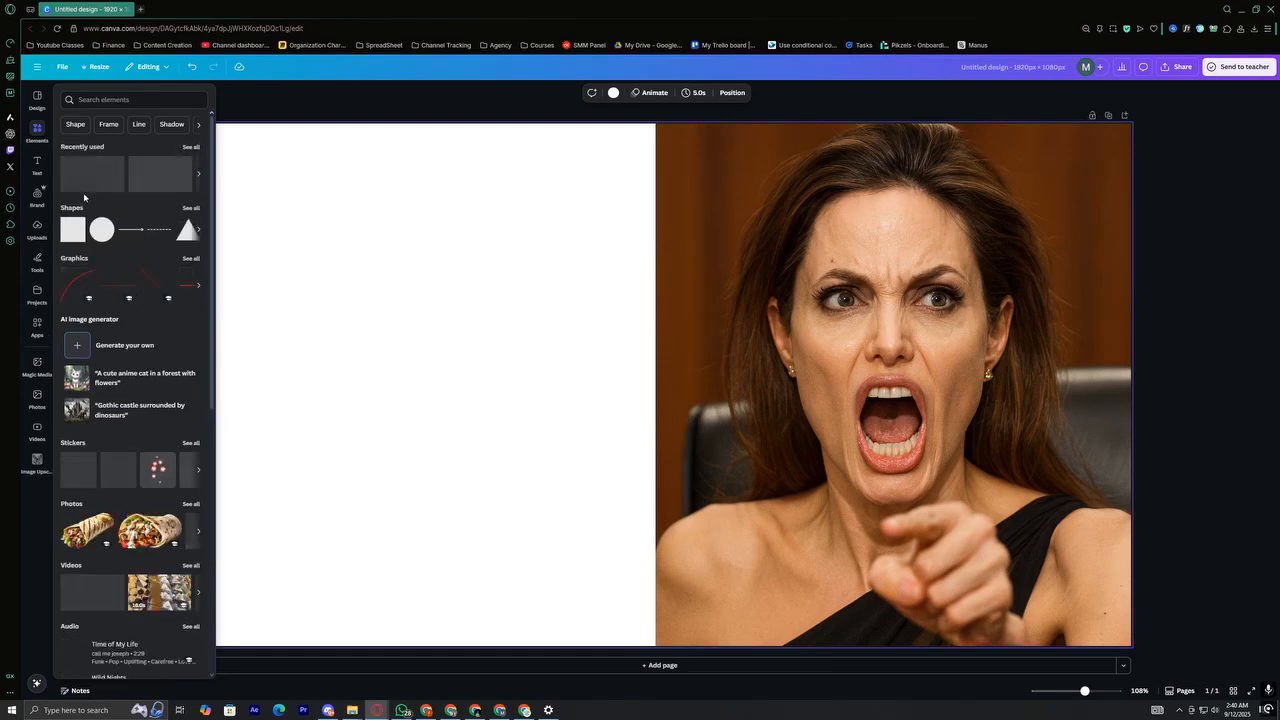
drag(80, 226, 425, 495)
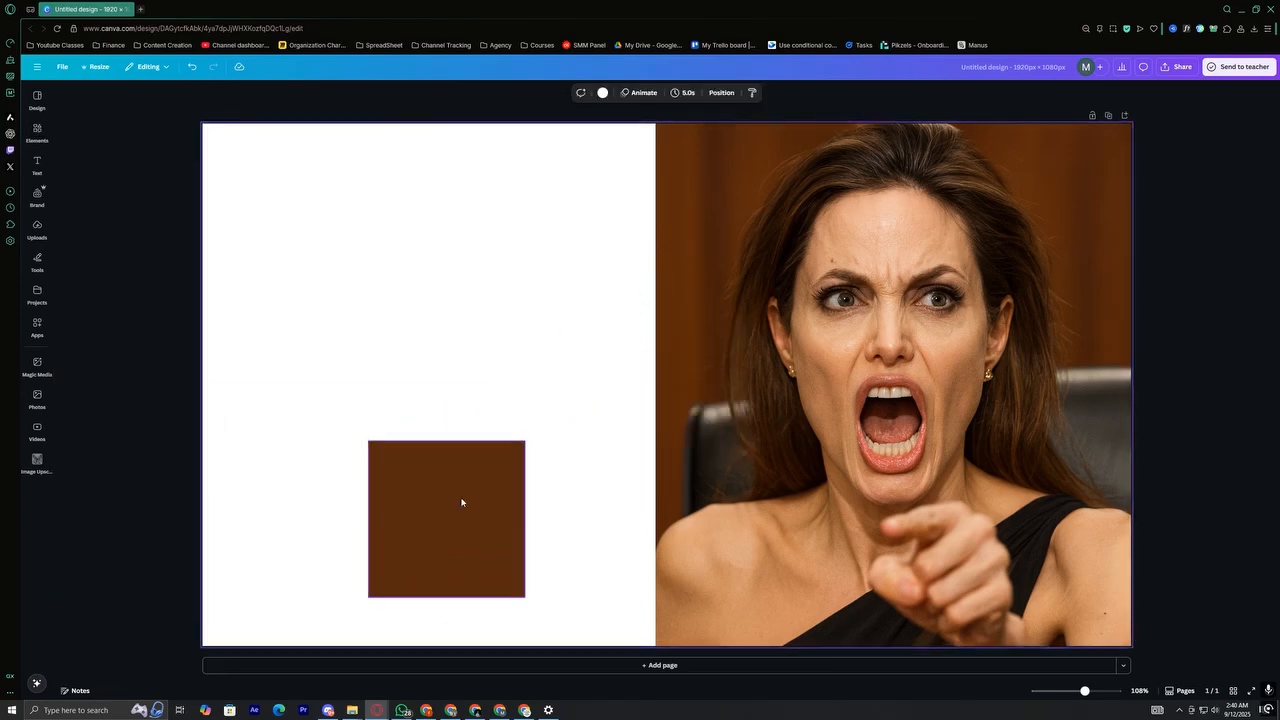
click(463, 92)
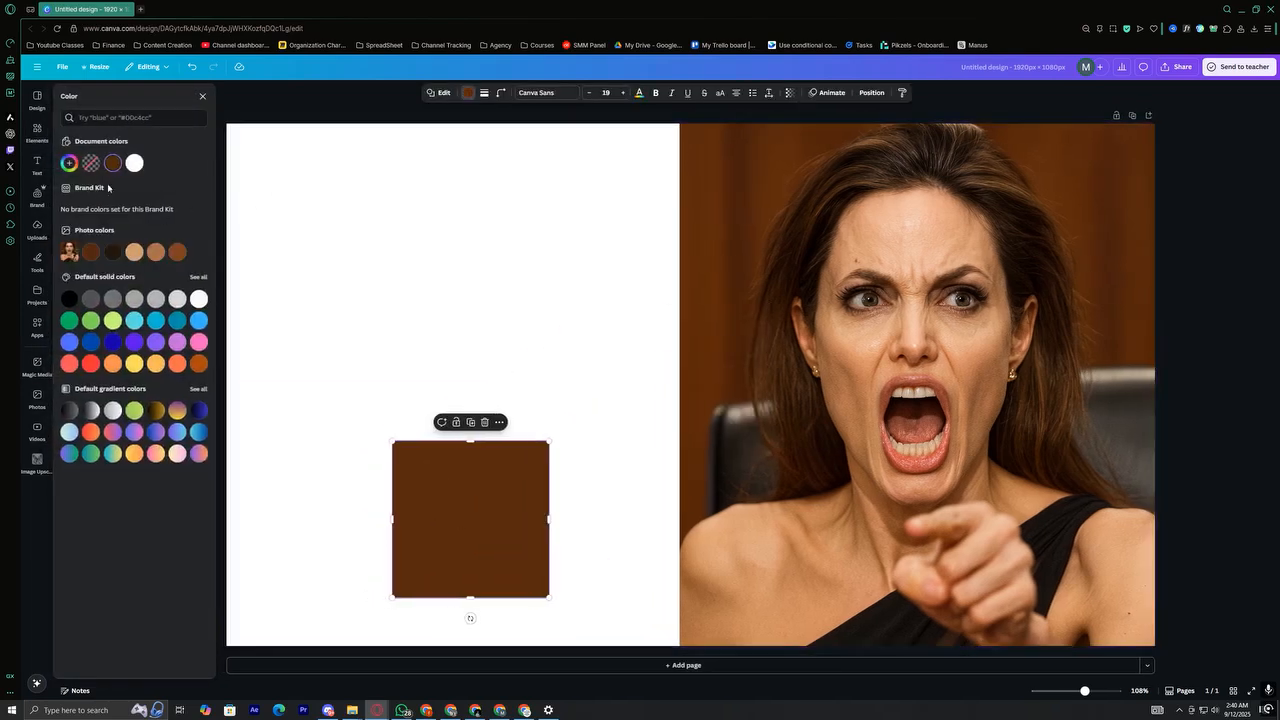
click(134, 162)
drag(372, 521, 331, 514)
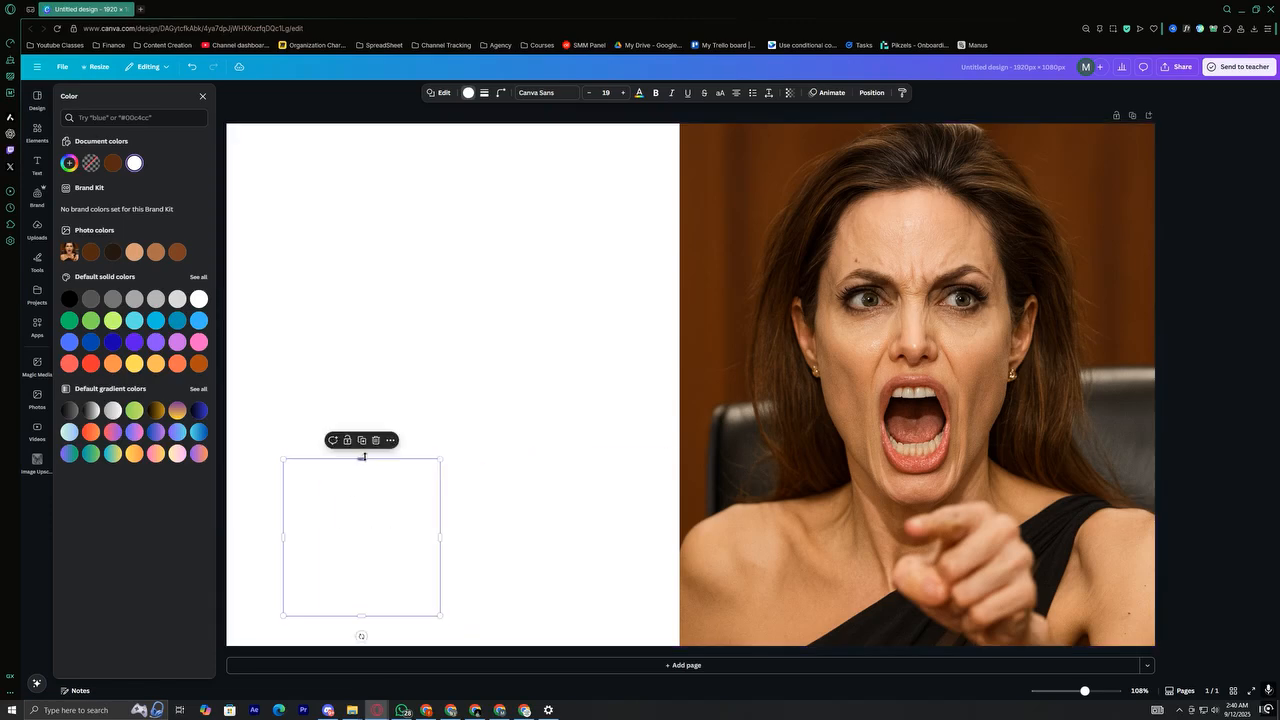
Reshape the white square into a low, wide bar spanning most of the canvas's lower part
drag(360, 458, 352, 528)
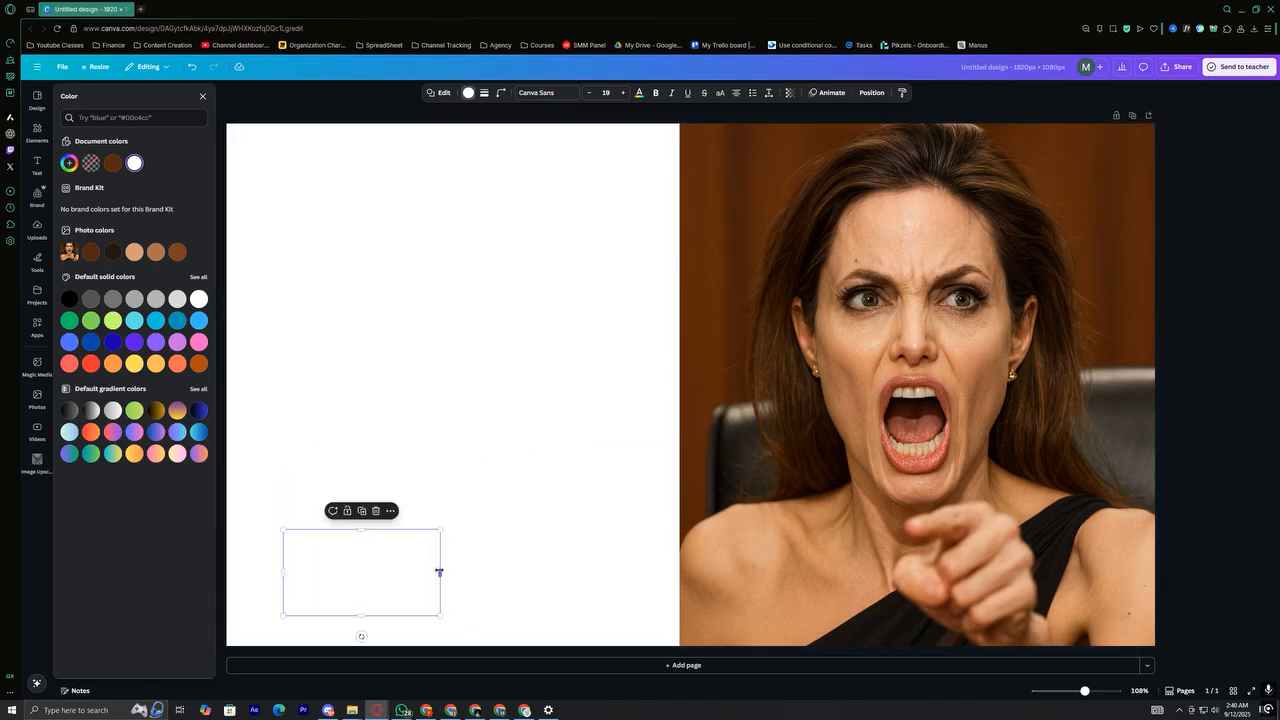
drag(439, 572, 1100, 567)
click(656, 595)
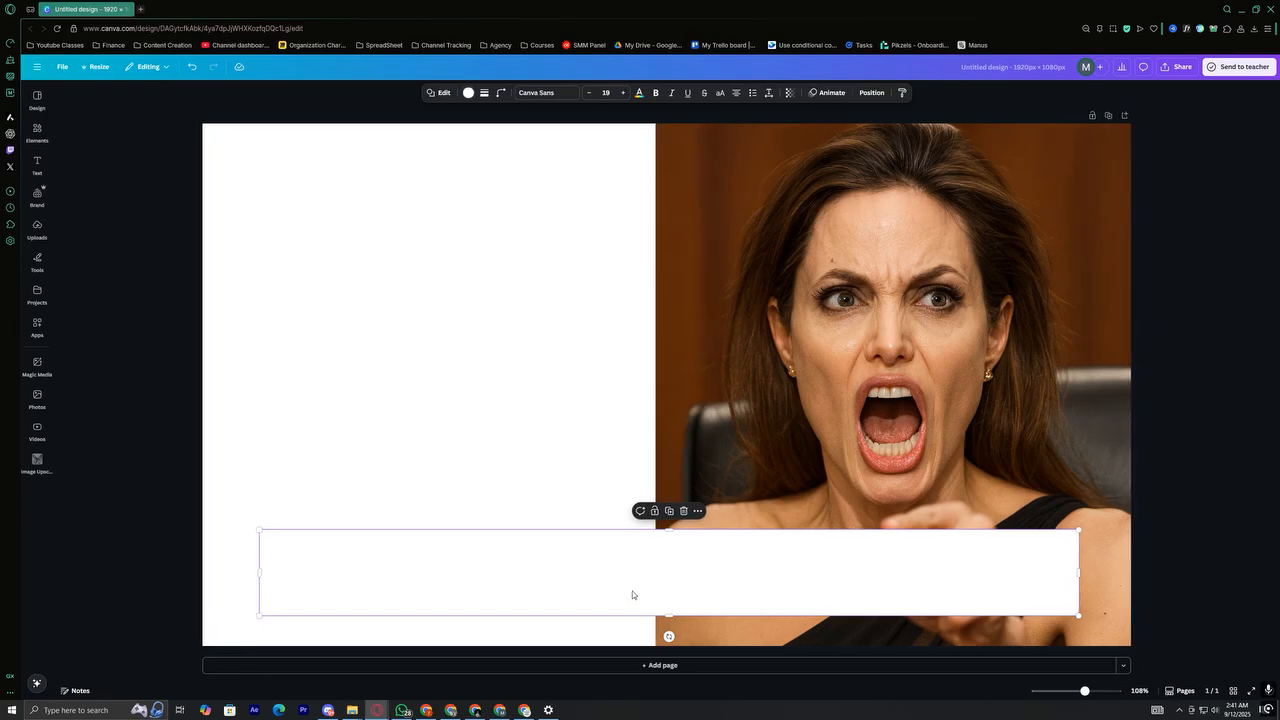
Duplicate the white bar and shrink the copy into a small label directly above the bar's left end
drag(632, 595, 628, 496)
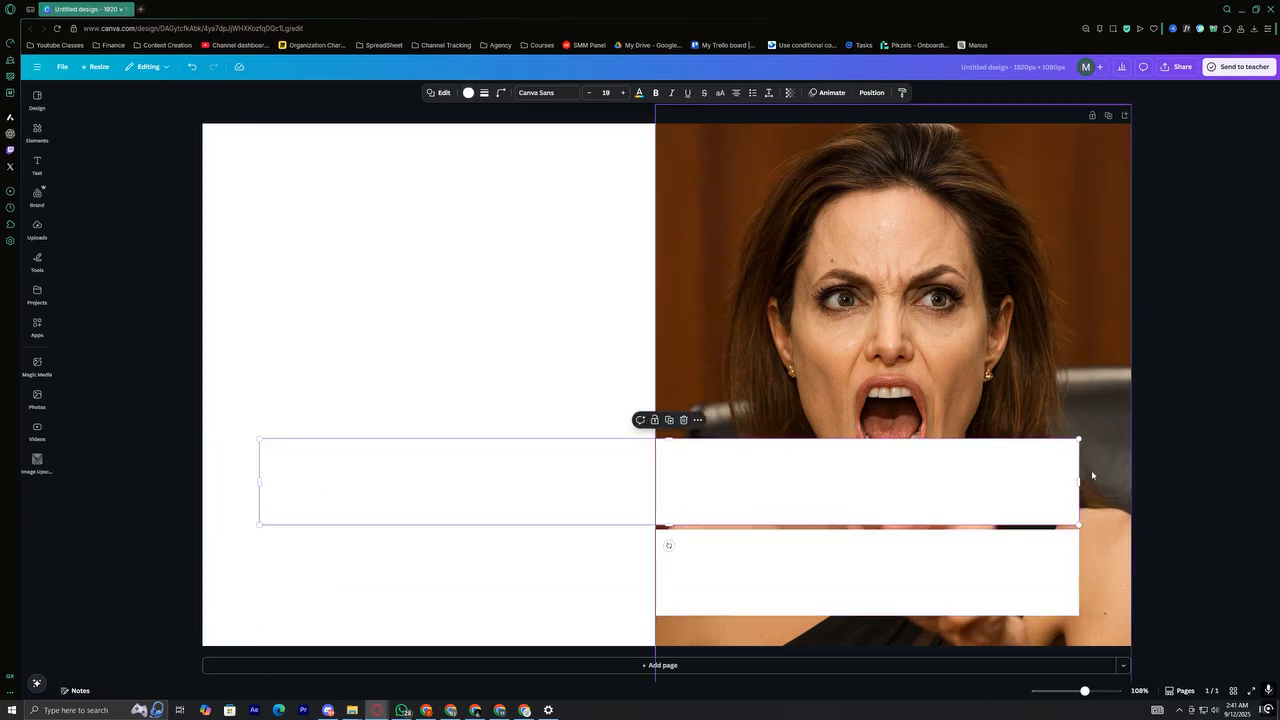
drag(1079, 481, 423, 501)
drag(341, 438, 345, 490)
Fill the small label with bright red and widen it slightly
click(468, 92)
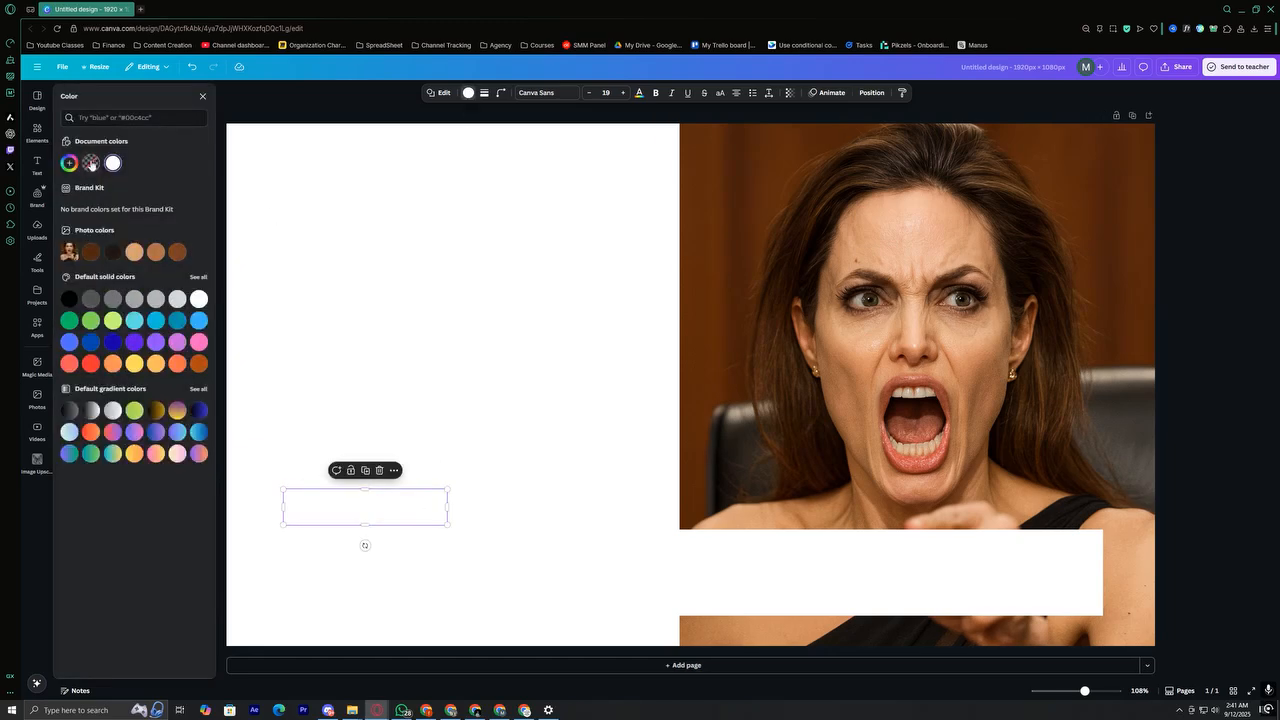
click(70, 163)
click(190, 206)
click(324, 264)
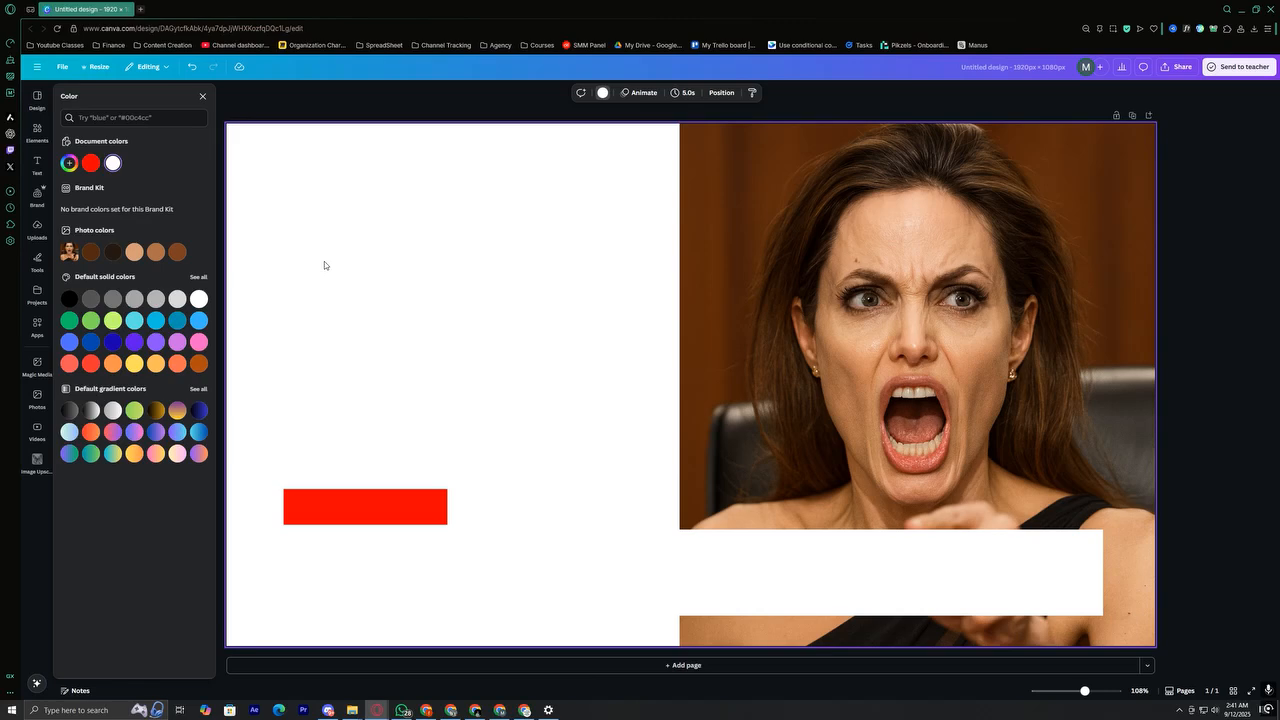
click(426, 495)
drag(448, 507, 460, 507)
click(503, 394)
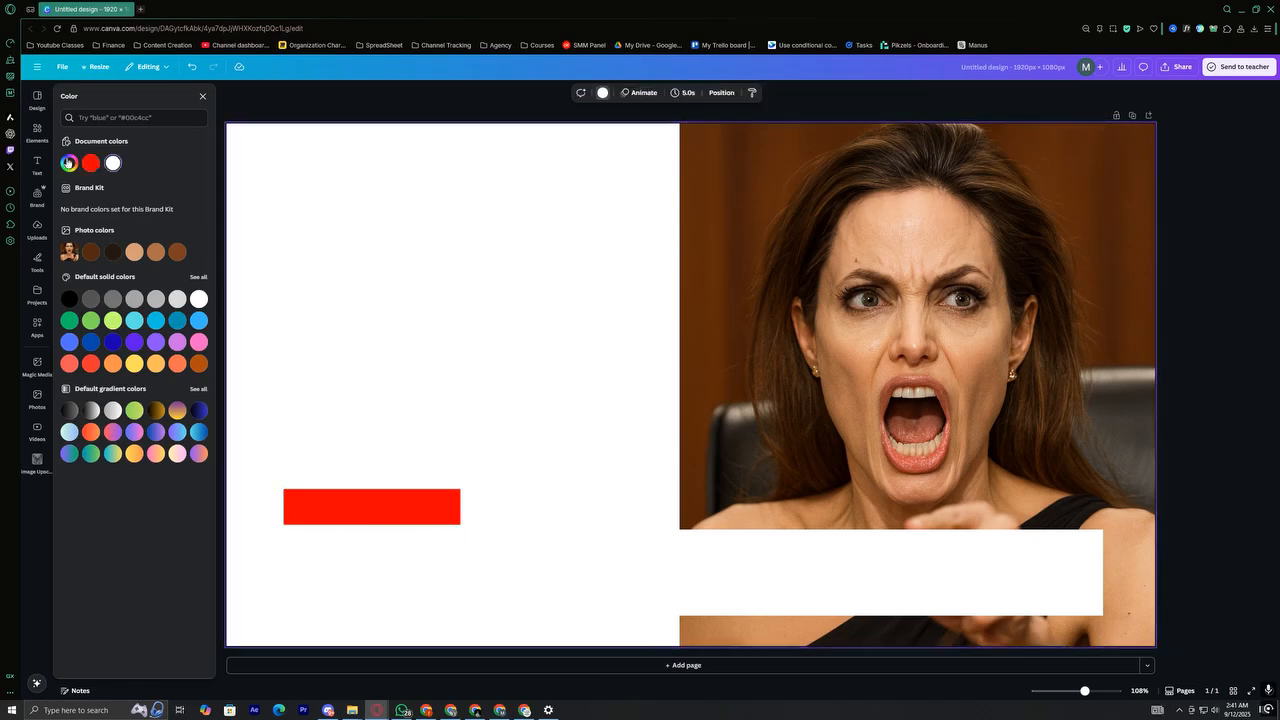
Add a heading that reads "Breaking"
click(38, 162)
text(t)
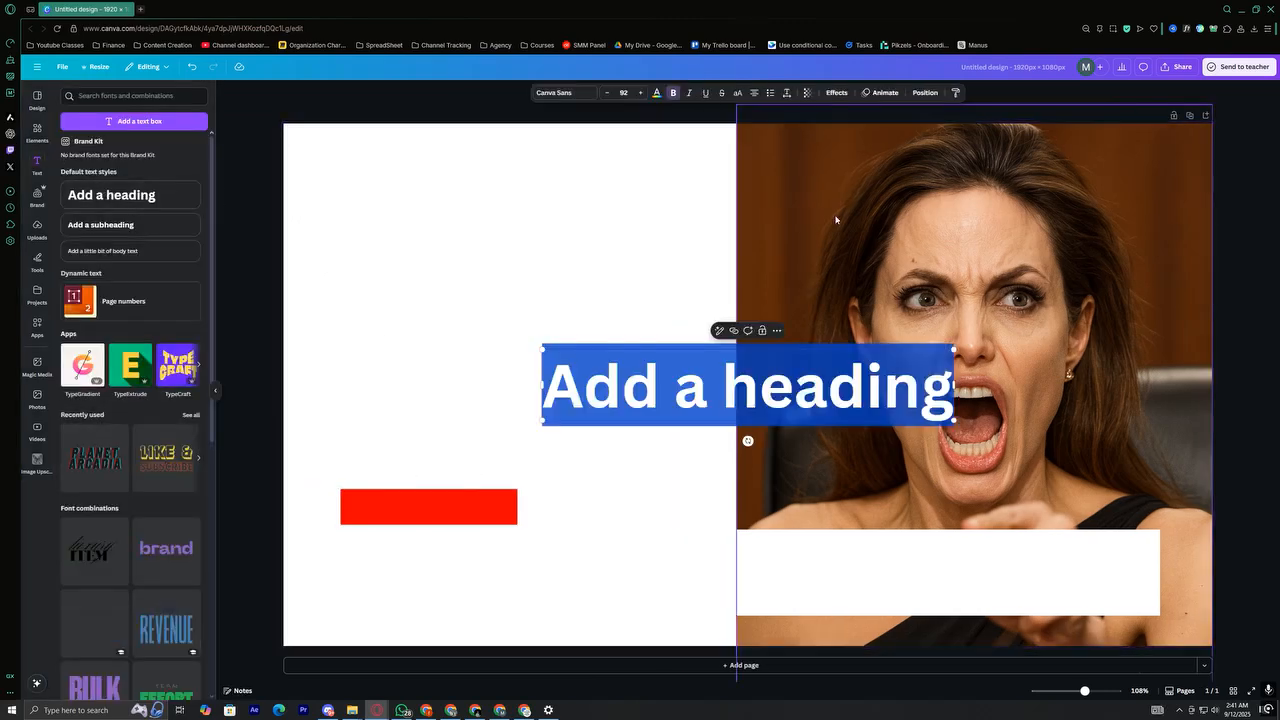
text(Brea)
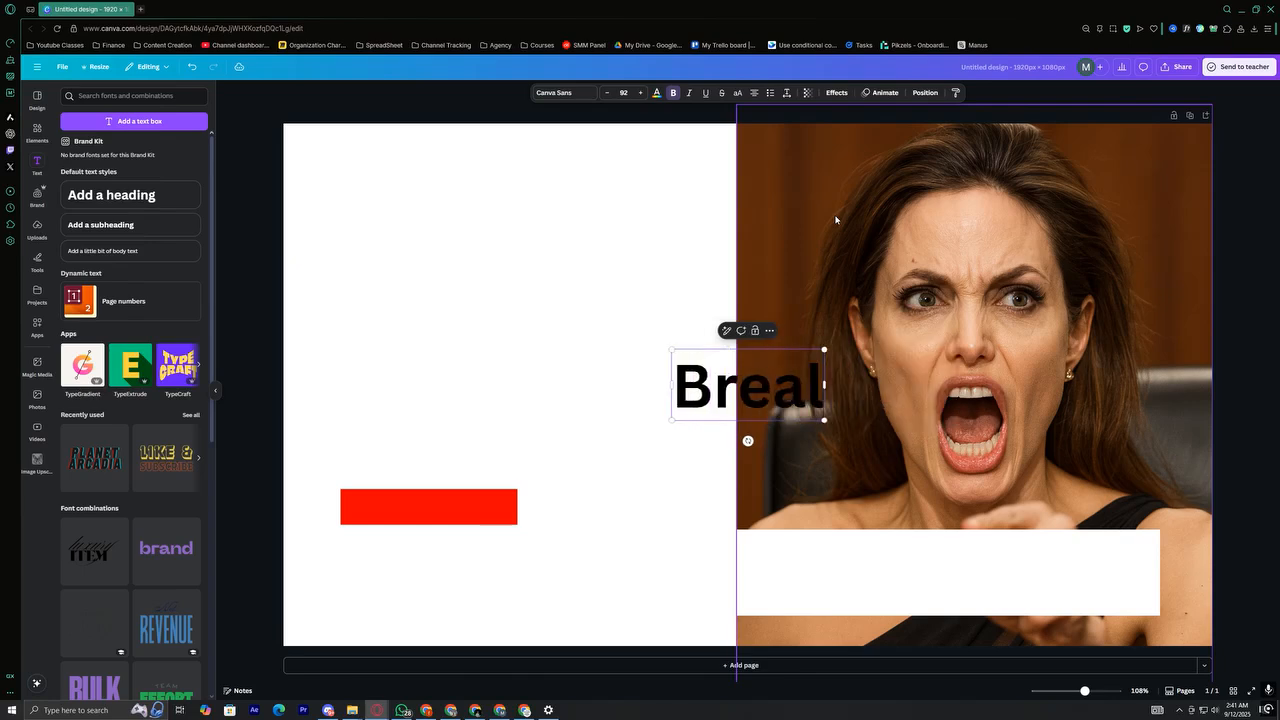
text(king)
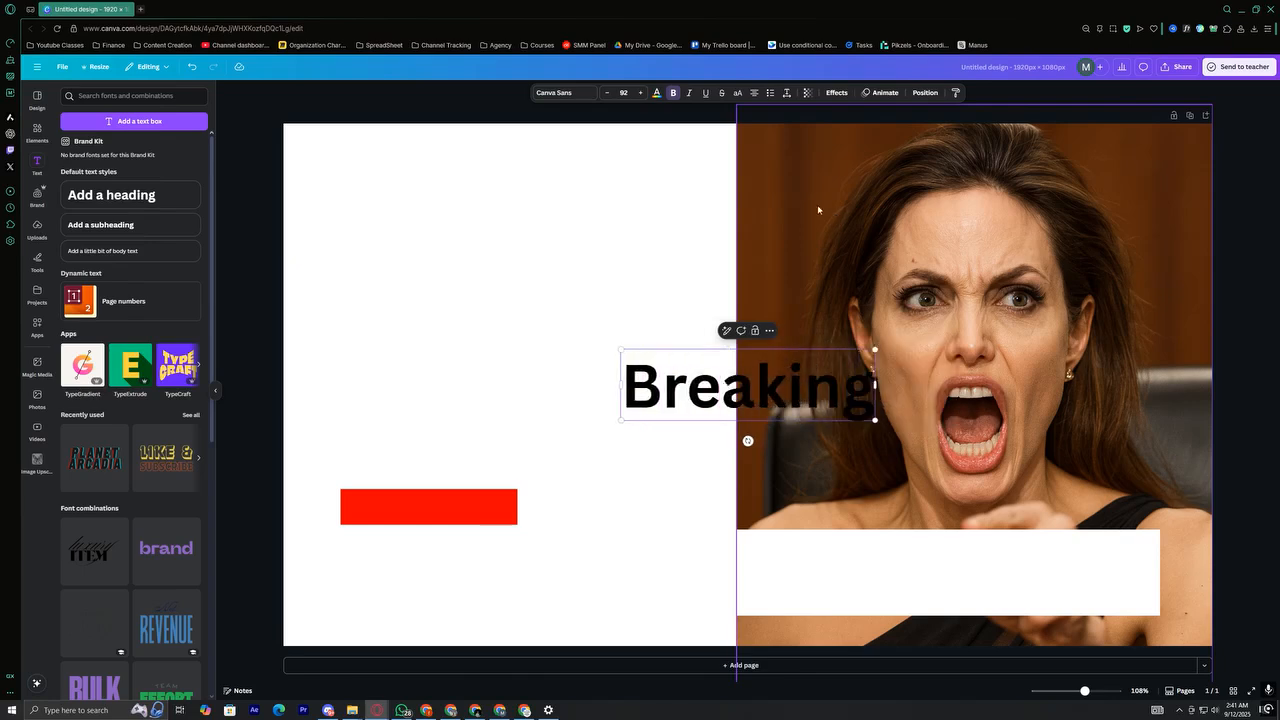
Colour the "Breaking" heading white and set its font to Anton
click(695, 333)
click(697, 372)
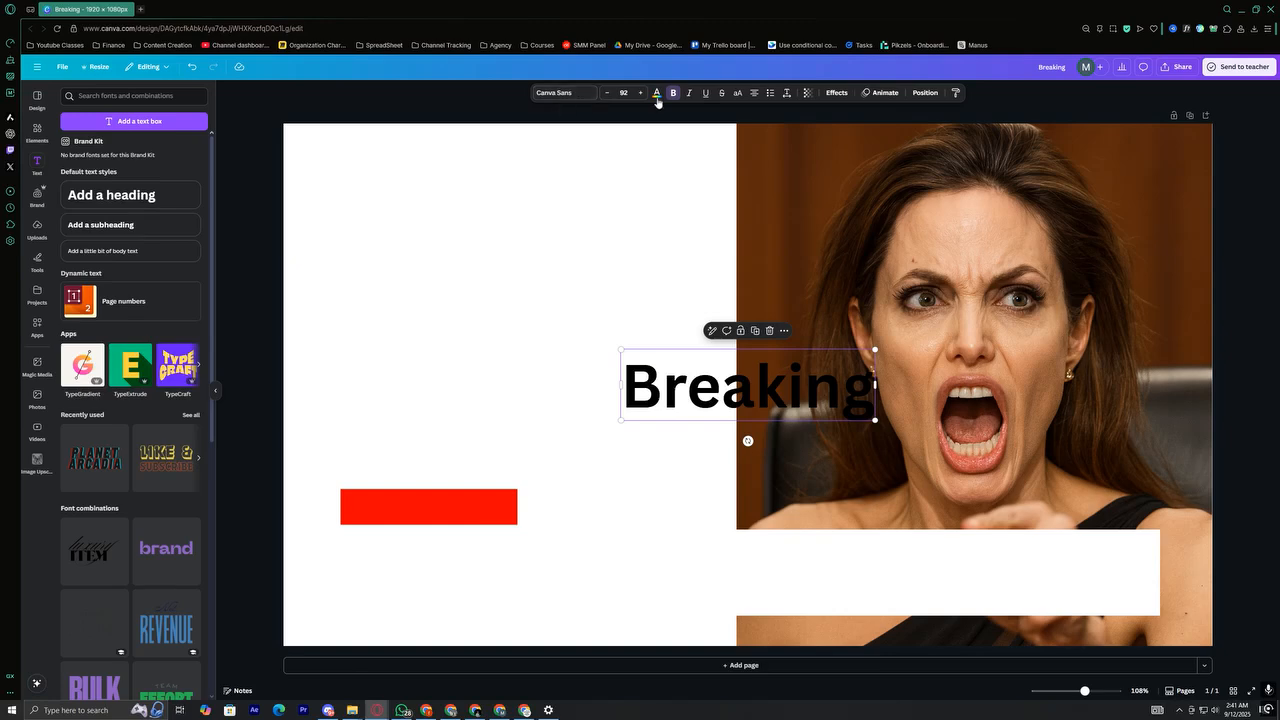
click(657, 100)
click(134, 159)
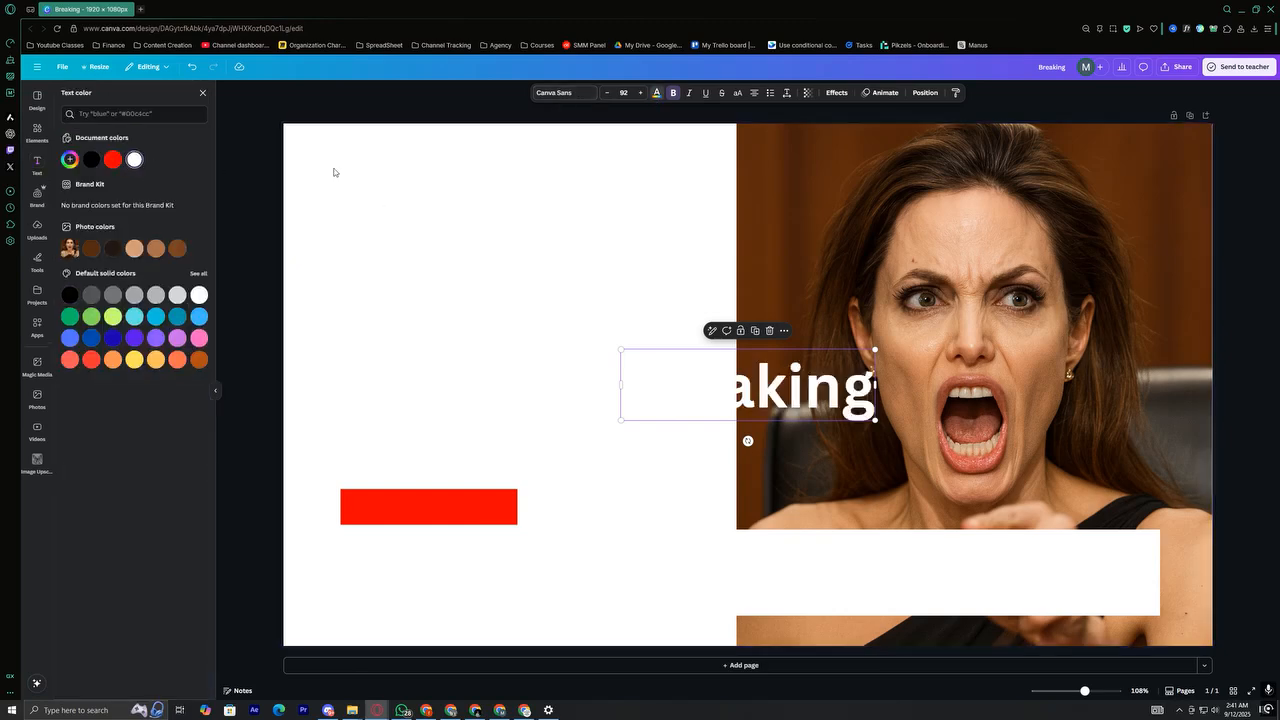
click(552, 97)
click(85, 240)
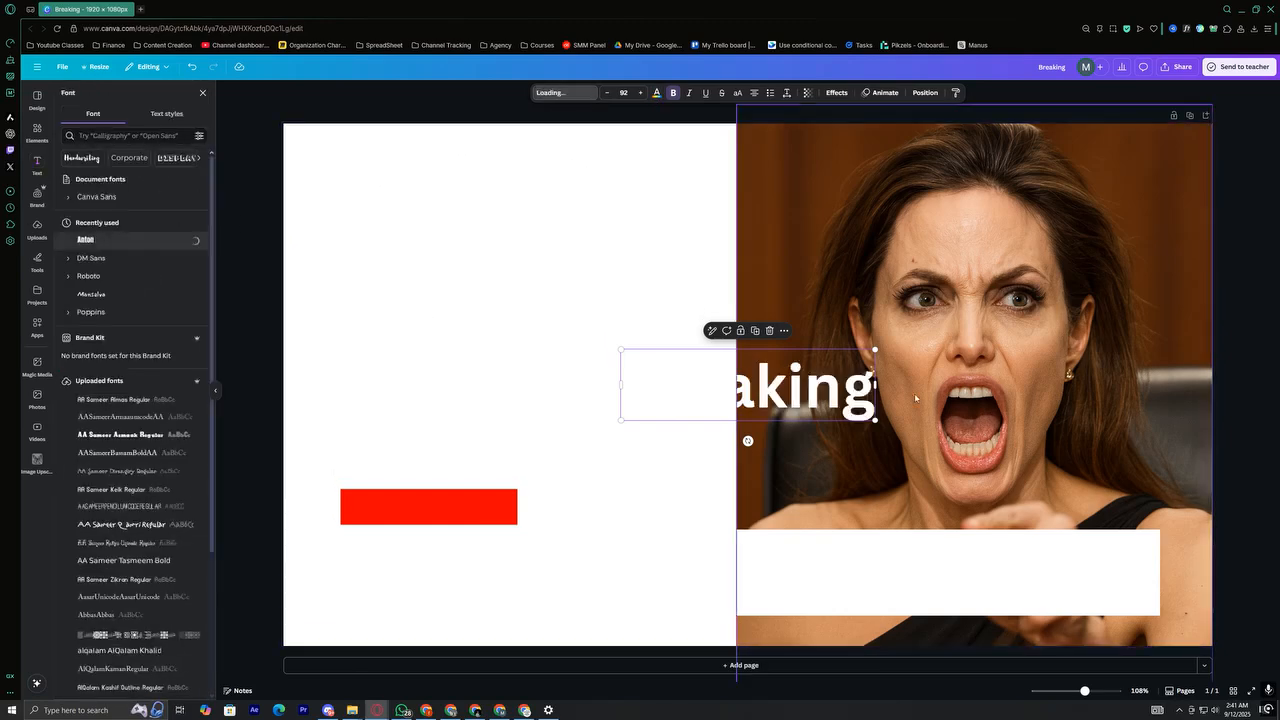
Place the "Breaking" heading over the red label and reduce its font size to 68.9
drag(880, 405, 580, 464)
key(ctrl+z)
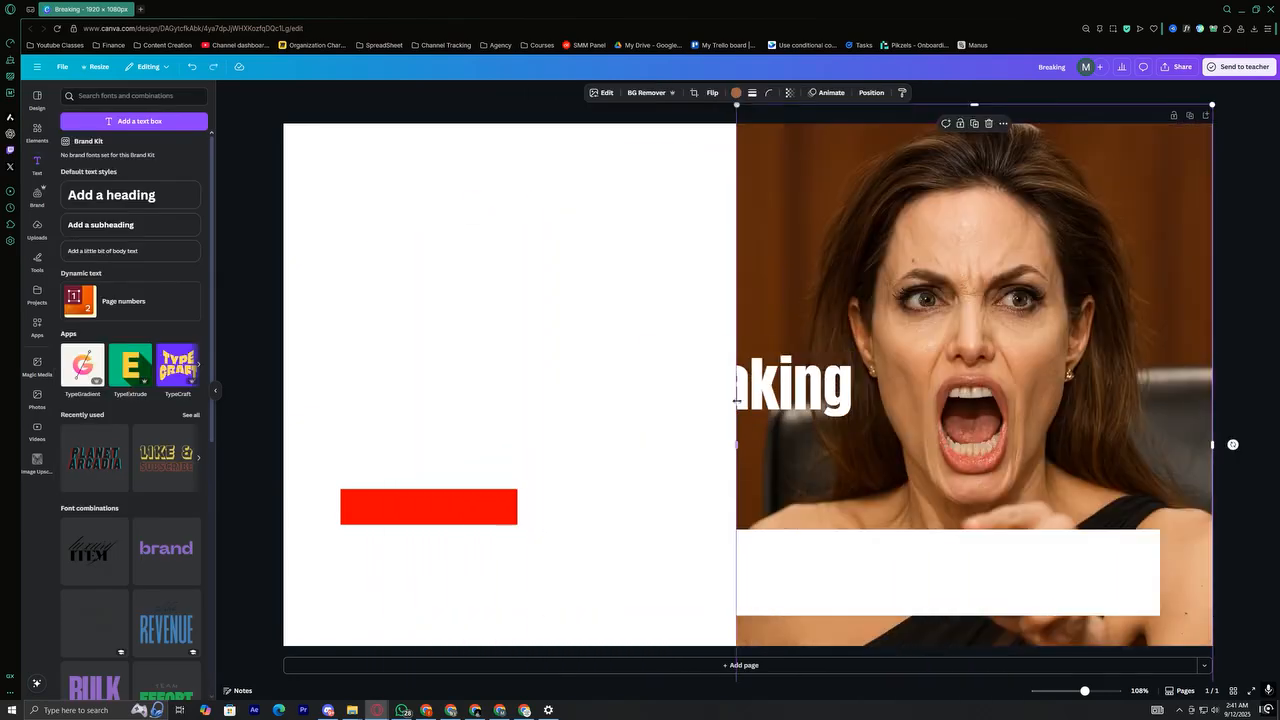
drag(810, 386, 452, 508)
click(805, 377)
click(429, 488)
click(449, 508)
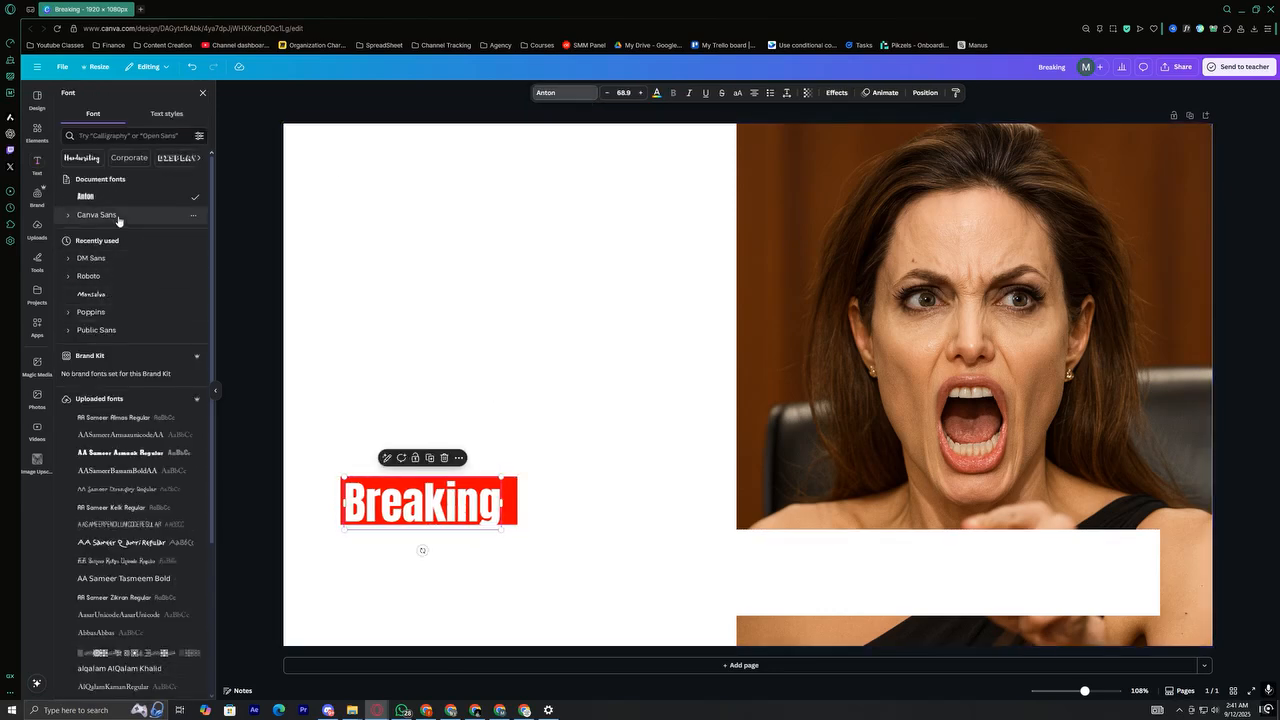
Try Roboto Bold and Poppins Black on the "Breaking" heading, and settle on Poppins Bold
click(75, 279)
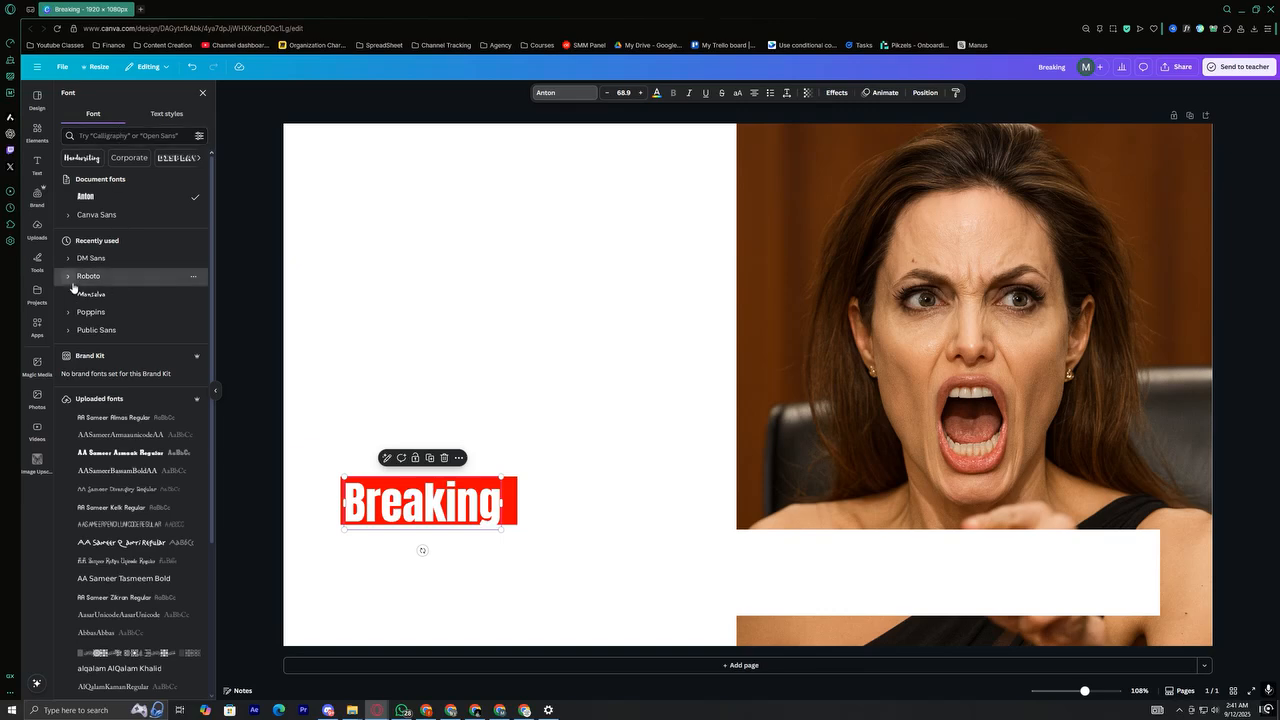
click(98, 314)
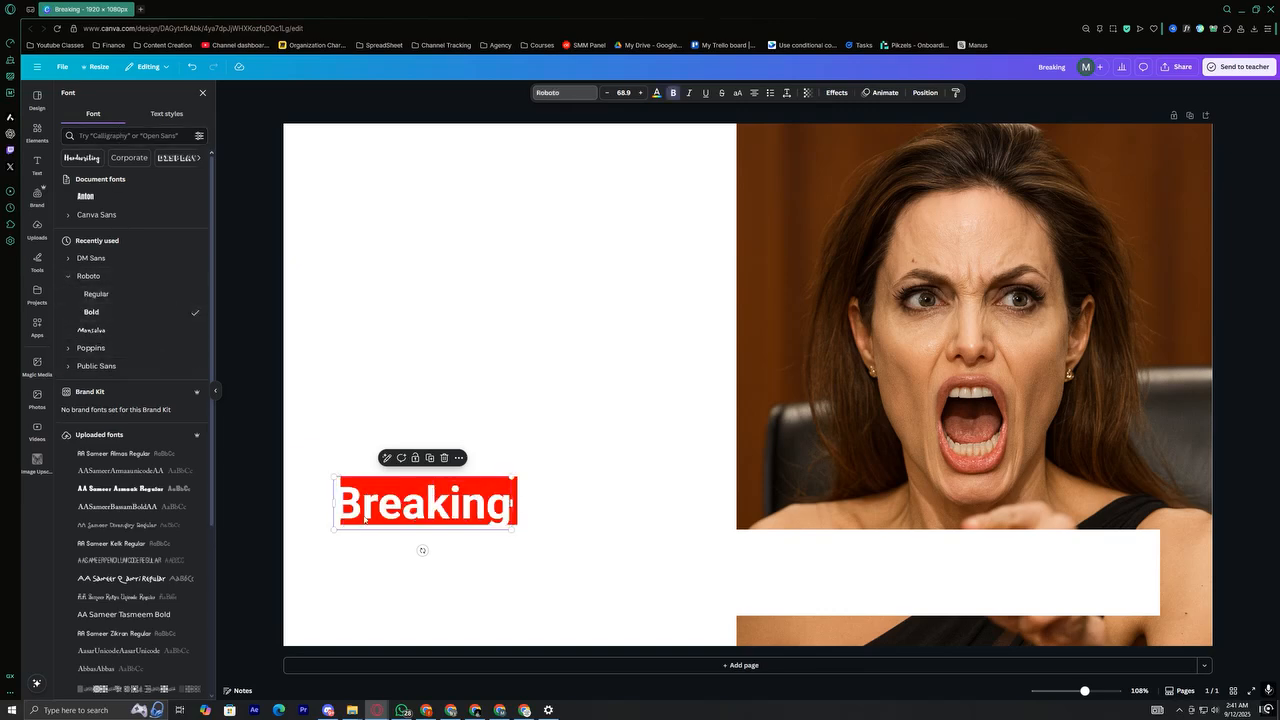
click(75, 348)
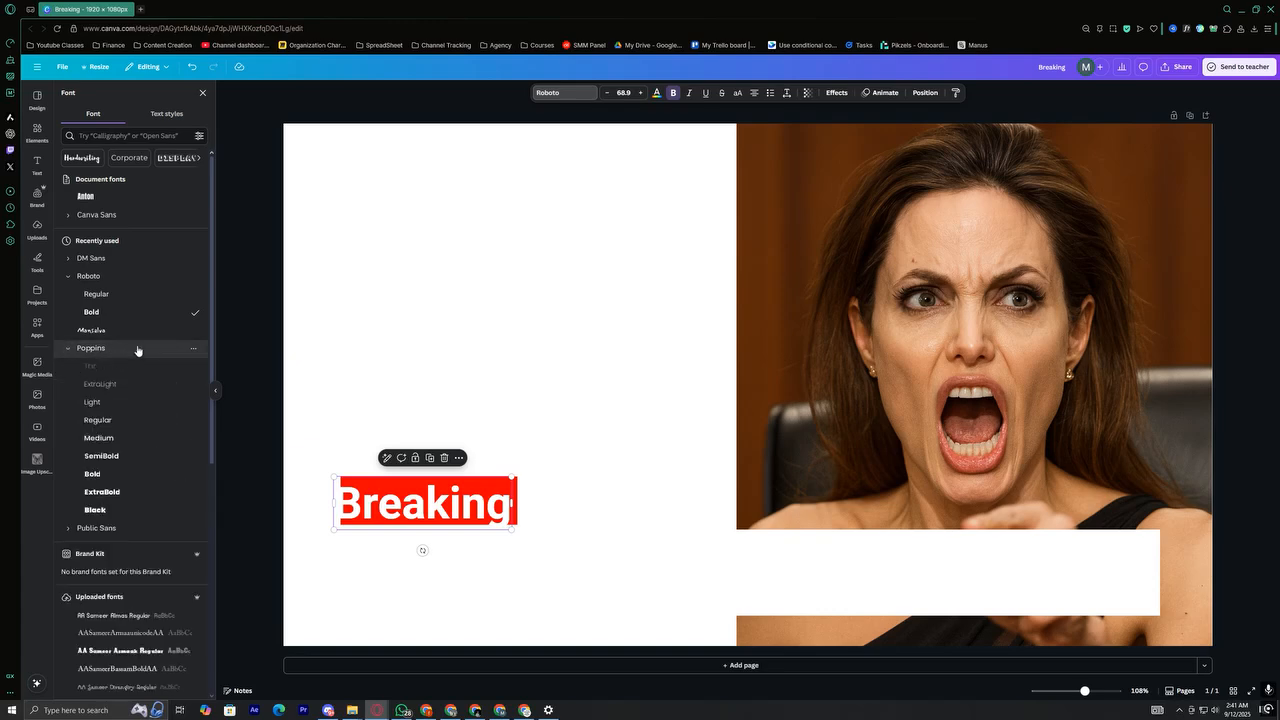
scroll(134, 370, down, 1)
click(117, 409)
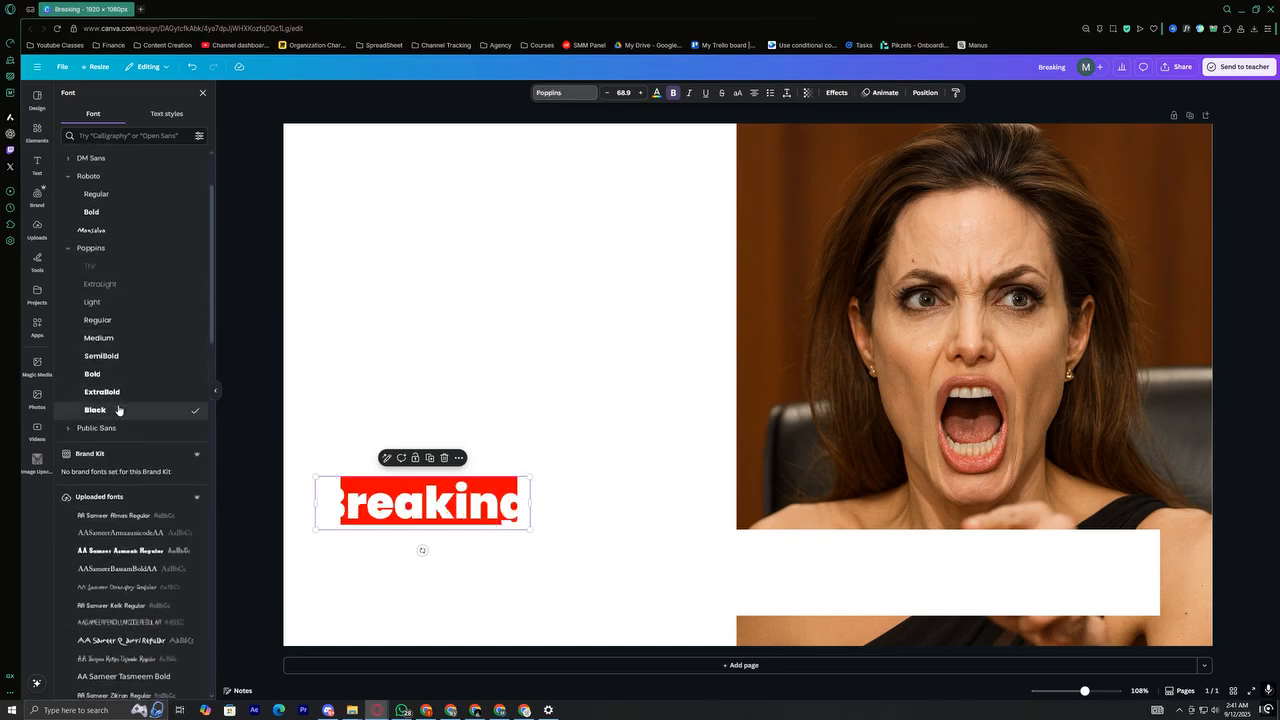
click(92, 373)
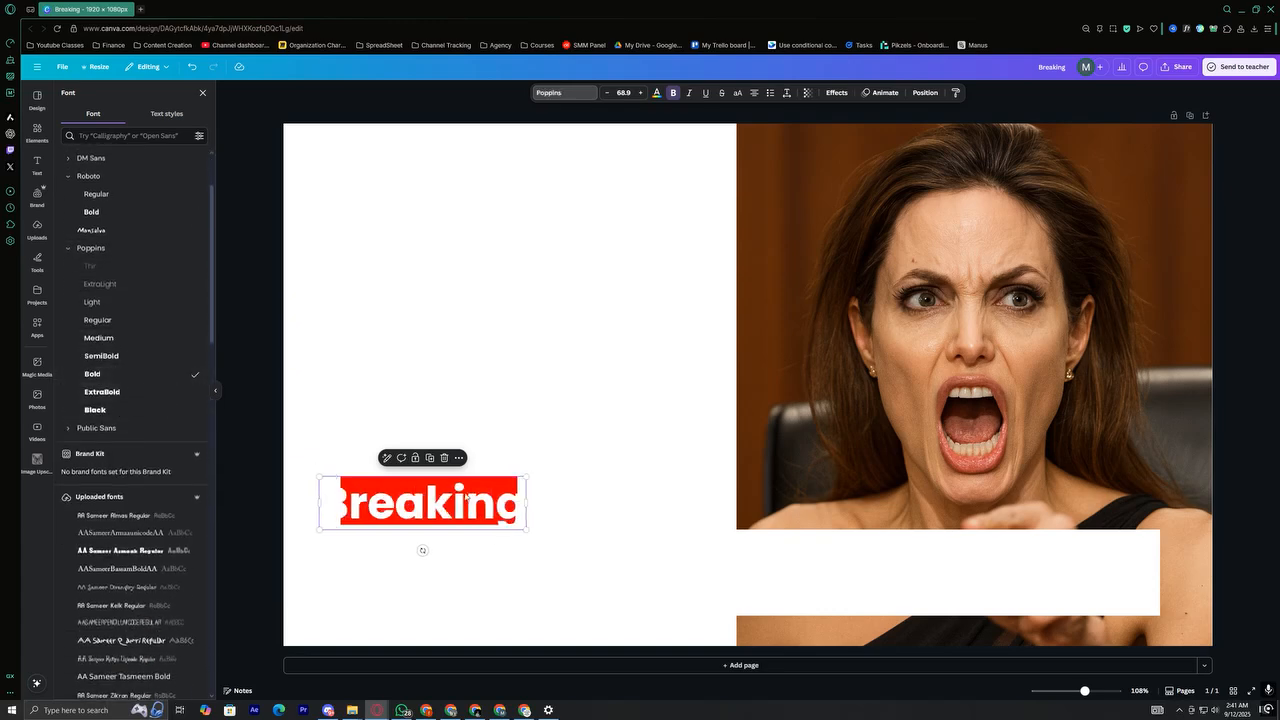
Shift the heading so it starts inside the red label's left edge, and widen the label to hold the whole word
click(353, 460)
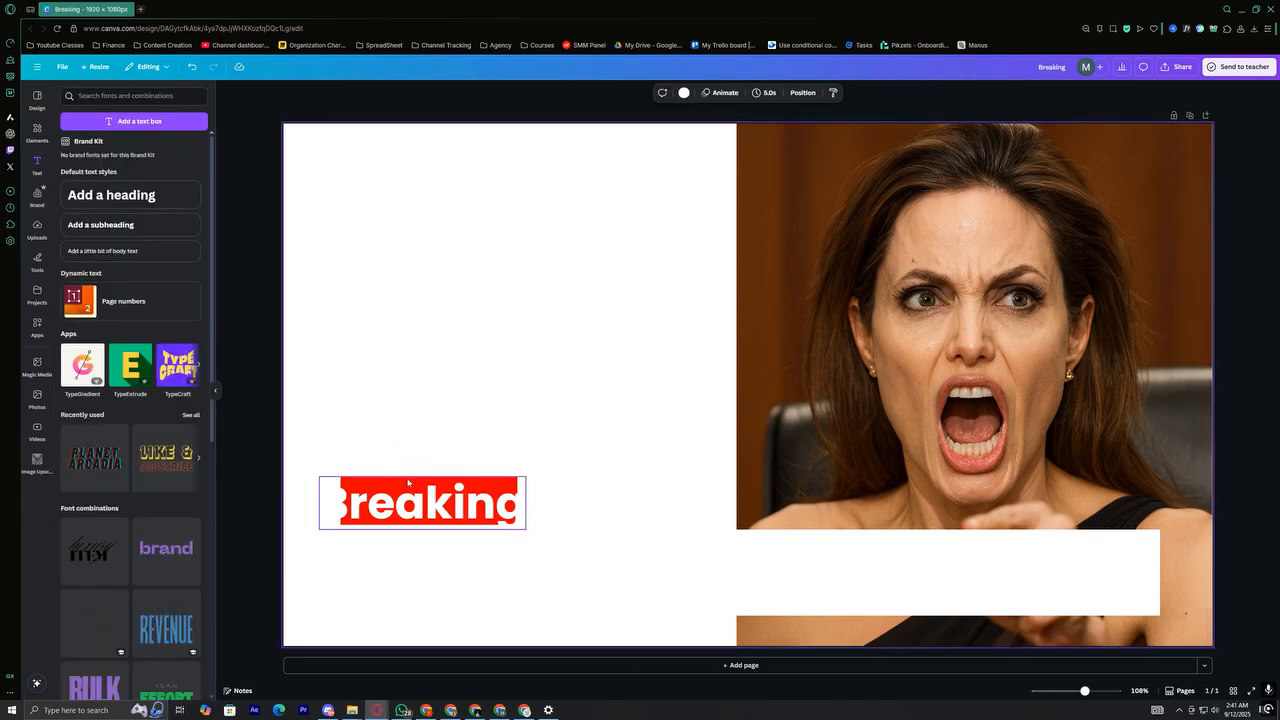
drag(409, 486, 441, 487)
click(468, 513)
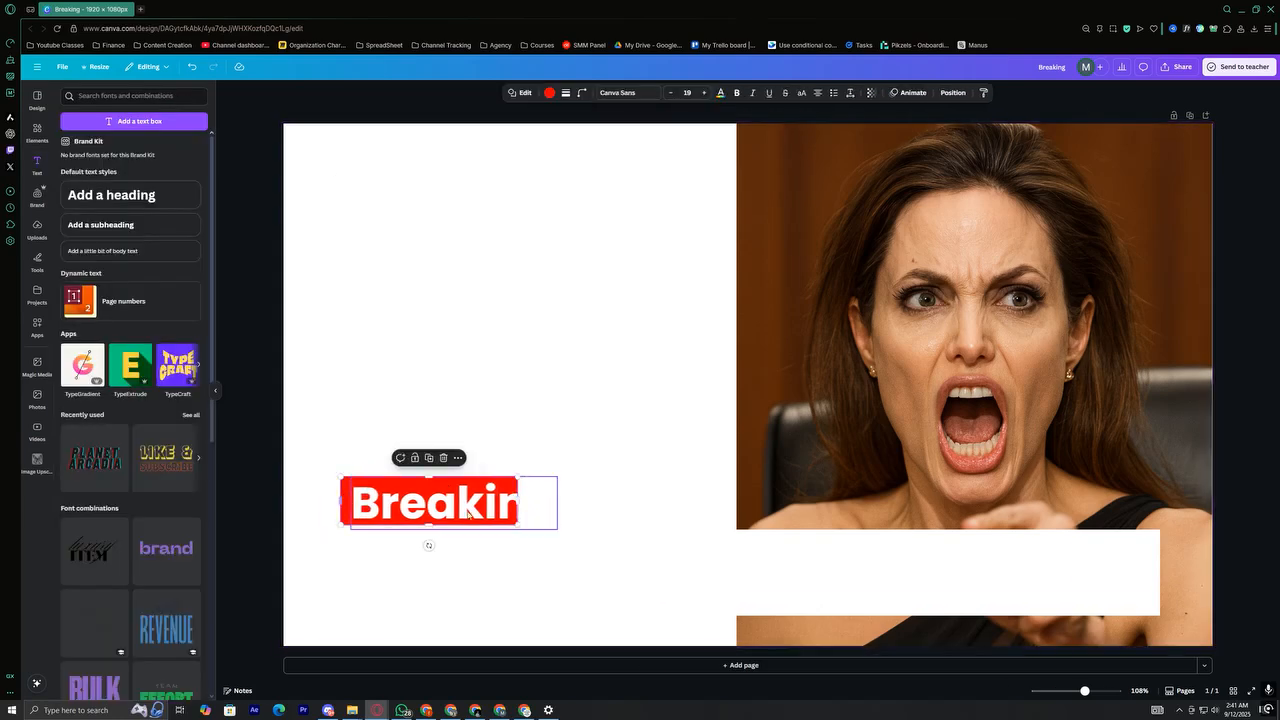
drag(520, 503, 563, 503)
Nudge the "Breaking" heading slightly left and up to centre it better on the red label
click(483, 502)
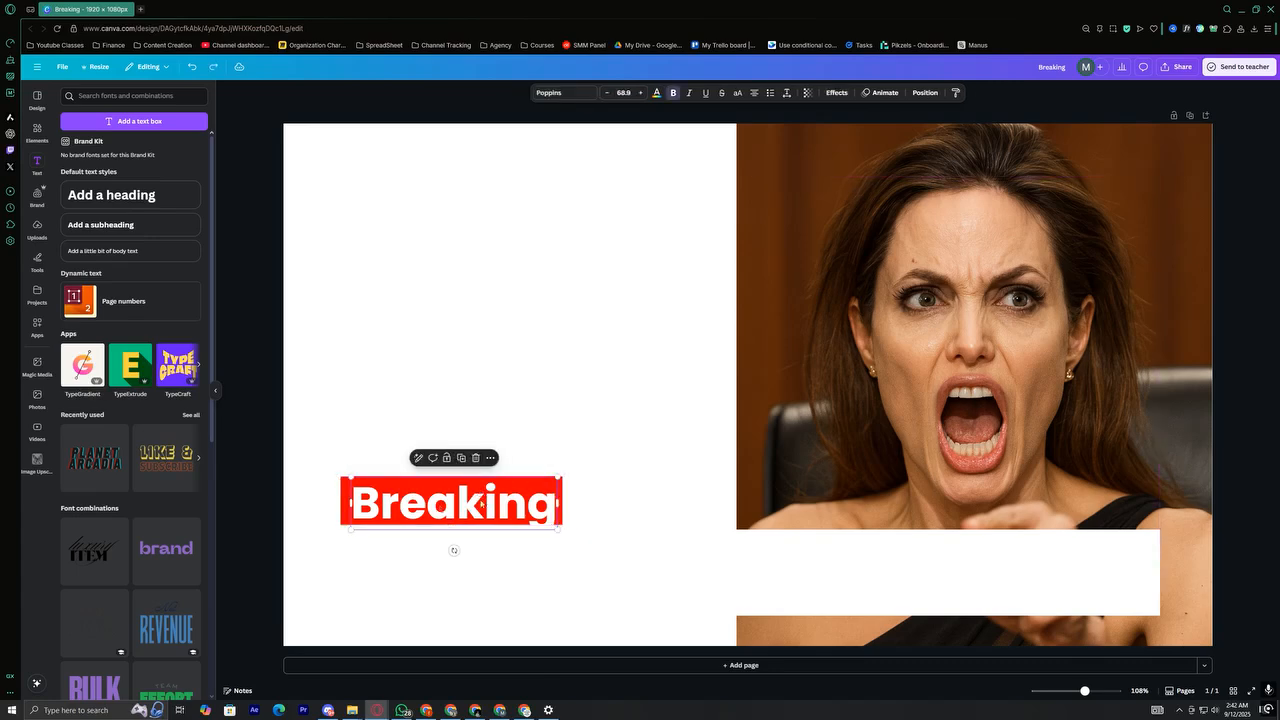
key(Left)
key(Left)
key(Left)
key(Left)
key(Left)
key(Left)
key(Left)
key(Left)
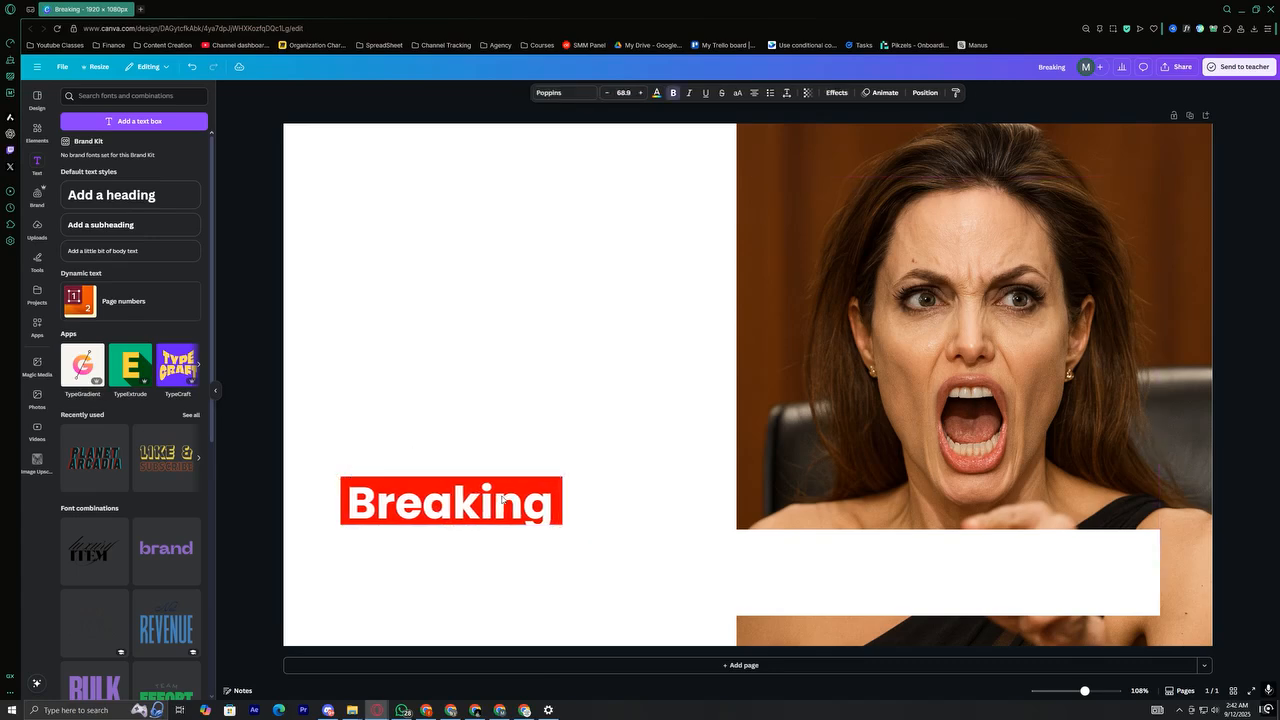
key(Up)
key(Up)
key(Up)
key(Up)
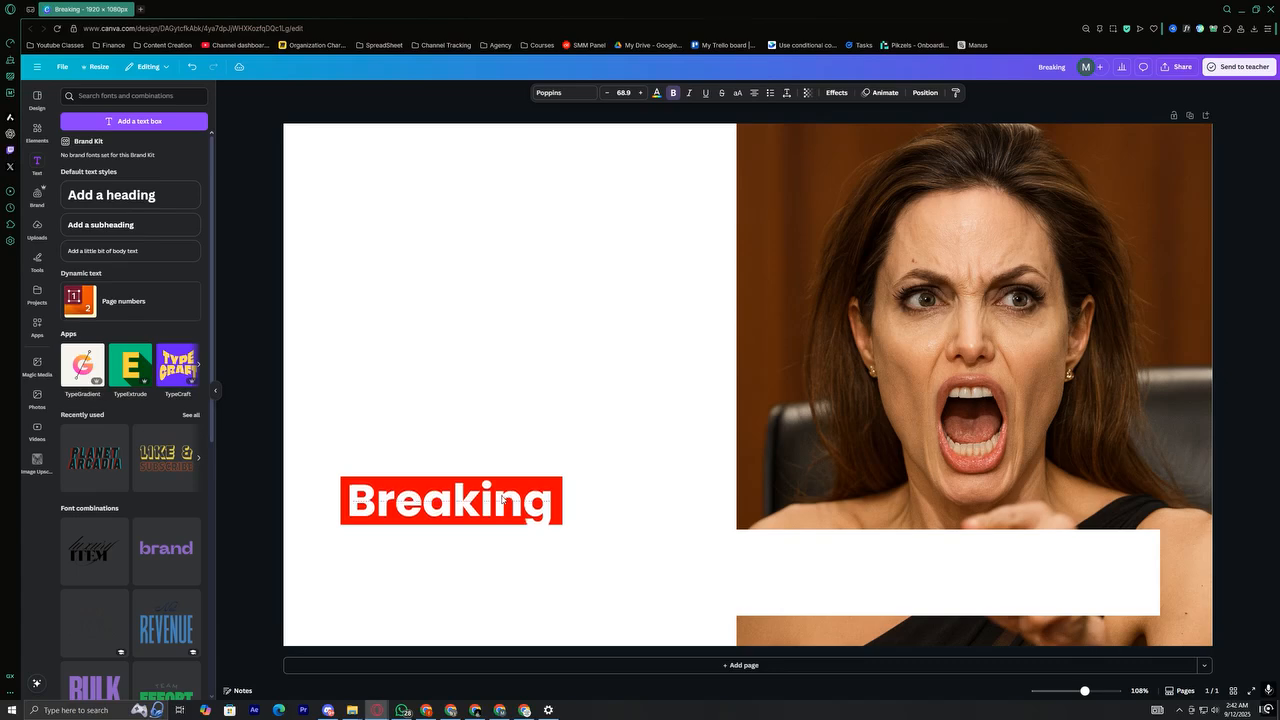
click(467, 411)
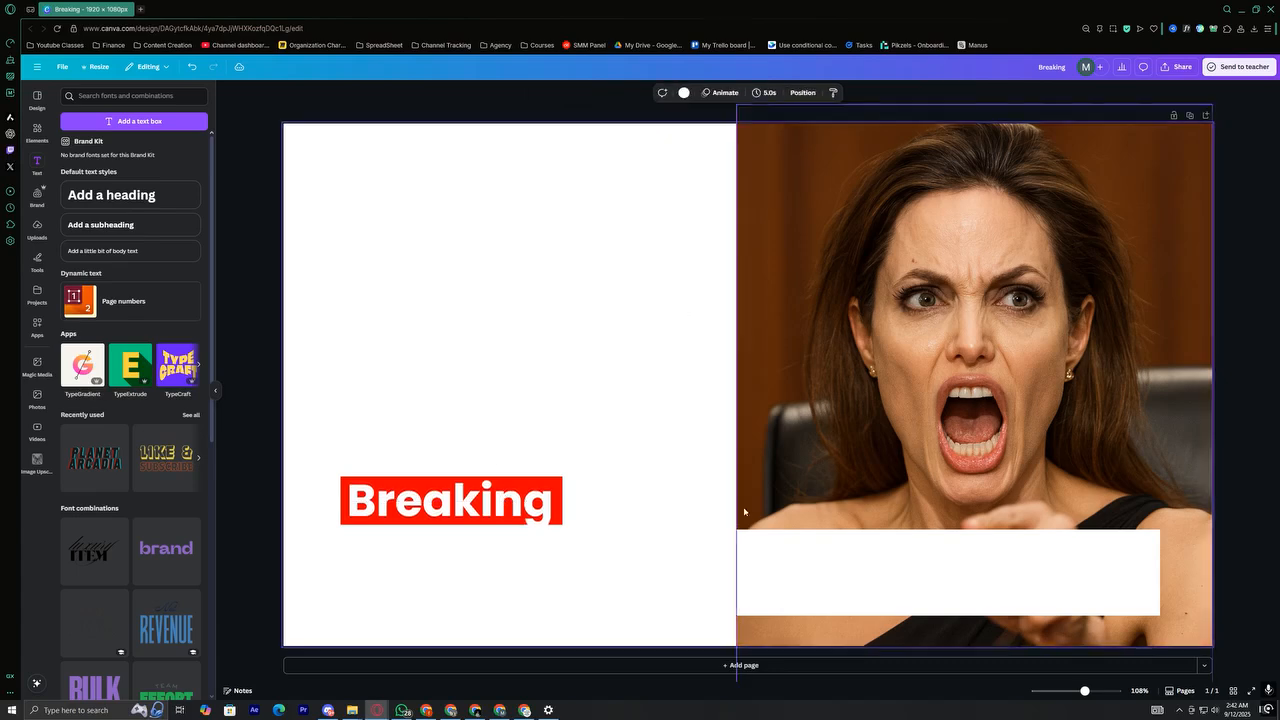
Switch to the facial-expression chat in ChatGPT, view the shouting man in the orange courtroom suit full size, and copy the image
click(451, 710)
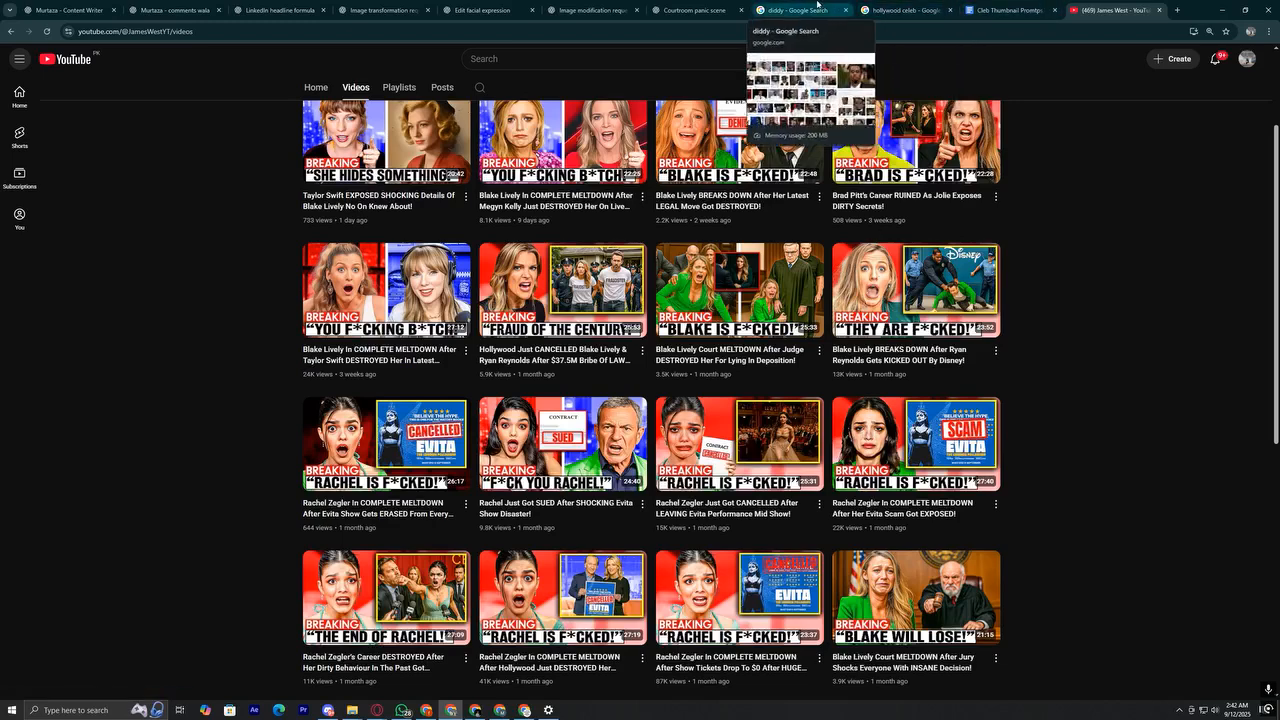
click(588, 9)
click(484, 6)
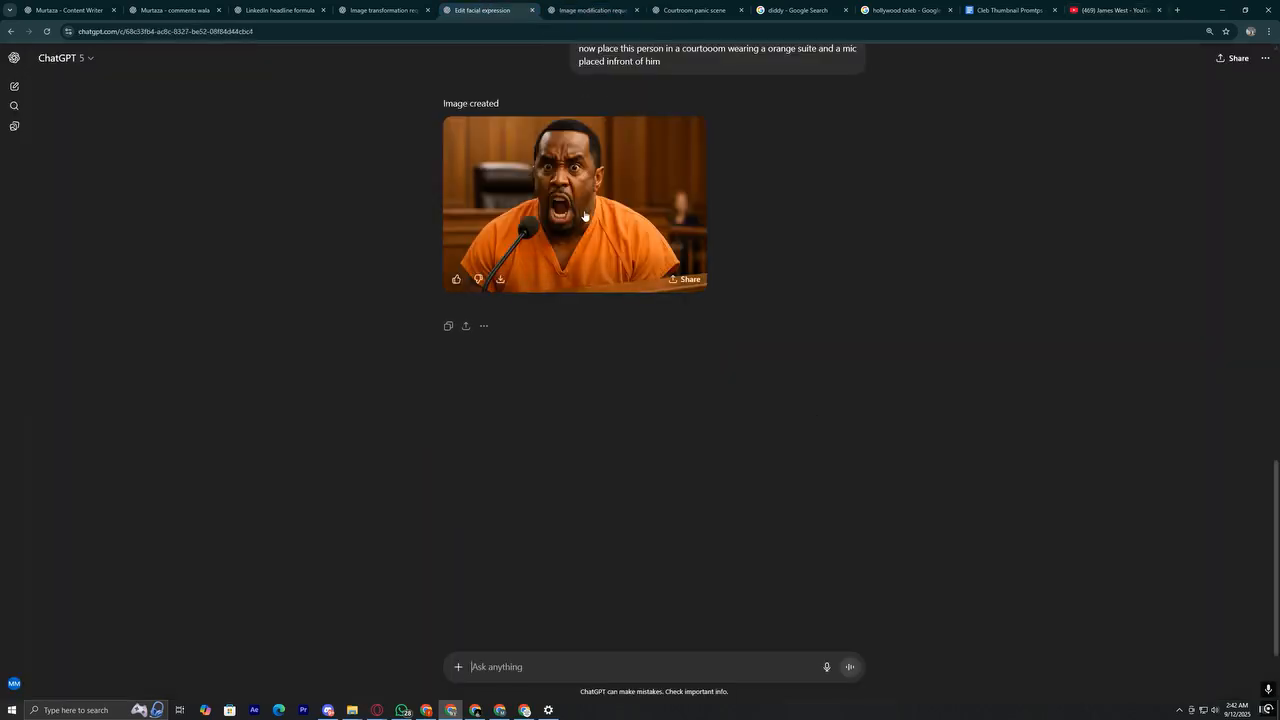
click(465, 222)
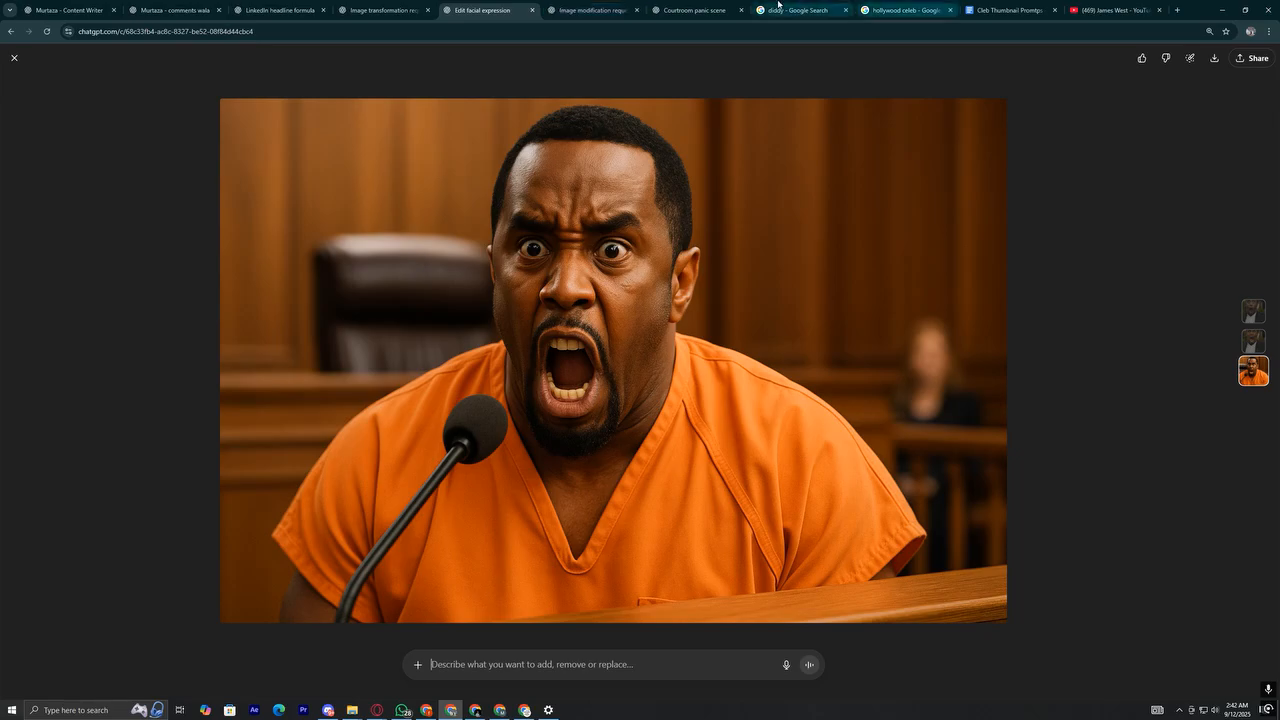
click(778, 5)
click(482, 10)
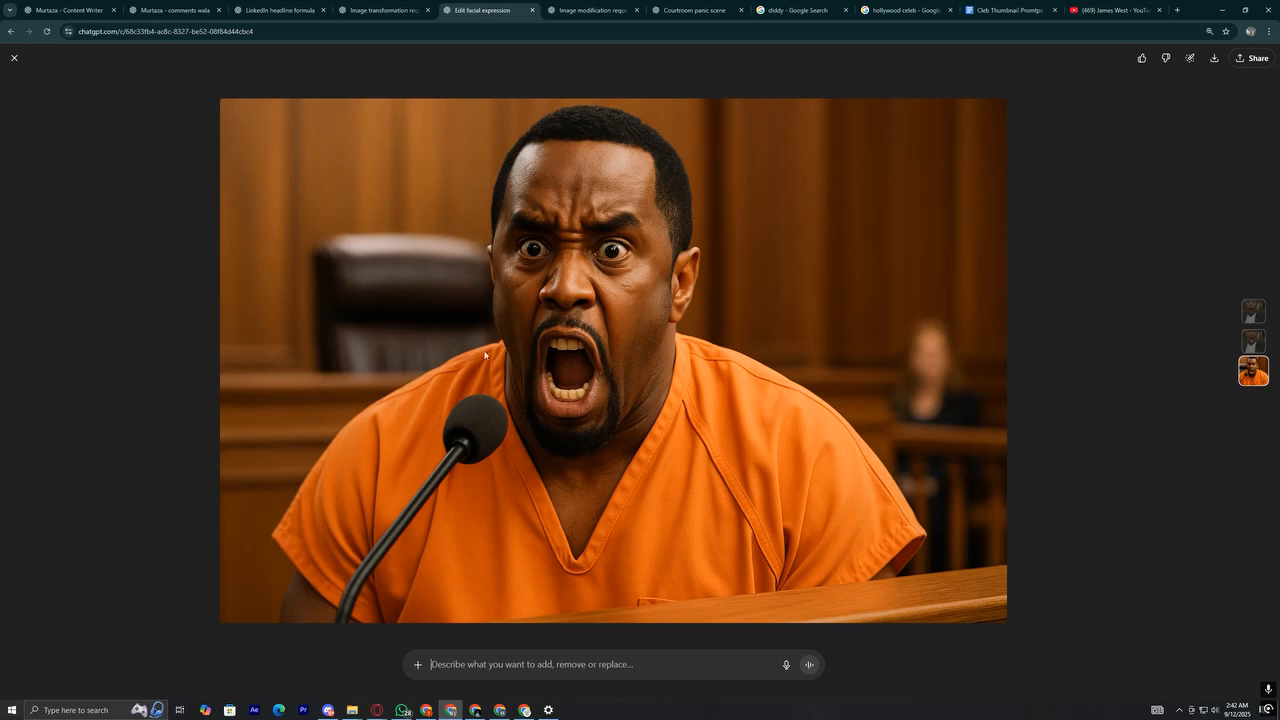
right_click(527, 340)
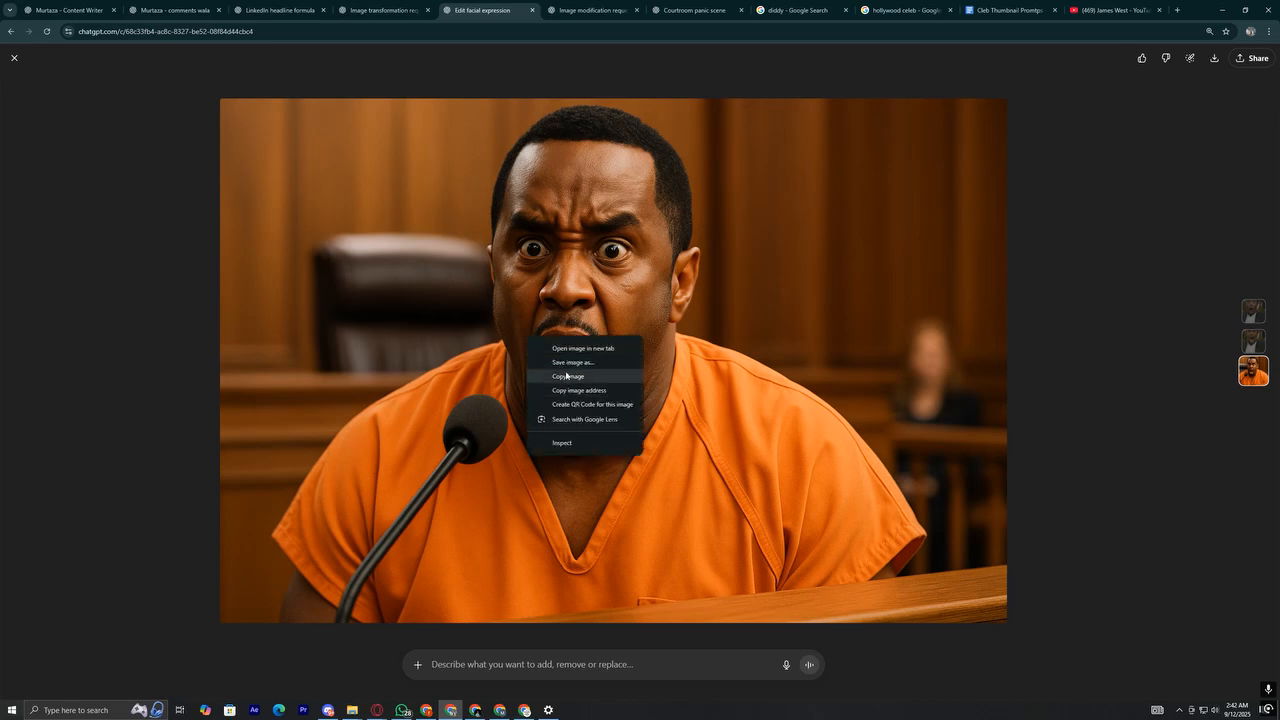
click(566, 376)
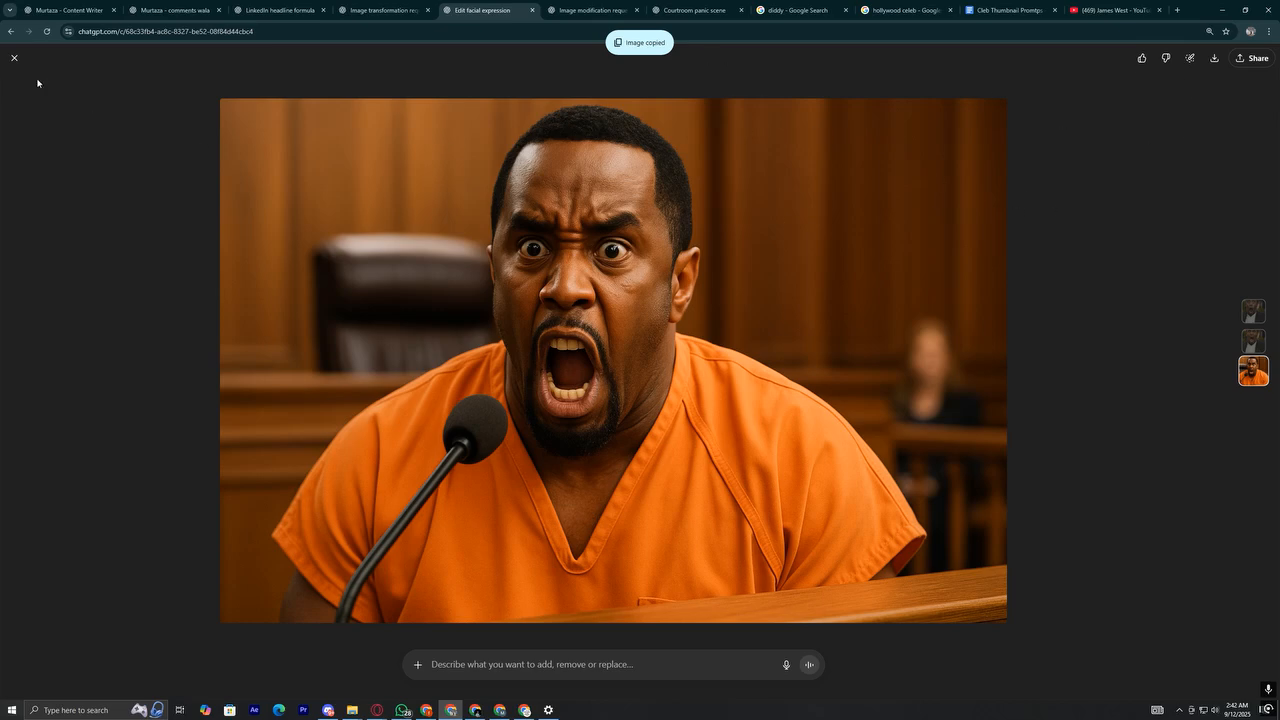
click(14, 58)
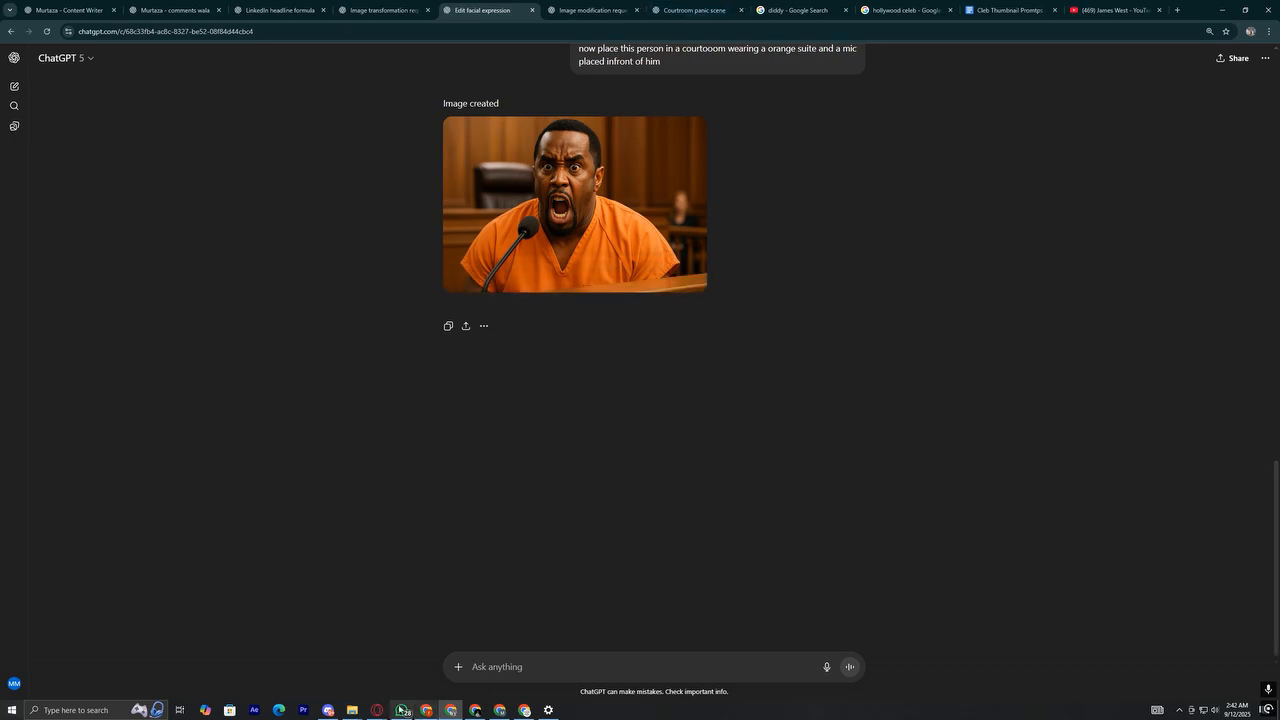
Switch to Canva, paste the orange-suit image, and enlarge it to fill the left half of the canvas at full height
mouse_move(400, 710)
click(450, 655)
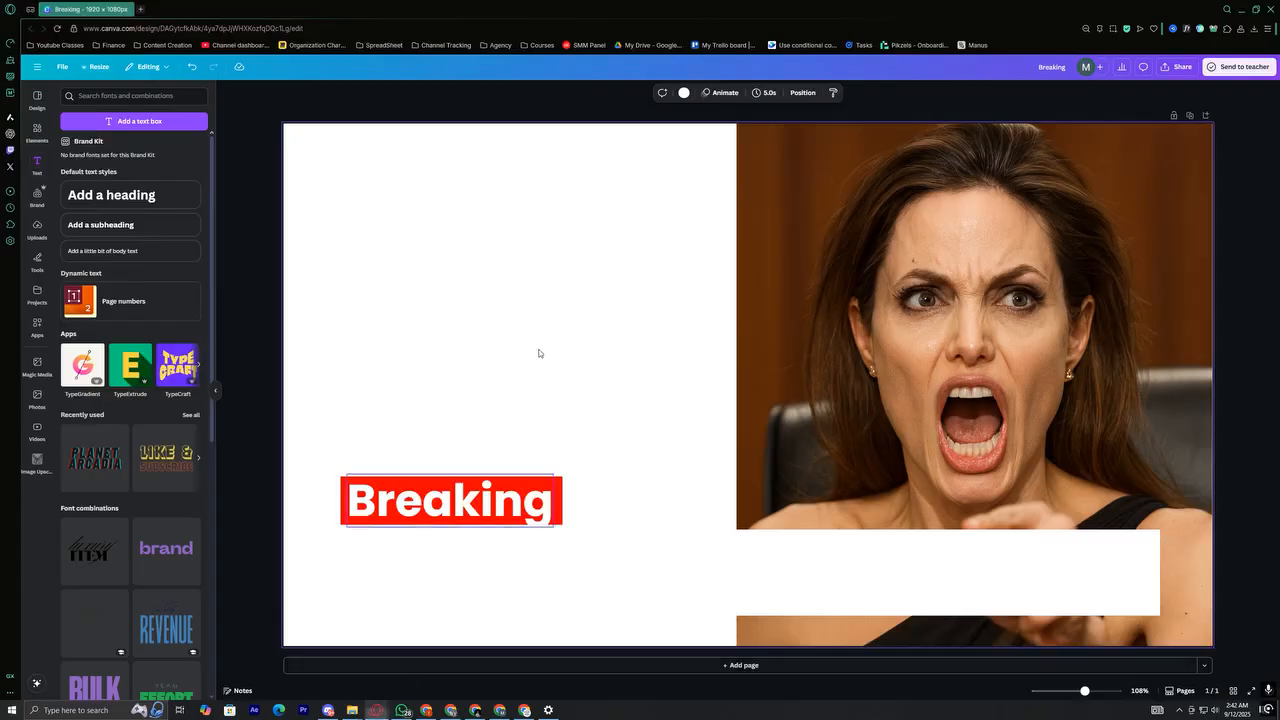
click(472, 115)
key(ctrl+v)
drag(660, 346, 407, 236)
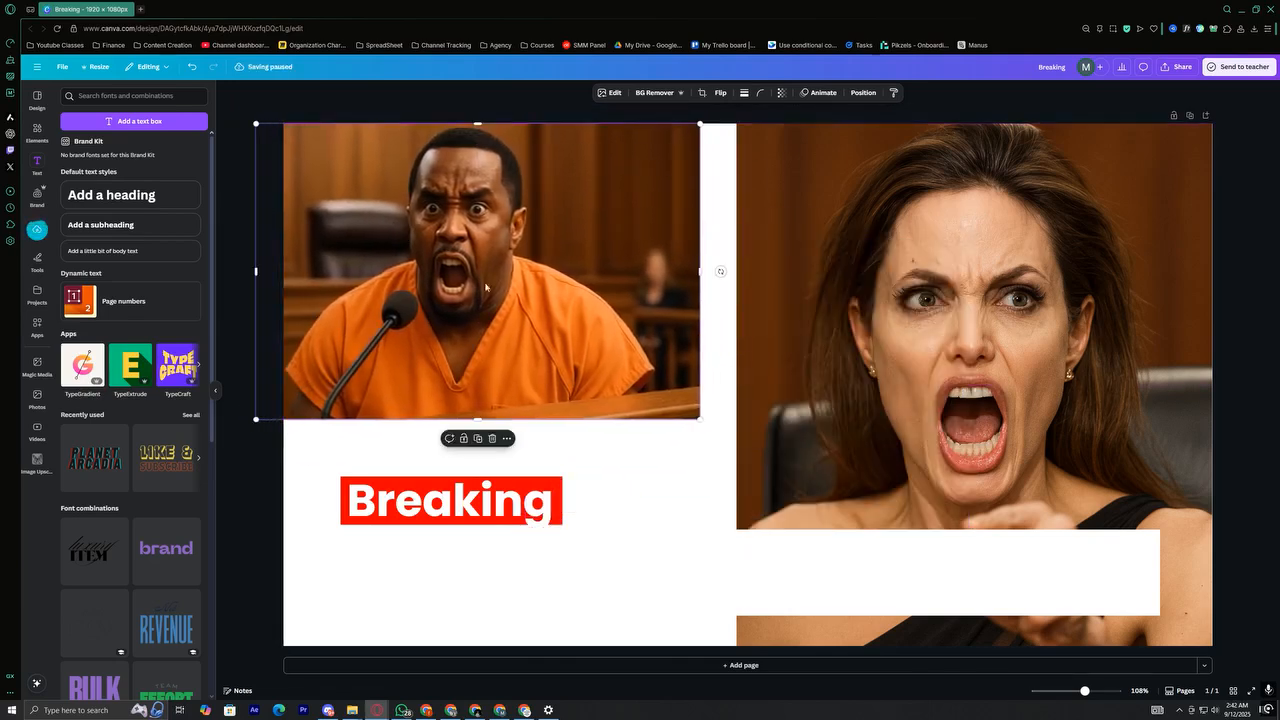
drag(697, 437, 751, 668)
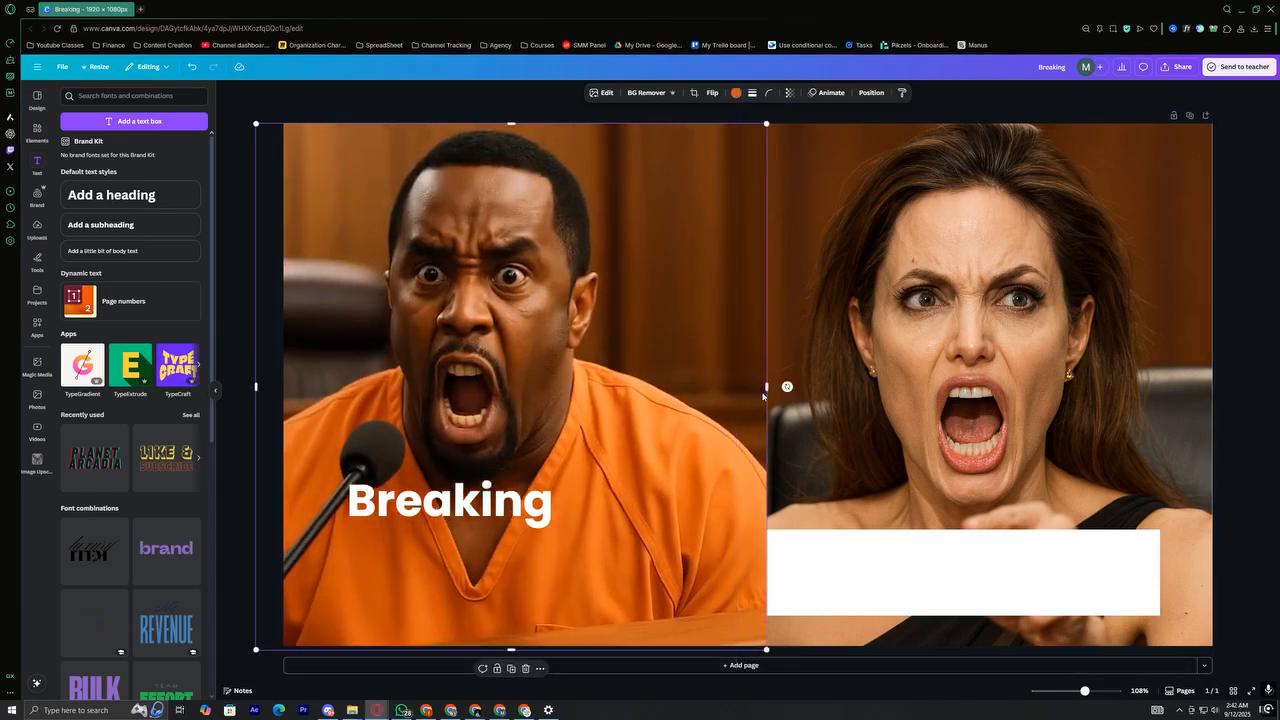
Trim the orange-suit image's inner edge to leave a narrow white gap beside the woman's image, and flip it horizontally
drag(766, 386, 728, 386)
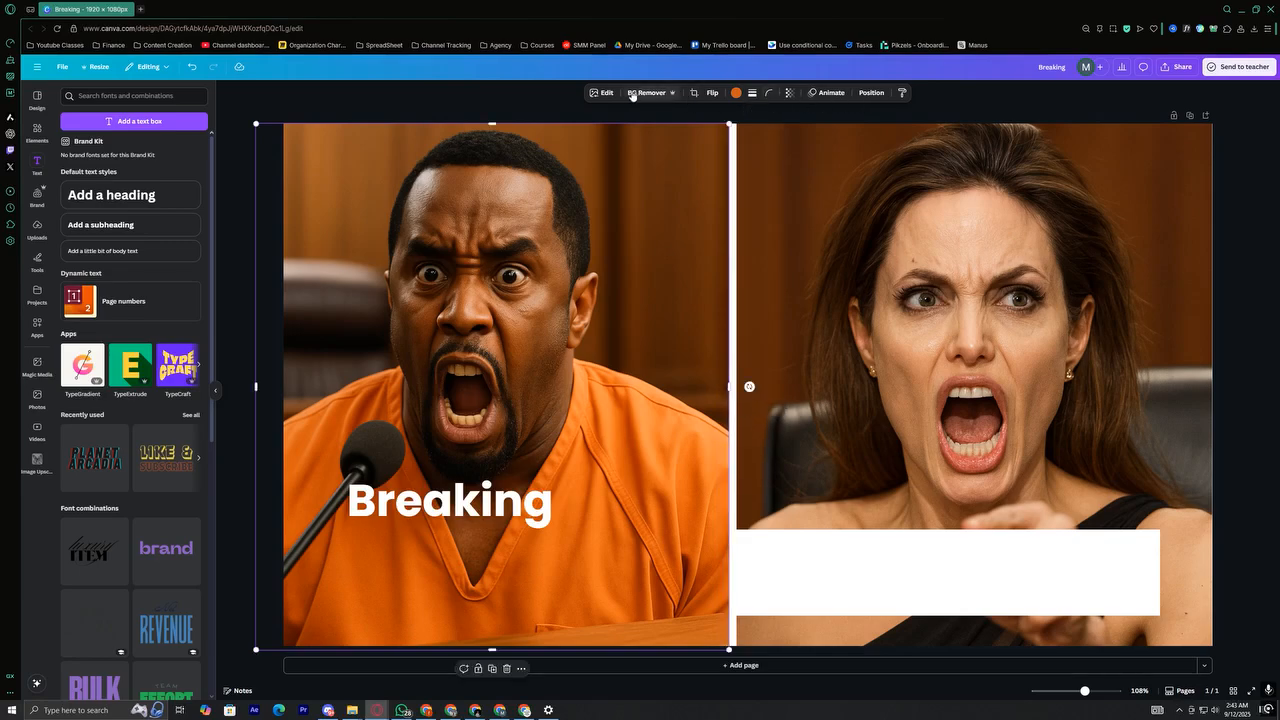
click(703, 93)
click(714, 117)
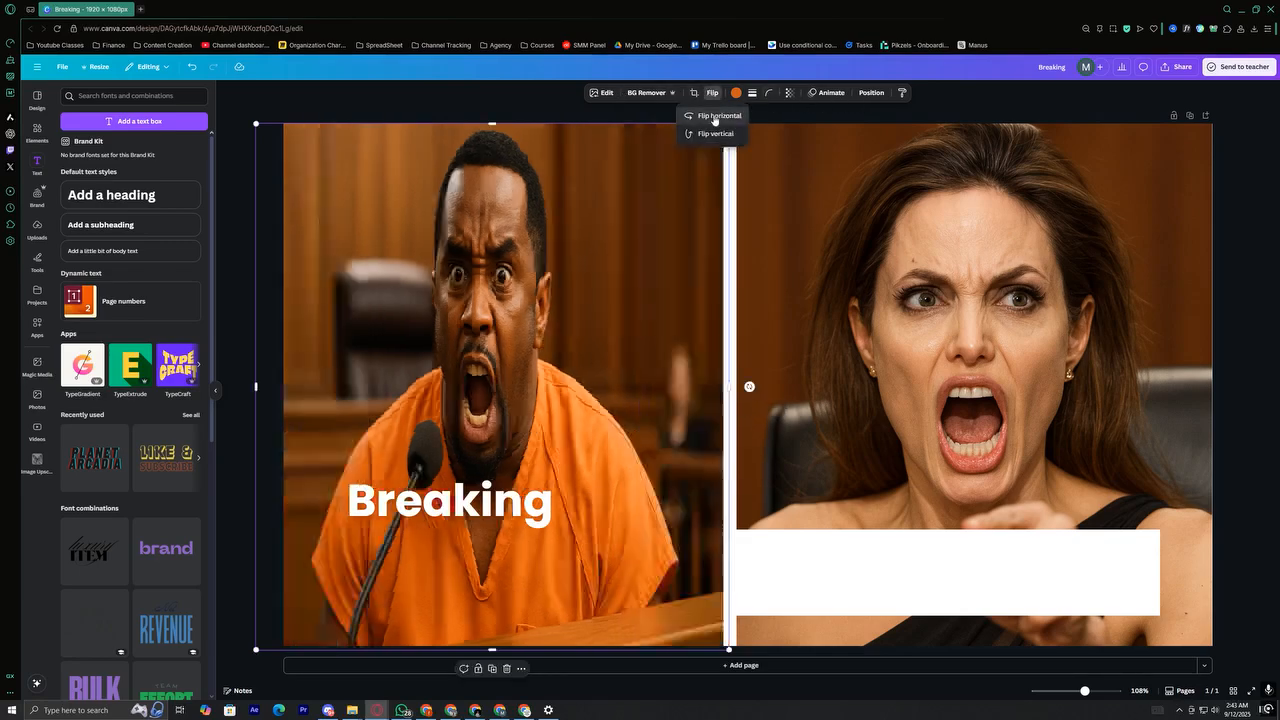
click(393, 106)
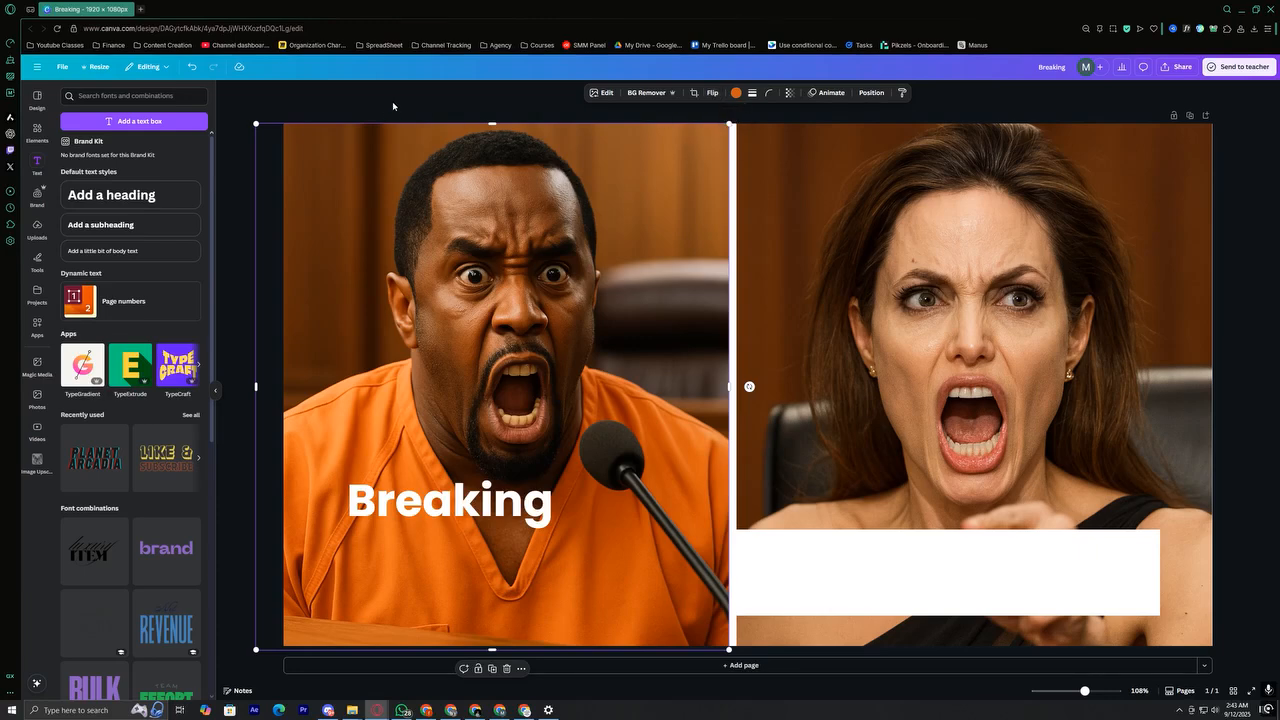
click(393, 106)
Send the orange-suit image to the back, behind the red label and white bar
click(491, 288)
right_click(491, 288)
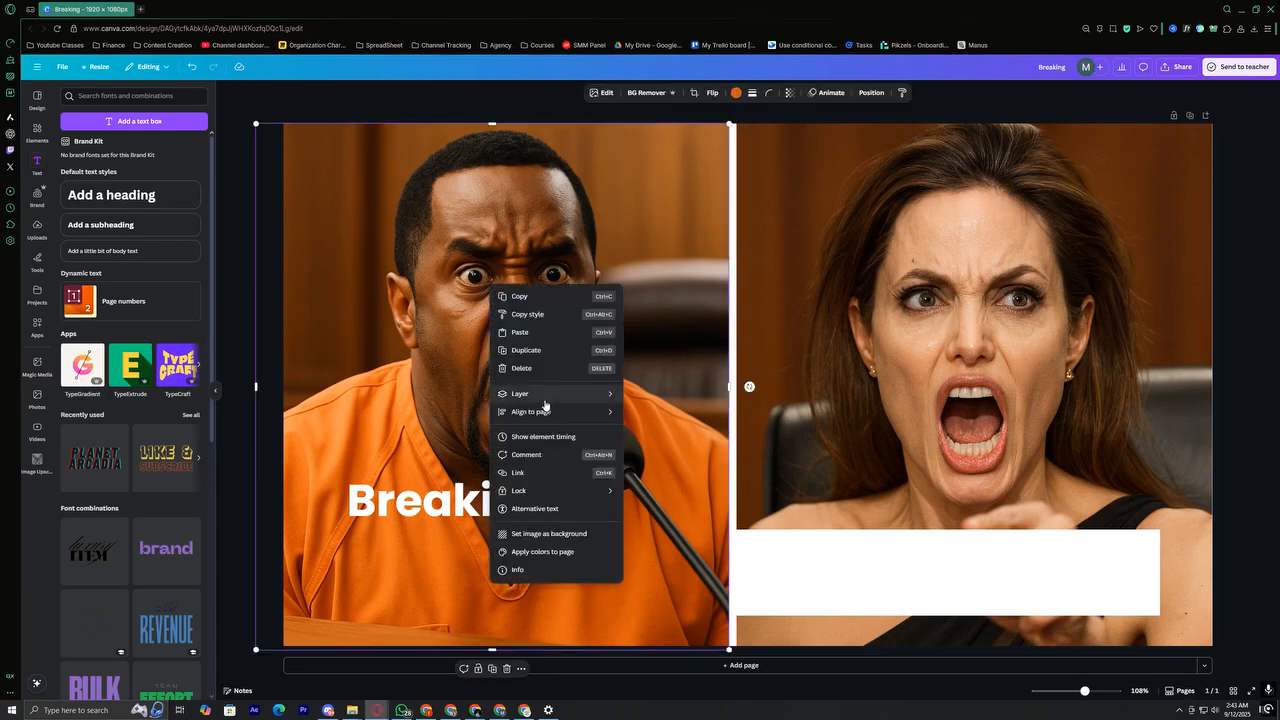
mouse_move(545, 407)
click(662, 447)
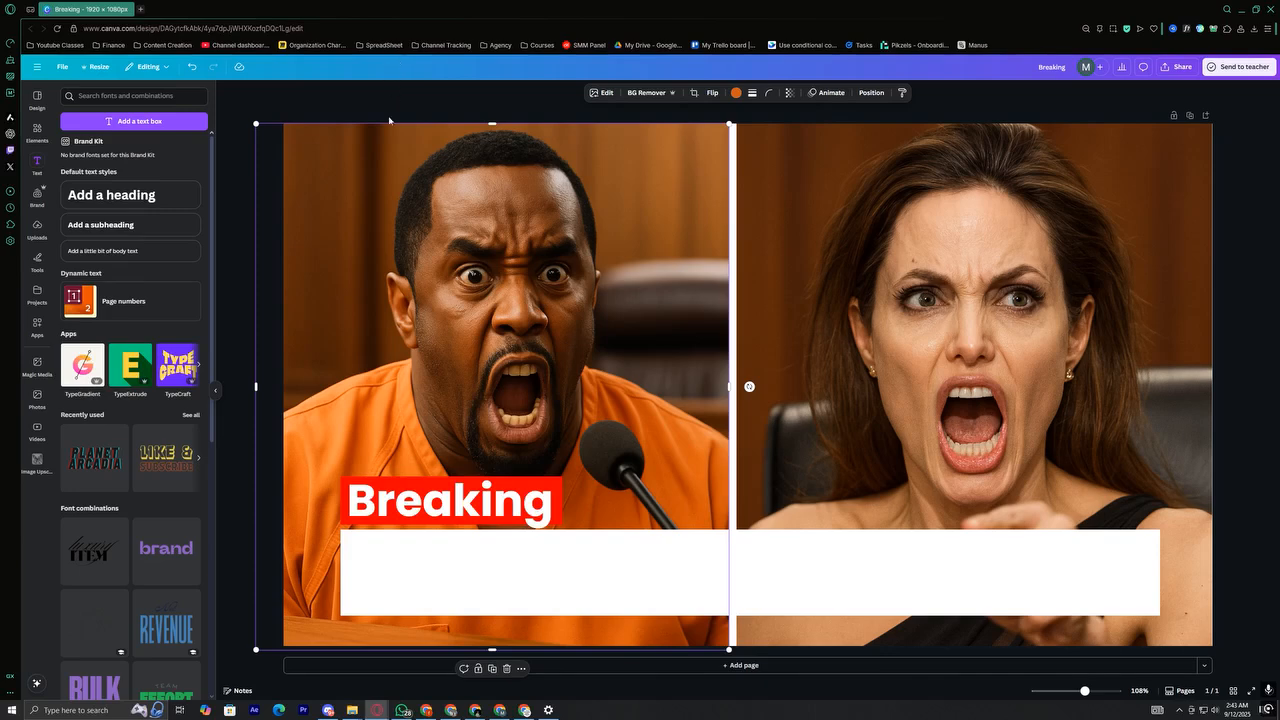
click(389, 120)
Set the "Breaking" heading in DM Sans Regular with all uppercase letters
click(507, 507)
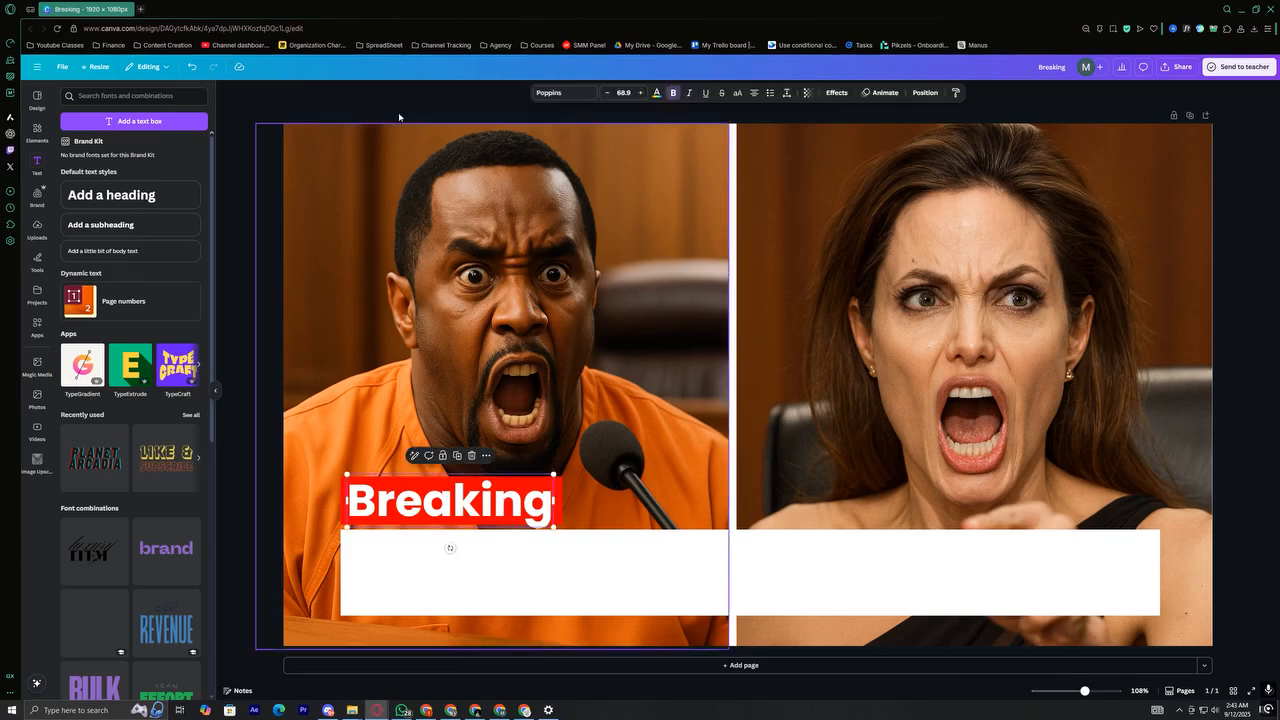
click(565, 93)
click(100, 194)
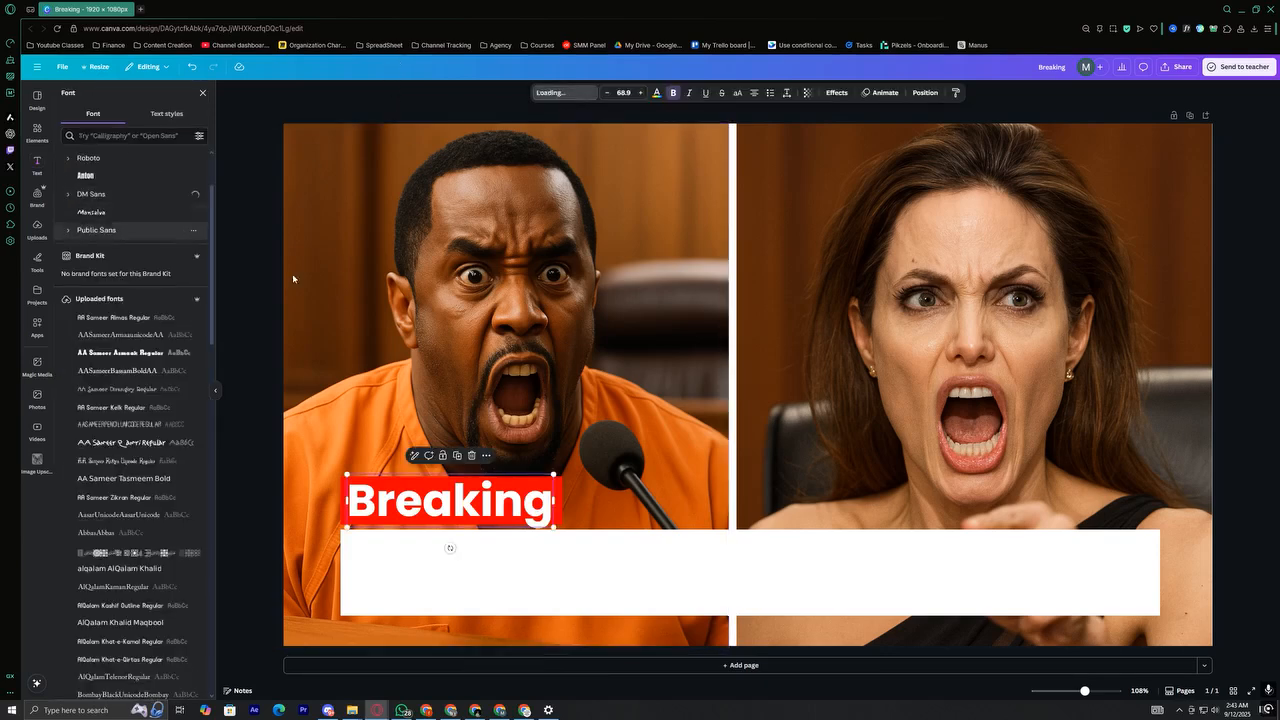
click(68, 195)
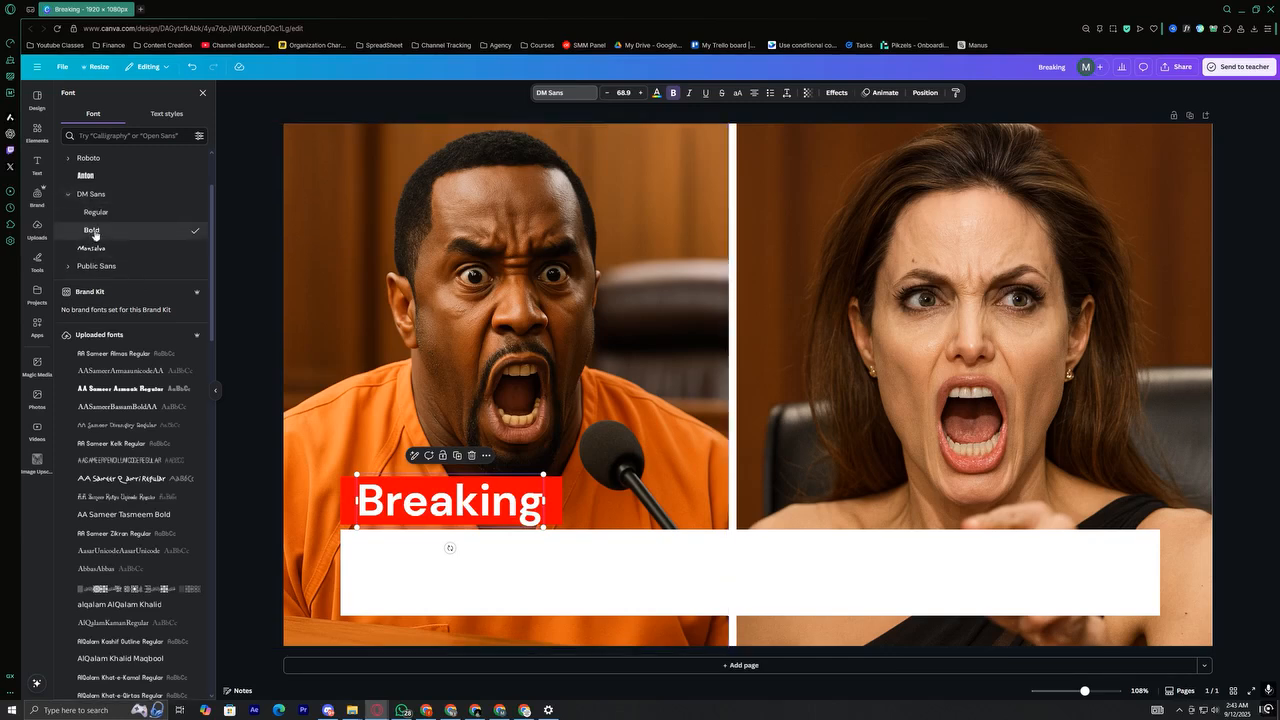
click(96, 212)
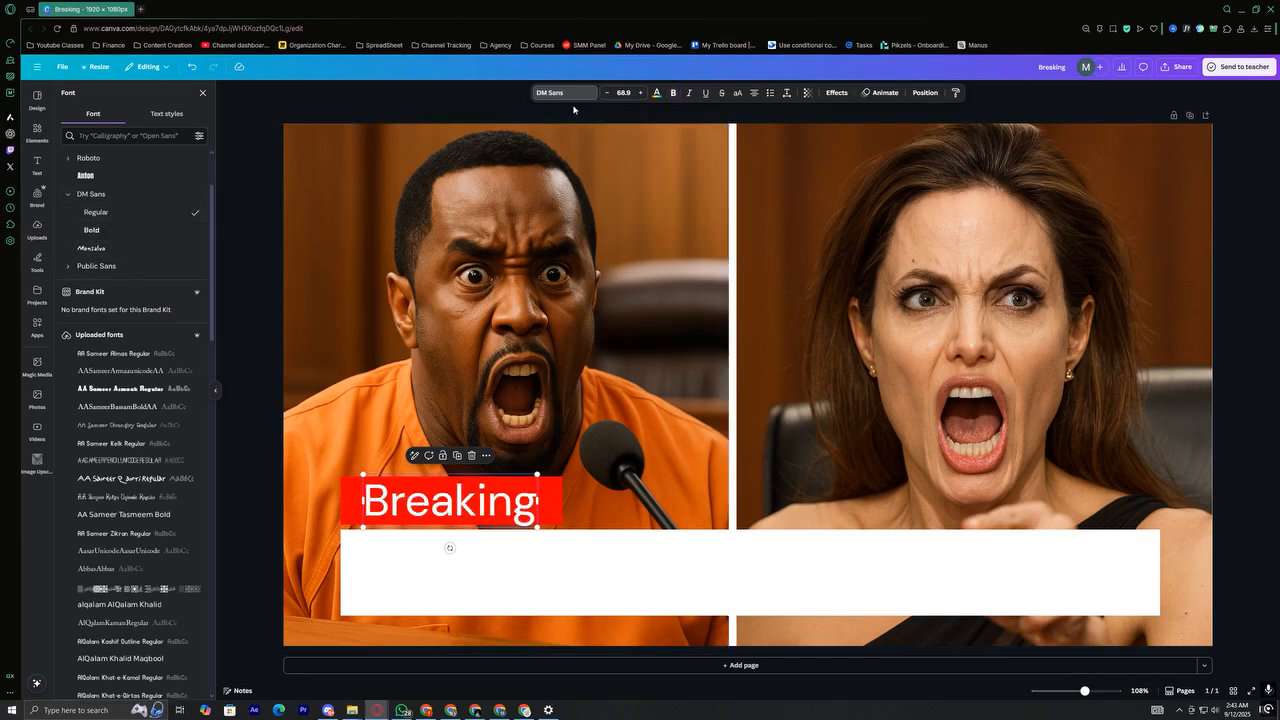
click(738, 93)
click(461, 420)
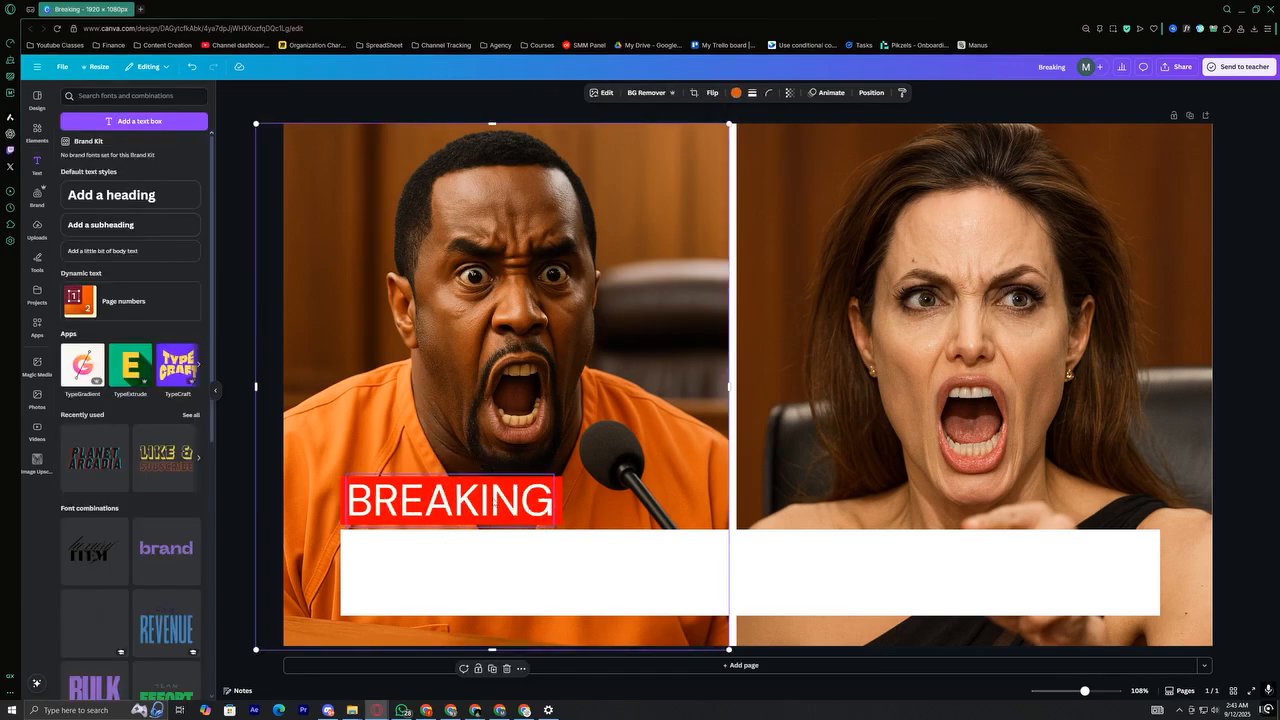
Give the uppercase "BREAKING" heading the bold weight of DM Sans
click(461, 500)
click(250, 152)
click(450, 500)
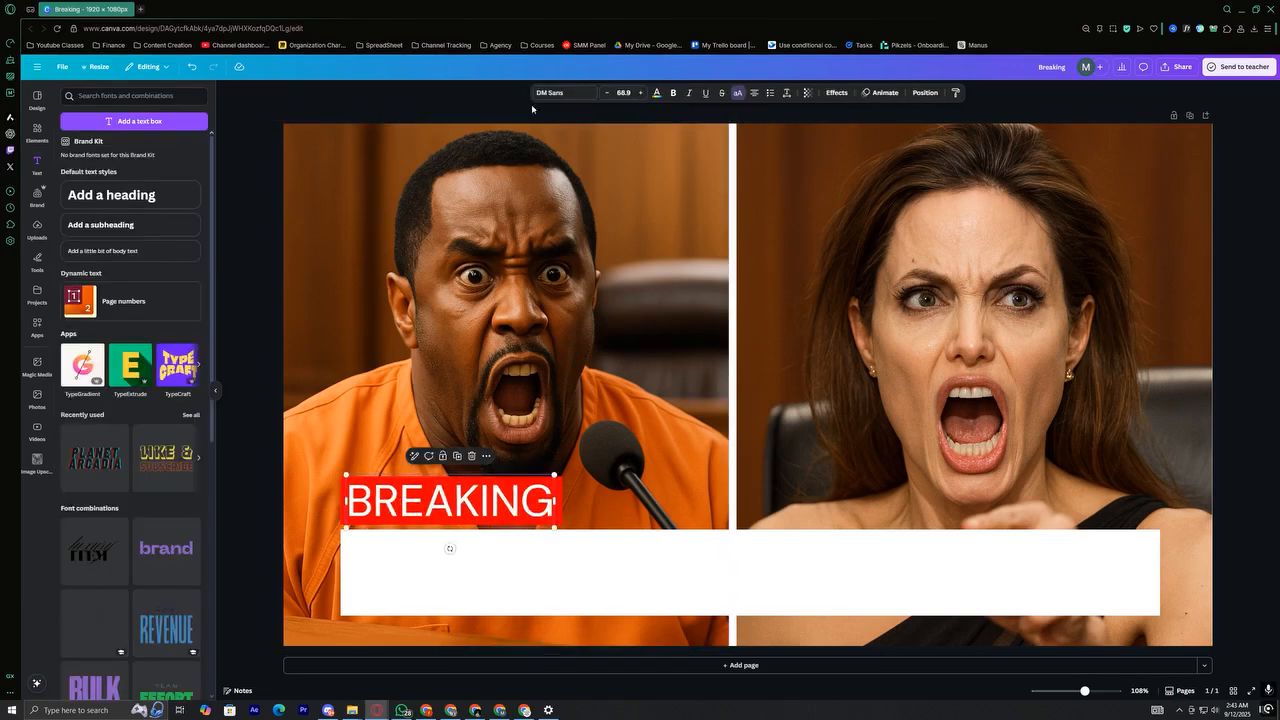
click(565, 93)
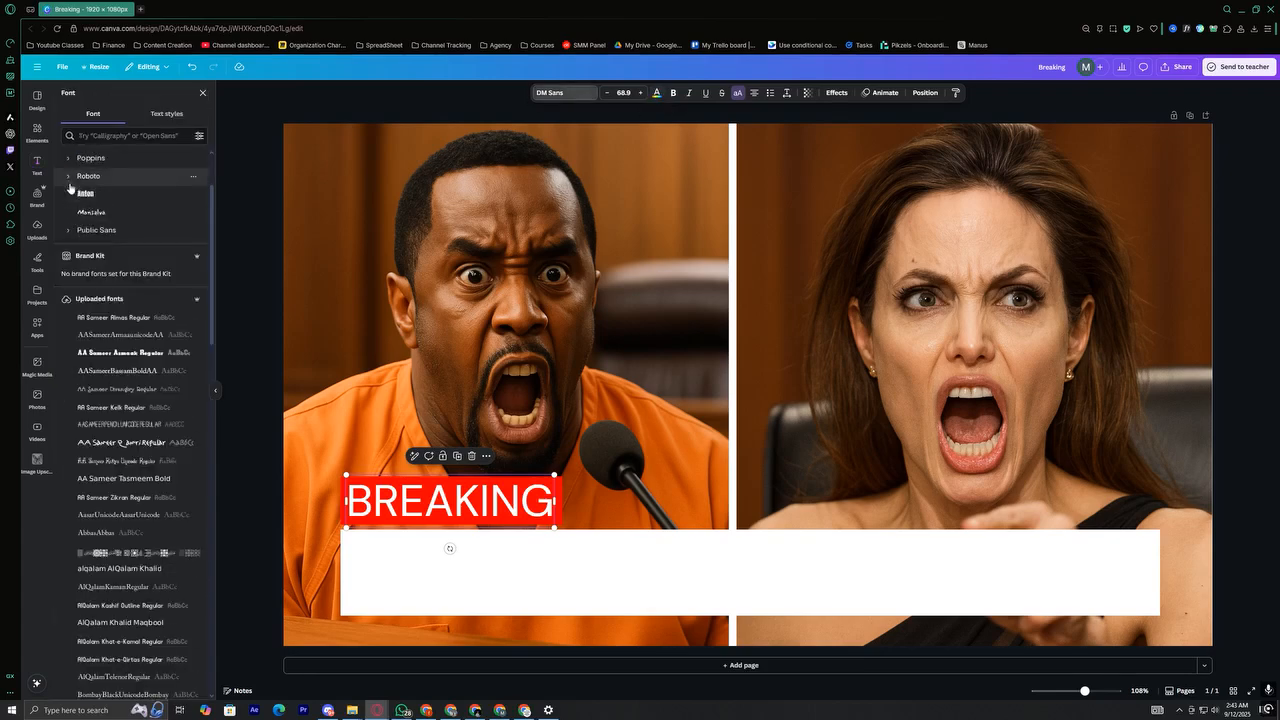
scroll(80, 225, up, 2)
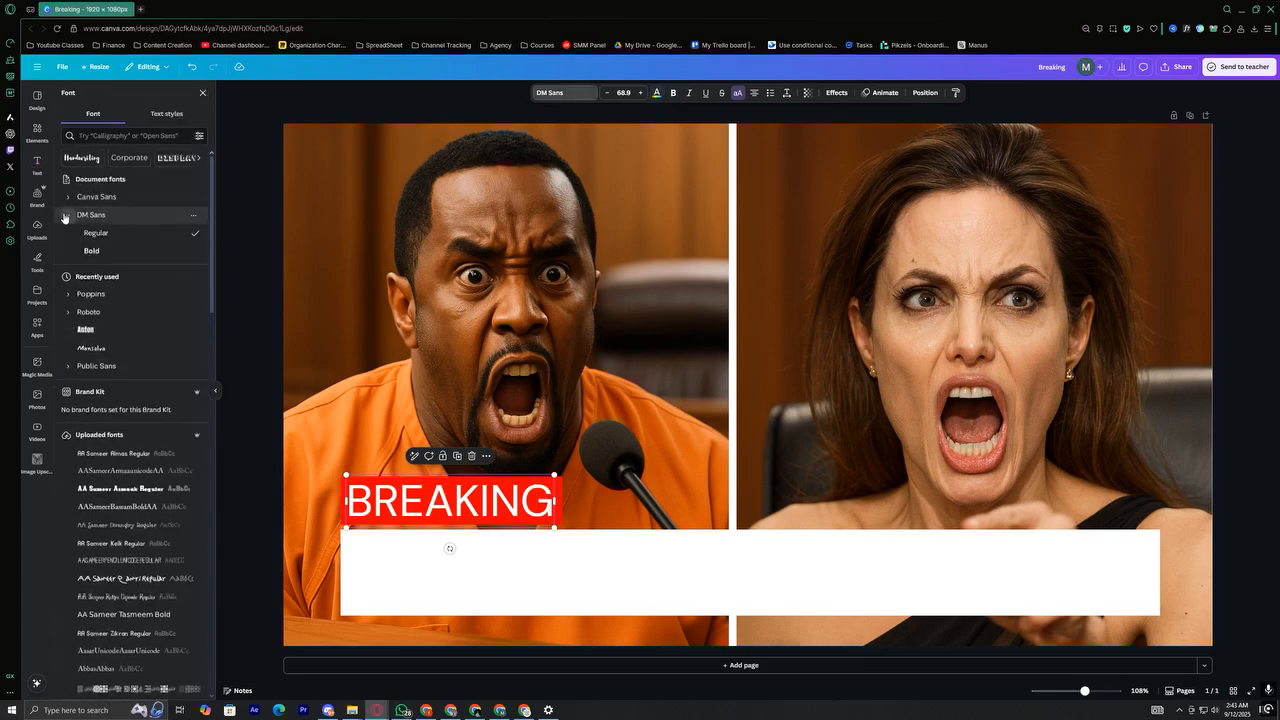
double_click(458, 448)
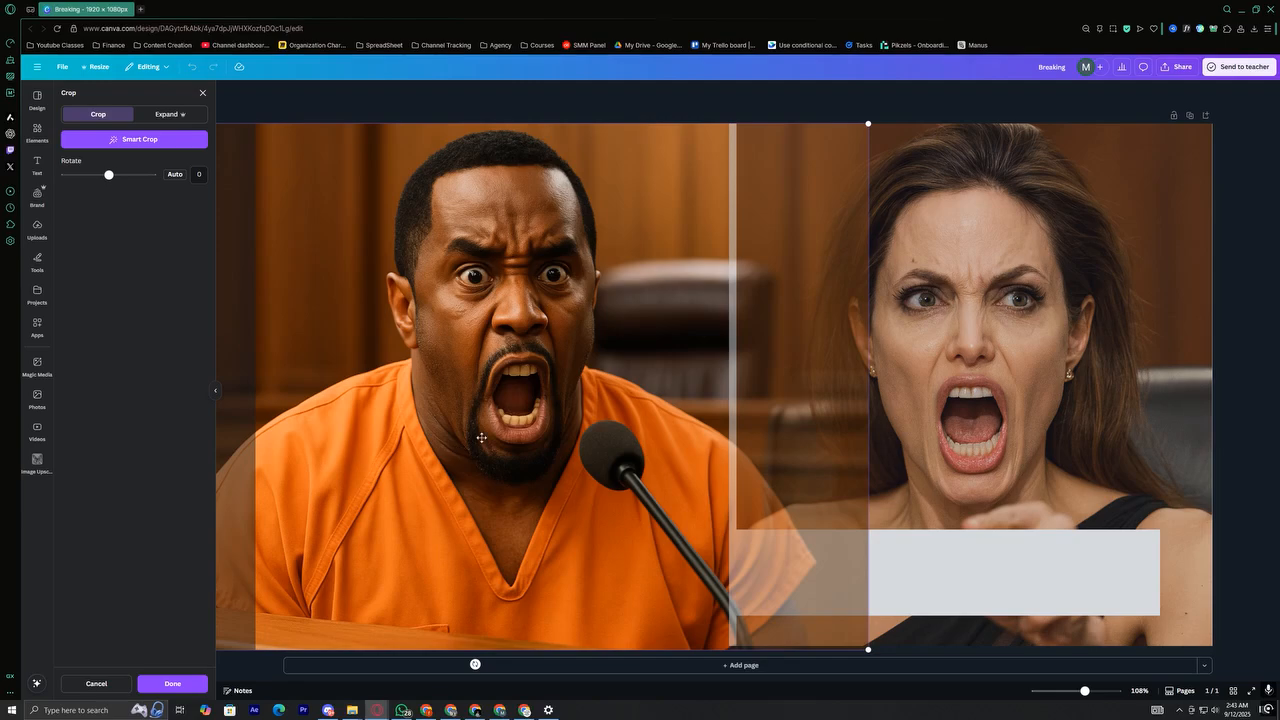
click(1022, 111)
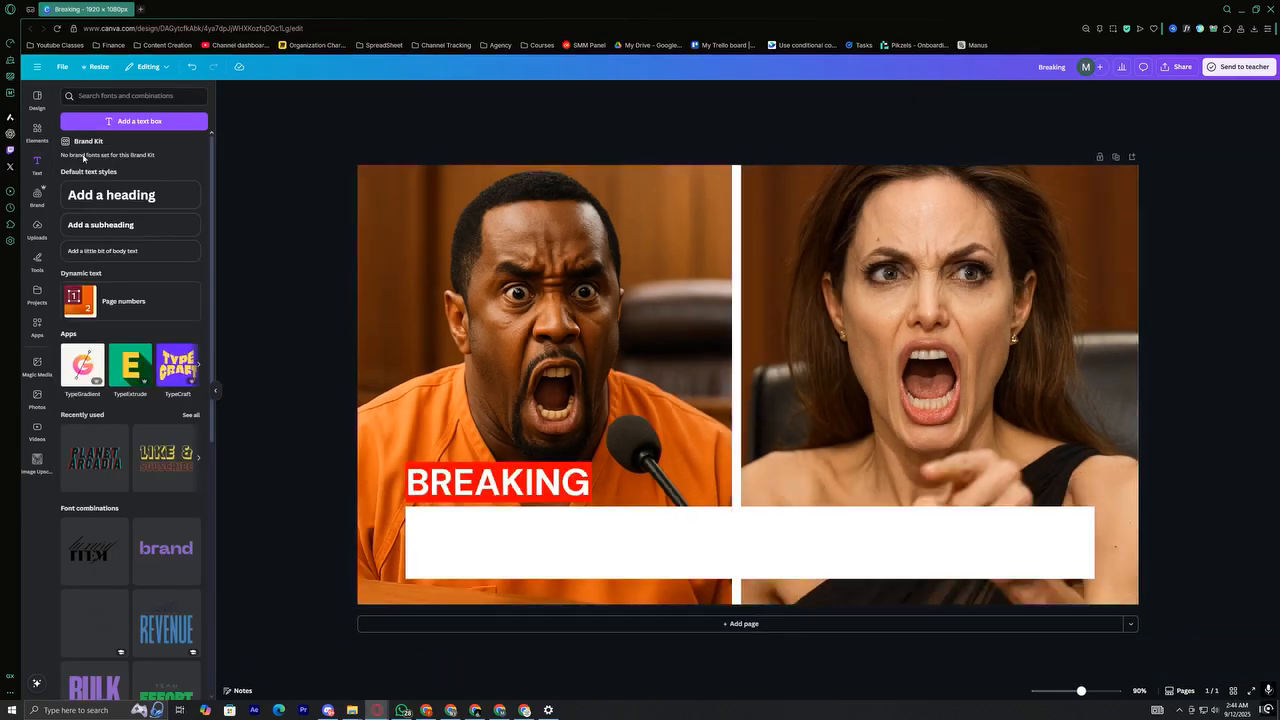
Add a new heading reading "The End of diddy"
click(112, 195)
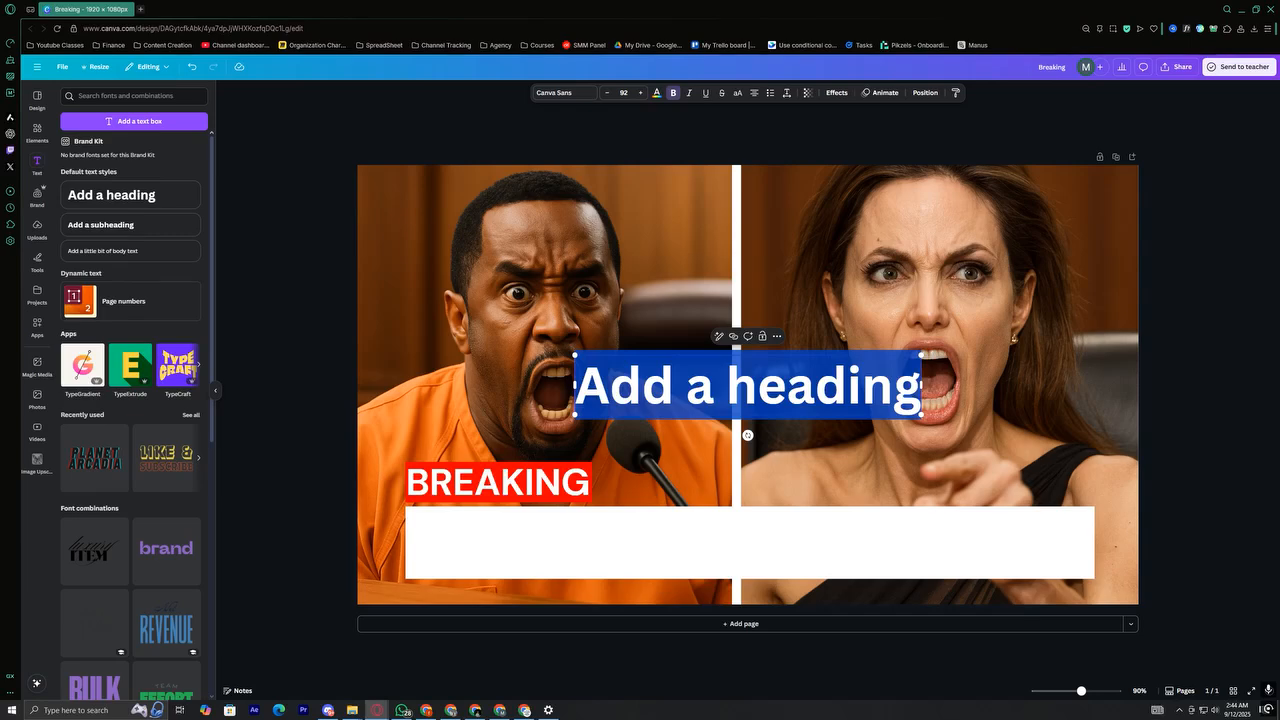
text(T)
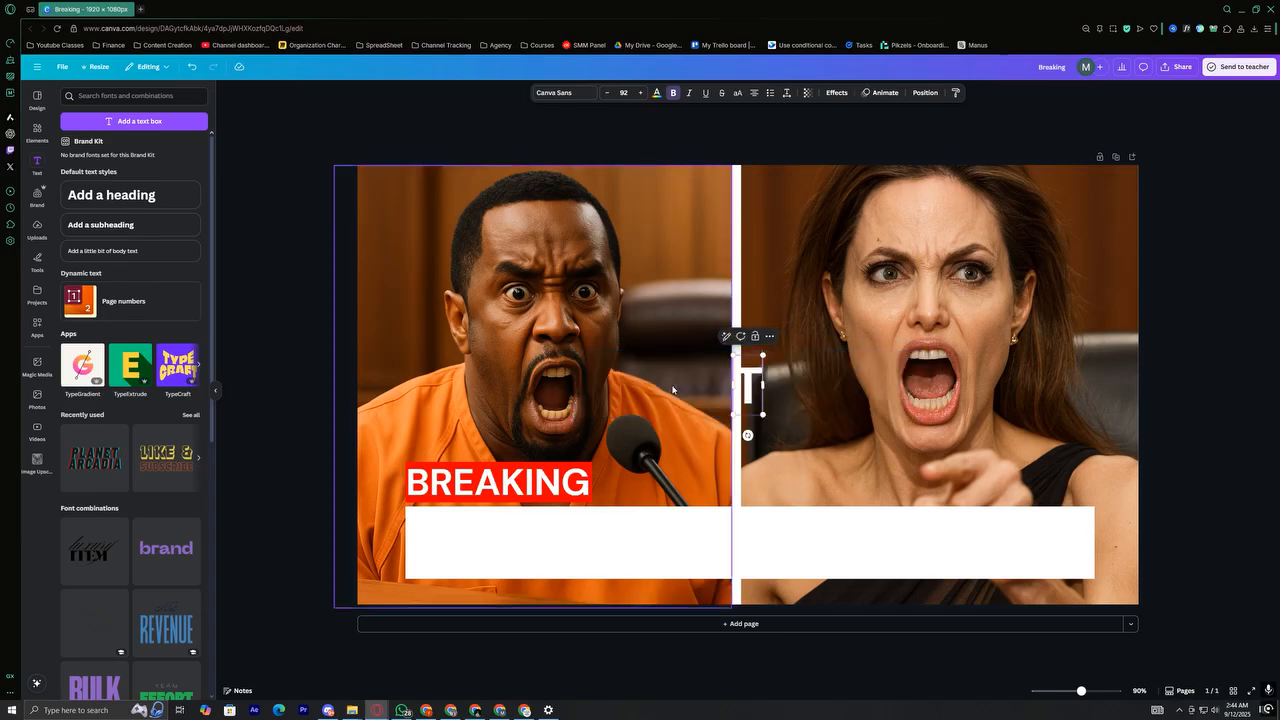
text(he End od)
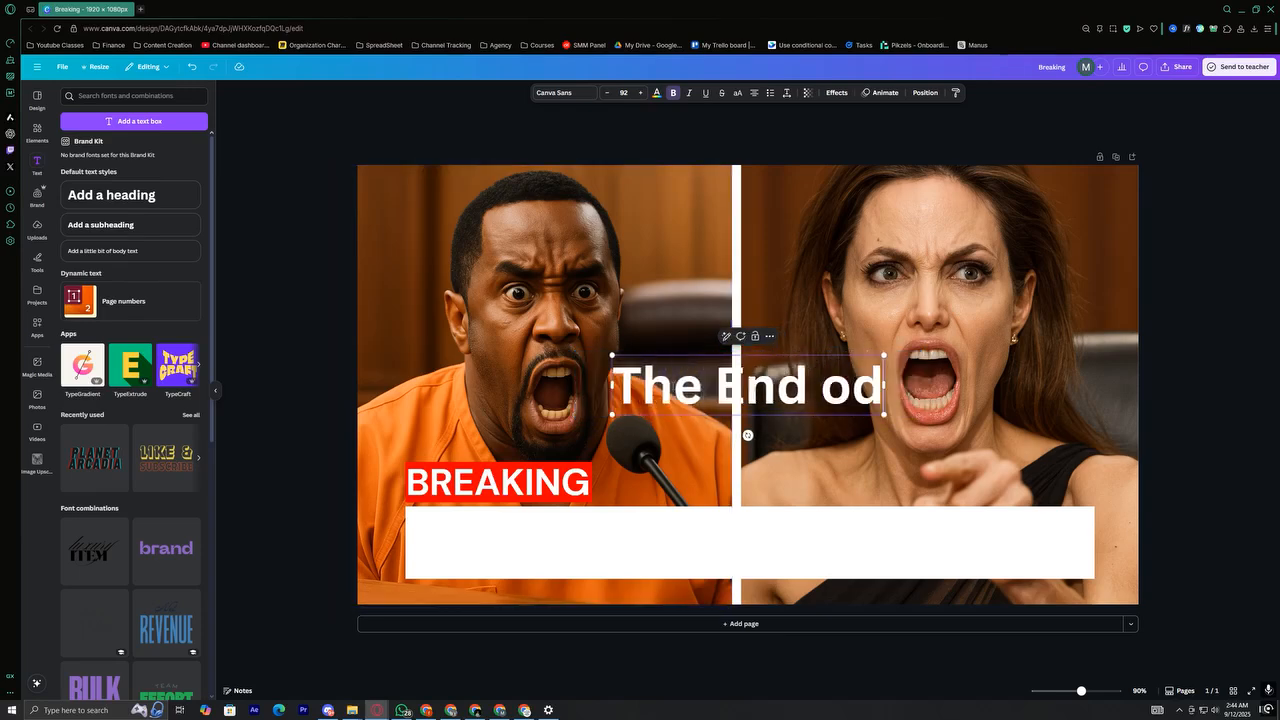
key(BackSpace)
text(f)
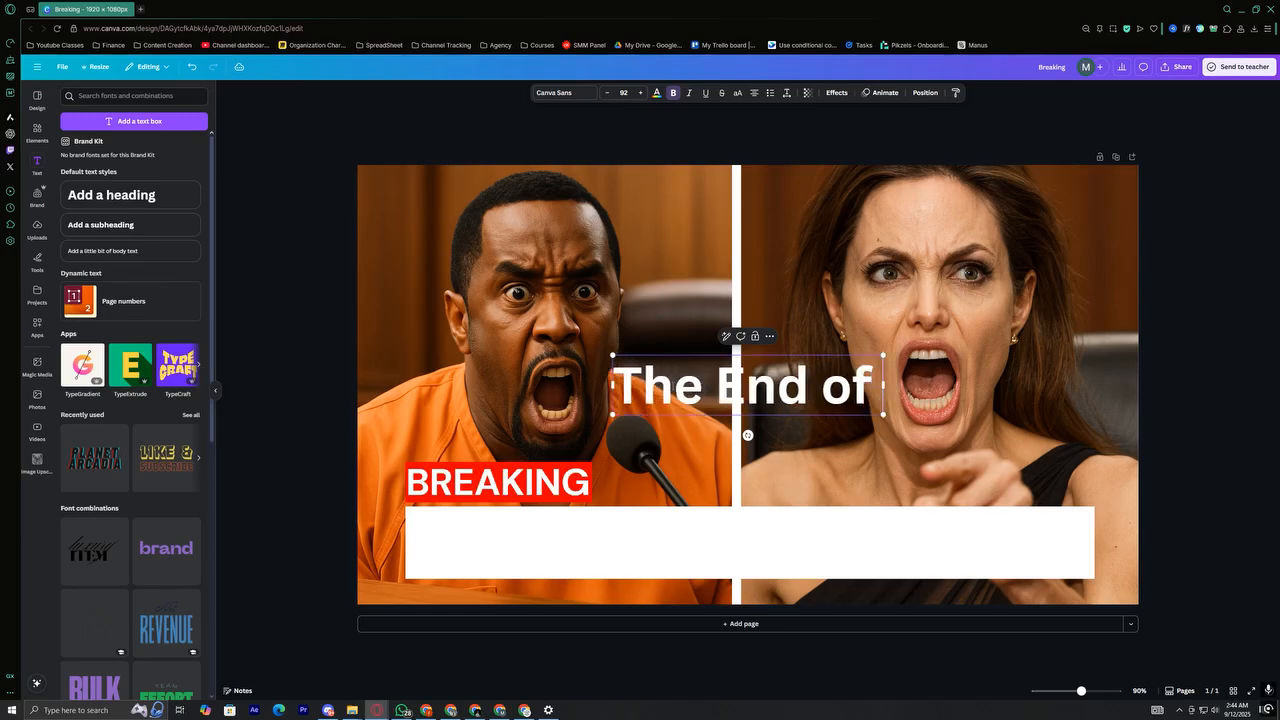
text( diddy)
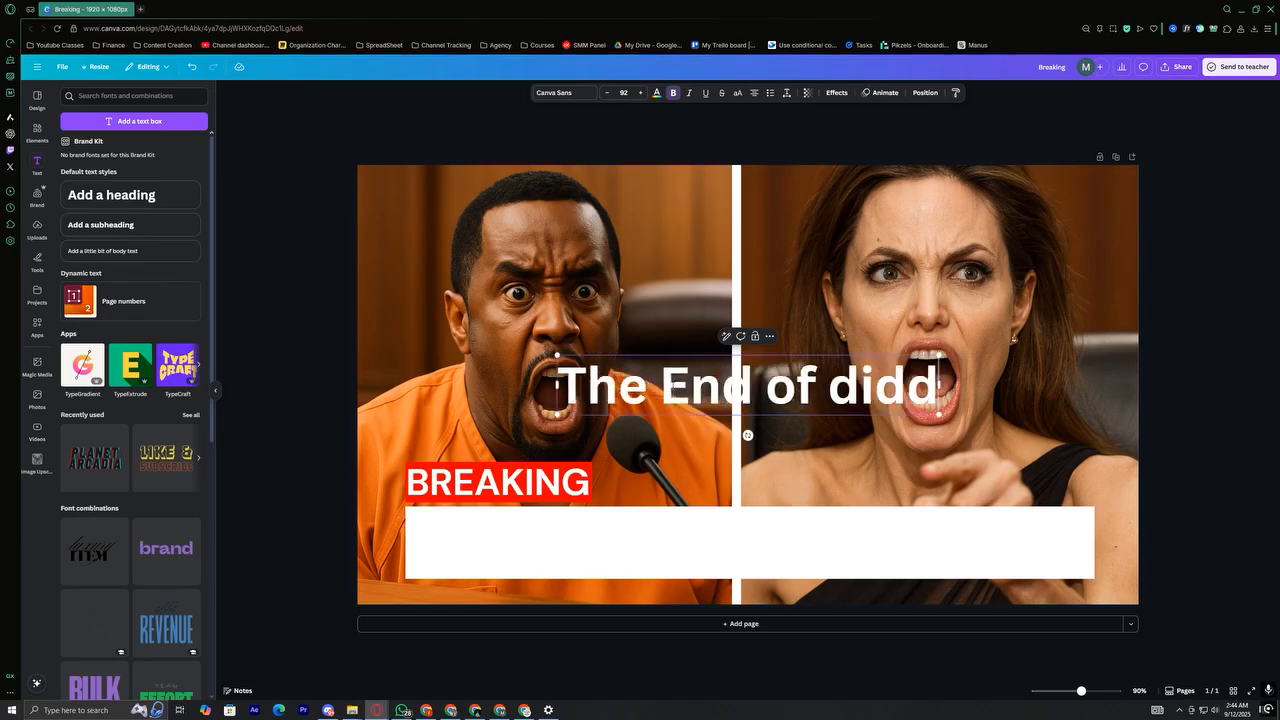
click(1148, 183)
Change the text colour of the "The End of diddy" heading to black
click(711, 379)
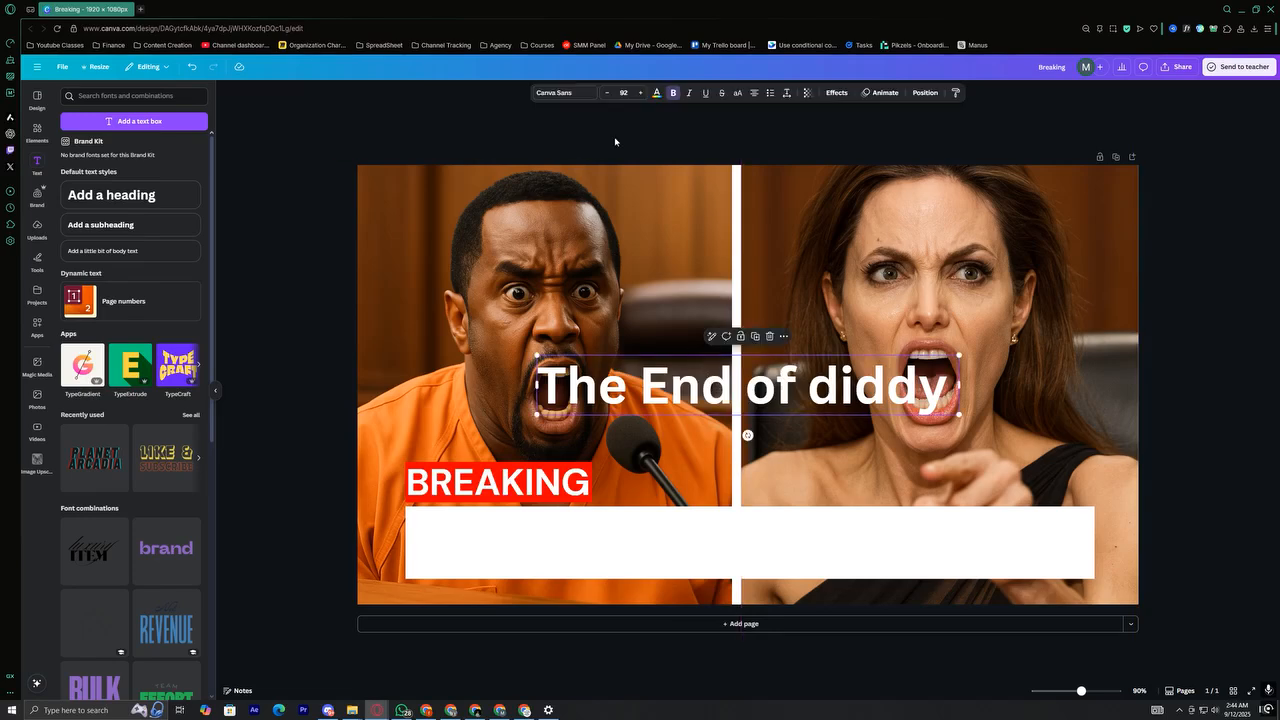
click(656, 94)
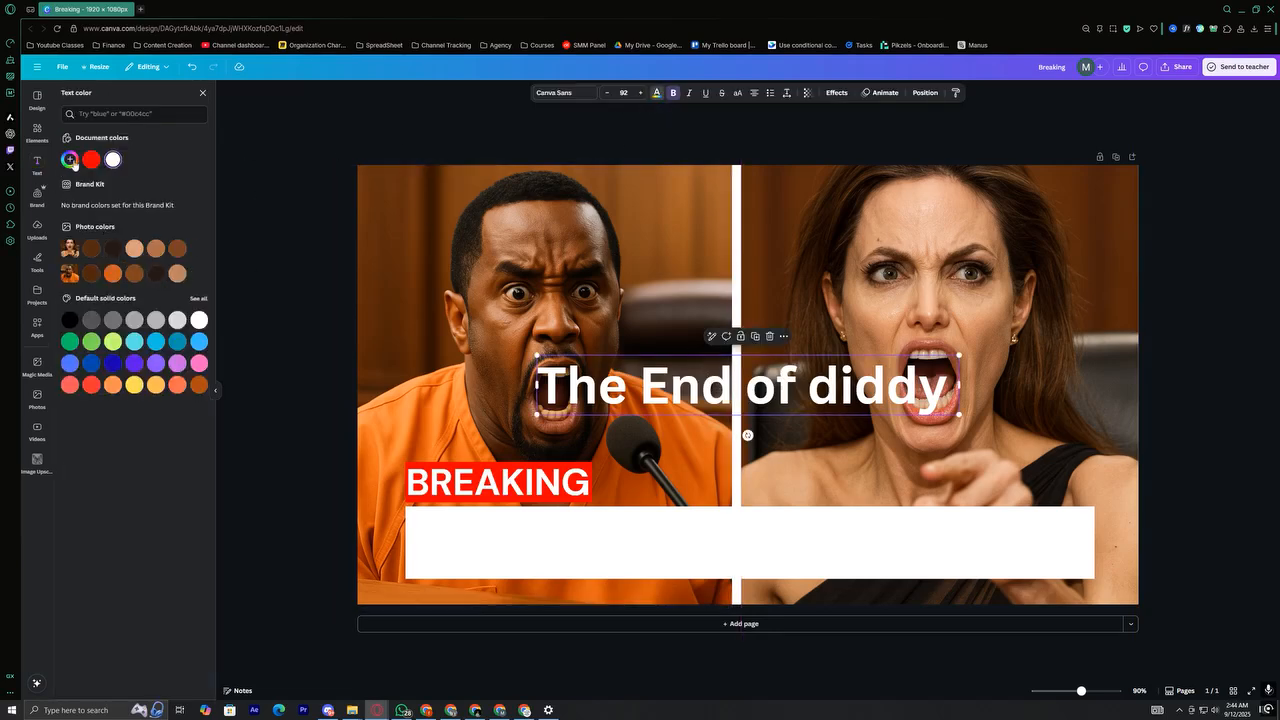
click(70, 160)
click(323, 174)
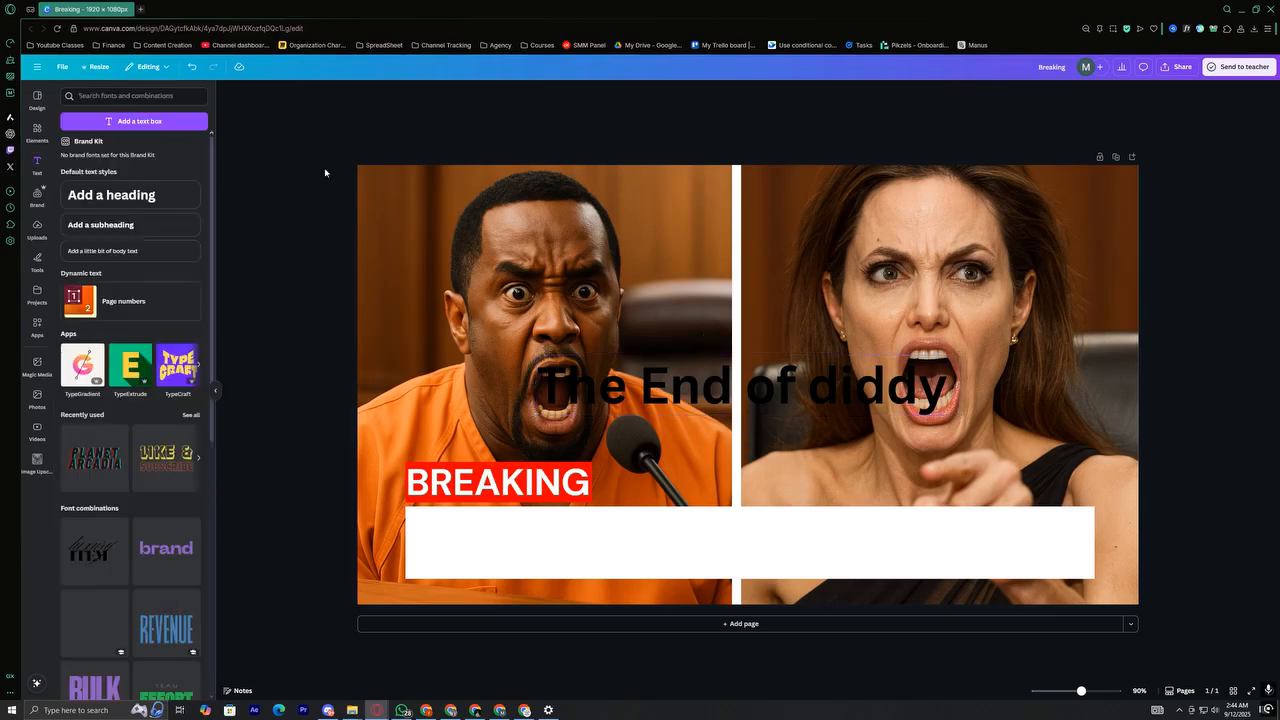
Convert the black headline to all uppercase and set its font to Anton
click(680, 380)
click(737, 94)
click(582, 92)
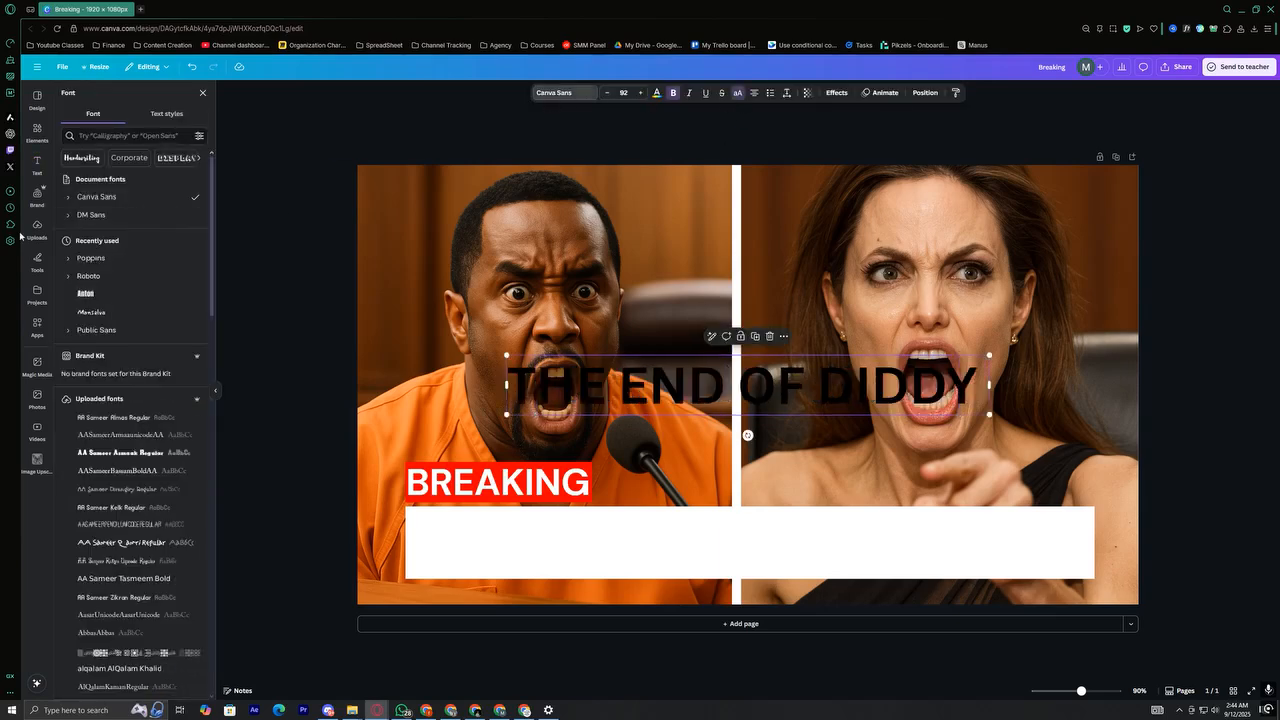
click(90, 294)
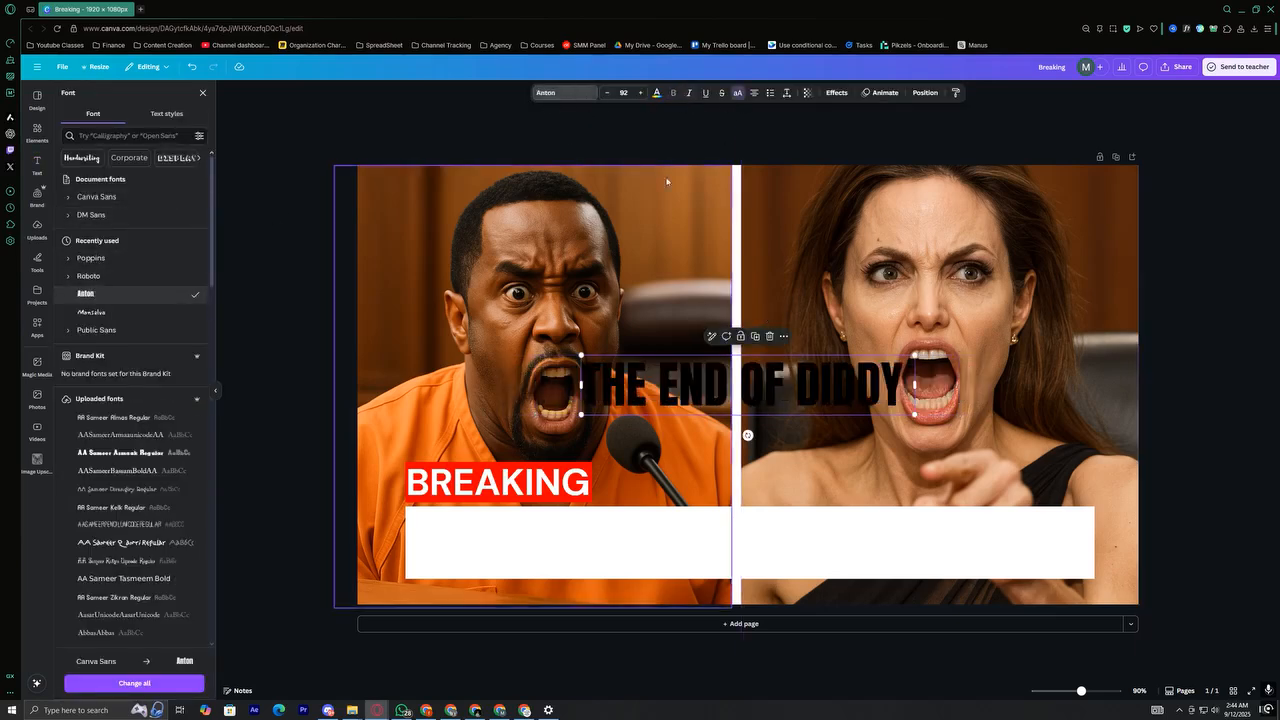
click(565, 92)
Move the headline onto the start of the white bar and enlarge it to nearly fill the bar's height
drag(698, 386, 531, 545)
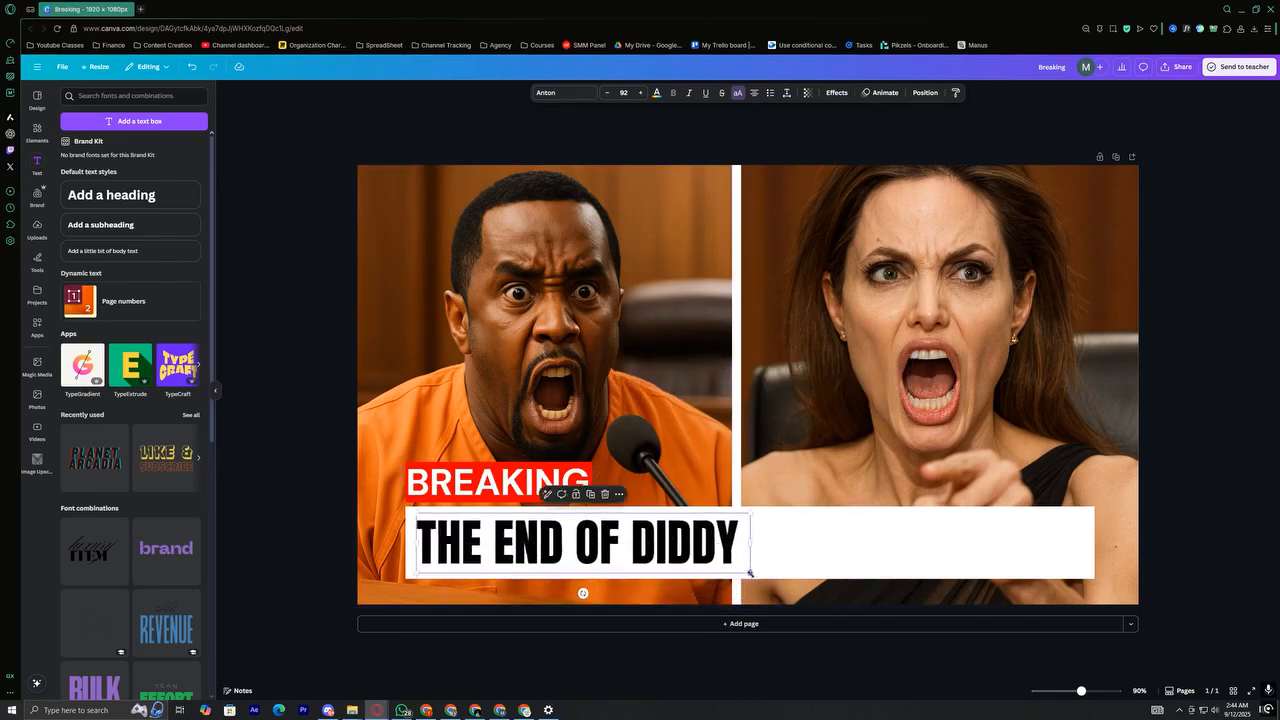
drag(750, 573, 784, 552)
click(893, 480)
Shorten the white bar to end just past the headline, and shift the woman's image slightly down
click(1057, 543)
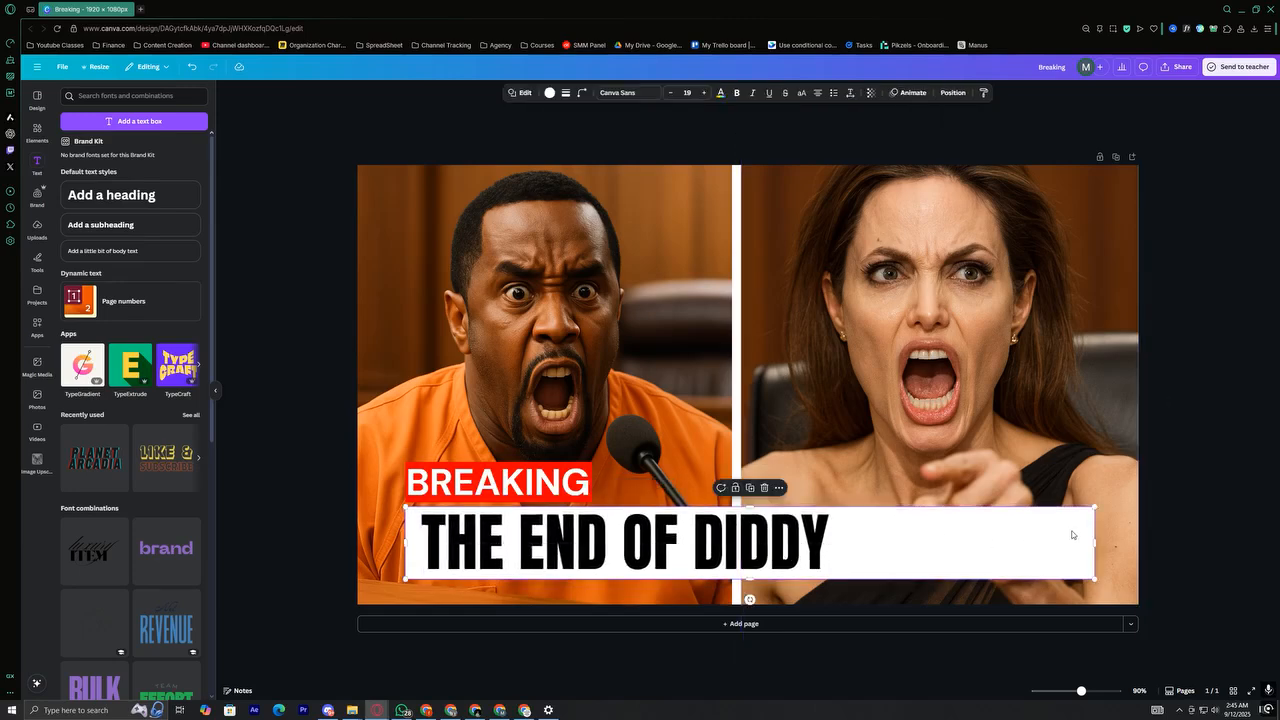
drag(1091, 544, 888, 541)
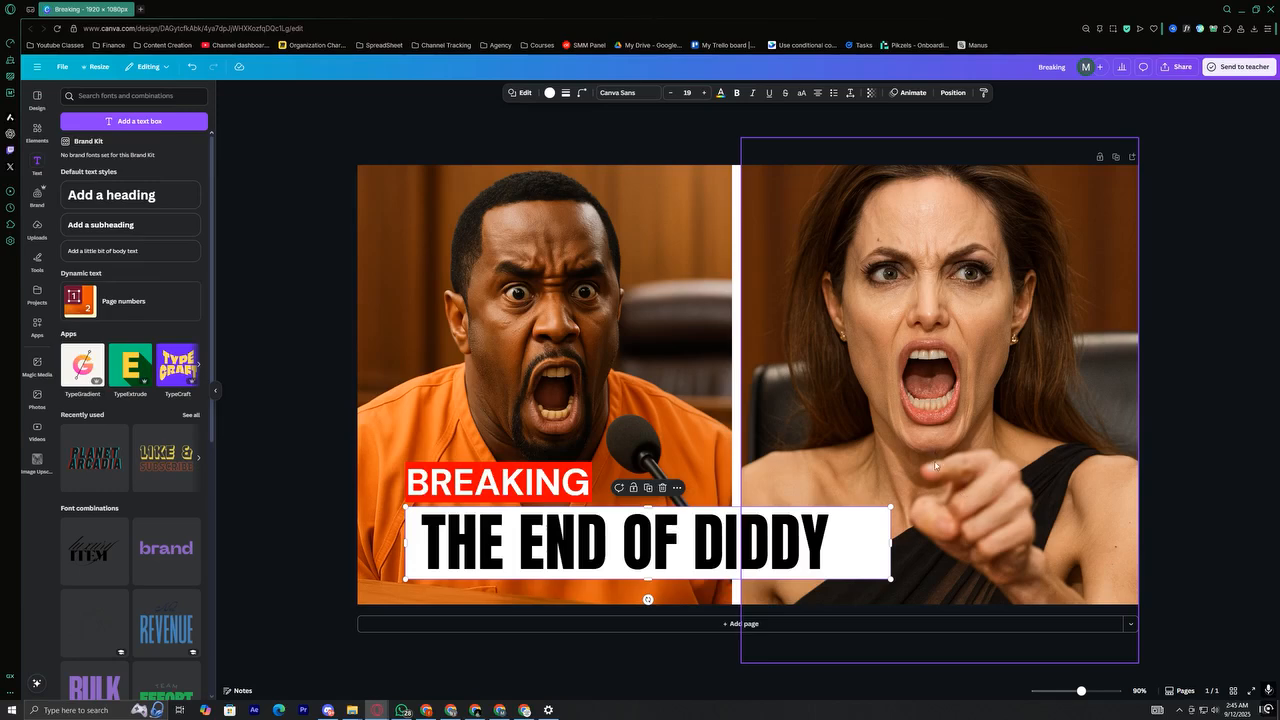
drag(900, 399, 899, 419)
click(1174, 265)
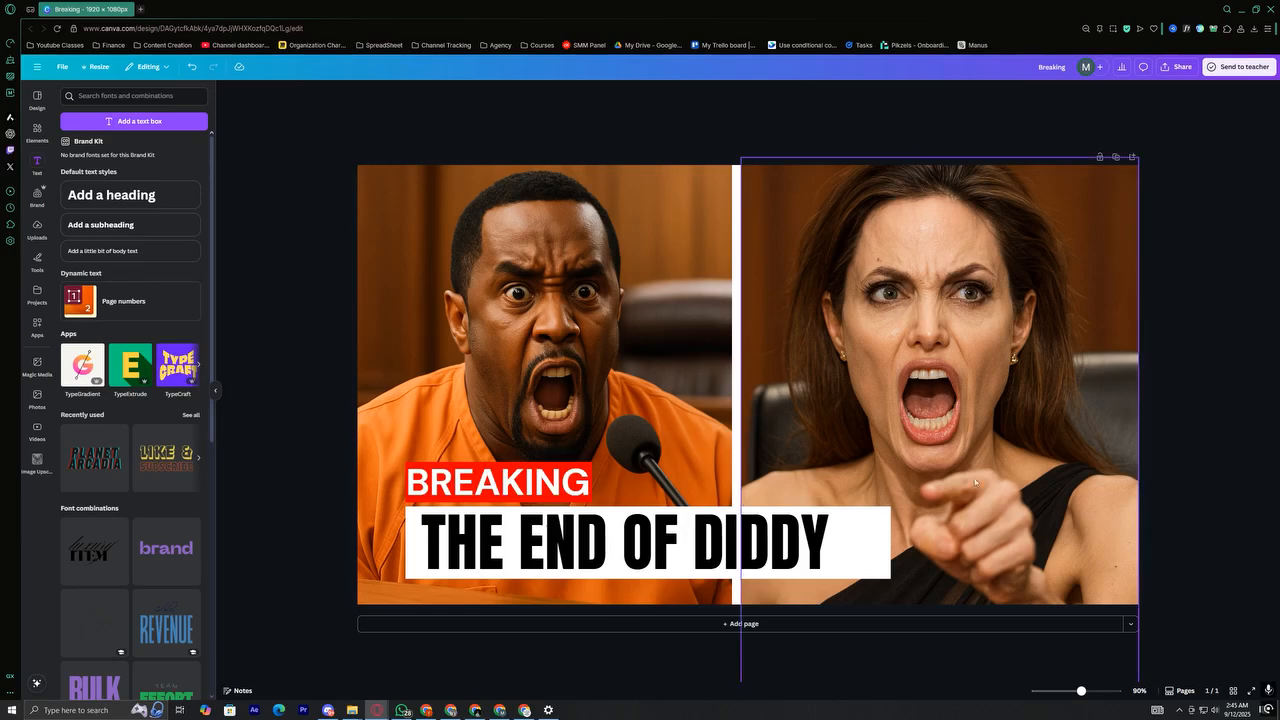
Duplicate the white headline bar and align the copy exactly over the original
click(502, 540)
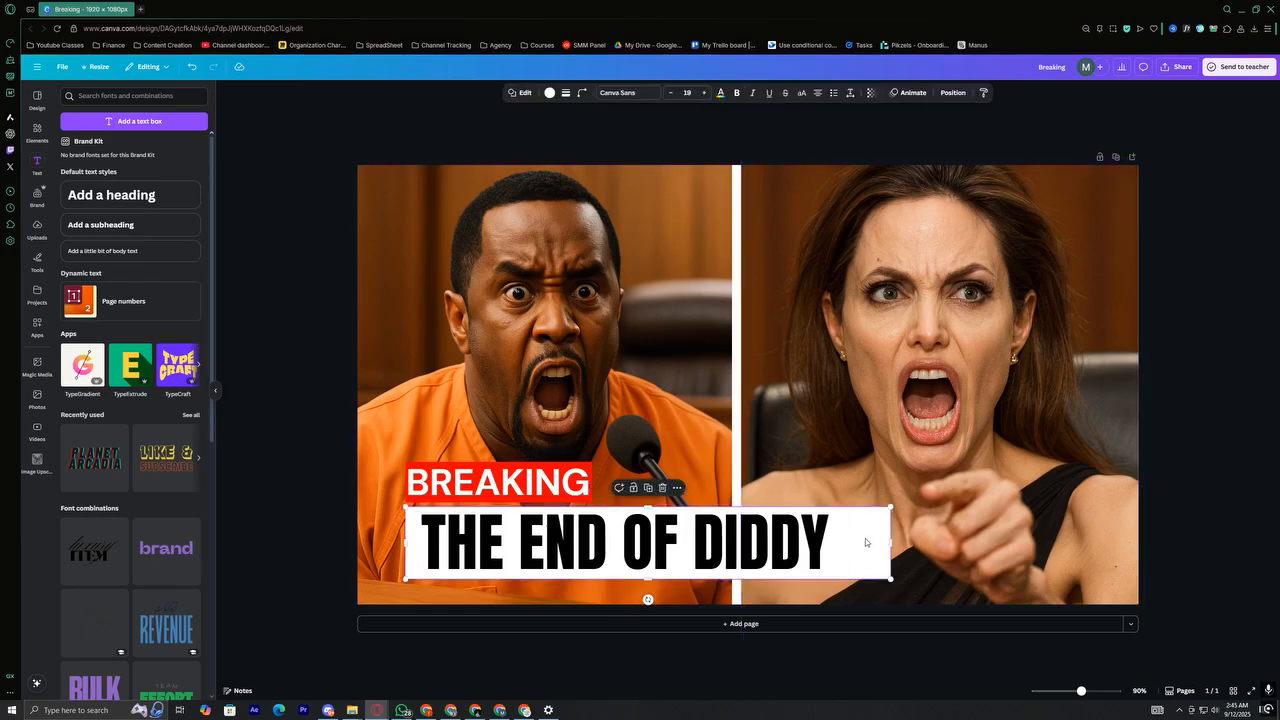
key(ctrl+d)
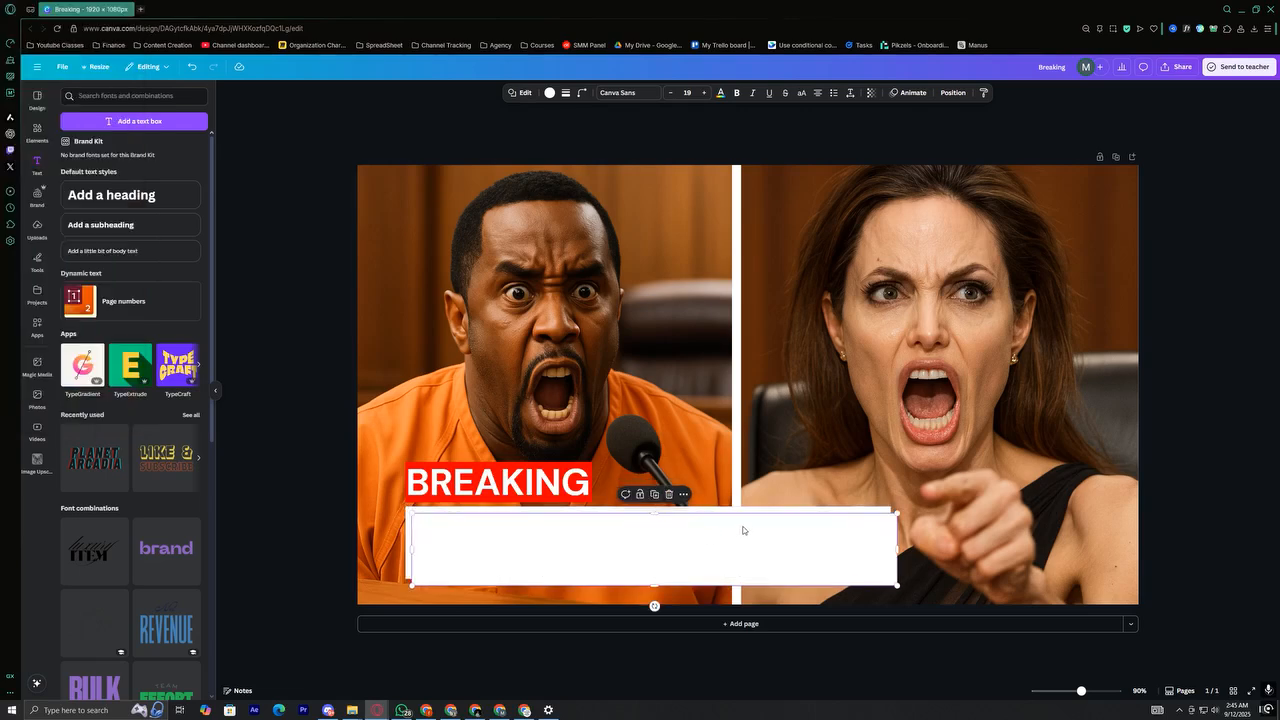
drag(743, 530, 735, 522)
Try sending the duplicated bar to the back, and undo that layer change
right_click(737, 525)
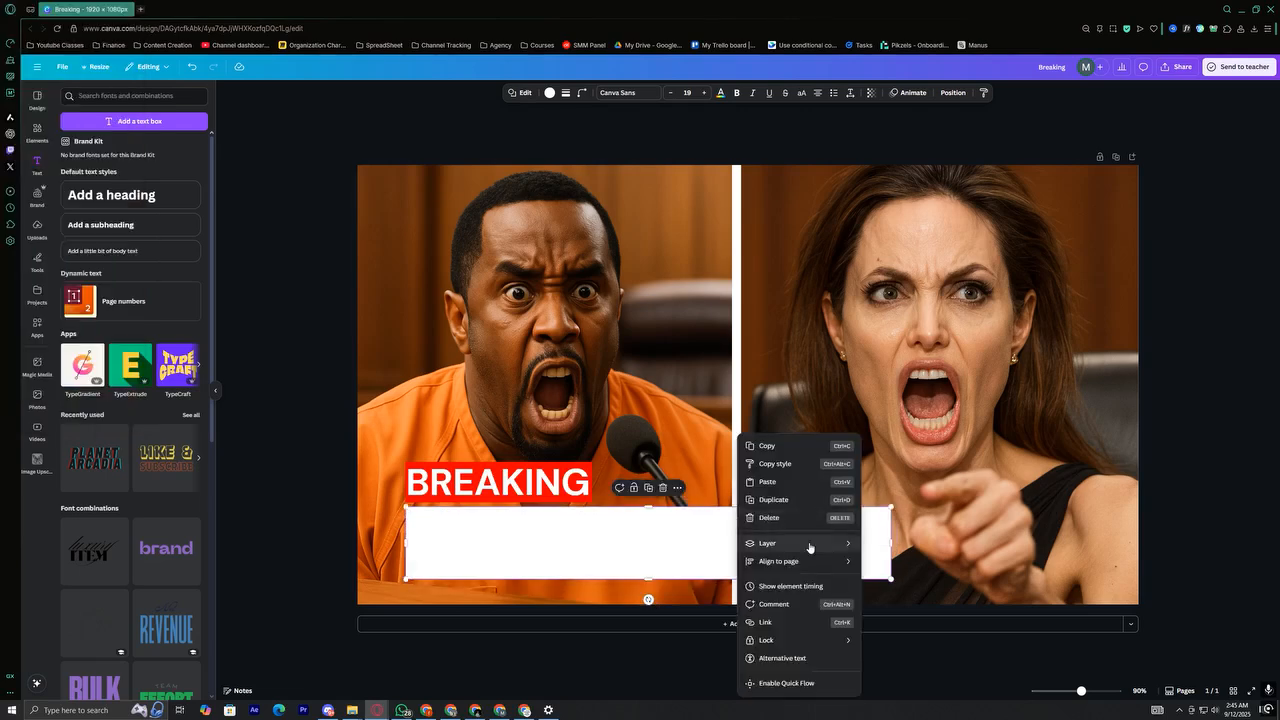
mouse_move(810, 545)
click(900, 597)
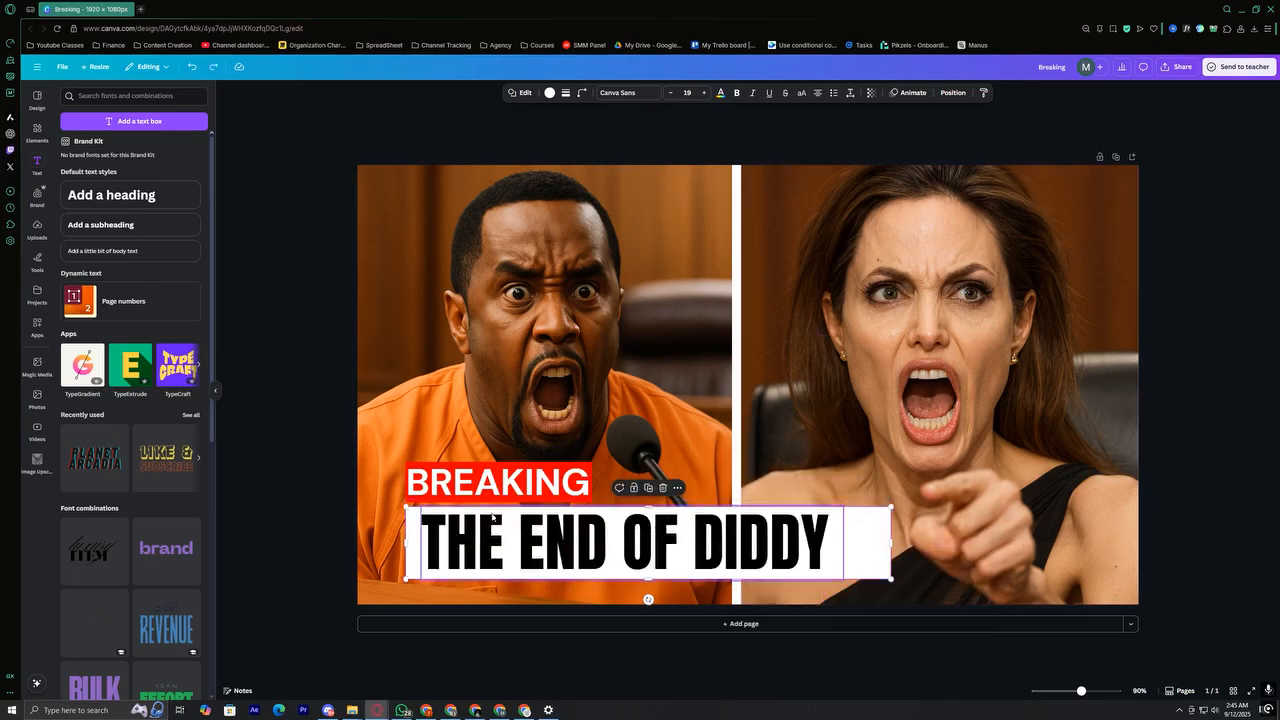
key(ctrl+z)
Extend the duplicated bar slightly beyond the original on all four sides
drag(651, 507, 651, 502)
drag(649, 578, 651, 586)
drag(884, 550, 889, 550)
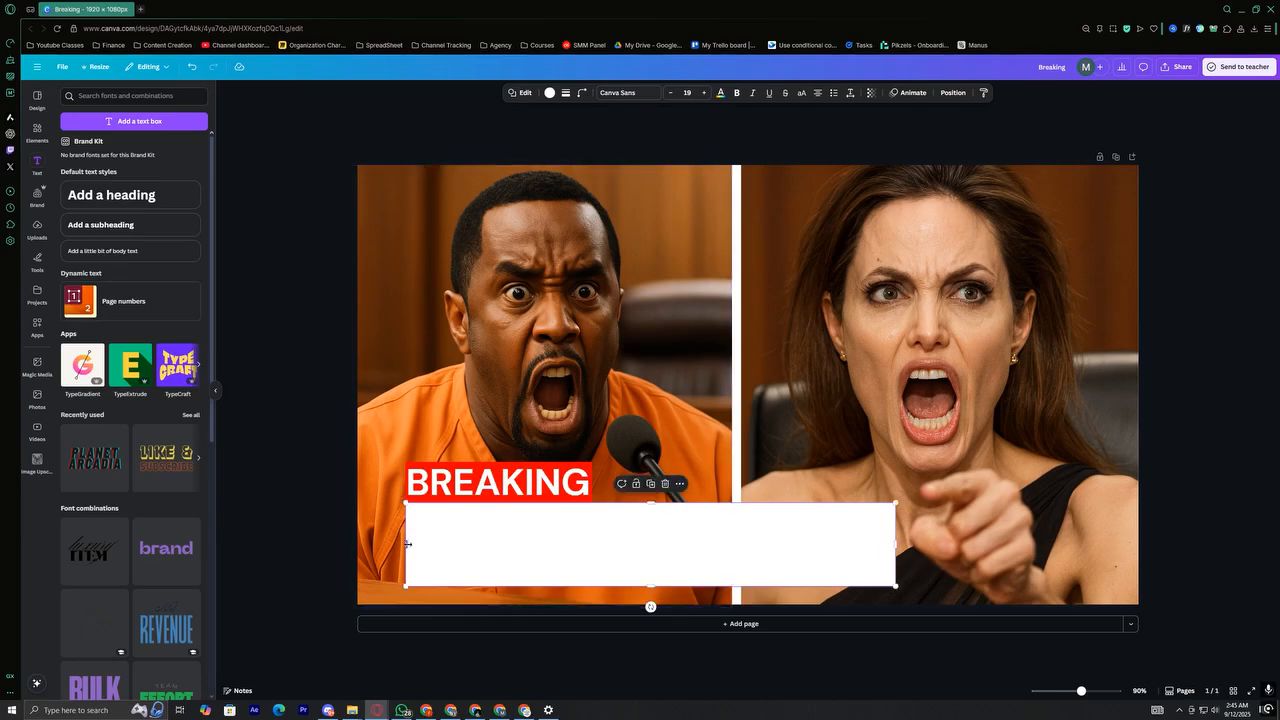
drag(408, 544, 404, 544)
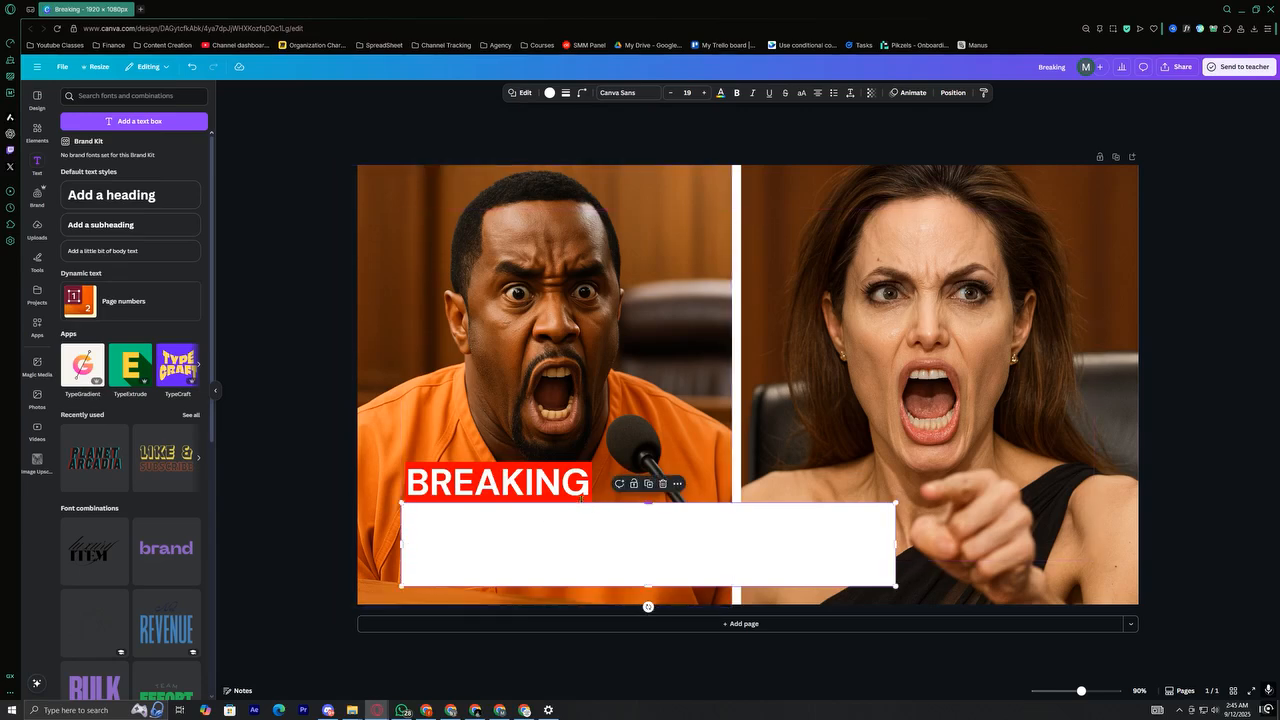
Send the duplicated bar one layer backward, behind the headline, and fill it with black
right_click(590, 516)
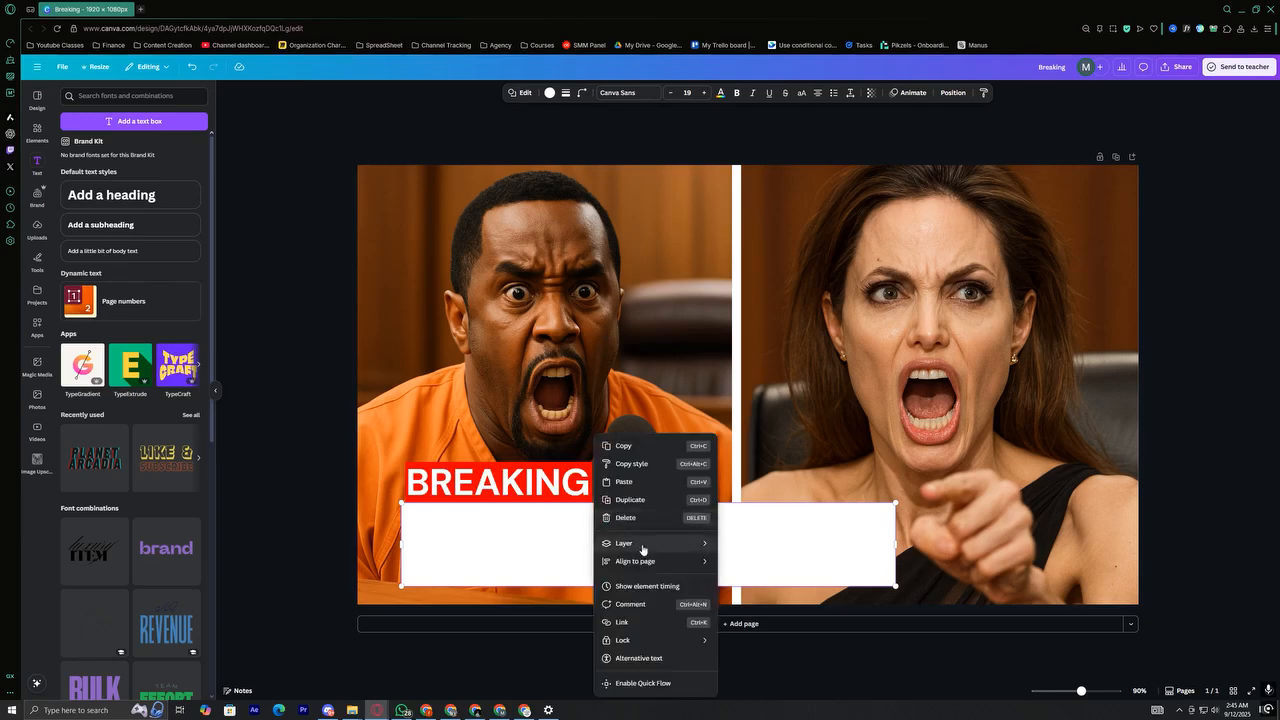
mouse_move(640, 545)
click(763, 579)
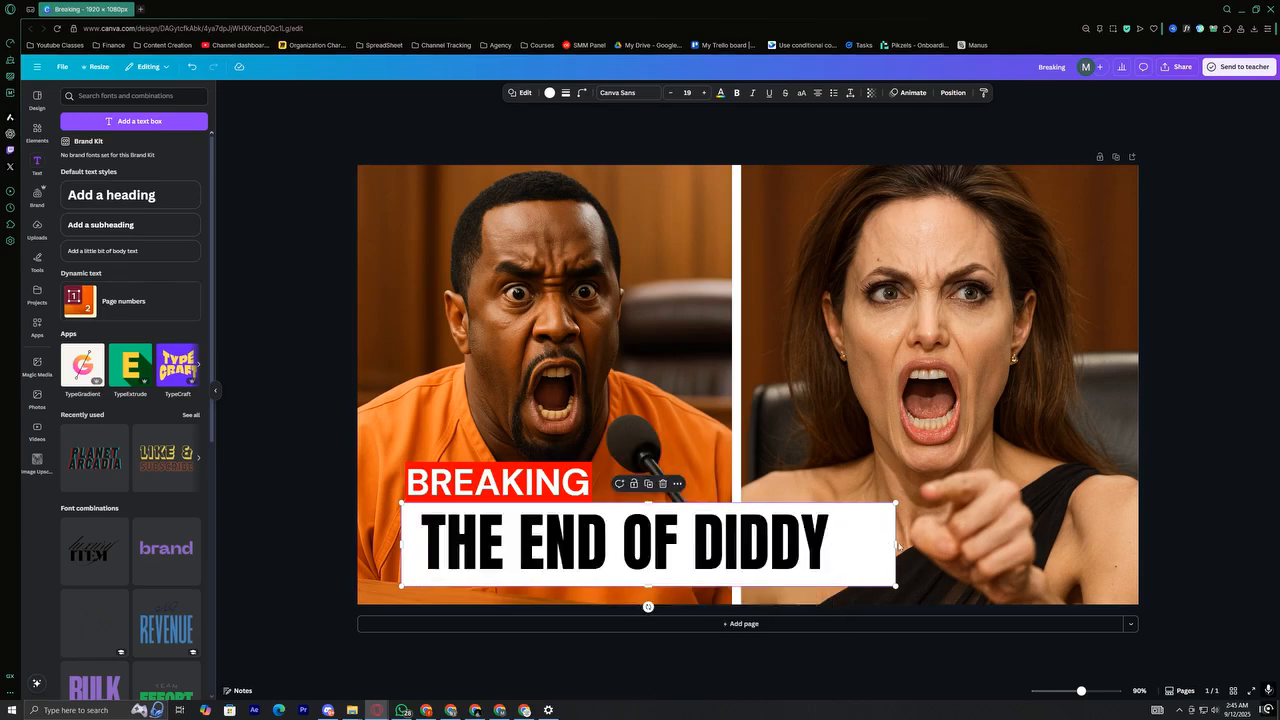
click(549, 92)
click(113, 159)
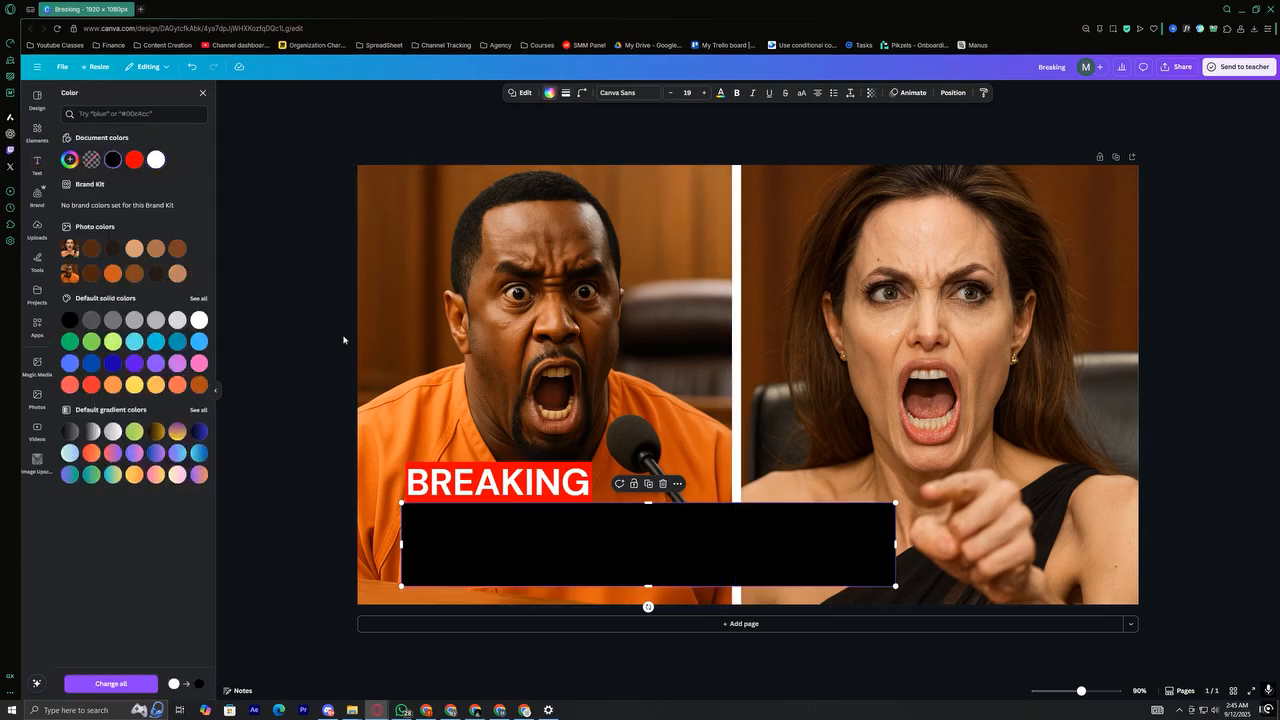
Send the black bar to the back of the layer stack
right_click(420, 536)
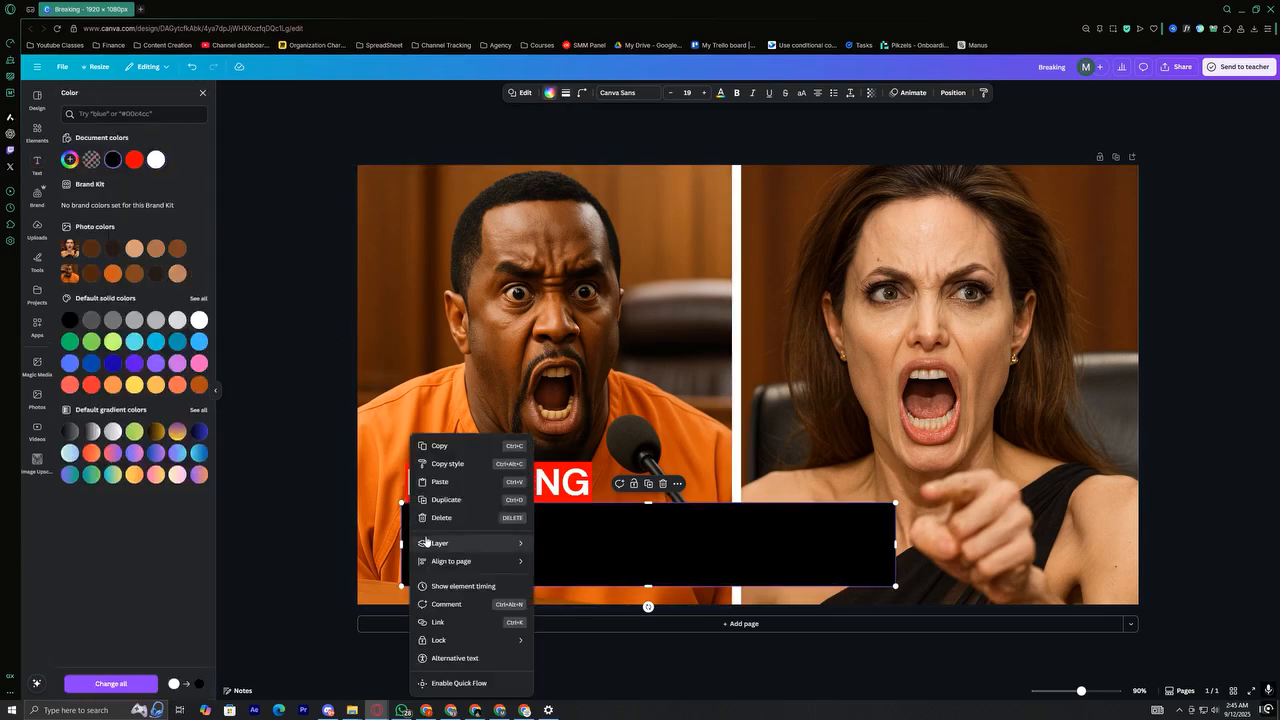
mouse_move(440, 543)
click(578, 596)
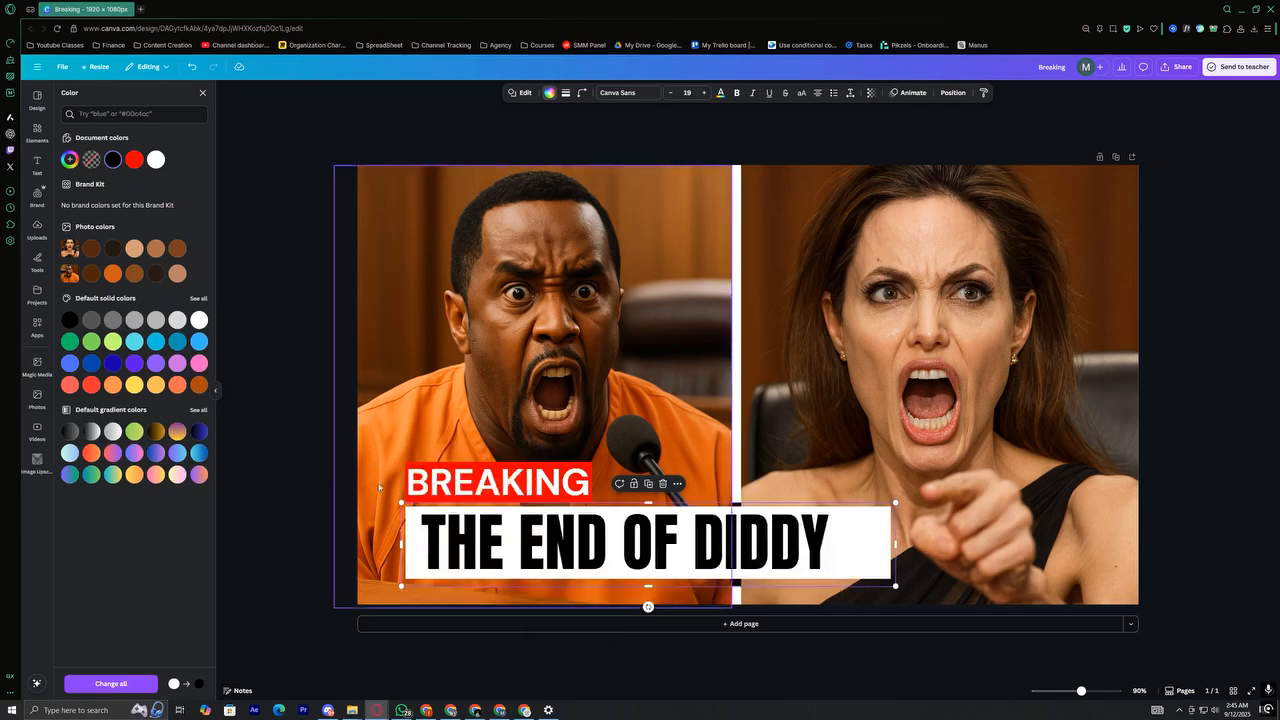
click(202, 92)
Send the man's image and the woman's image to the back, behind the black bar
right_click(543, 352)
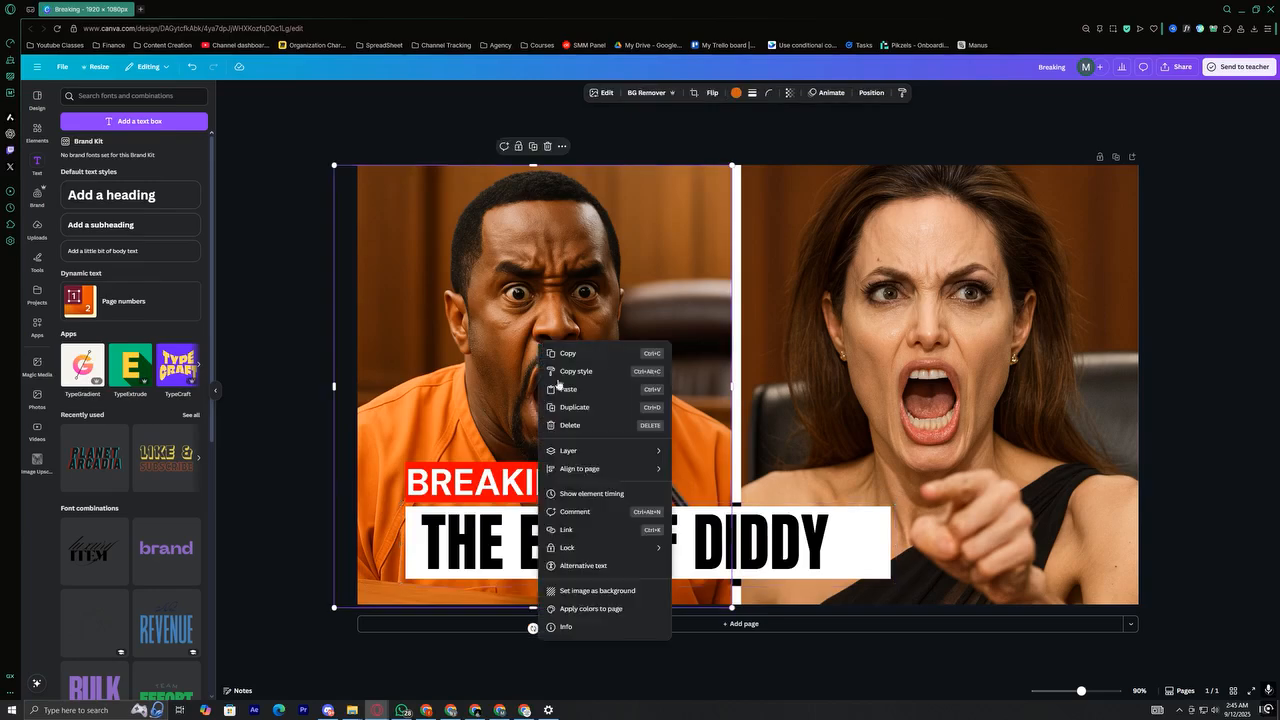
mouse_move(631, 450)
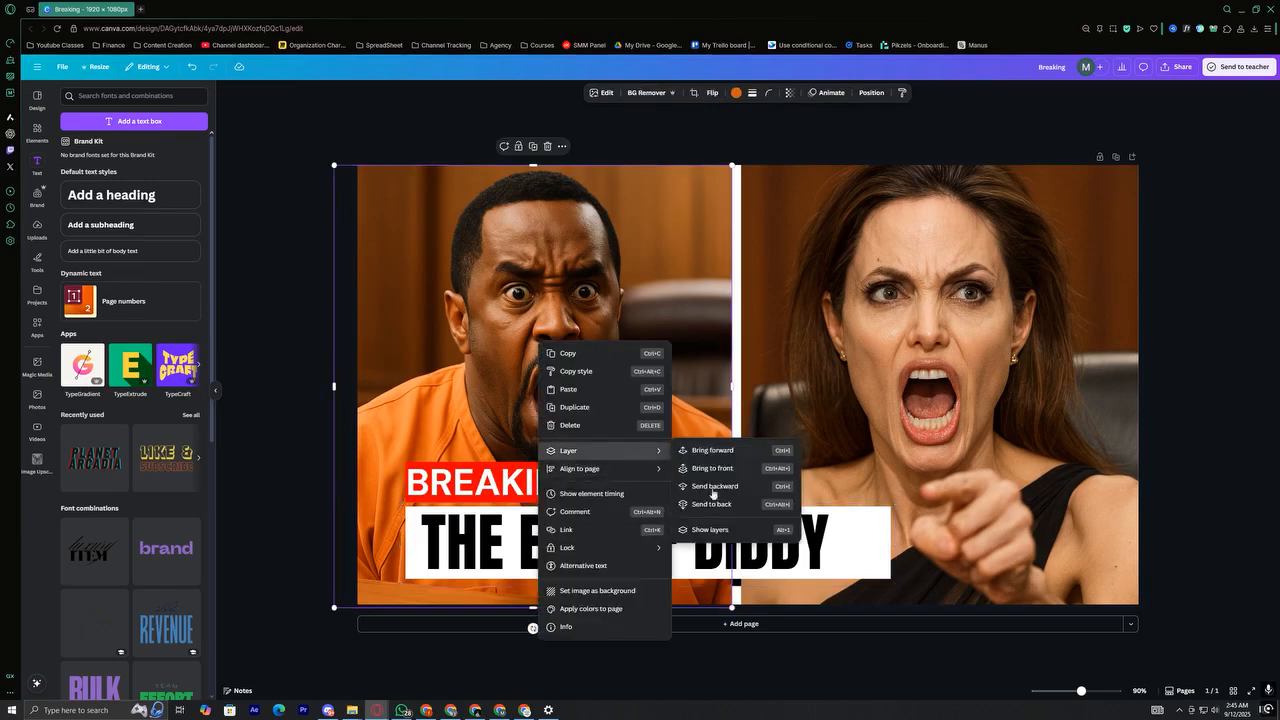
click(714, 505)
click(312, 300)
ctrl+scroll(446, 433, up, 4)
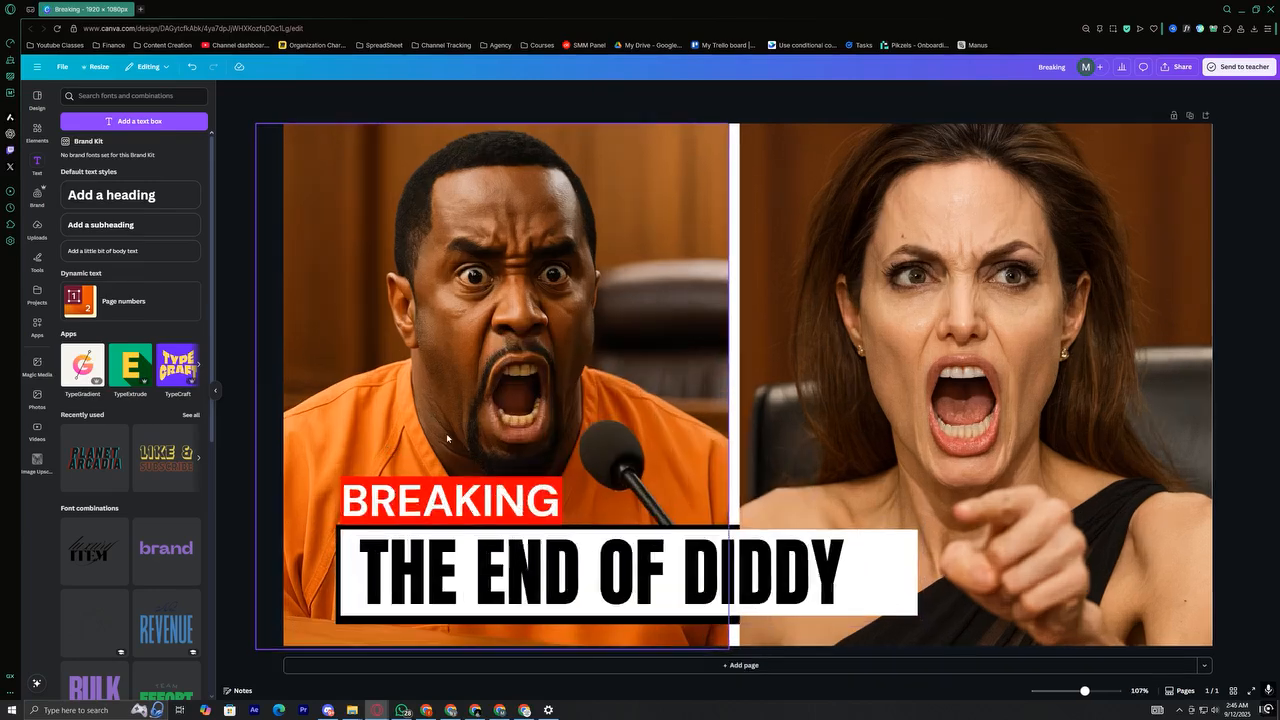
right_click(886, 368)
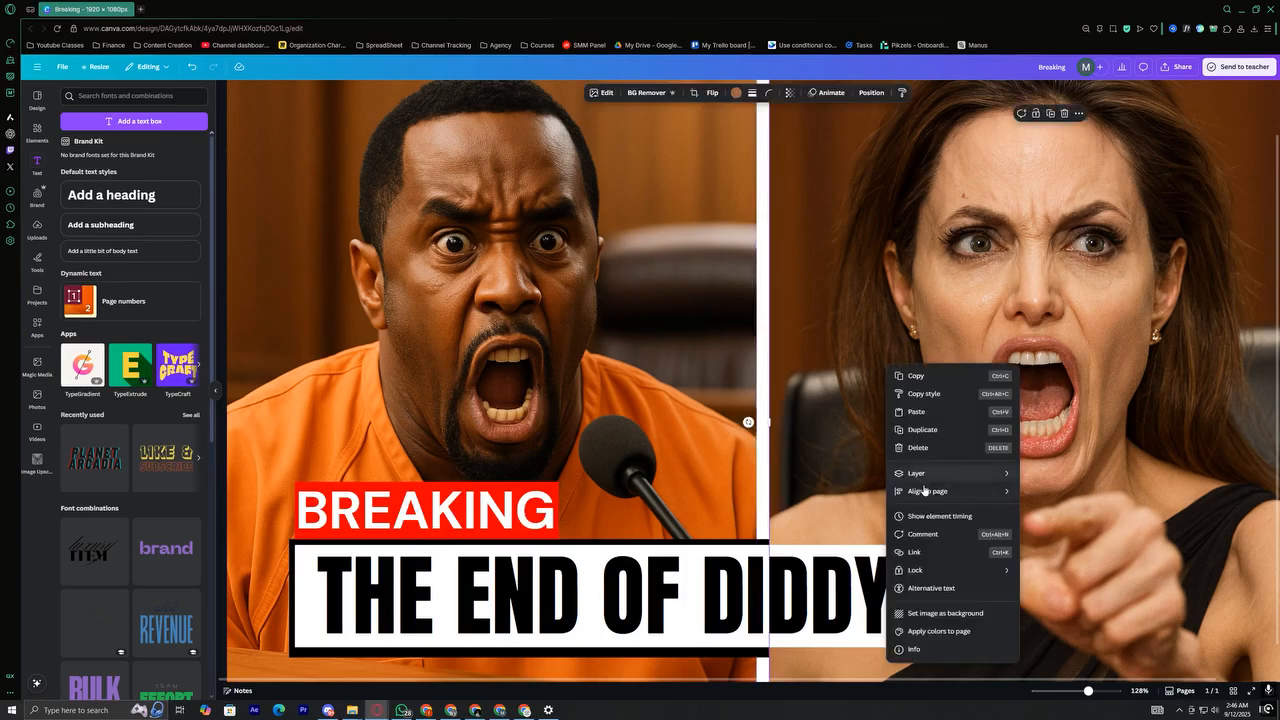
mouse_move(918, 474)
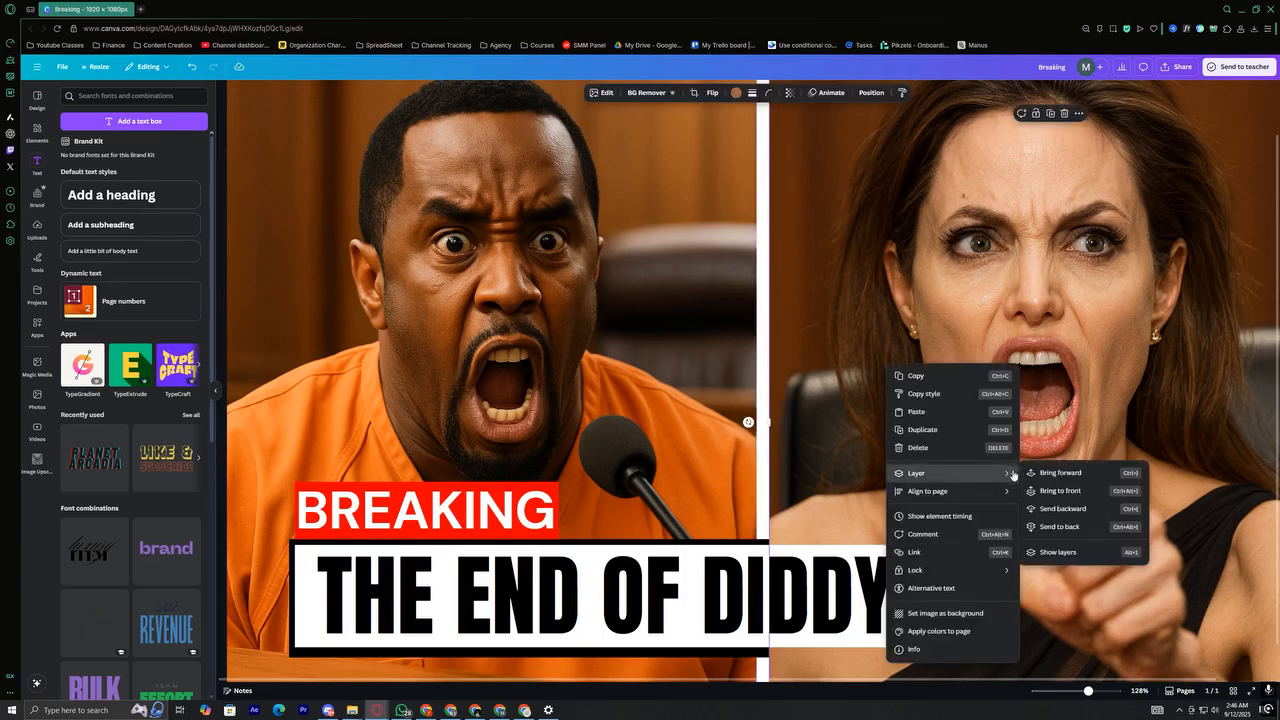
click(1058, 526)
scroll(344, 240, down, 2)
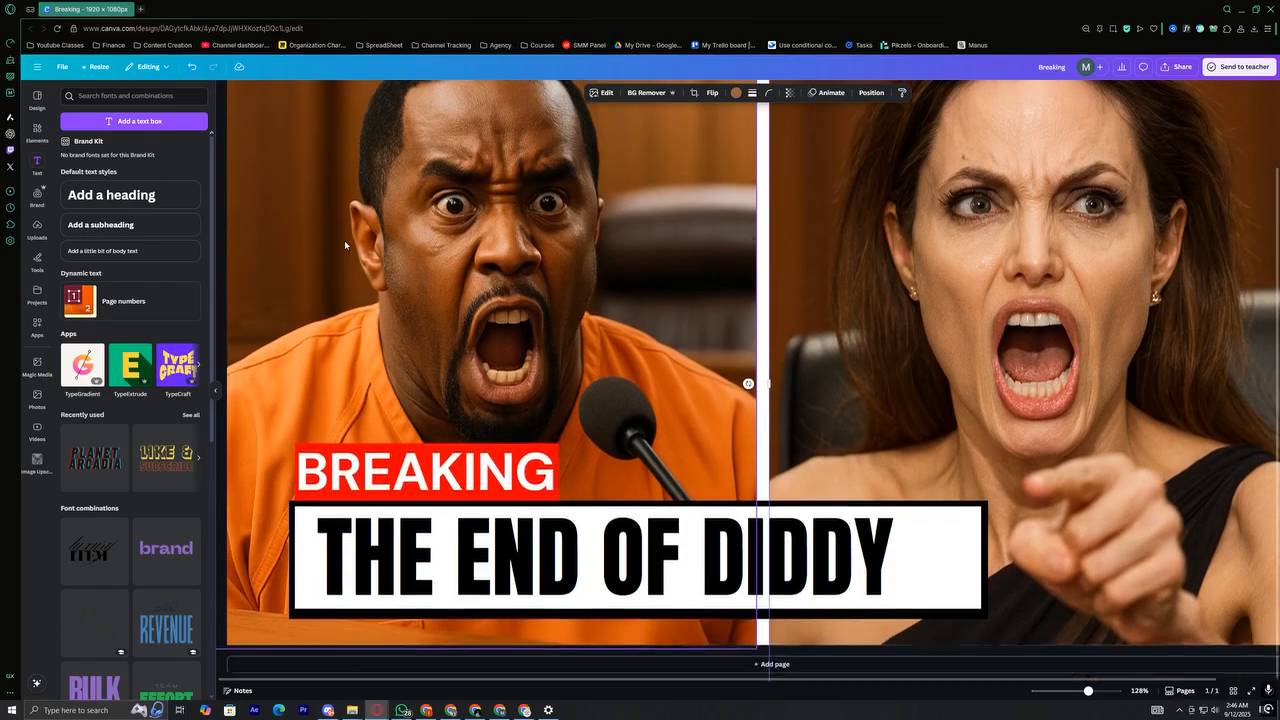
Trim the black bar to a thin border around the white bar, about 1,168 by 186 px, ending closer to the headline
scroll(346, 349, up, 5)
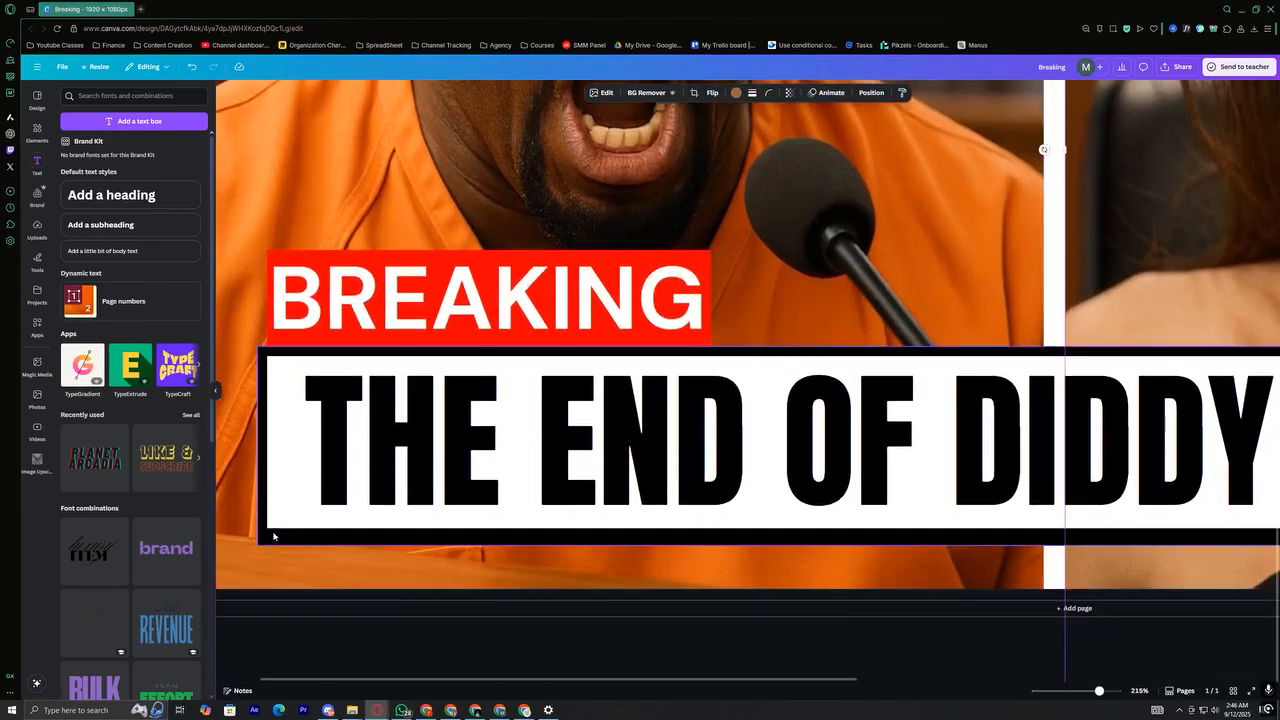
scroll(272, 548, up, 1)
click(258, 505)
drag(256, 503, 261, 503)
drag(841, 407, 846, 409)
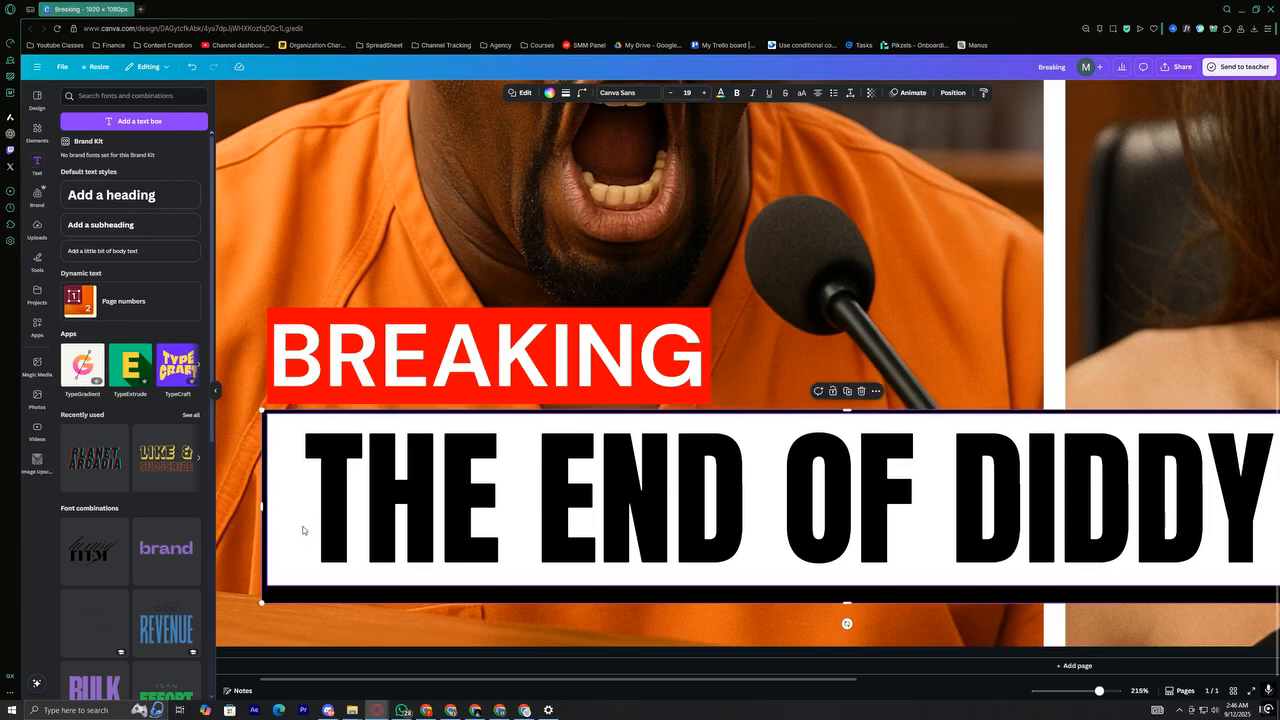
drag(262, 505, 262, 506)
drag(847, 602, 848, 588)
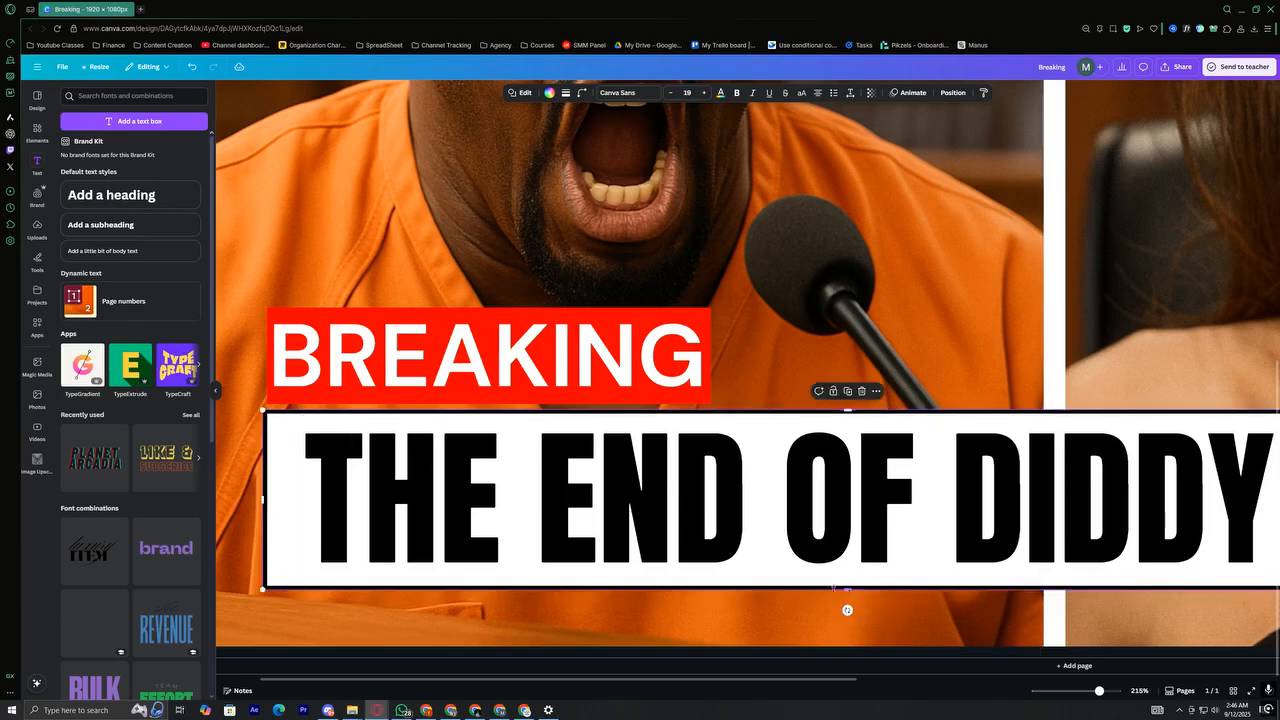
scroll(990, 556, down, 5)
drag(988, 556, 952, 556)
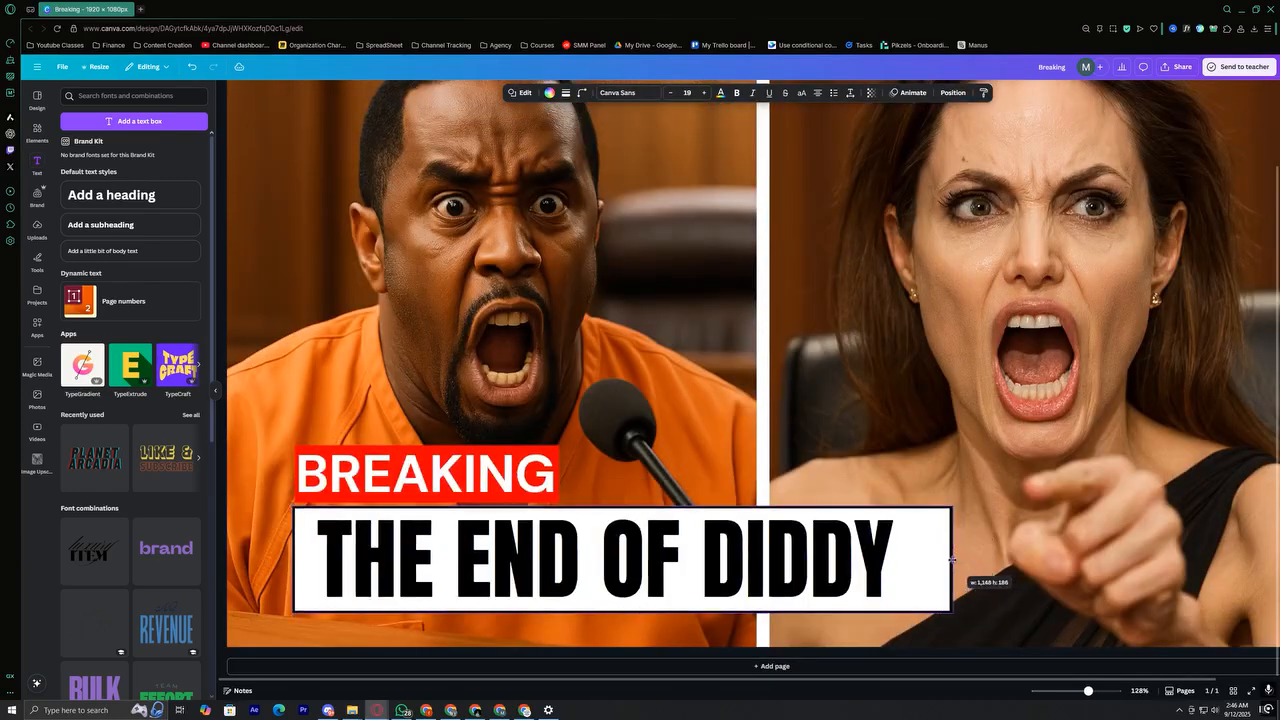
Enclose the headline text THE END OF DIDDY in curly quotation marks
click(595, 547)
click(316, 553)
text(“)
text(”)
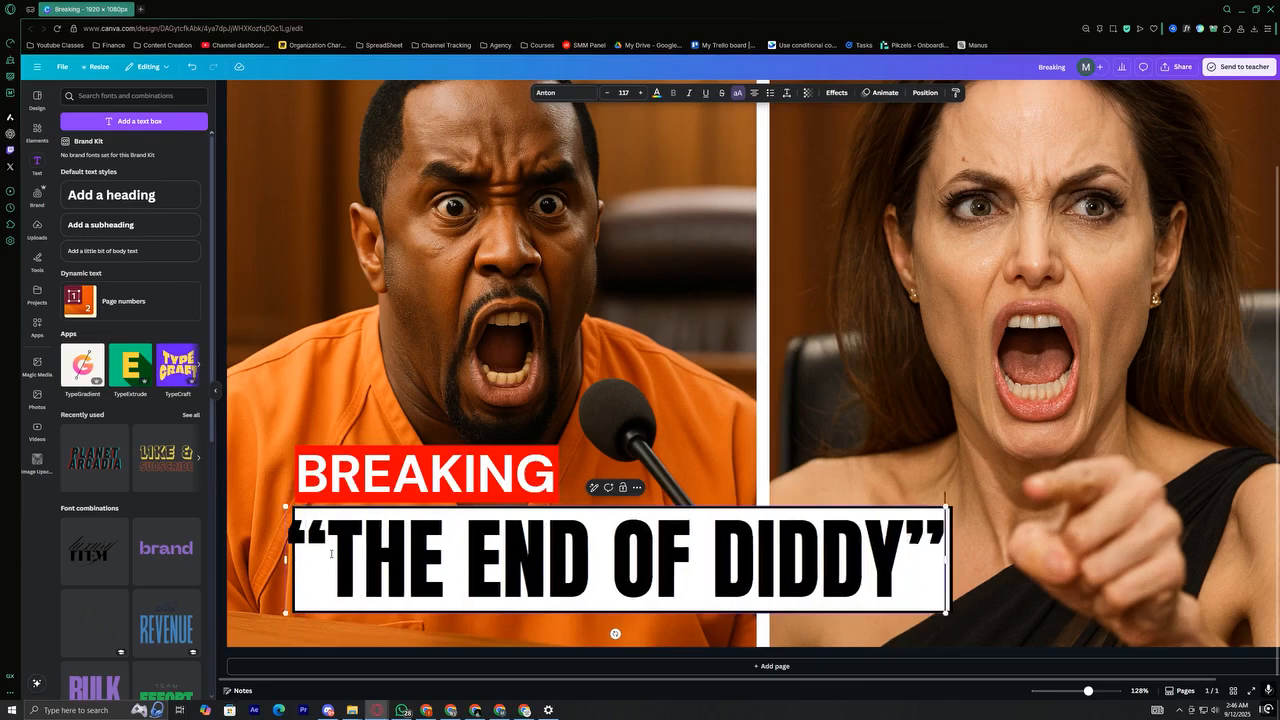
drag(948, 577, 943, 565)
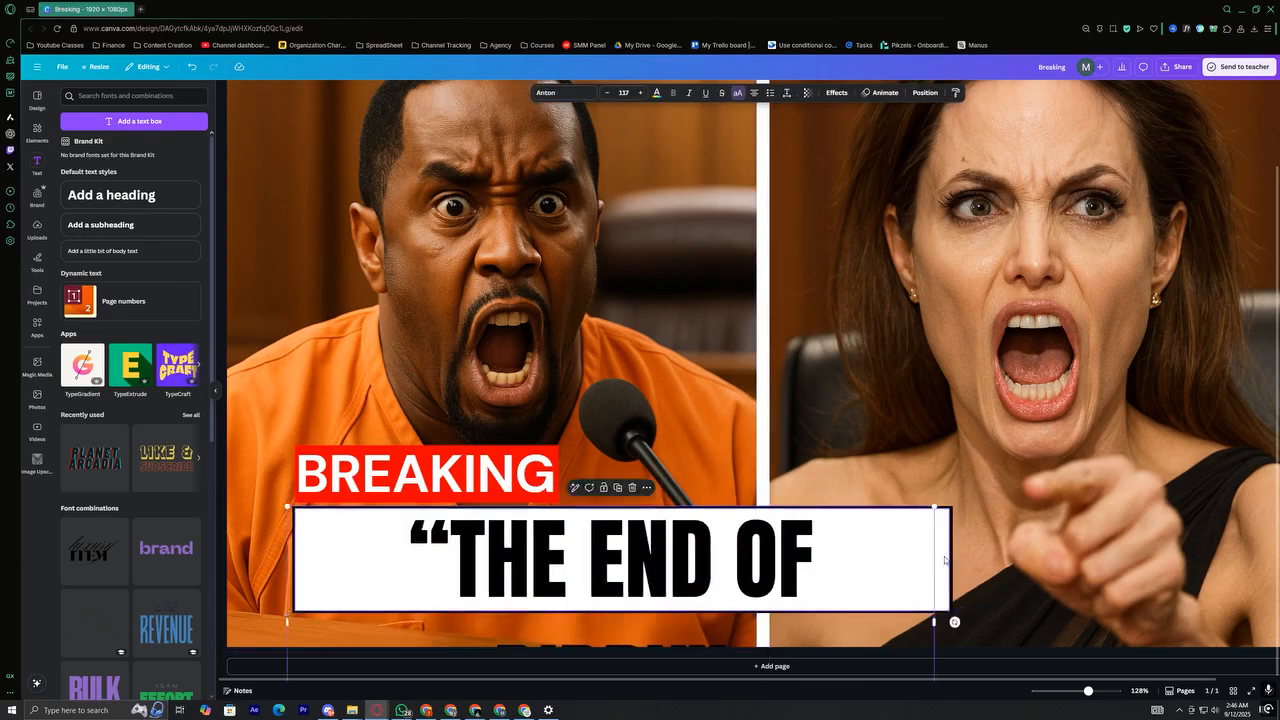
Lengthen the black bar and the white bar to the right, keeping a thin black border at the end
click(950, 565)
scroll(985, 561, up, 5)
click(908, 556)
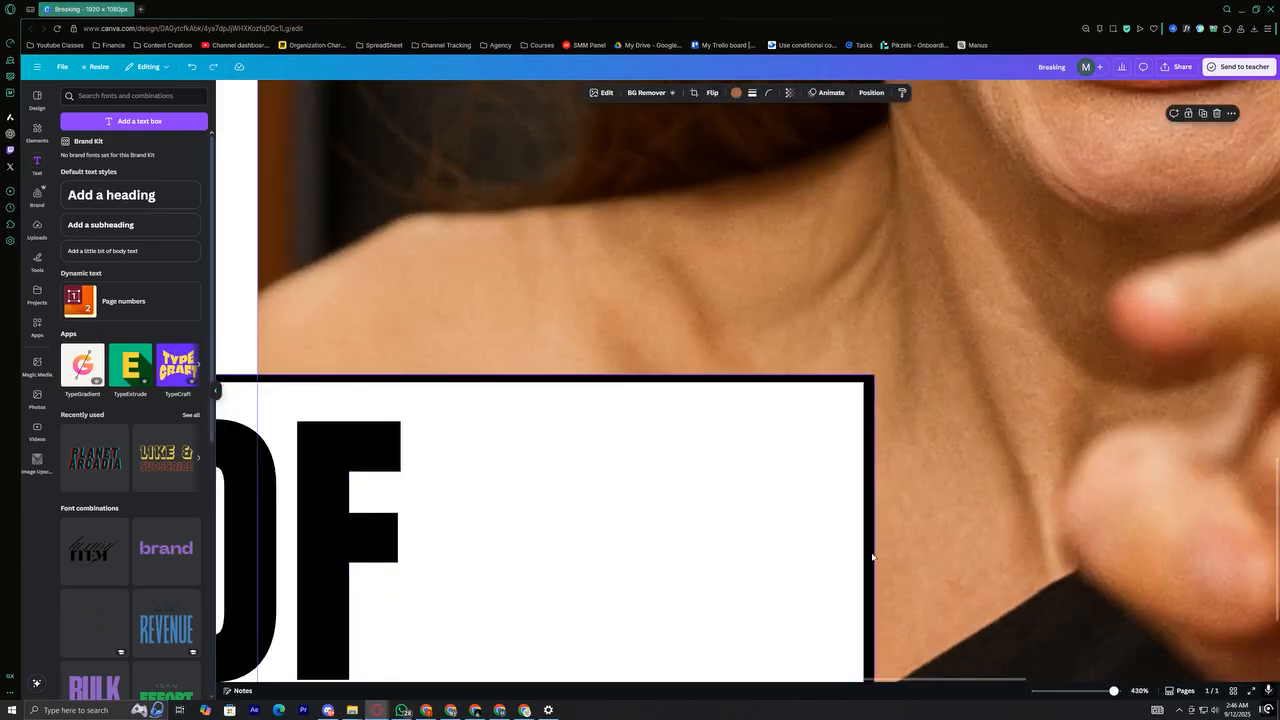
click(871, 555)
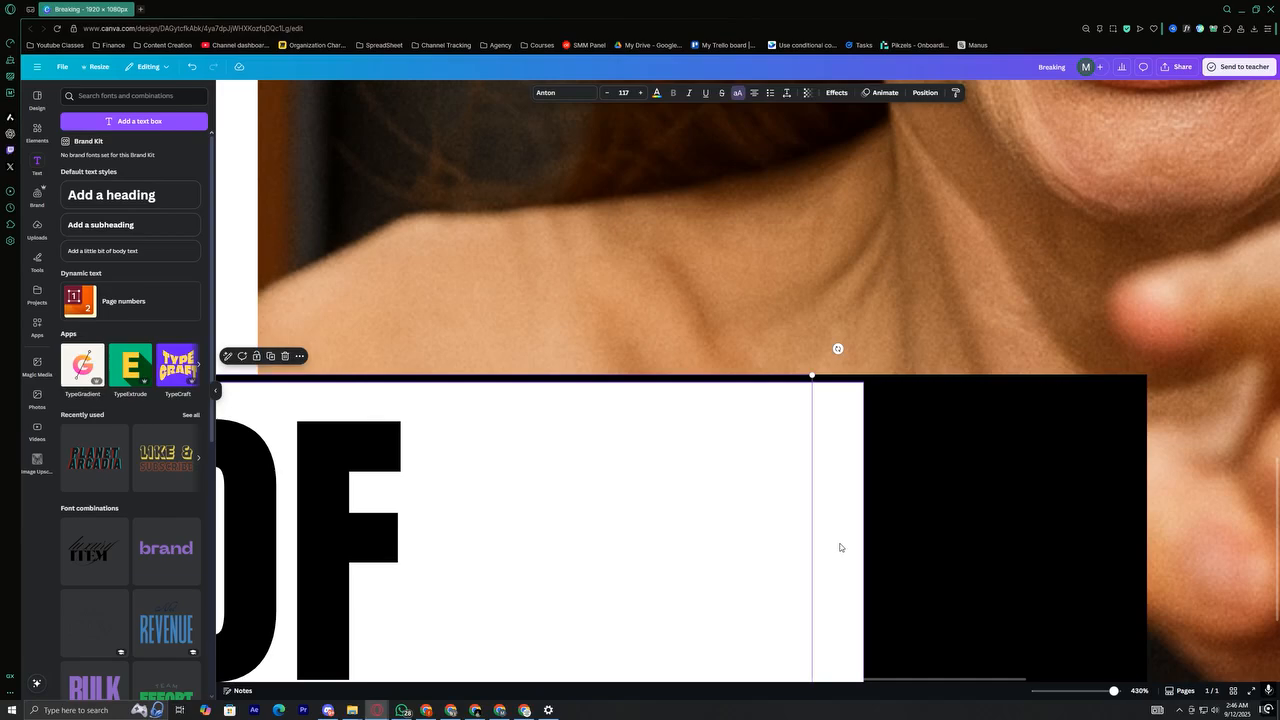
click(840, 546)
drag(864, 554, 1140, 543)
scroll(1140, 543, down, 5)
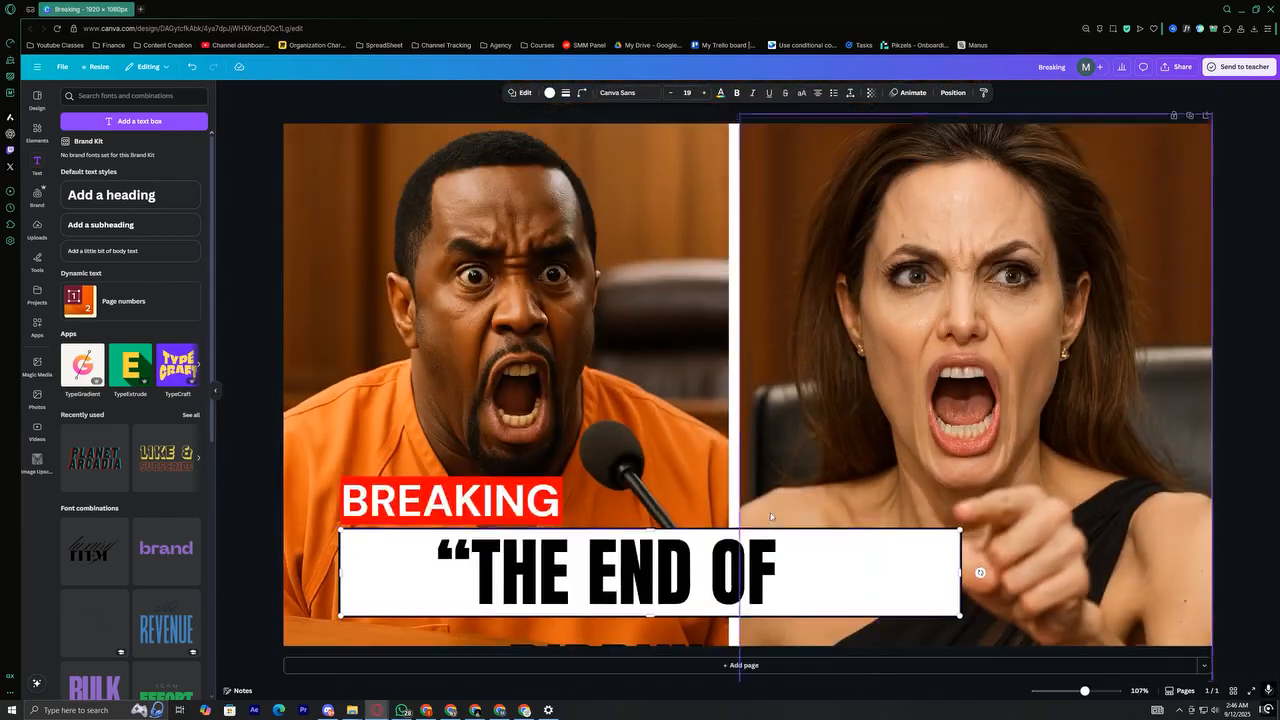
Widen the headline text box to hold the quoted headline on one line, and position it inside the white bar
click(860, 600)
drag(878, 622, 893, 622)
drag(709, 593, 725, 596)
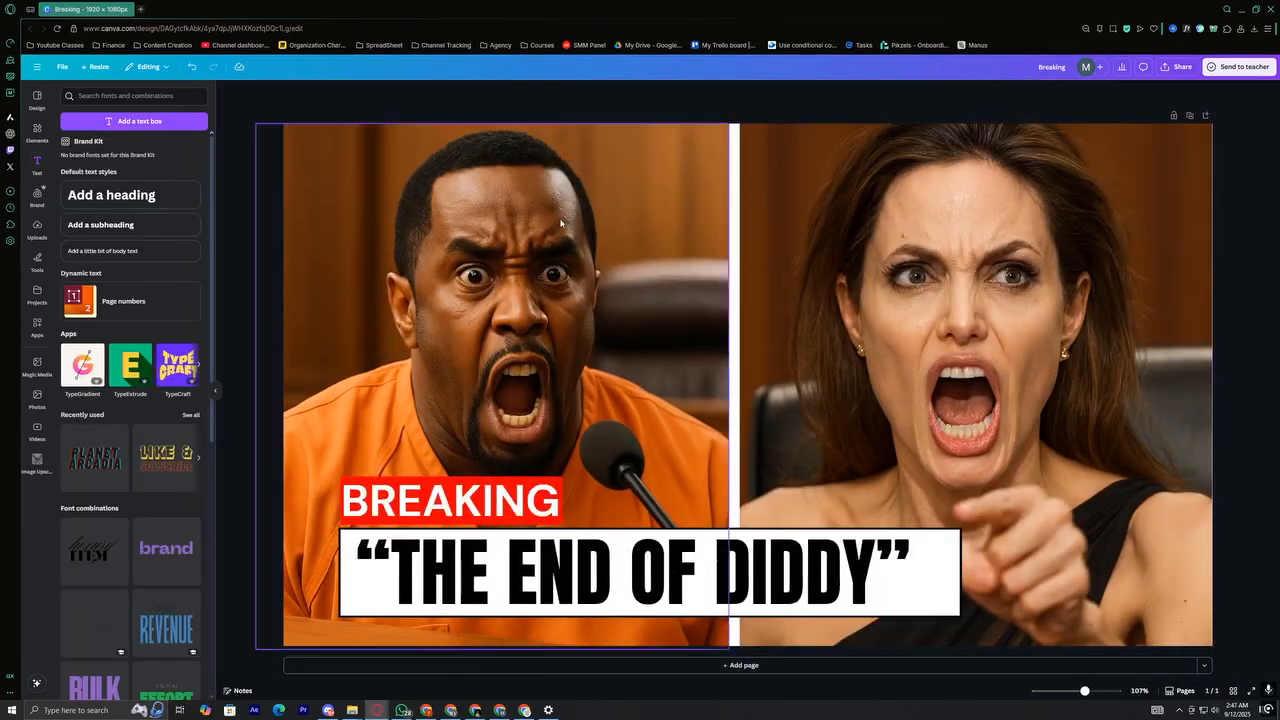
List all frames in the elements library, then add a white-bordered portrait frame and undo that insertion
click(528, 92)
click(35, 134)
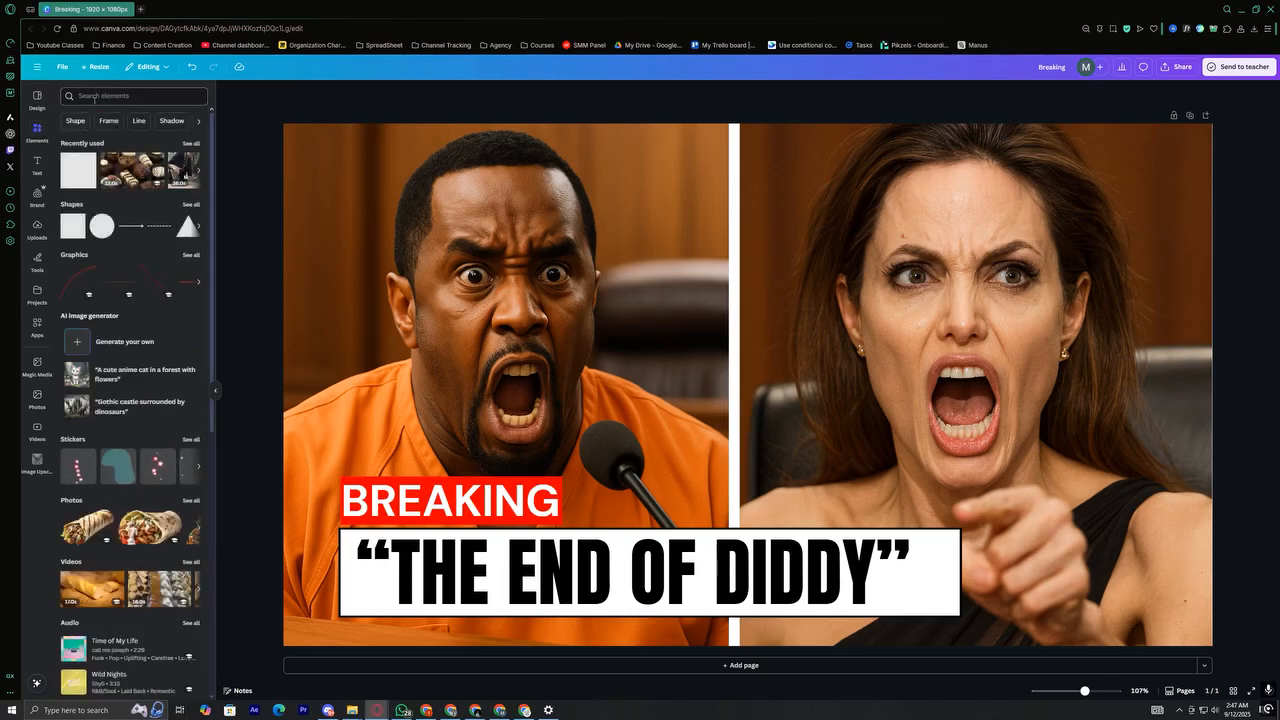
click(108, 120)
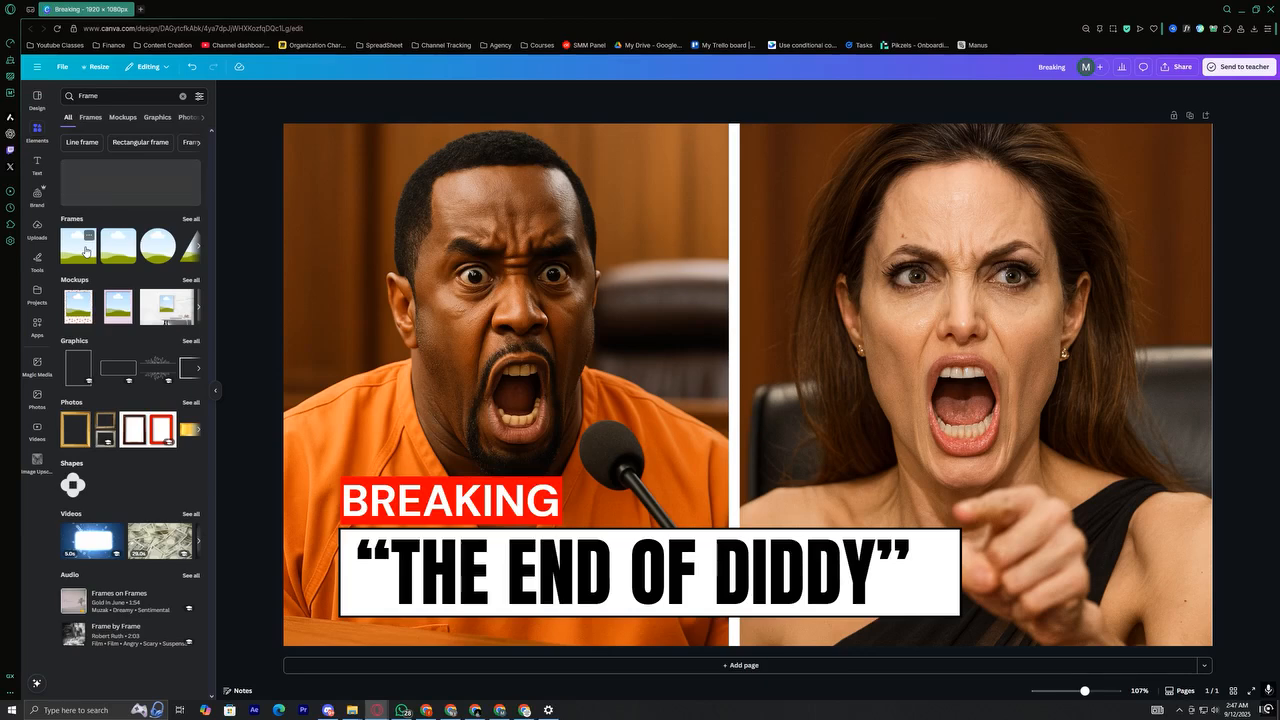
click(190, 218)
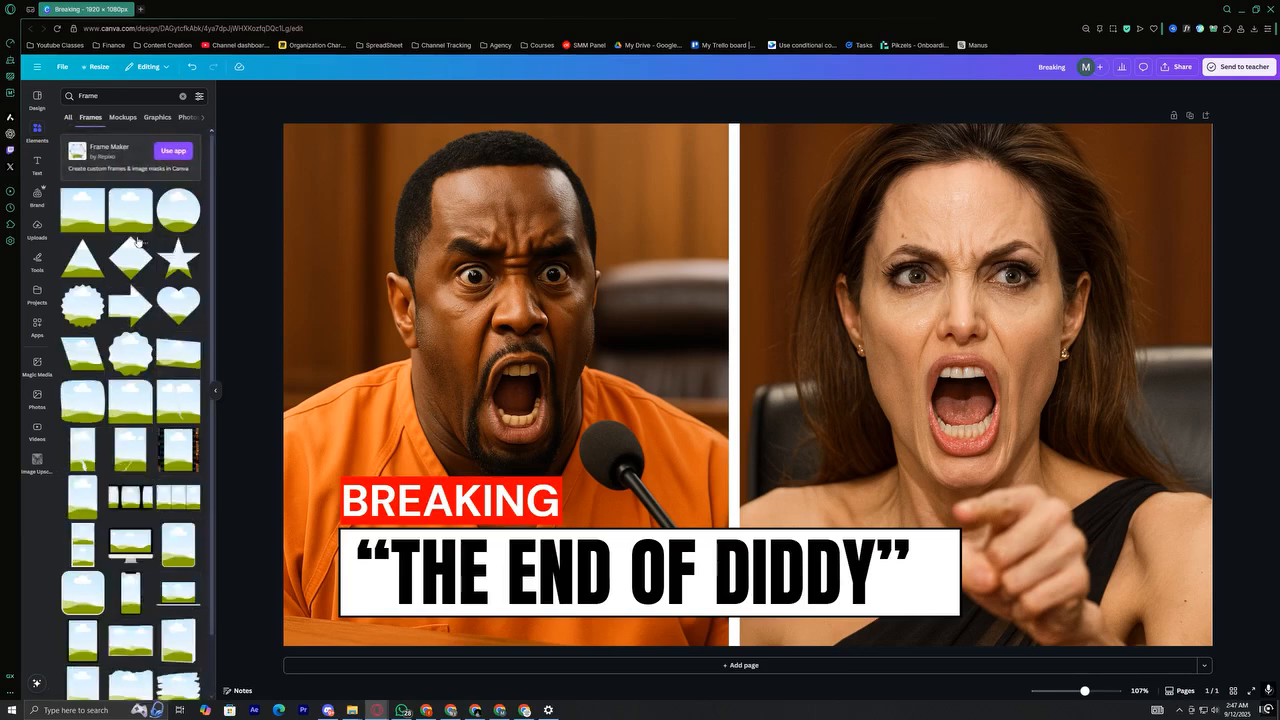
scroll(91, 541, down, 3)
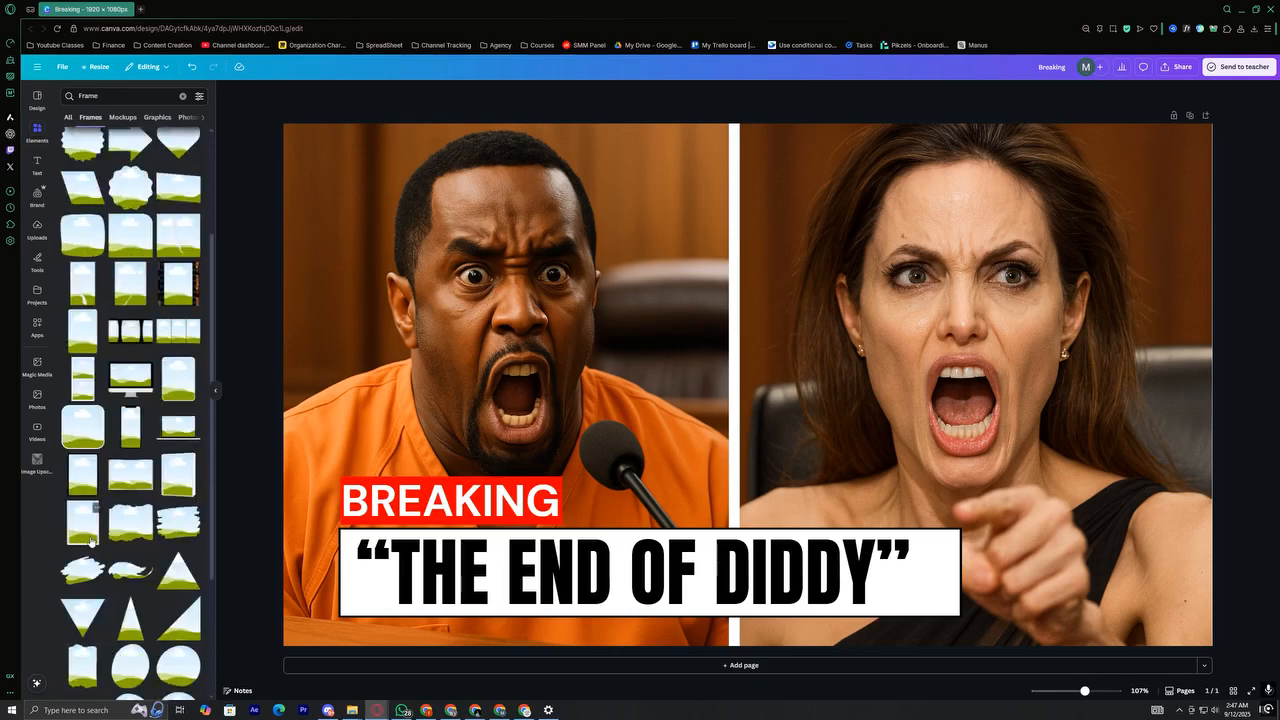
click(91, 541)
key(ctrl+z)
Insert the square red-bordered frame, scale it to about 444 by 424 px, and place it between the two faces
scroll(172, 384, down, 2)
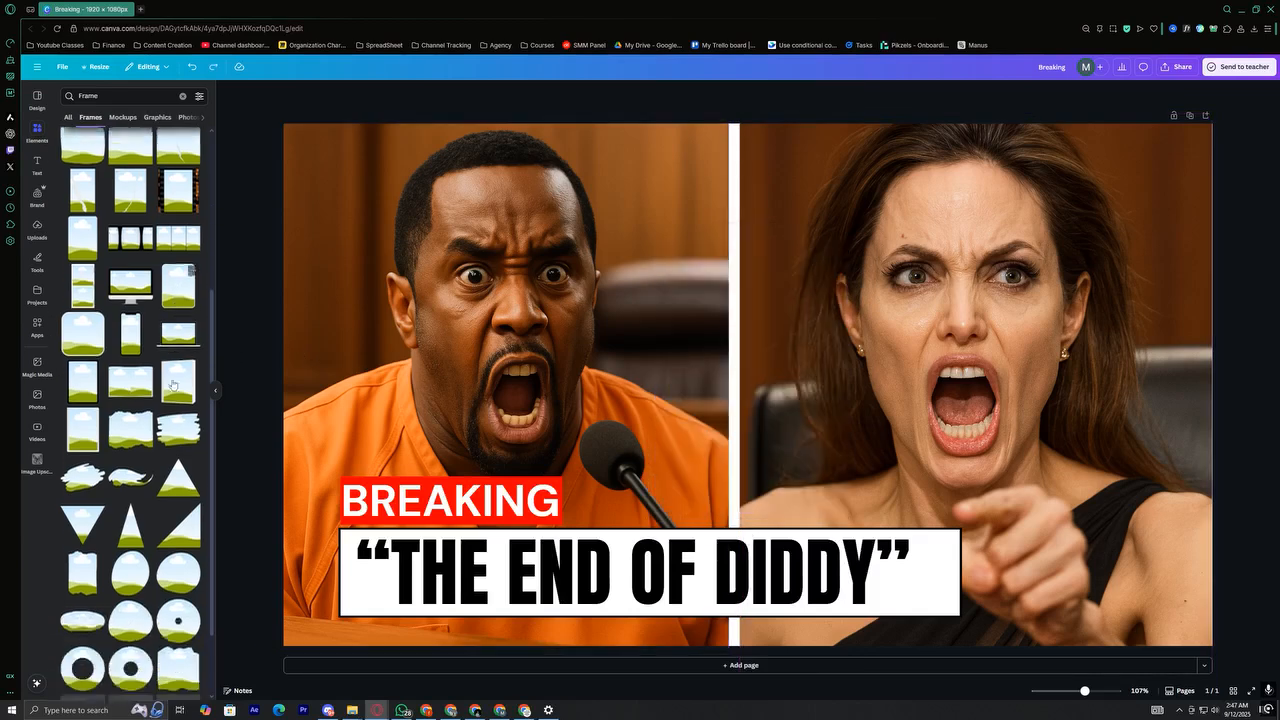
scroll(172, 384, down, 6)
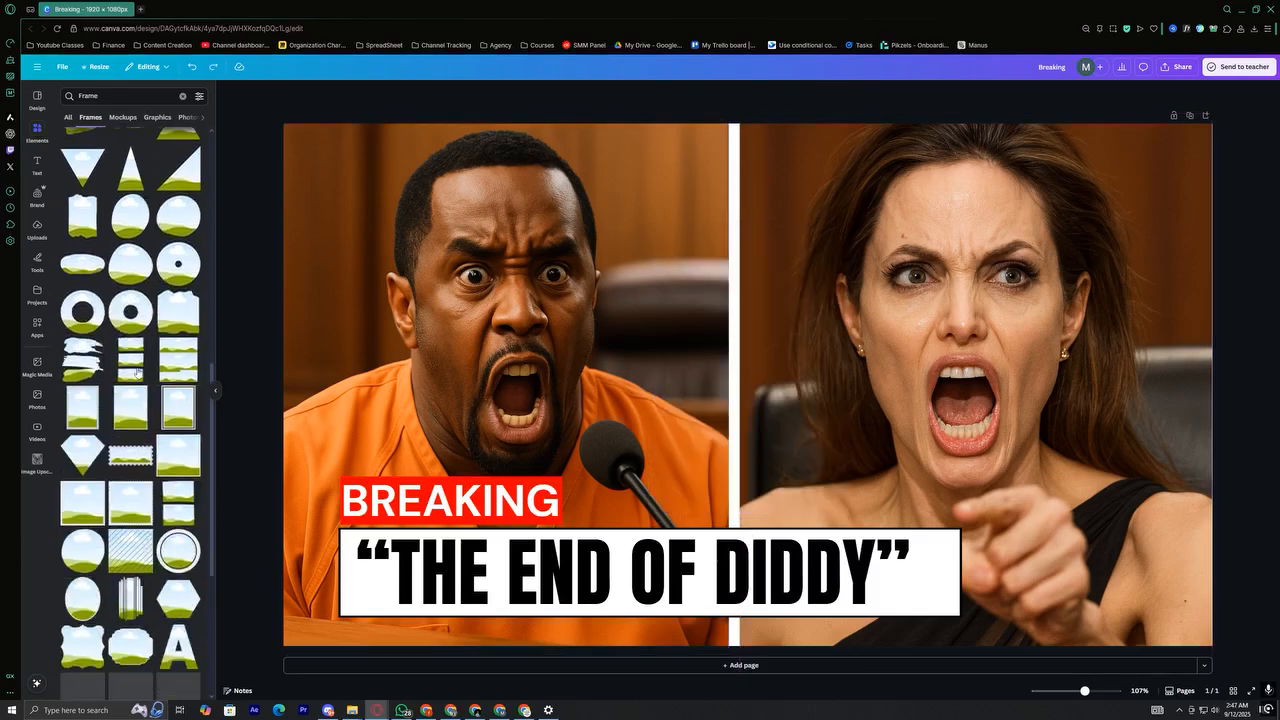
click(178, 455)
drag(709, 343, 700, 301)
drag(880, 474, 820, 417)
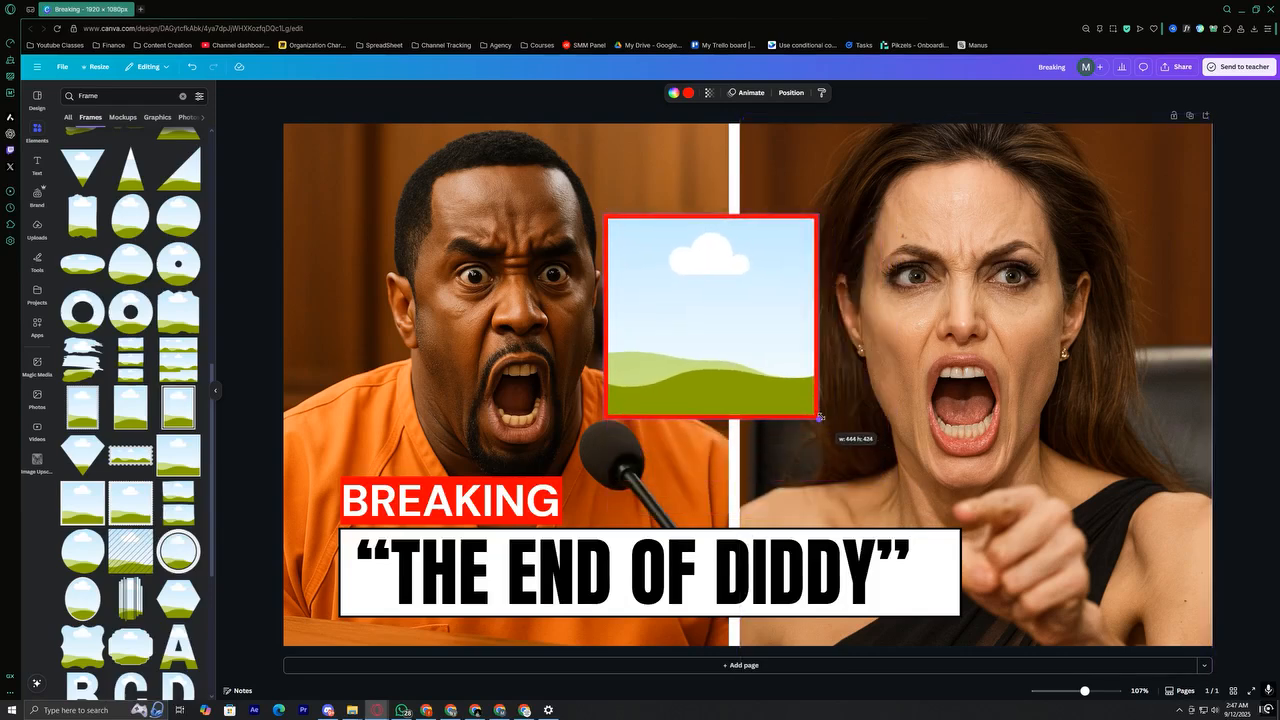
drag(758, 300, 771, 320)
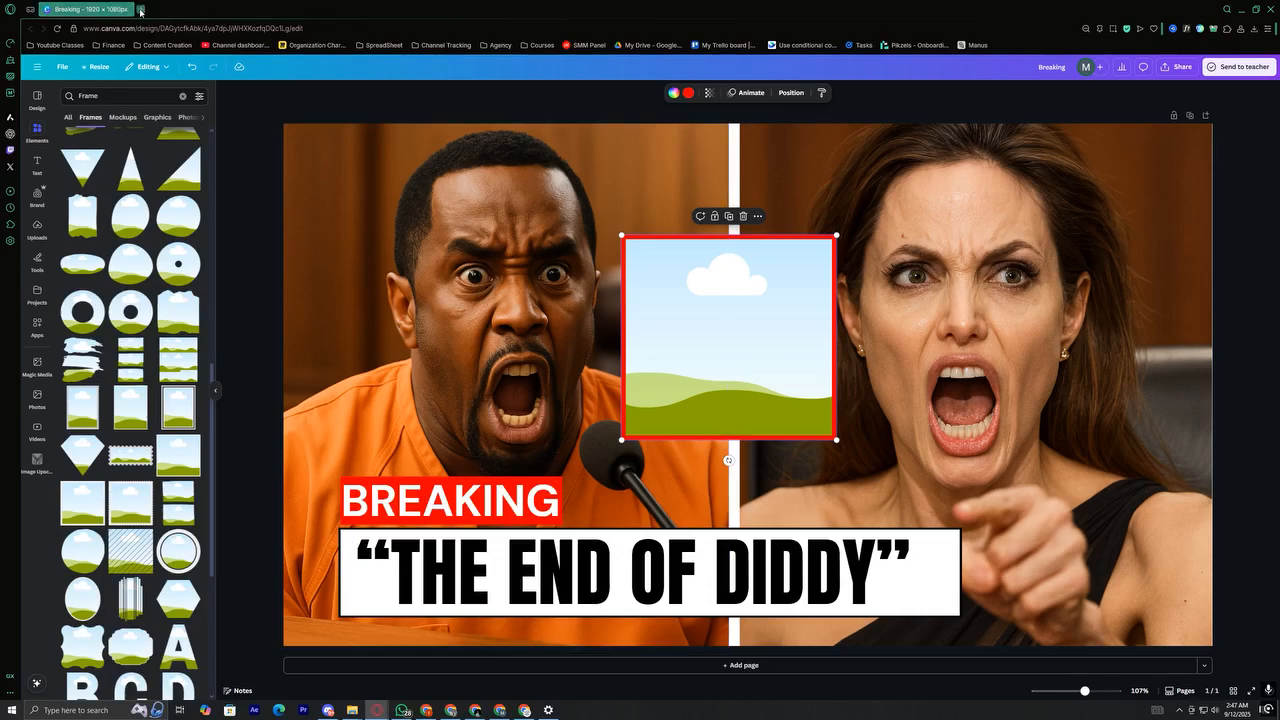
Switch to the other browser window and search Google Images for "suied"
key(alt+Tab)
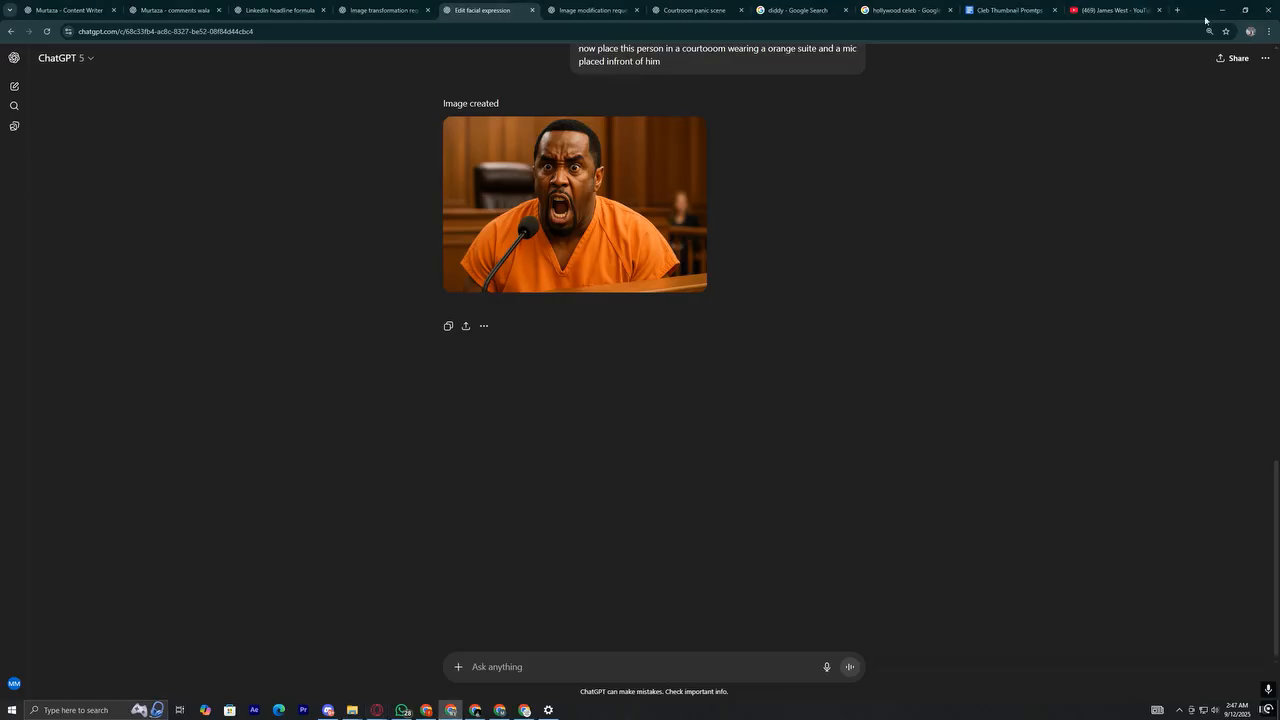
click(905, 10)
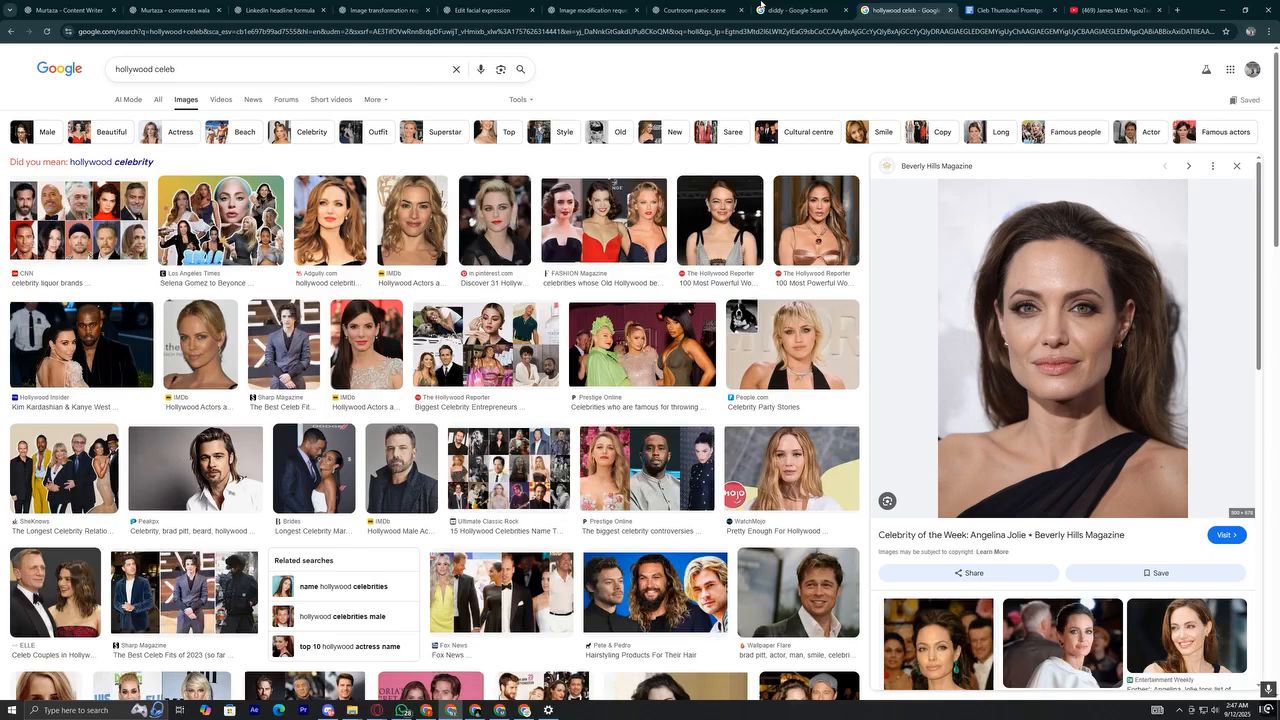
triple_click(268, 72)
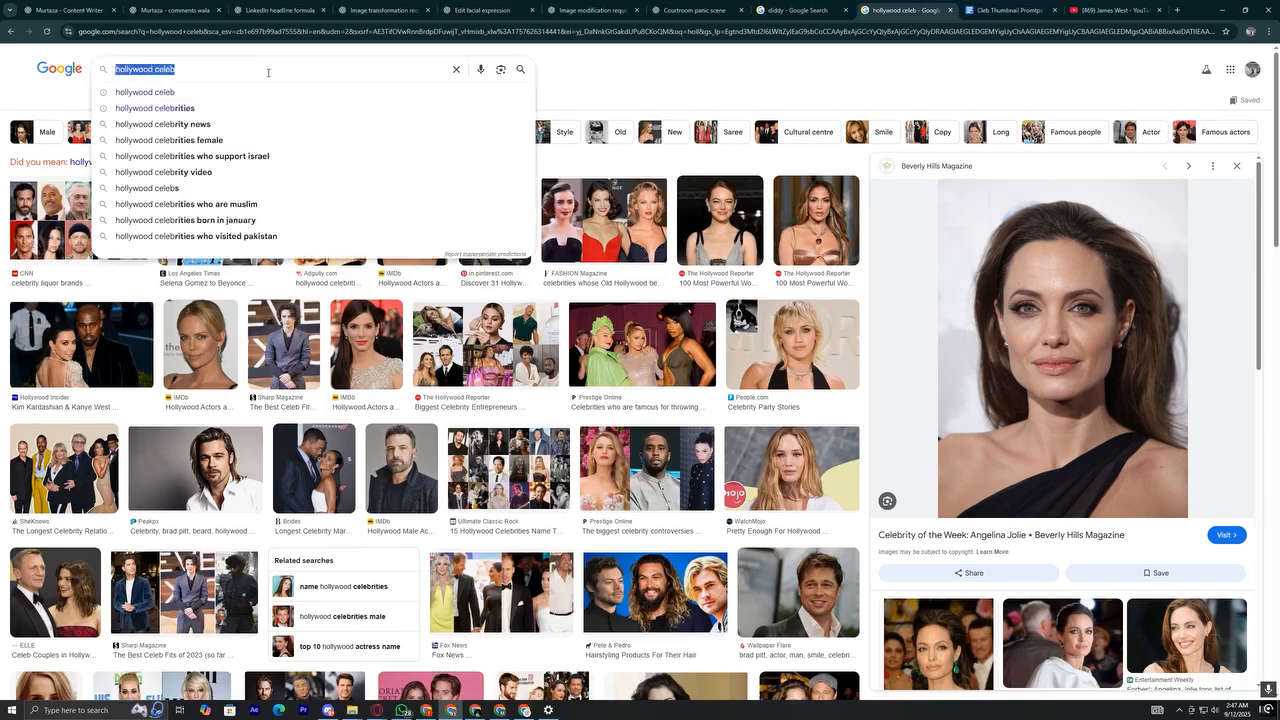
text(su)
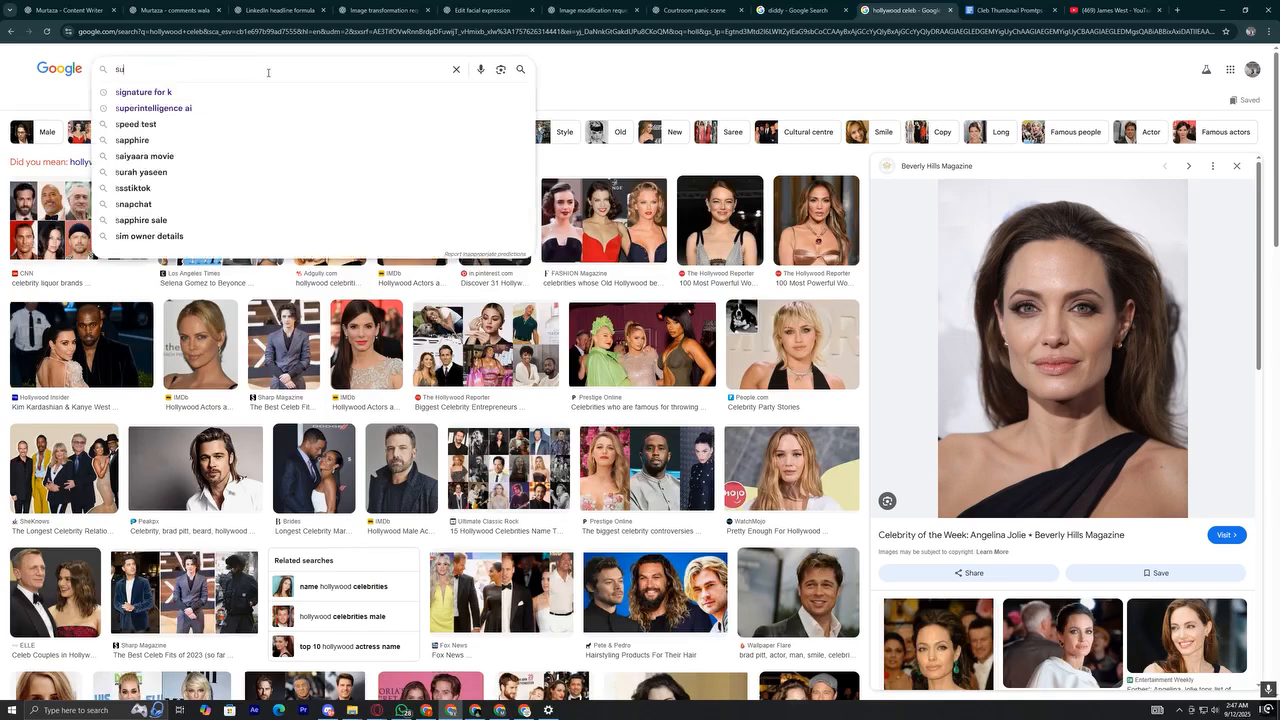
text(ied)
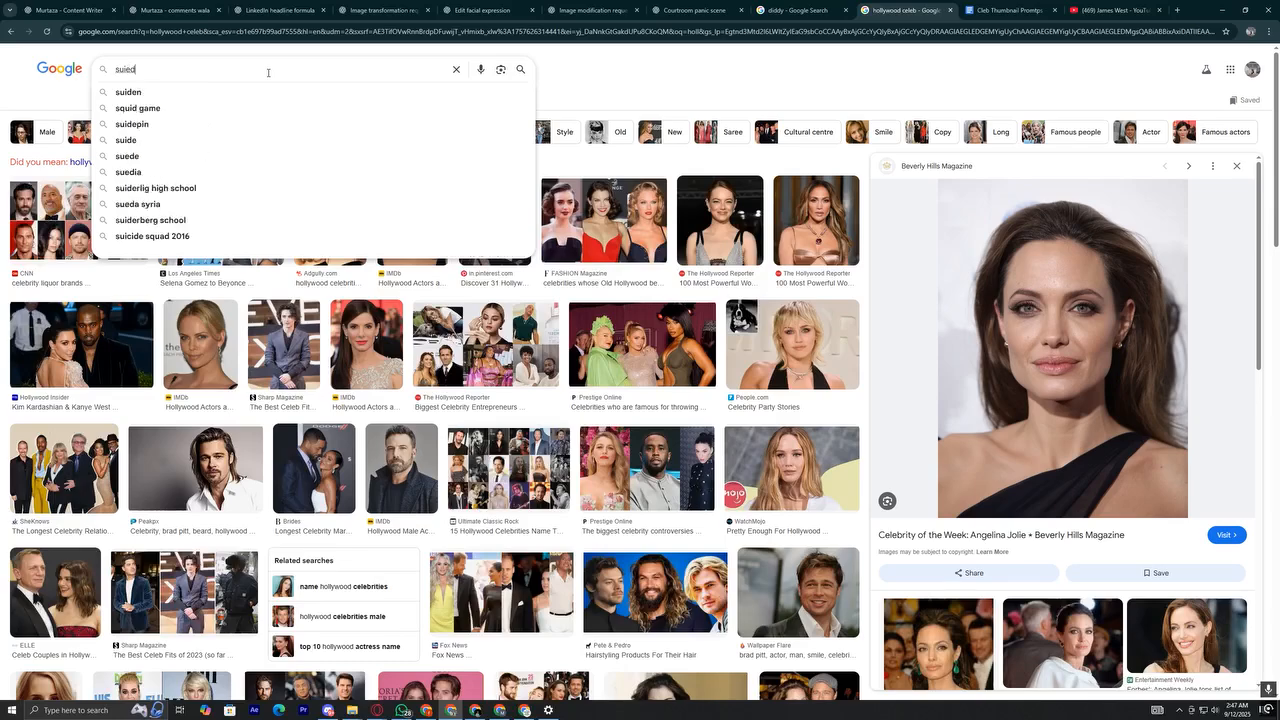
key(Return)
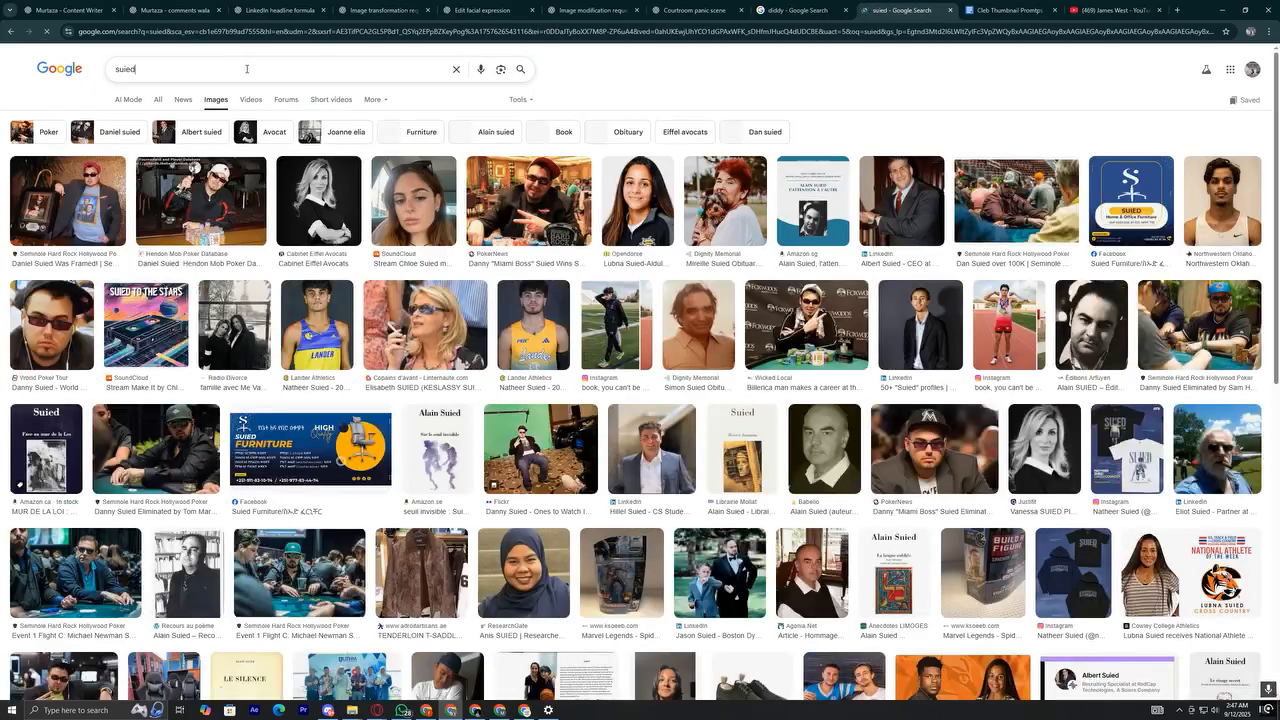
Replace the Google Images query with "sued docuemnt png" and run the search
click(246, 69)
key(ctrl+a)
text(sued)
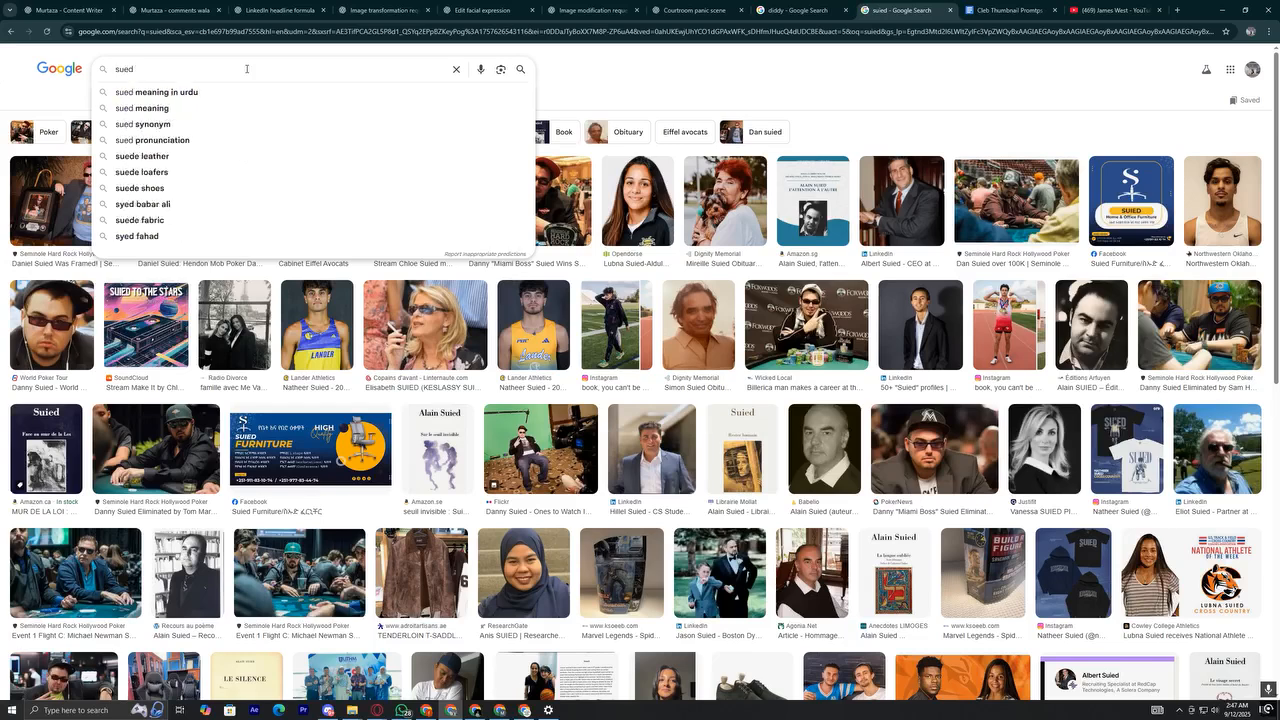
text( do)
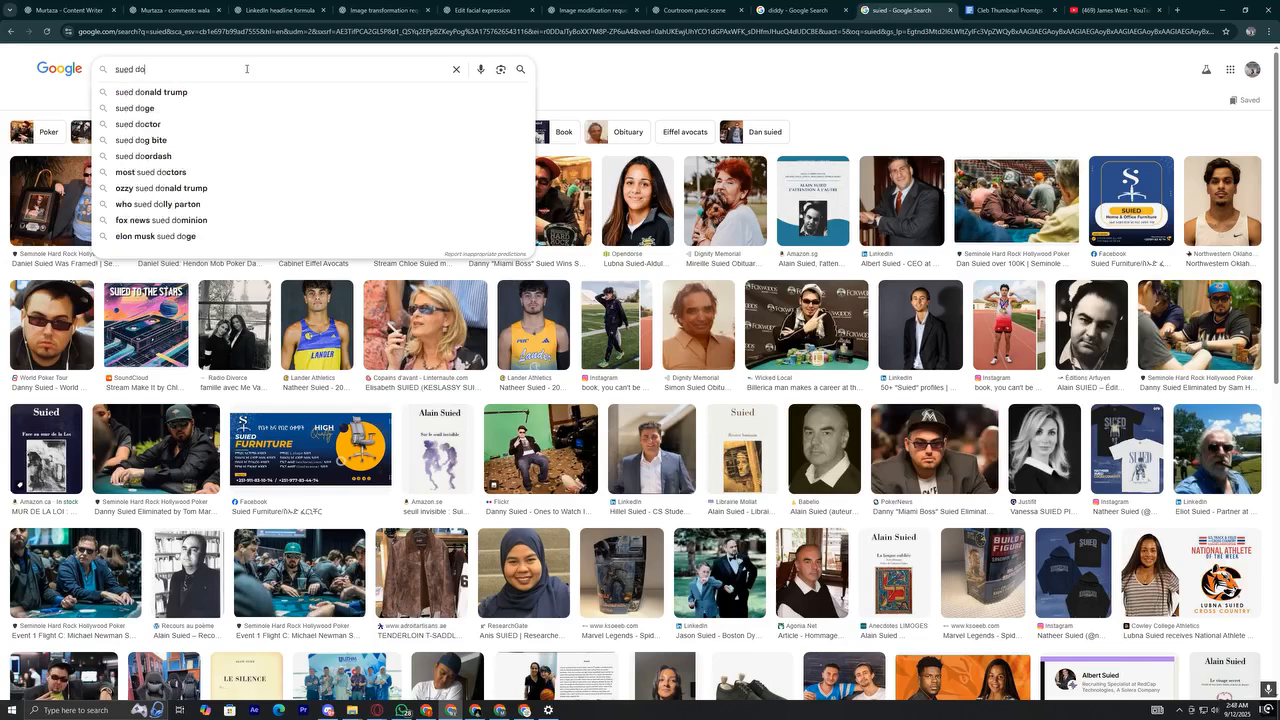
text(cuemnt png)
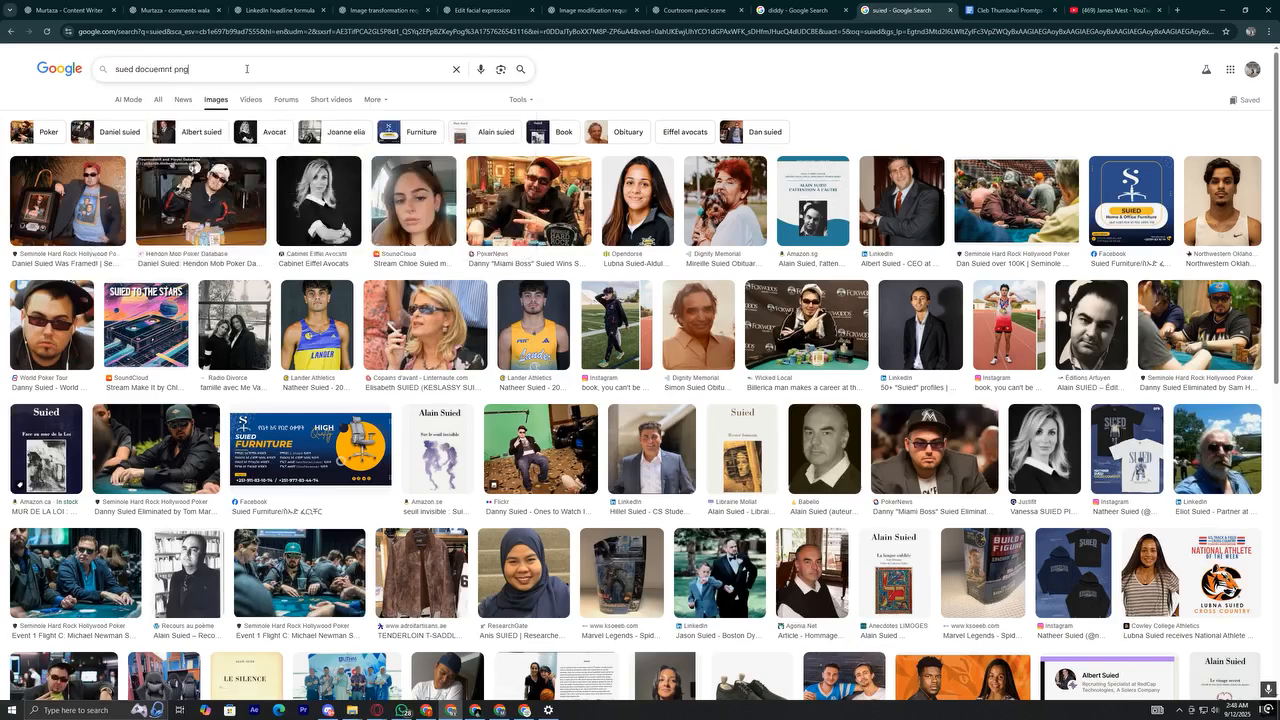
key(Return)
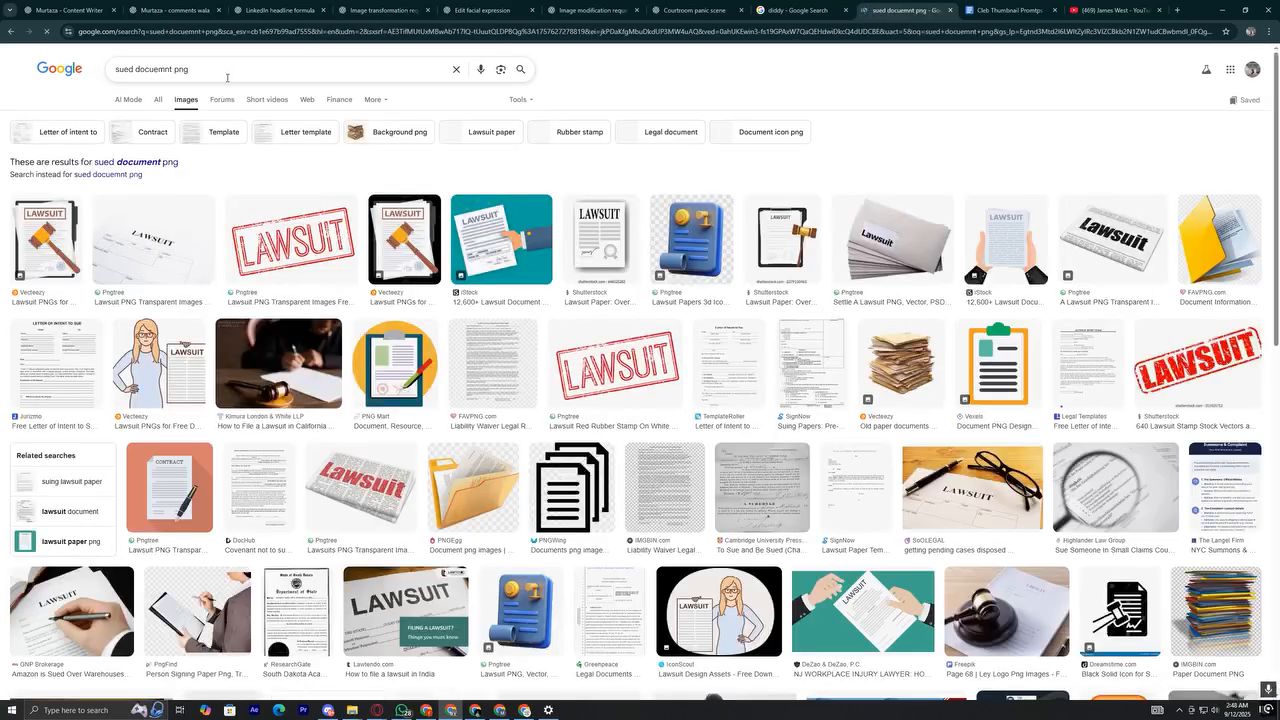
Find the NicePNG picture of the blue, orange and red secret-document coversheets in the results and copy the image
scroll(567, 250, down, 3)
scroll(569, 248, down, 2)
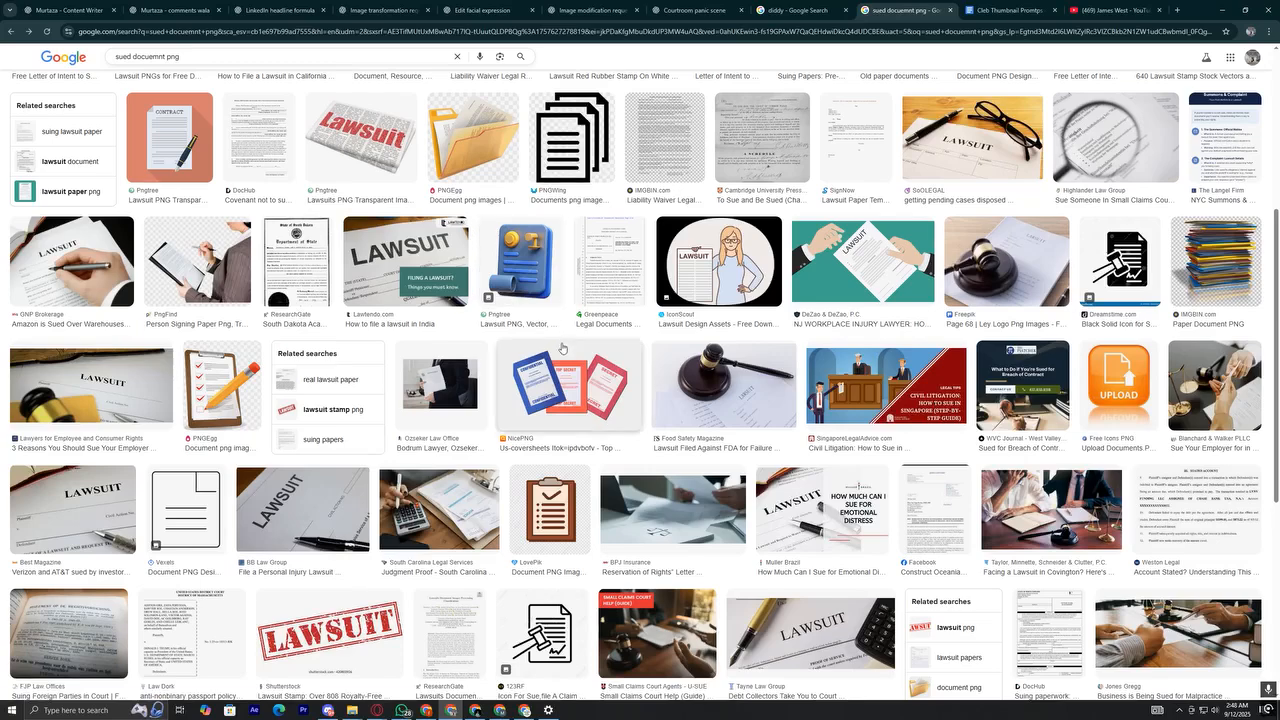
click(583, 402)
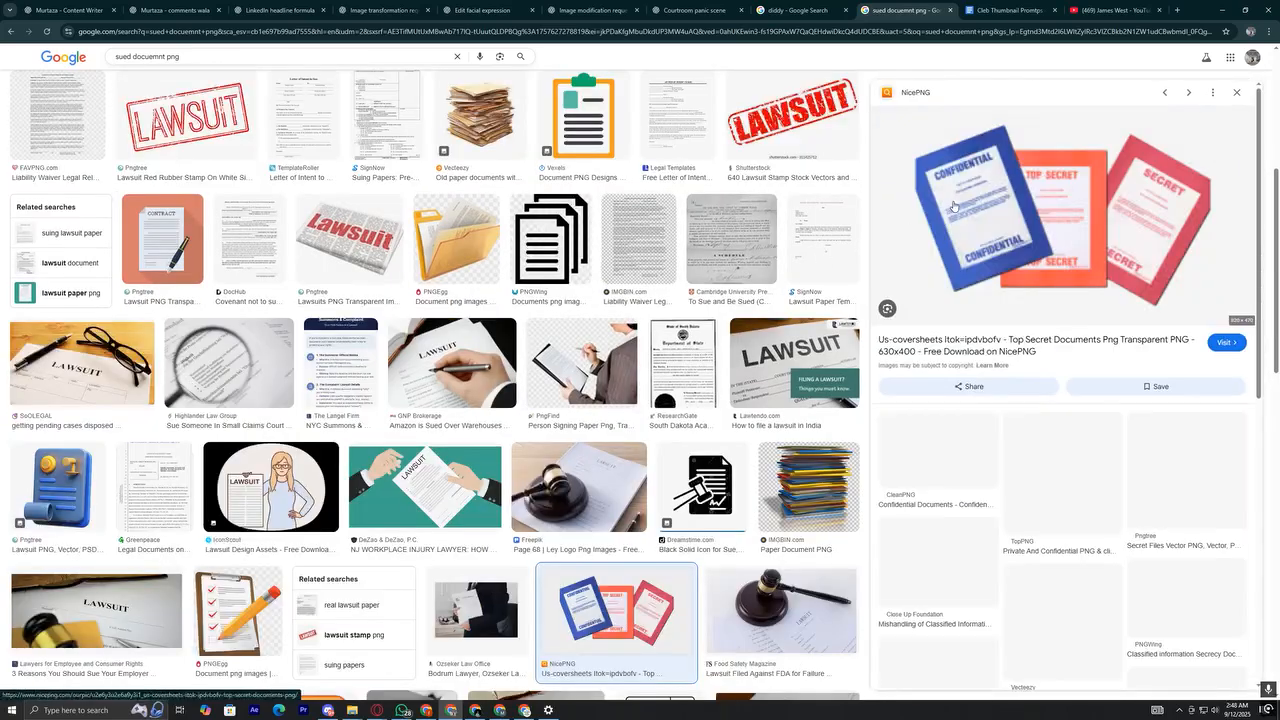
right_click(954, 202)
right_click(934, 181)
click(977, 85)
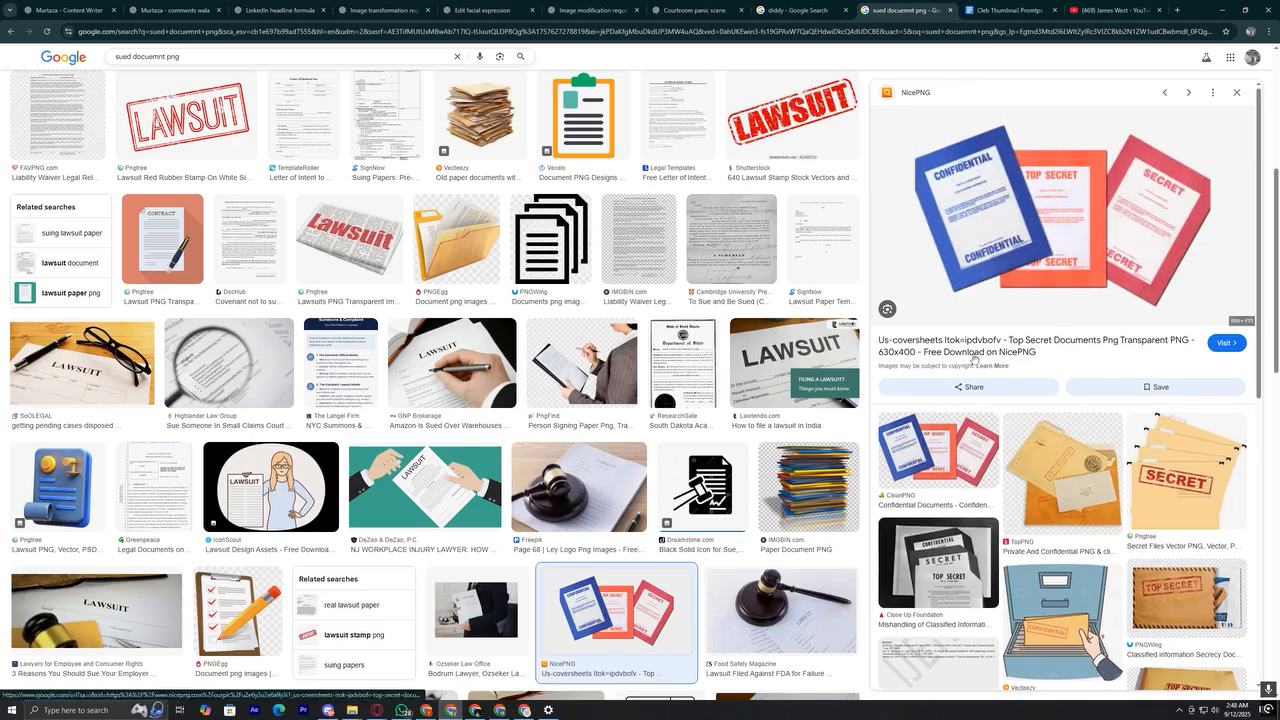
right_click(990, 206)
click(1040, 374)
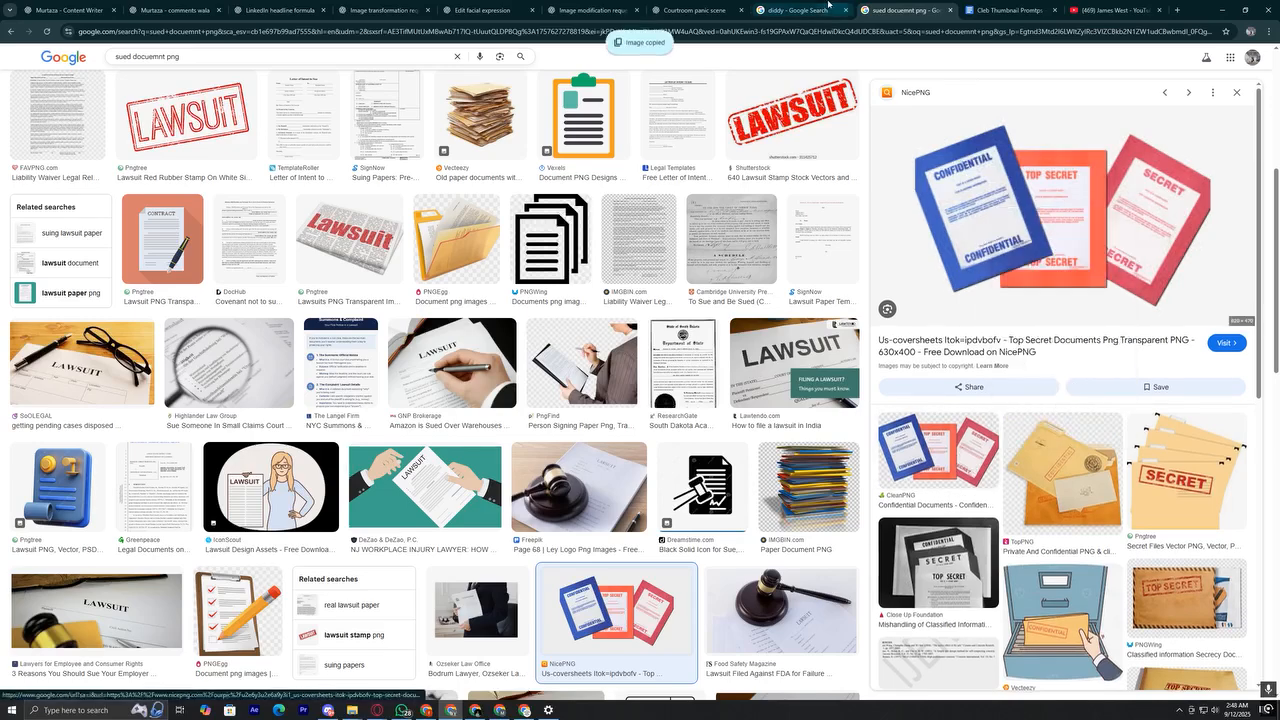
Switch to Canva, paste the copied coversheets picture into the red-bordered frame, and shrink and recentre the frame between the faces
click(377, 709)
click(432, 662)
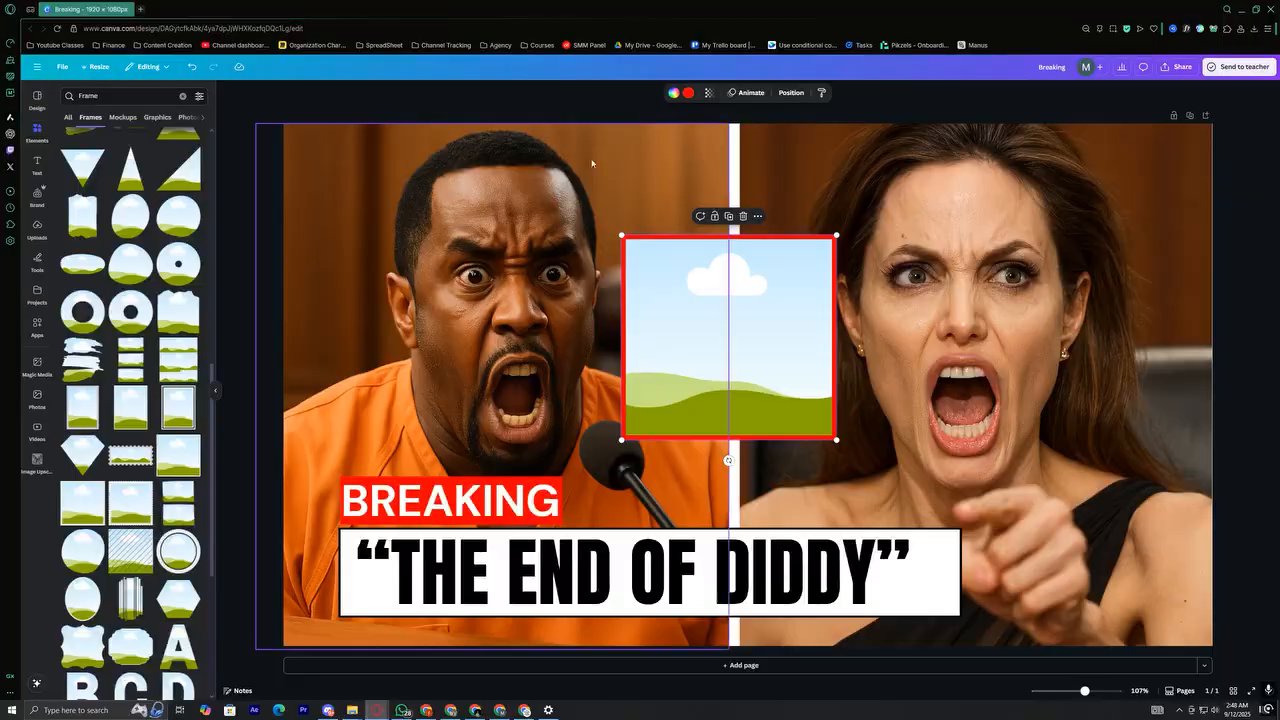
key(ctrl+v)
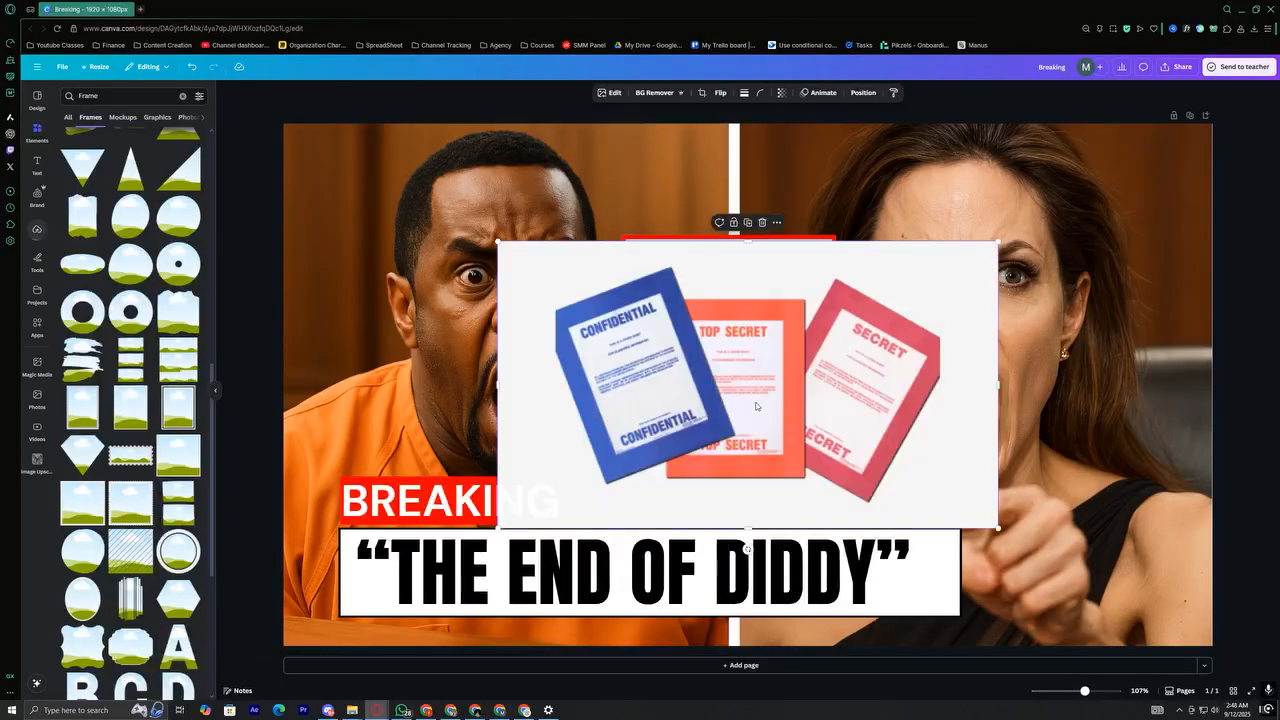
drag(757, 402, 757, 354)
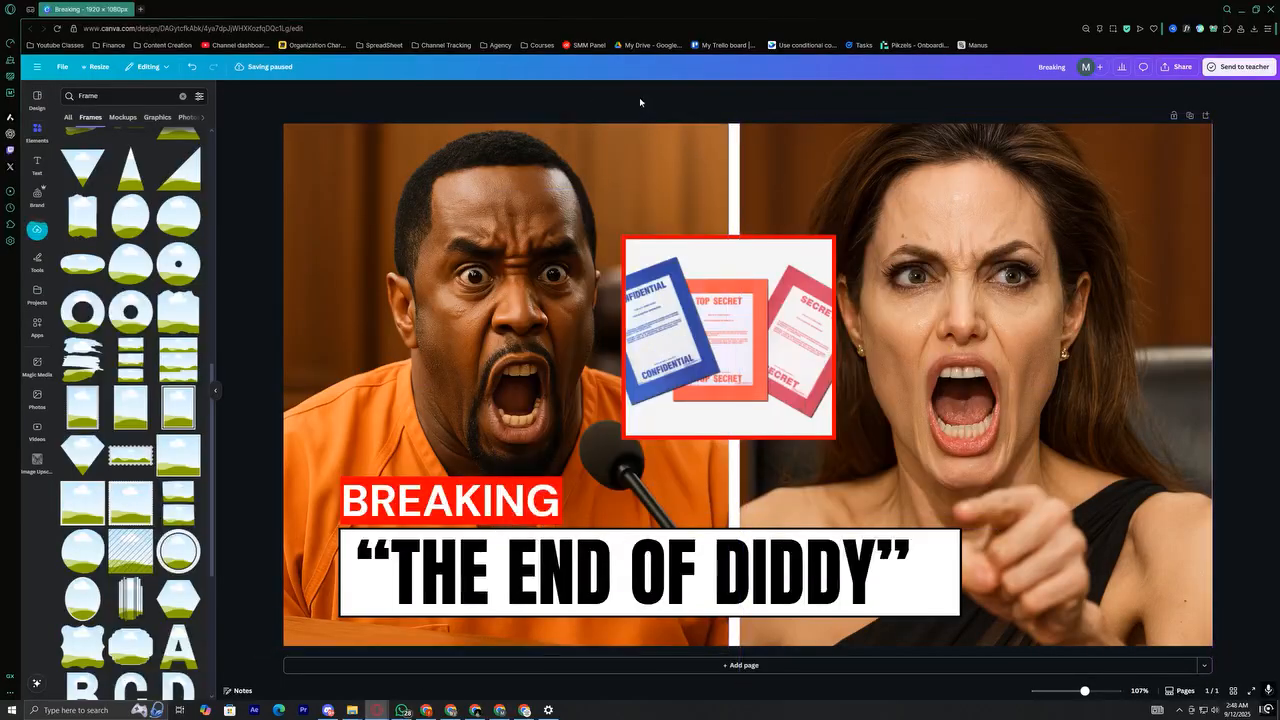
drag(837, 233, 793, 277)
drag(705, 344, 734, 318)
Extend the orange-suited man's photo slightly to narrow the white divider, and move the framed coversheets picture higher between the faces
click(722, 235)
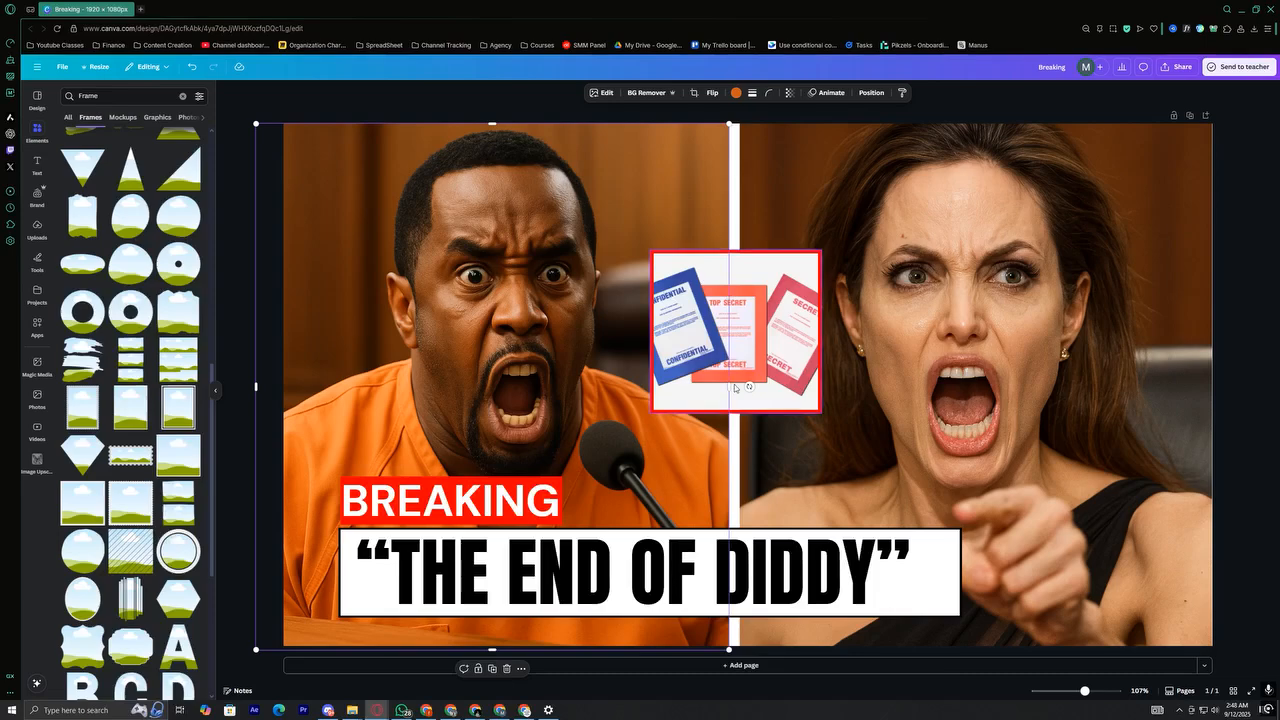
drag(730, 386, 734, 386)
click(756, 232)
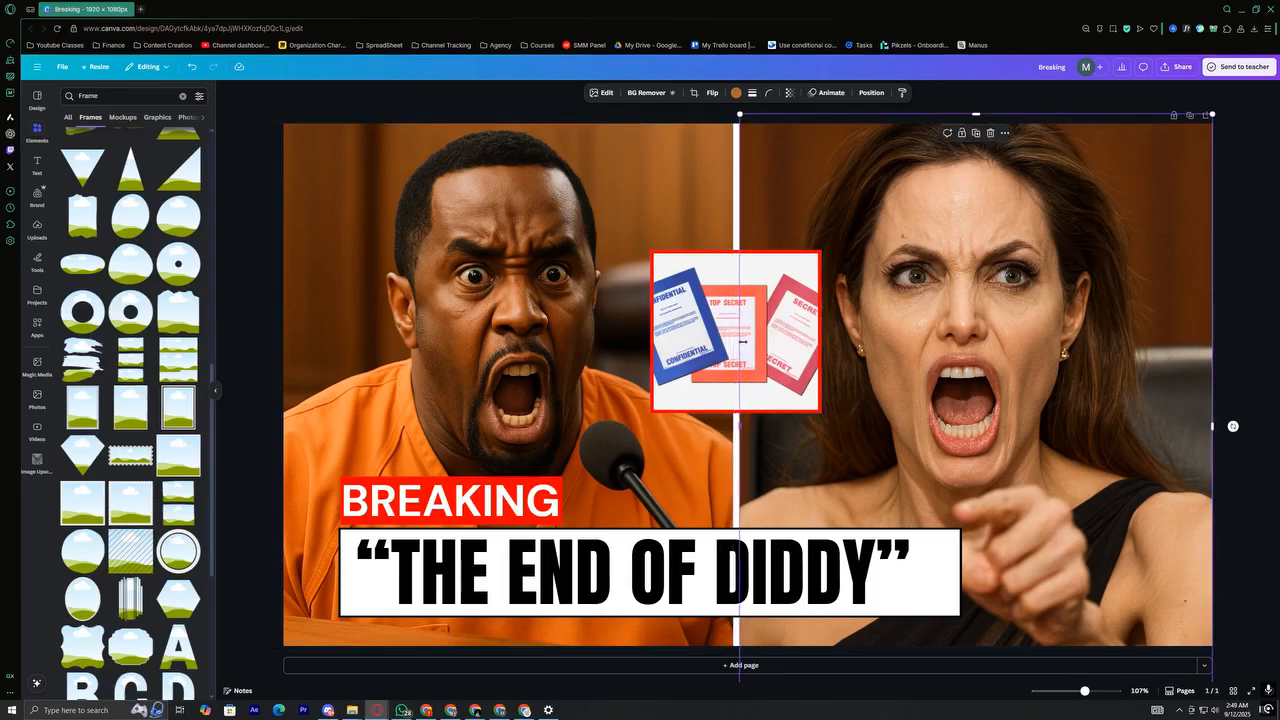
drag(758, 262, 754, 252)
key(ctrl+z)
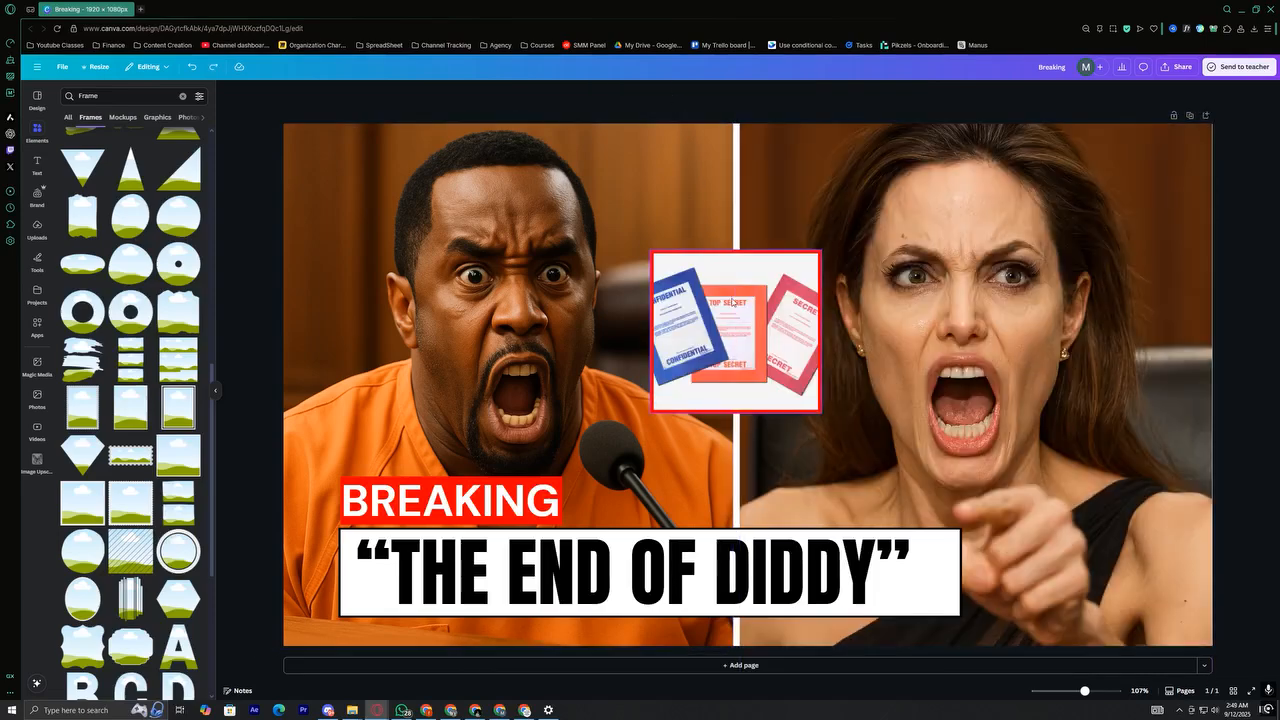
drag(734, 299, 724, 241)
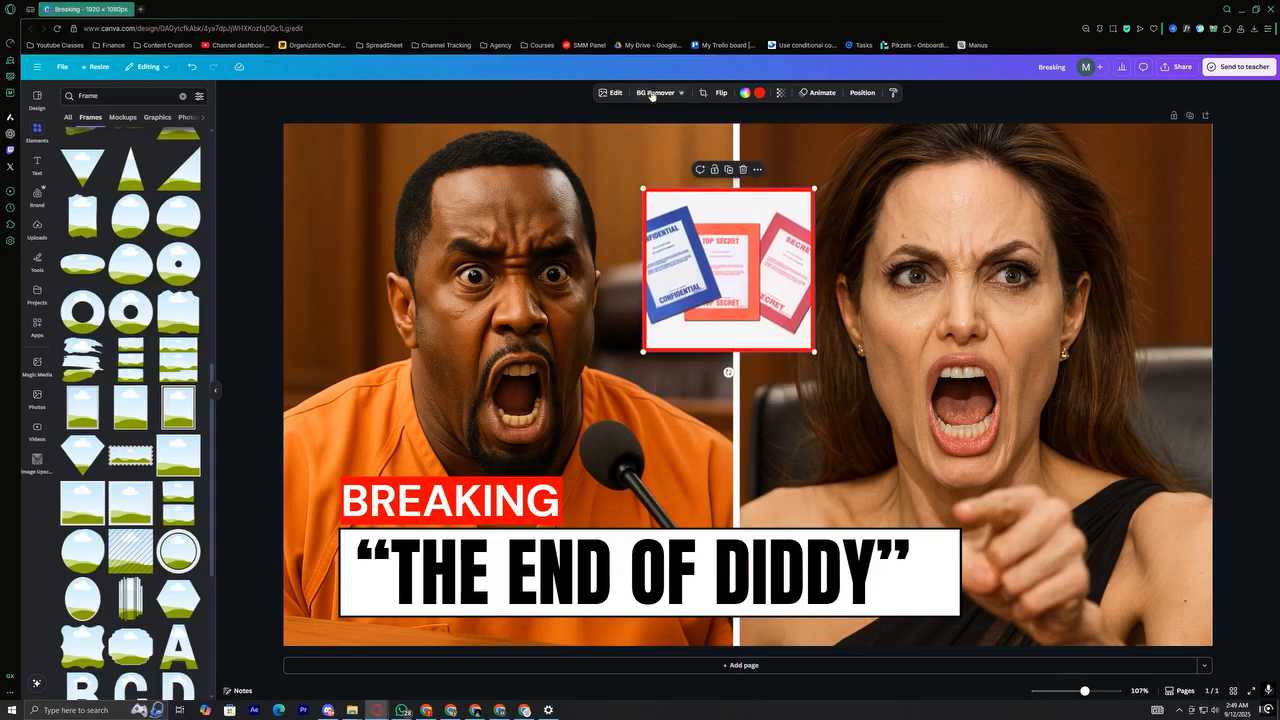
click(565, 105)
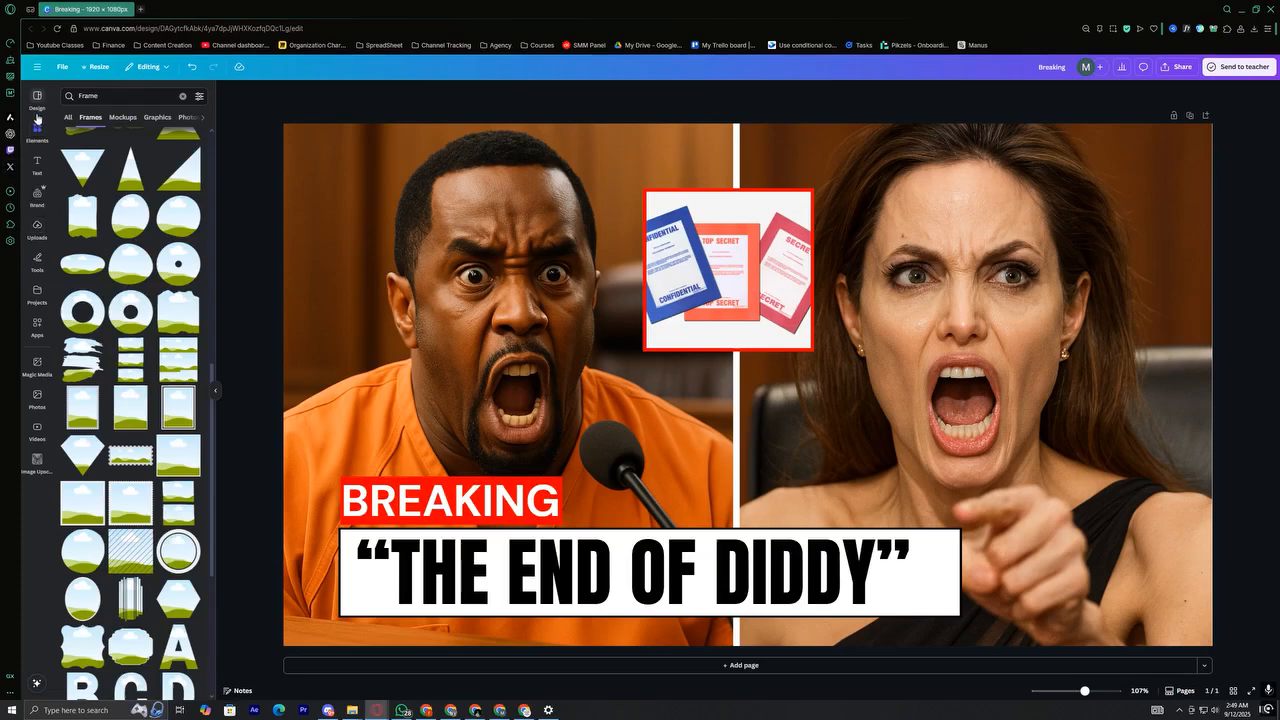
click(39, 162)
click(39, 130)
click(100, 94)
text(a)
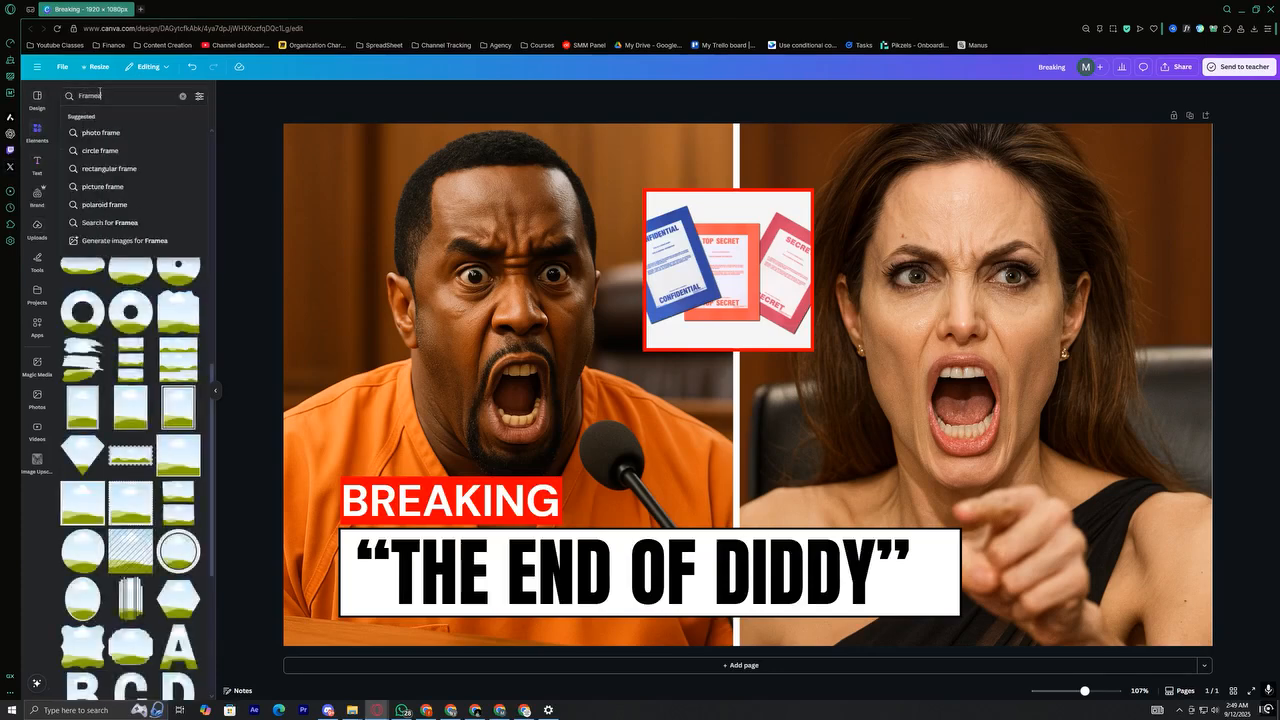
key(ctrl+a)
text(arr)
click(98, 141)
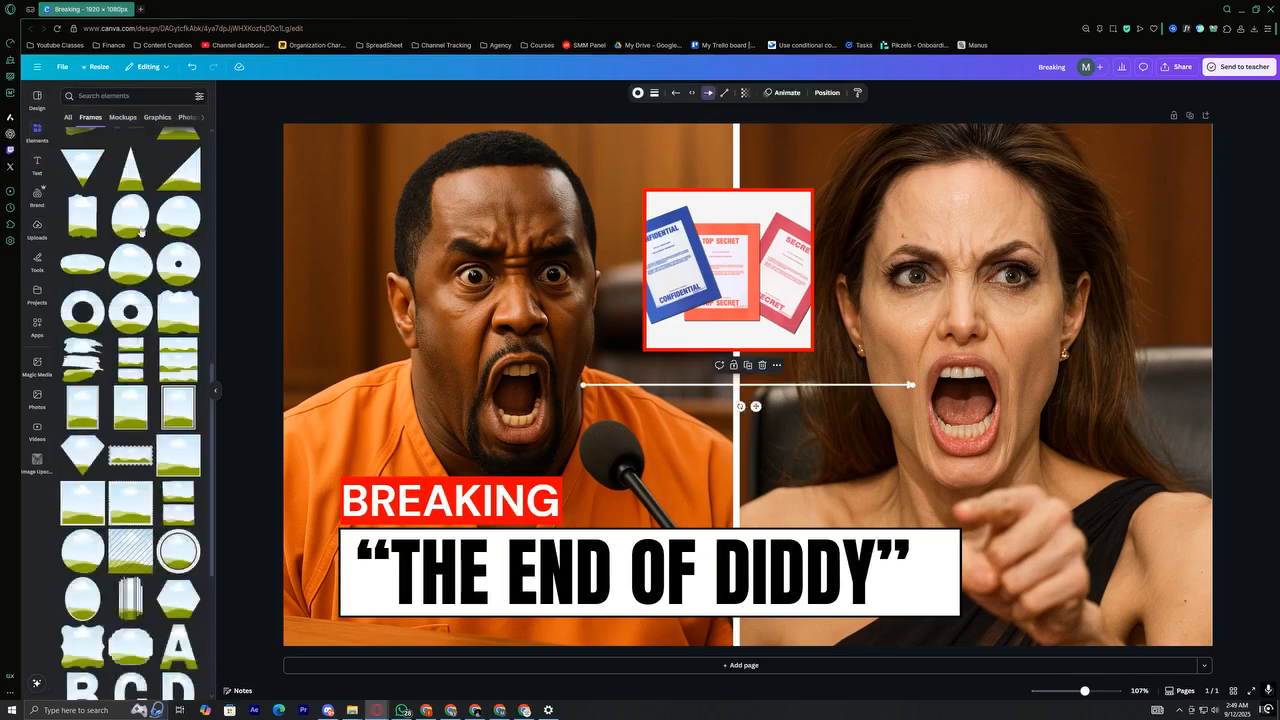
key(ctrl+z)
Search the elements library for "arrow", insert the curved red arrow graphic, and list all arrow graphics
click(113, 96)
text(a)
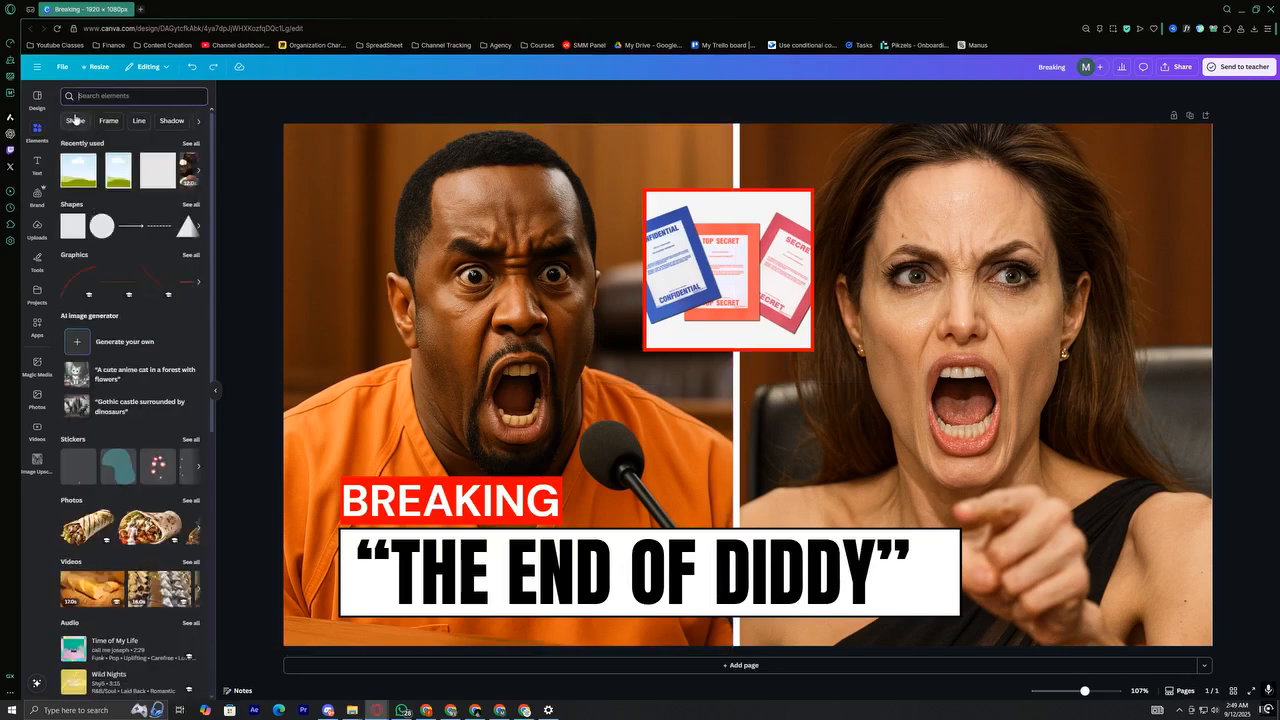
key(BackSpace)
text(arrow)
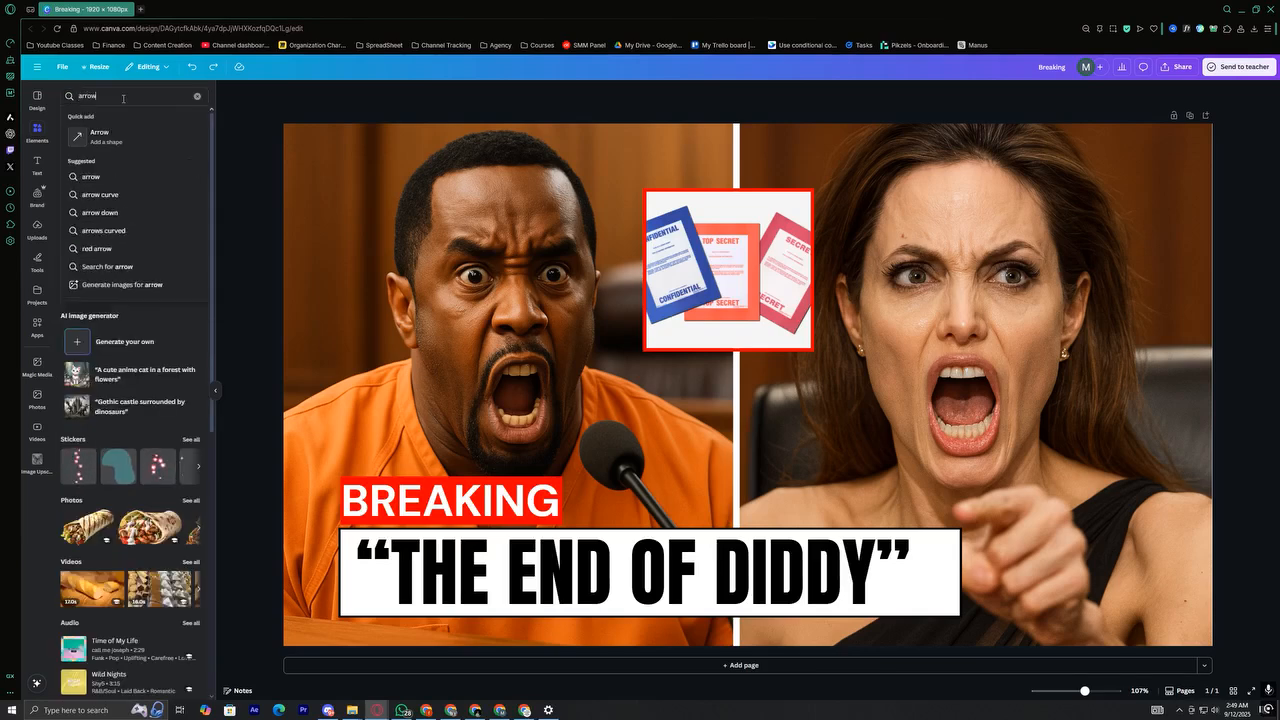
key(Return)
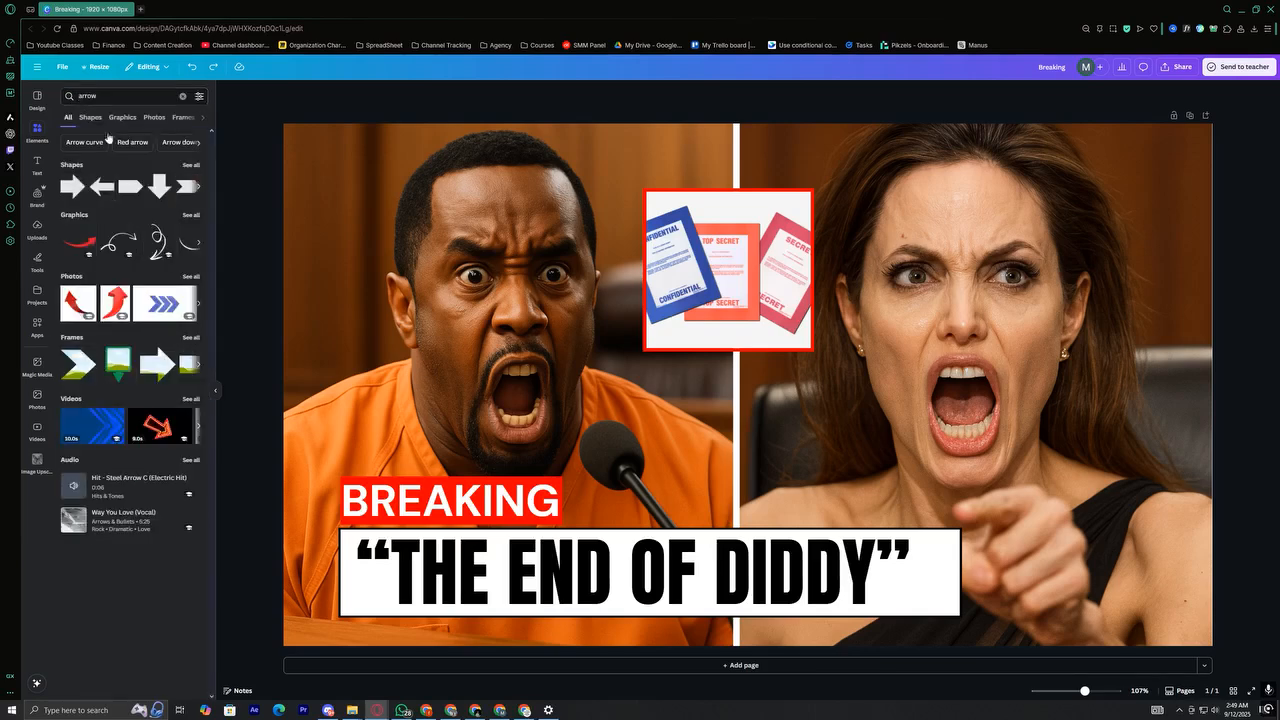
click(80, 243)
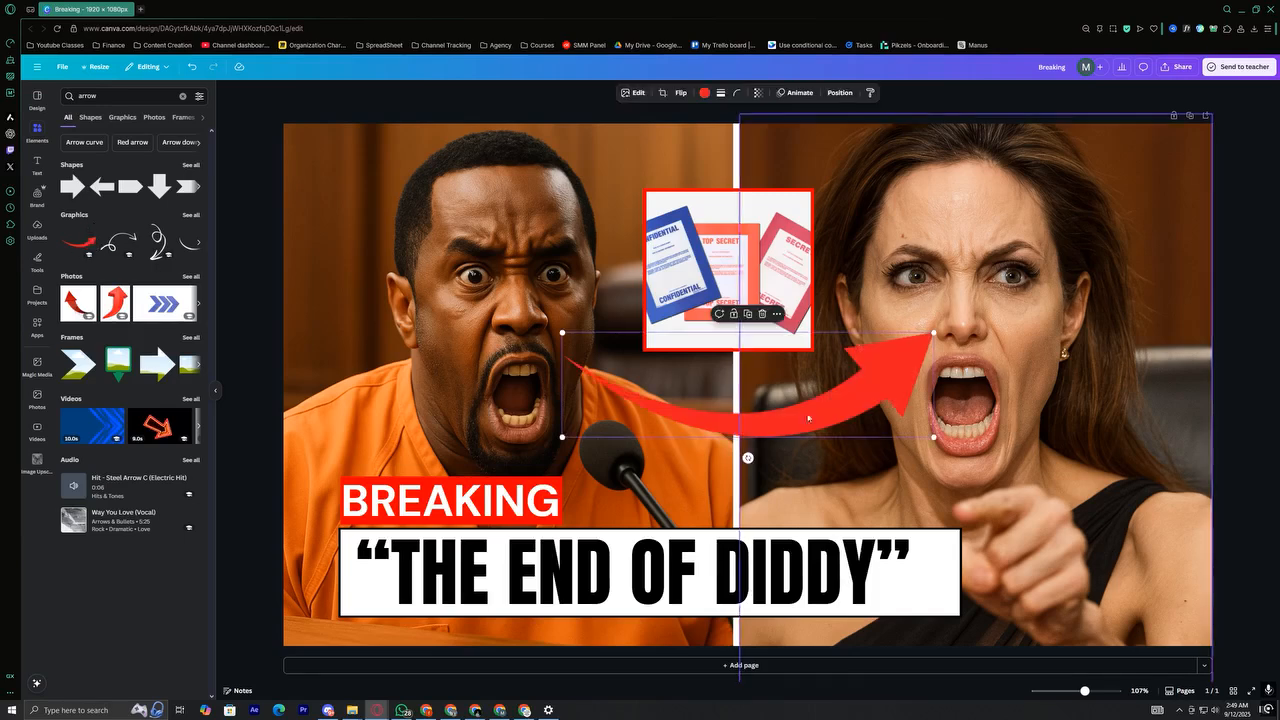
click(190, 216)
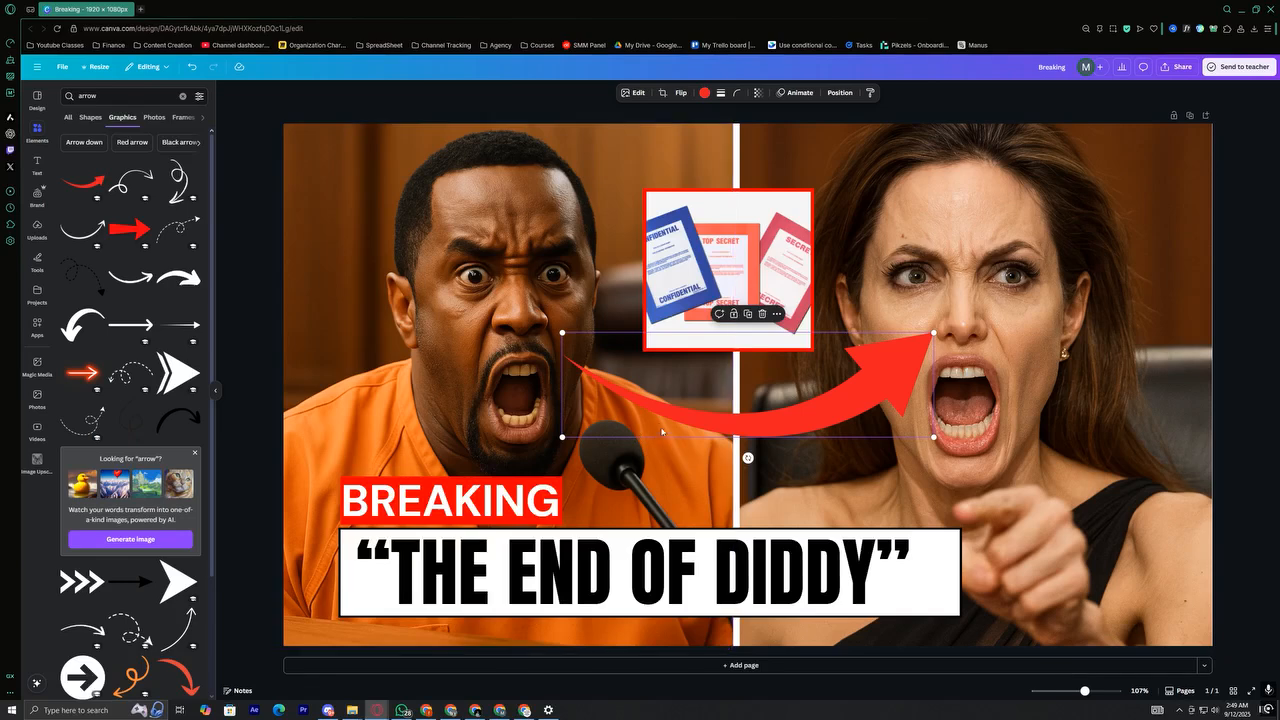
Shrink the red arrow to about half its size and flip it horizontally
drag(562, 437, 779, 407)
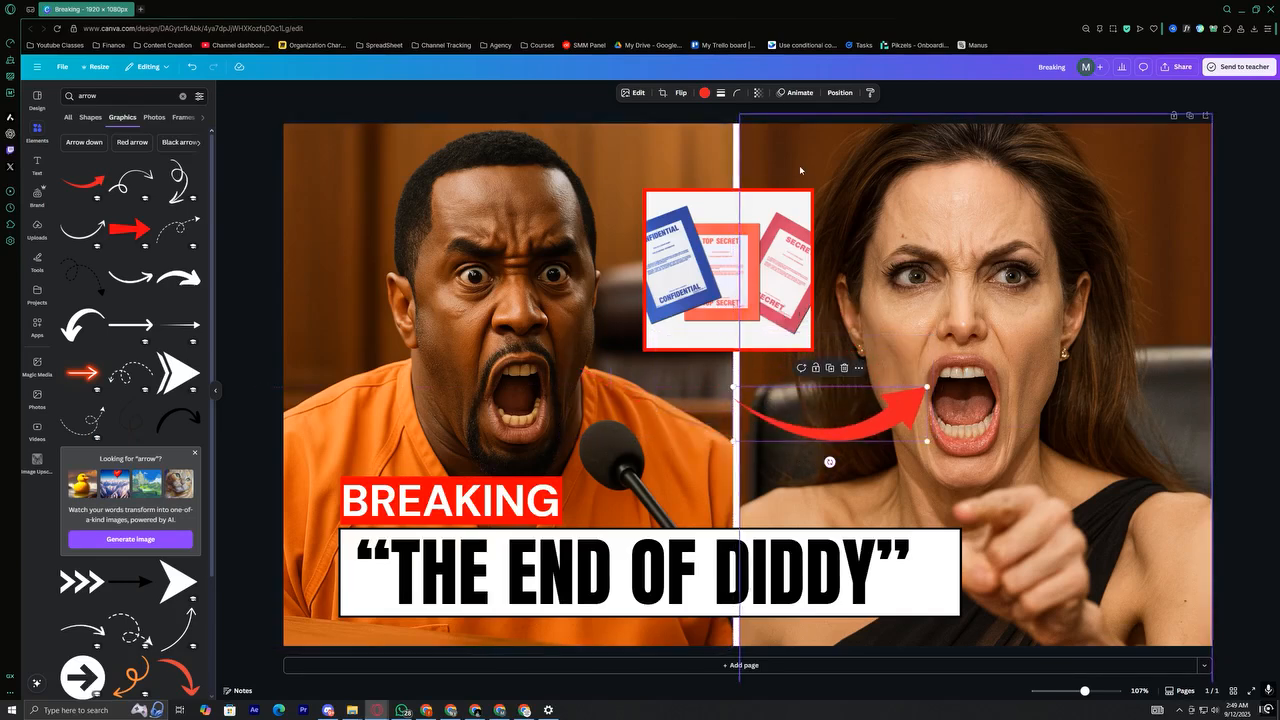
click(737, 92)
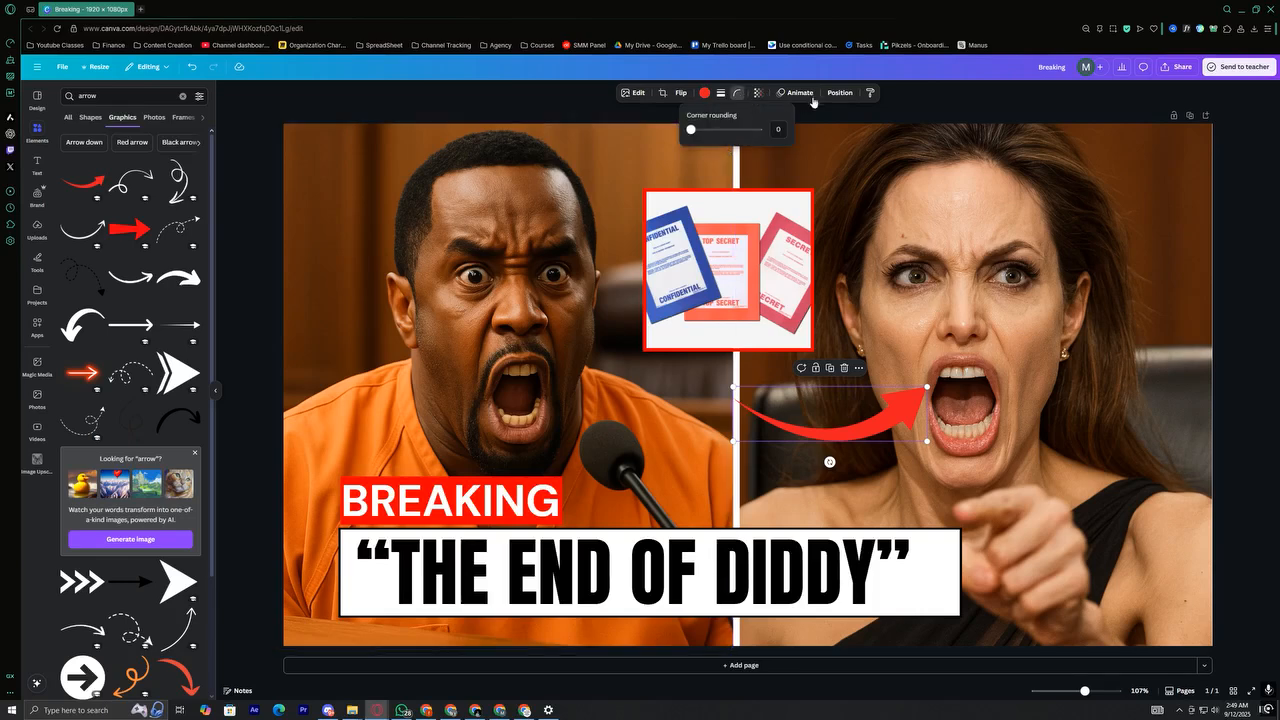
click(681, 92)
click(690, 118)
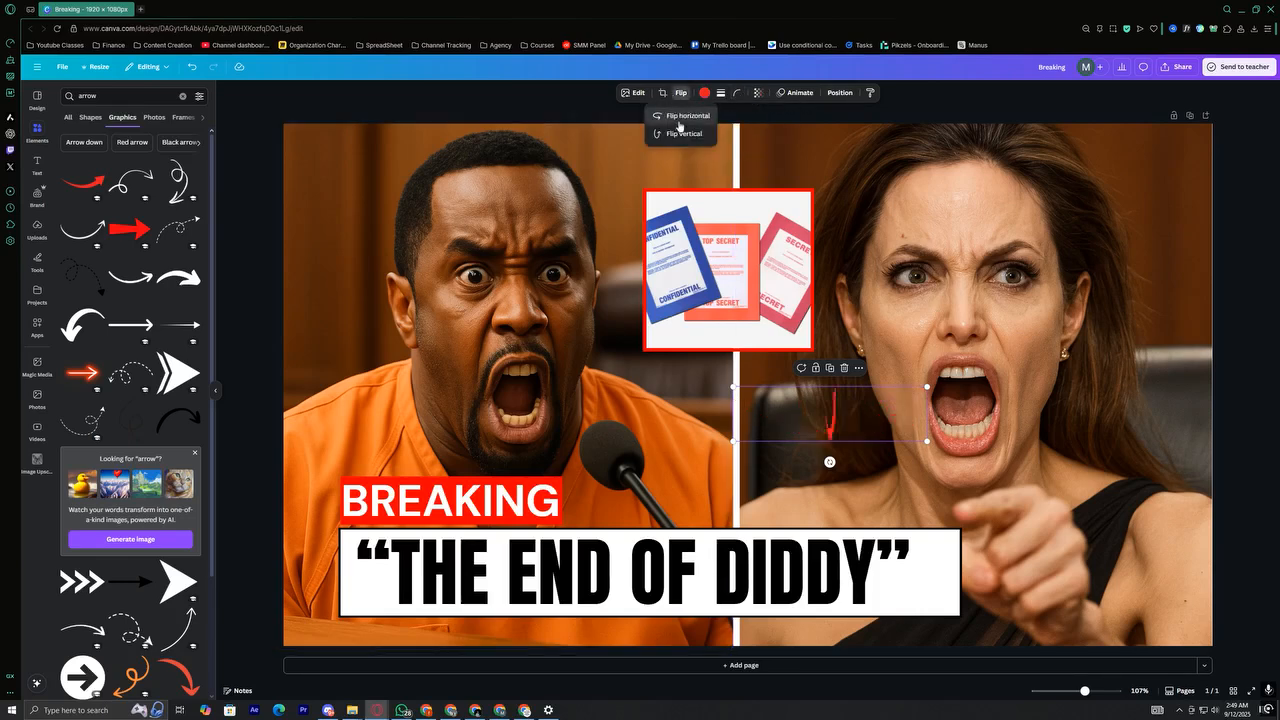
click(822, 404)
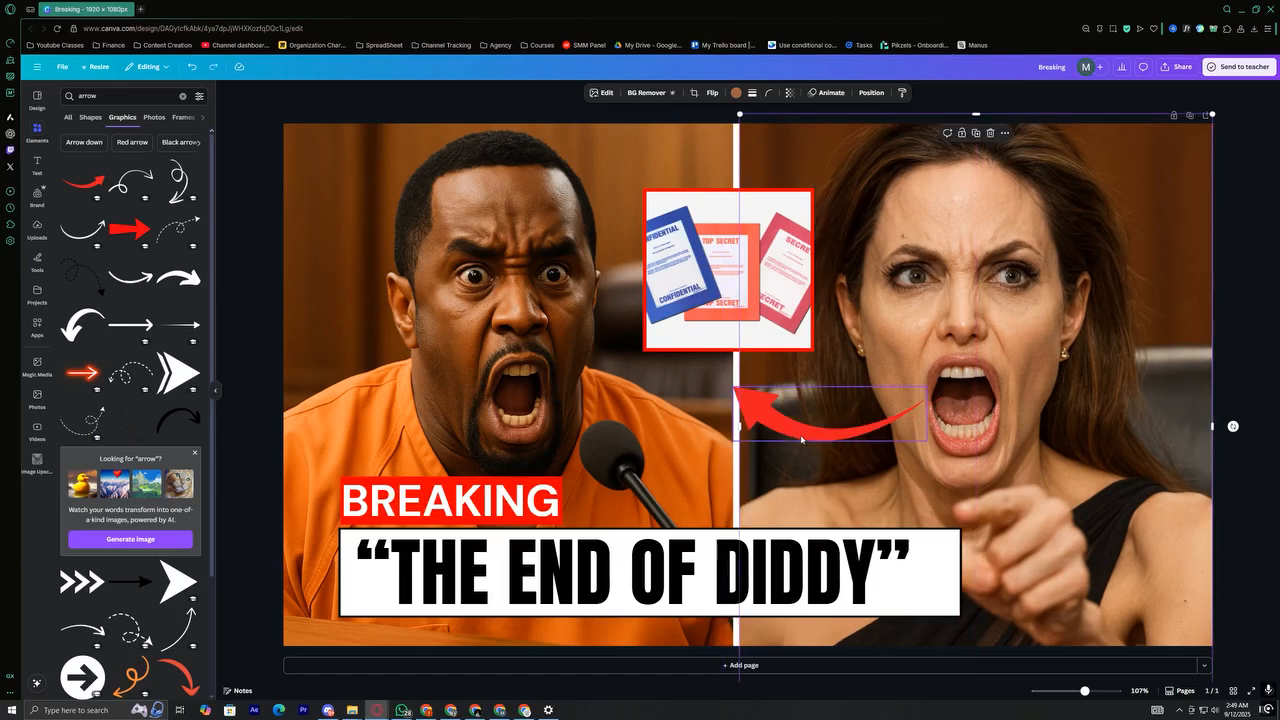
Move, rotate and slightly shrink the red arrow so it runs from the woman up to the framed coversheets picture
click(795, 428)
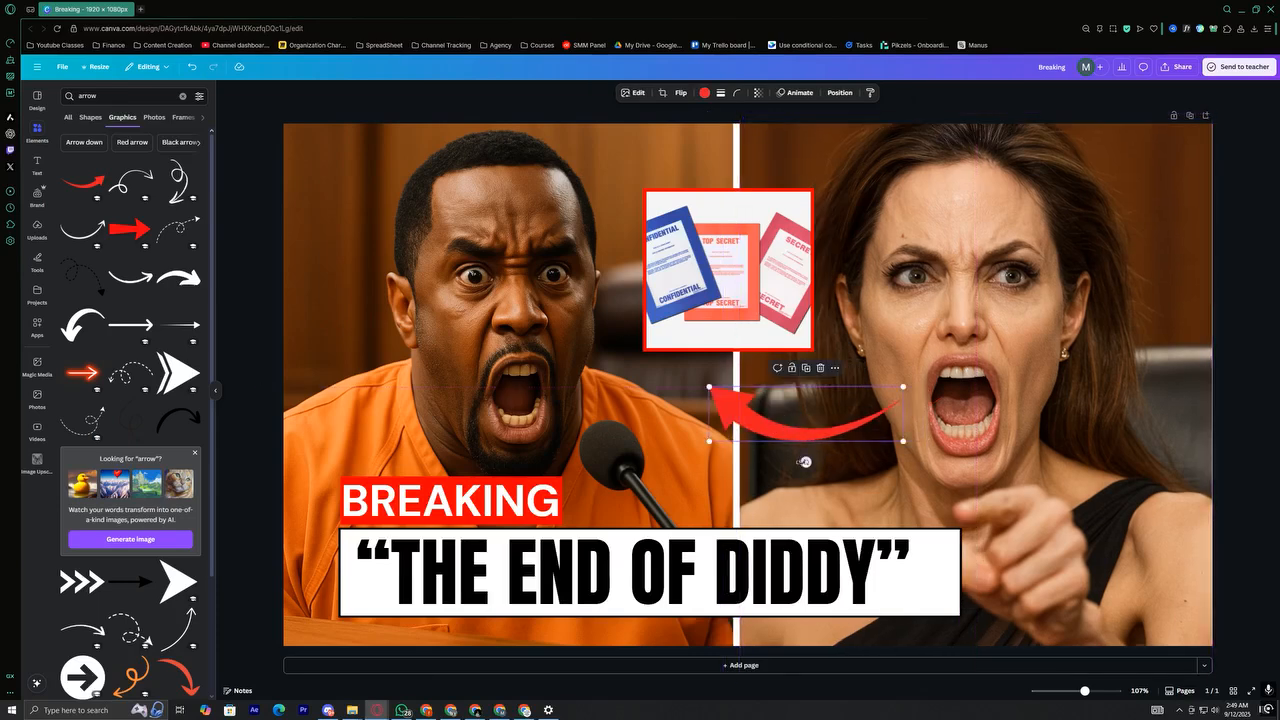
drag(831, 458, 778, 468)
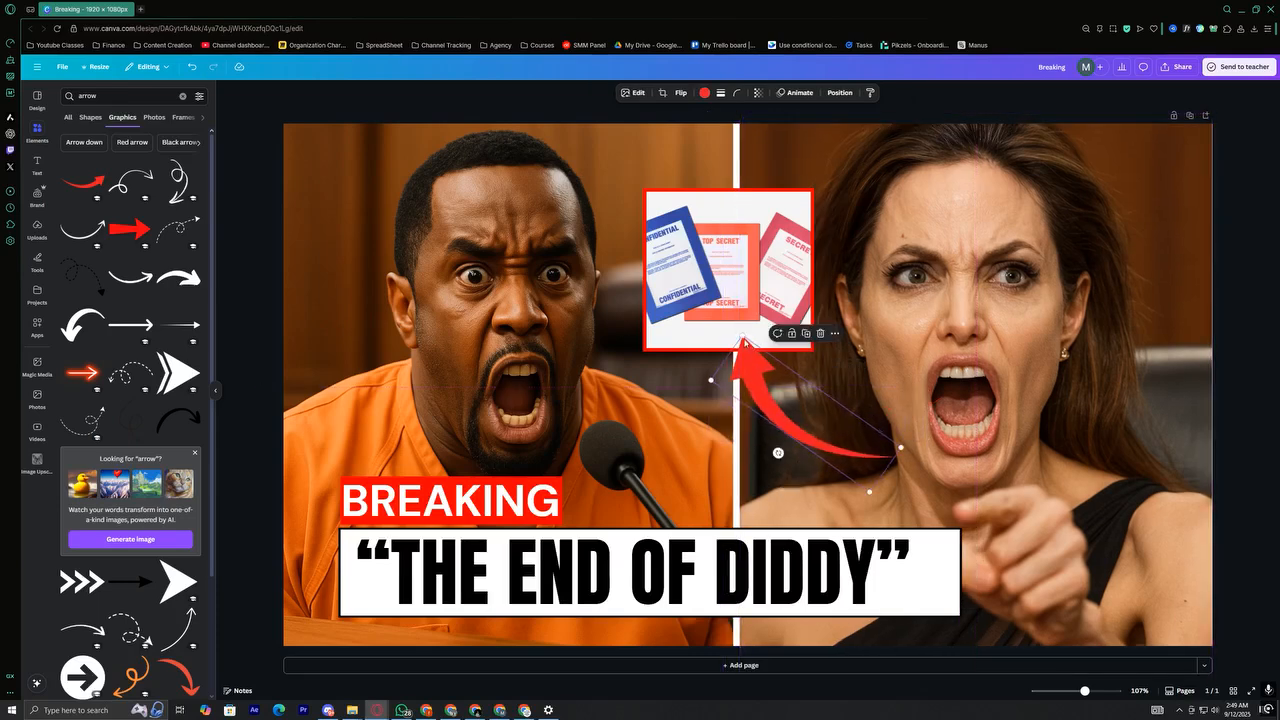
drag(743, 339, 771, 376)
mouse_move(796, 451)
mouse_down()
mouse_move(764, 449)
mouse_move(793, 441)
mouse_up()
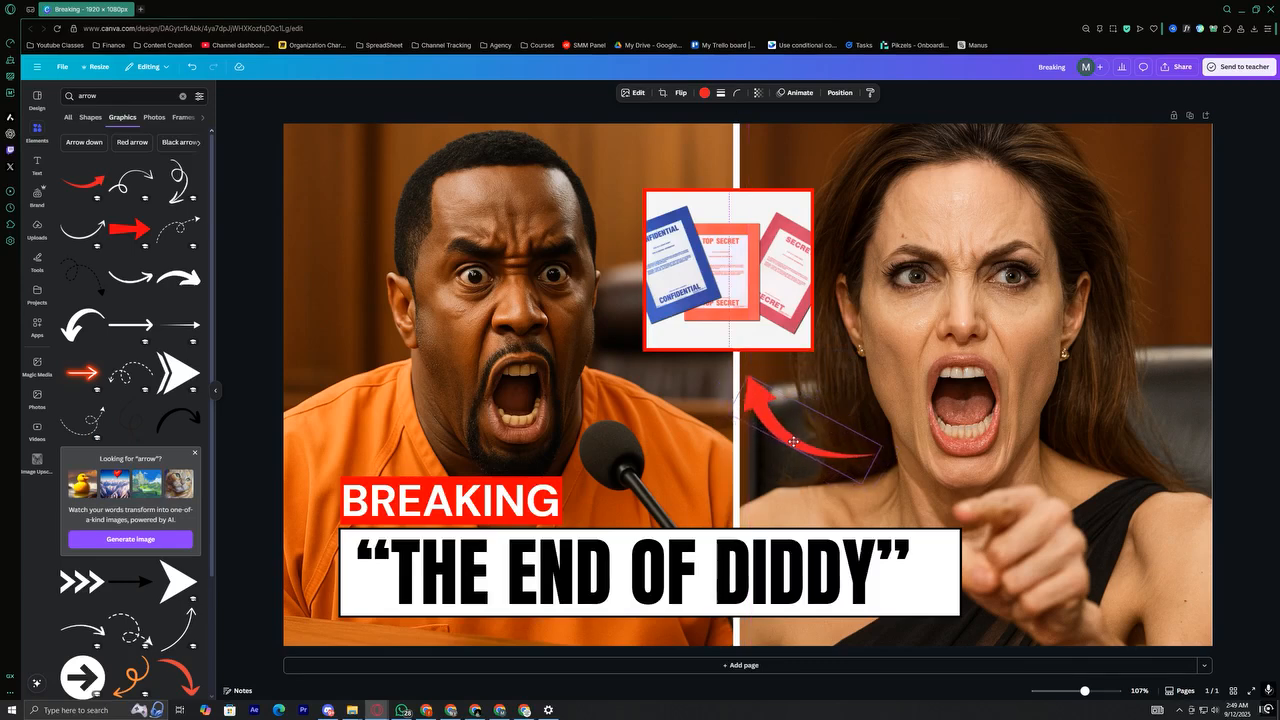
click(523, 121)
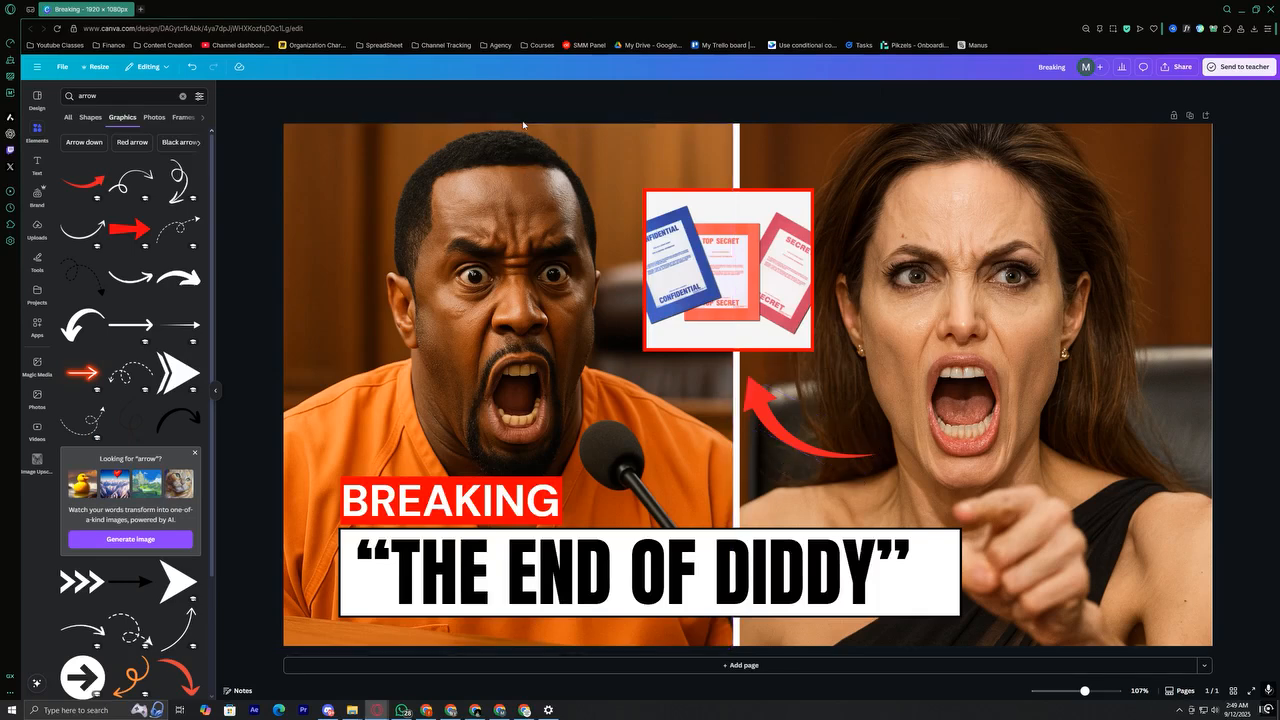
Apply a black Outline shadow effect to the red arrow and increase the outline size
click(795, 435)
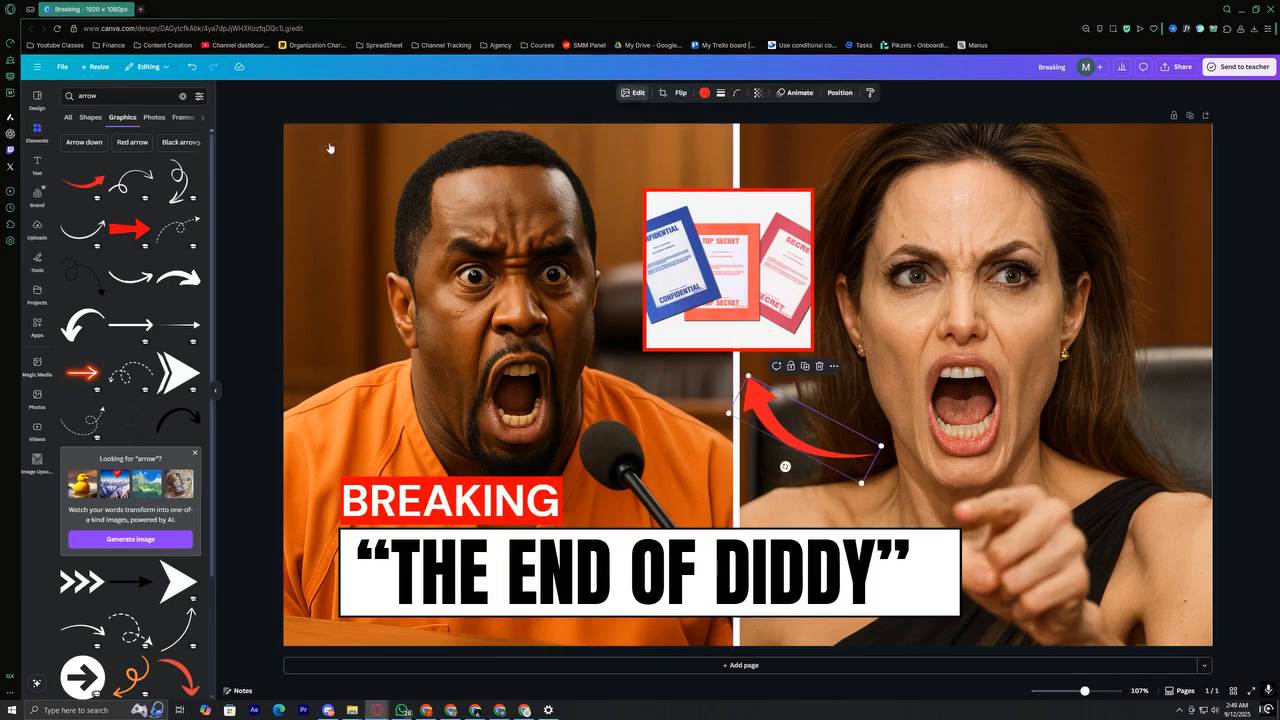
click(633, 92)
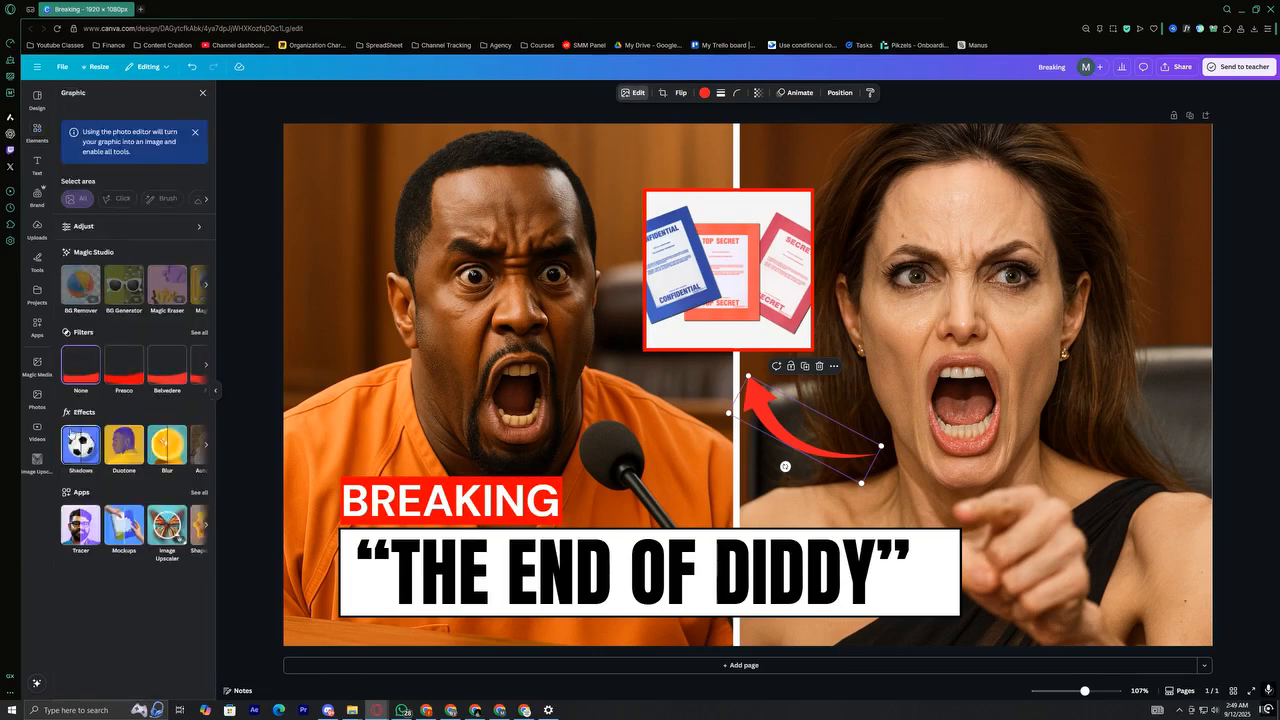
click(80, 445)
click(184, 196)
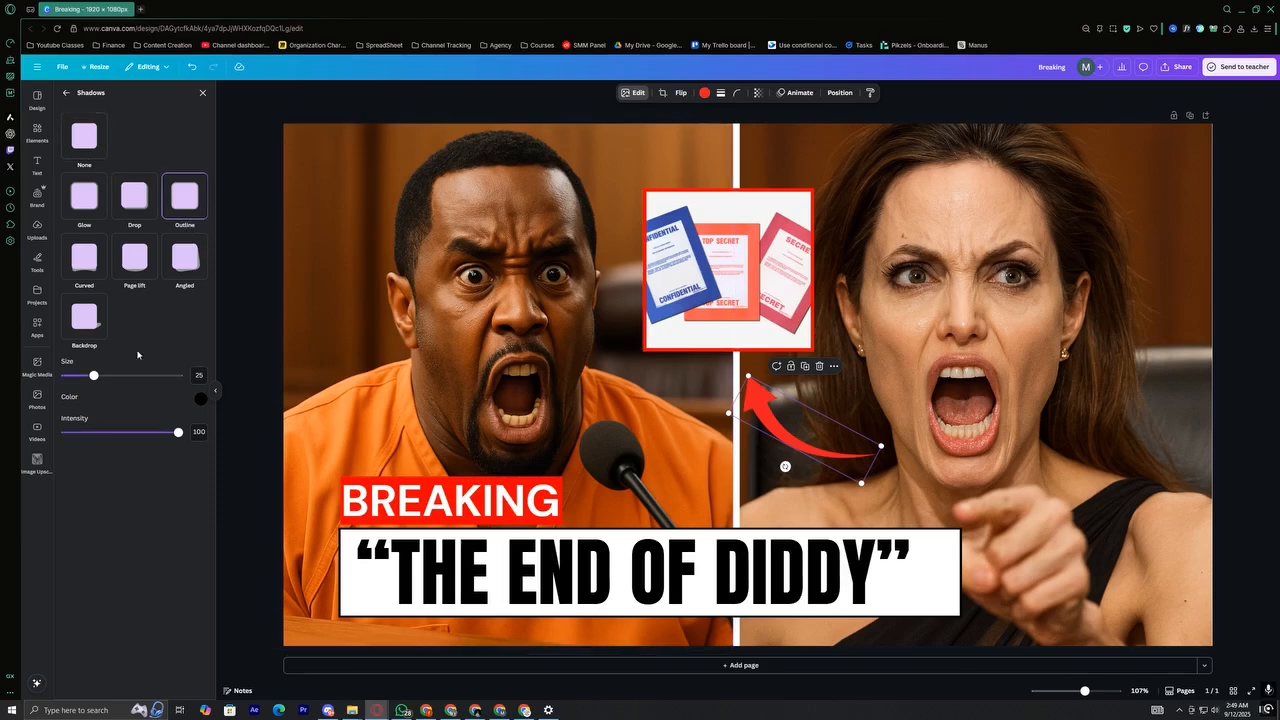
mouse_move(95, 376)
mouse_down()
mouse_move(187, 375)
mouse_move(101, 376)
mouse_up()
click(114, 377)
click(416, 101)
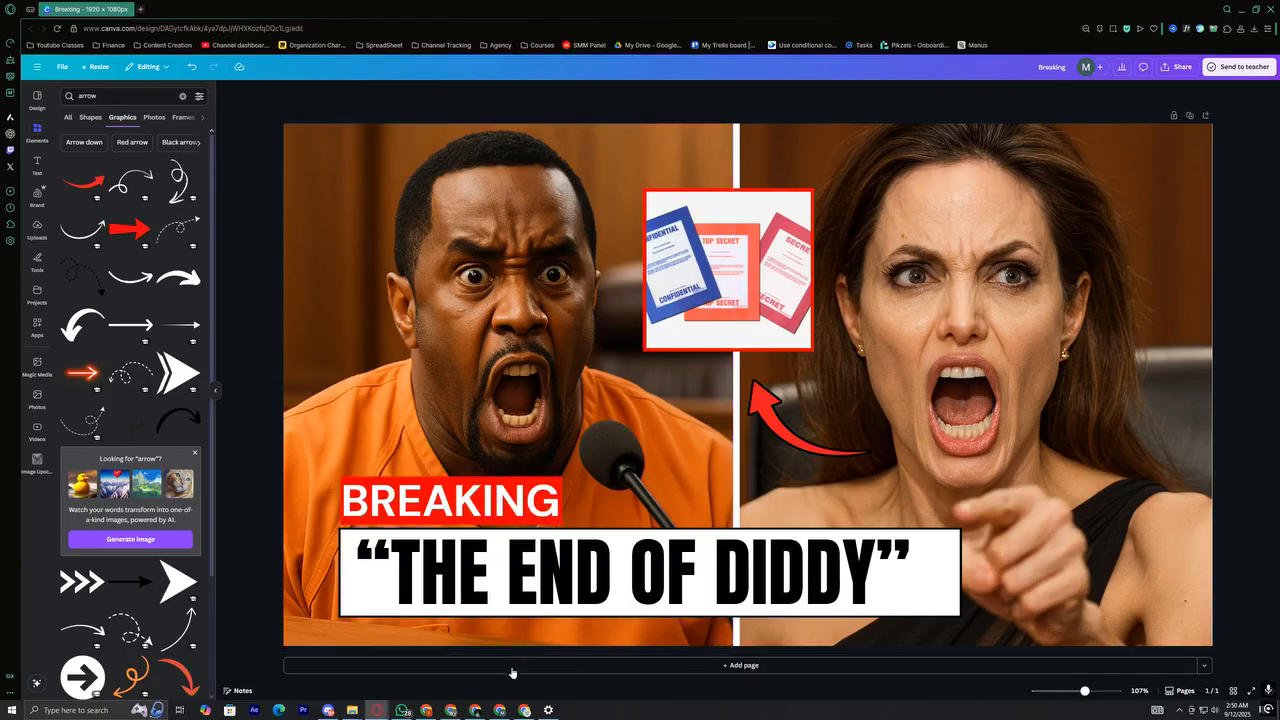
Switch to the Chrome window, open the "Cleb Thumbnail Promtps" document, and look through its background and scene prompts
click(449, 711)
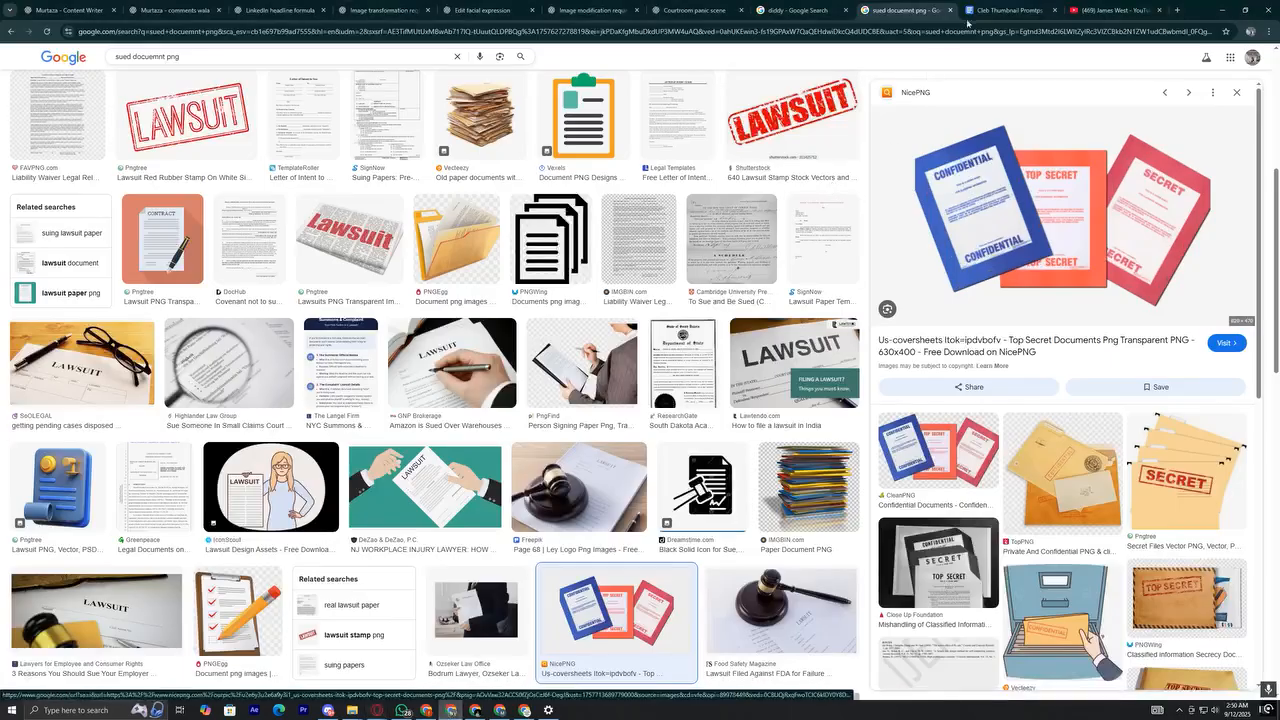
click(1005, 10)
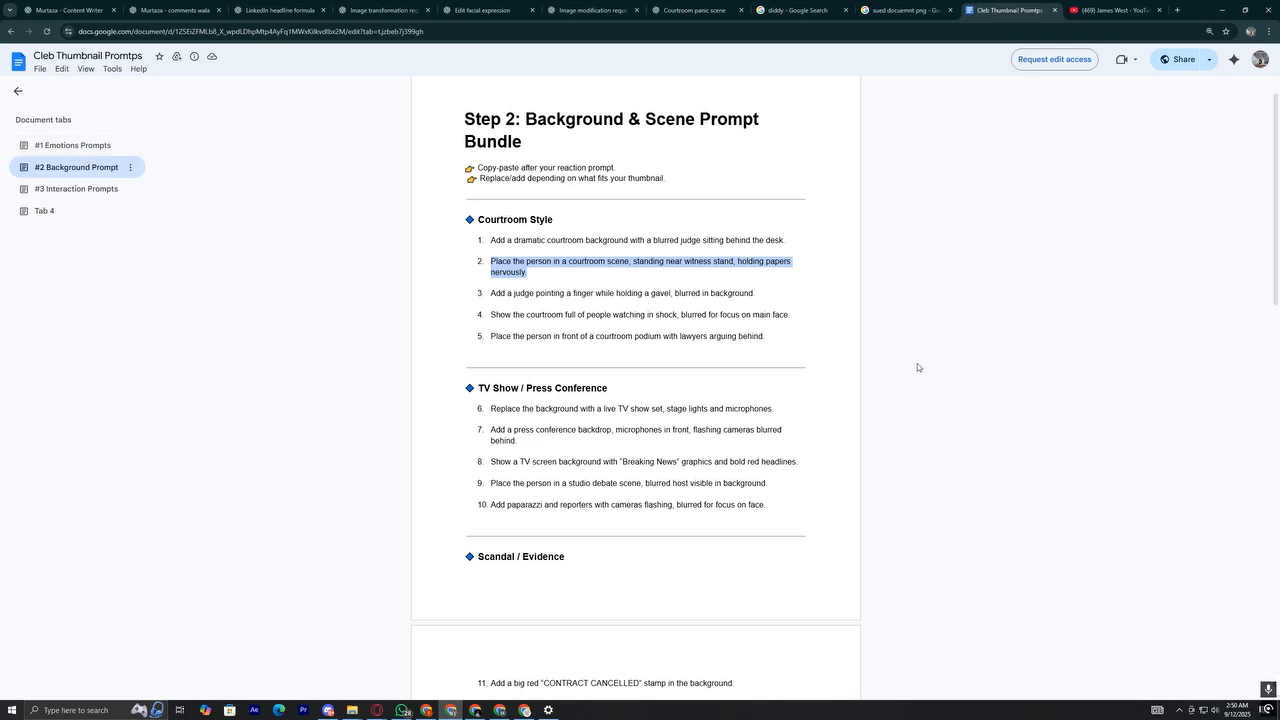
scroll(918, 367, down, 1)
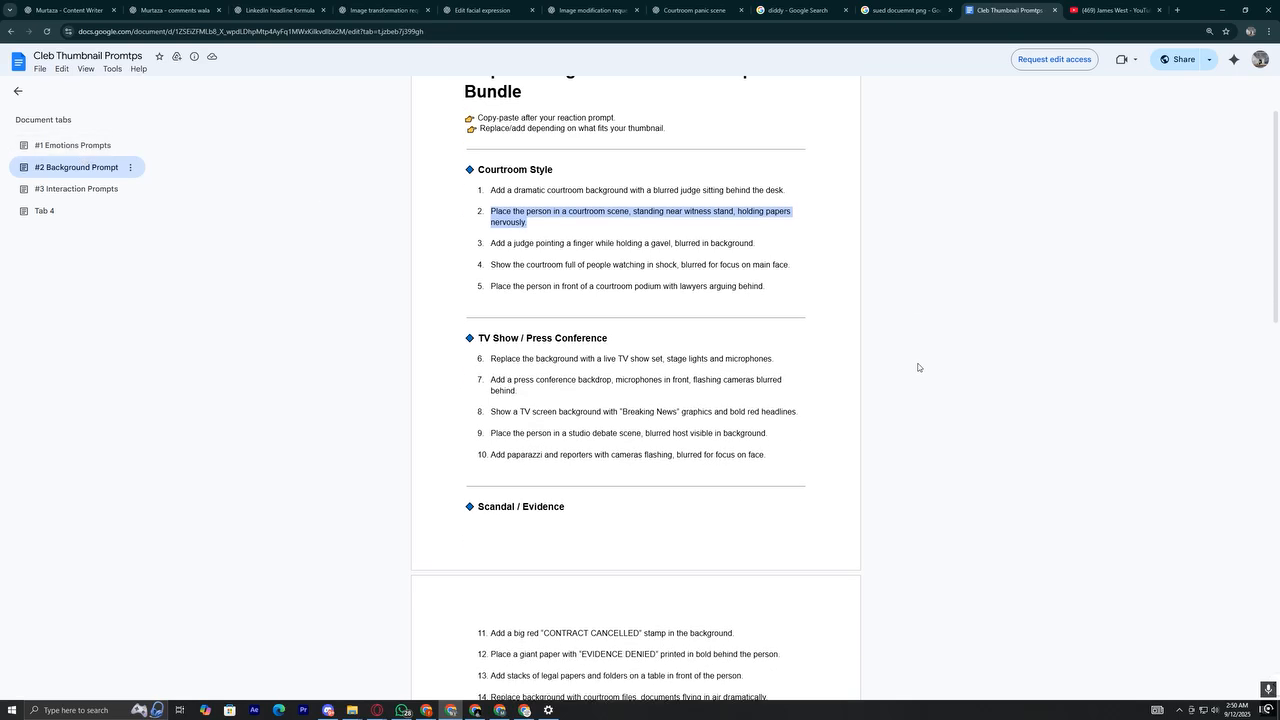